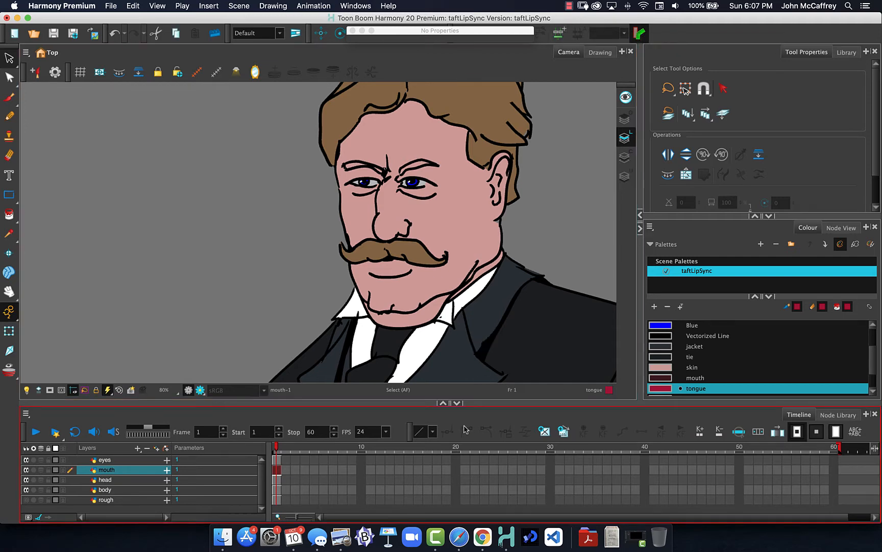
Step: Switch to Safari and examine the lip-sync mouth chart and phoneme list in the Harmony documentation
click(455, 539)
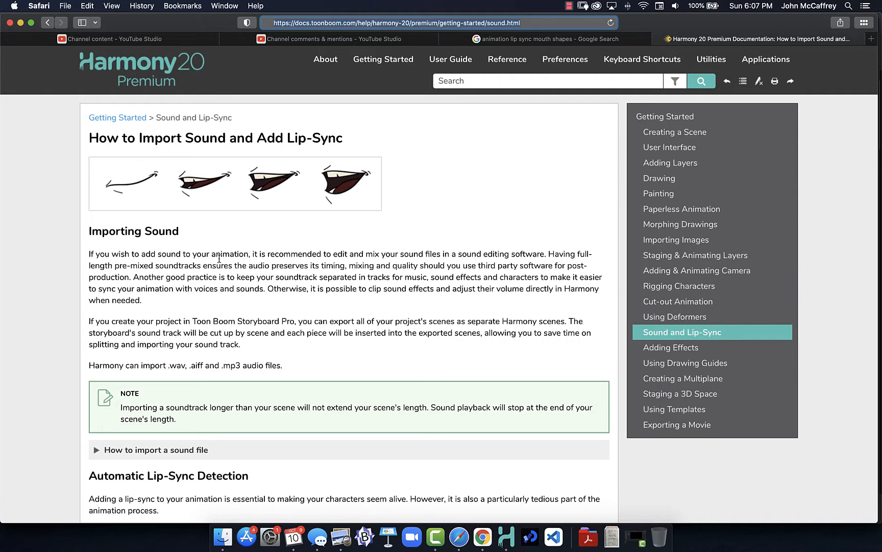
scroll(86, 304, down, 5)
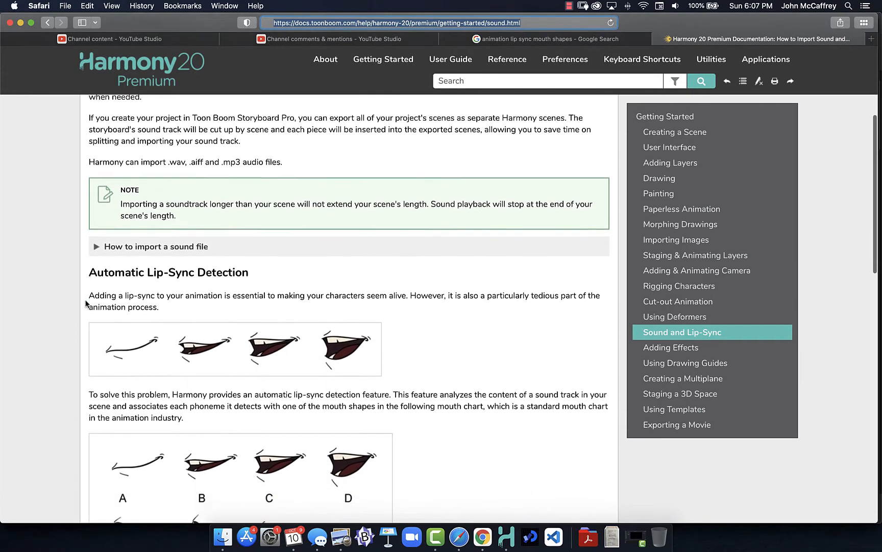
scroll(86, 304, down, 12)
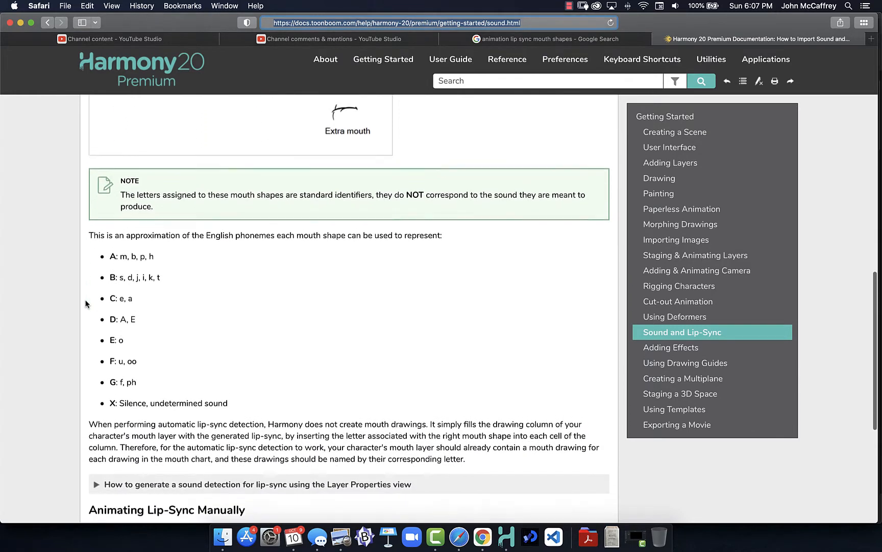
scroll(86, 303, down, 1)
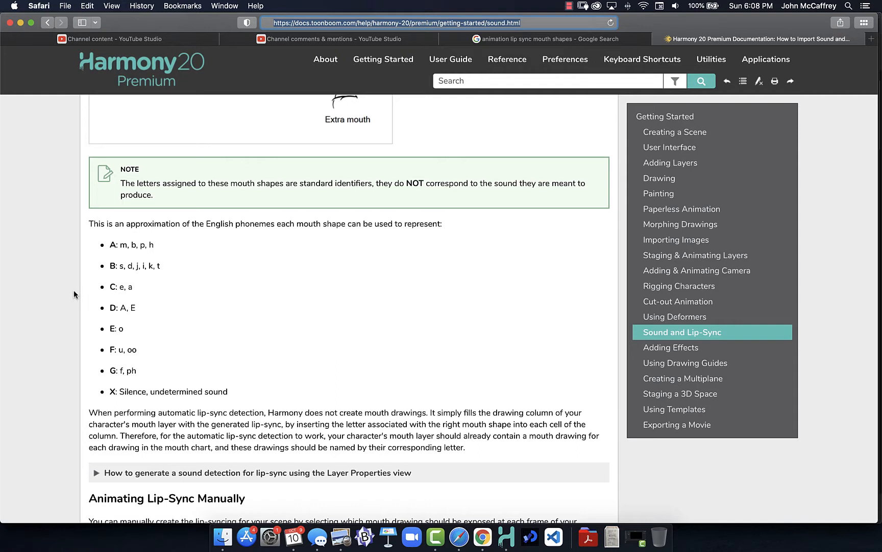
scroll(178, 368, down, 10)
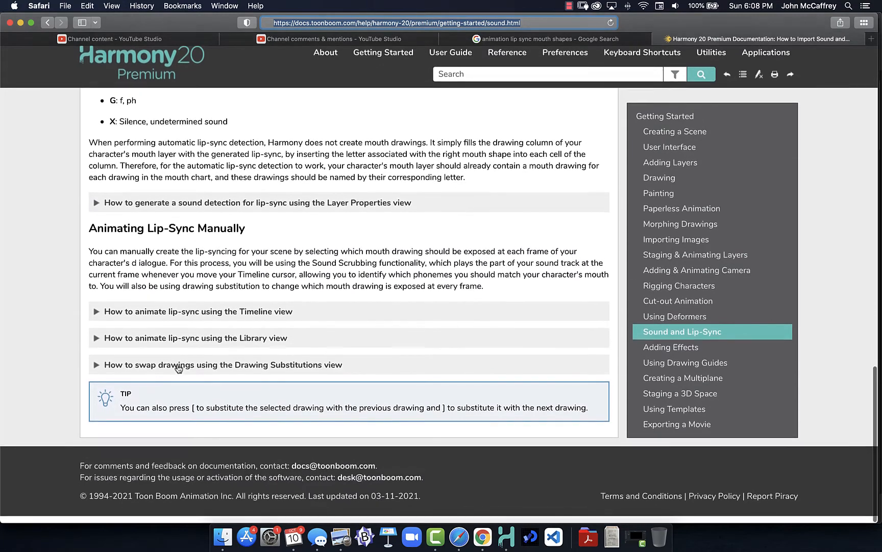
scroll(178, 367, up, 10)
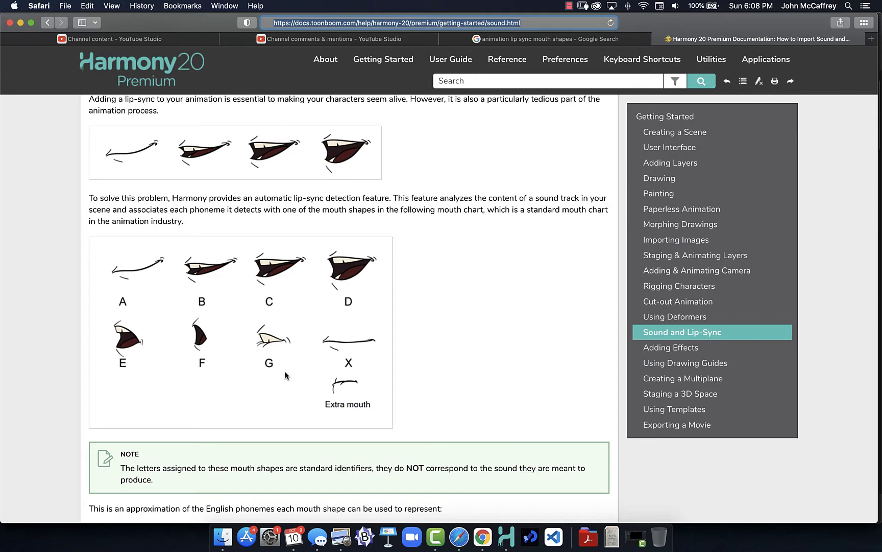
scroll(251, 372, down, 5)
scroll(262, 376, down, 2)
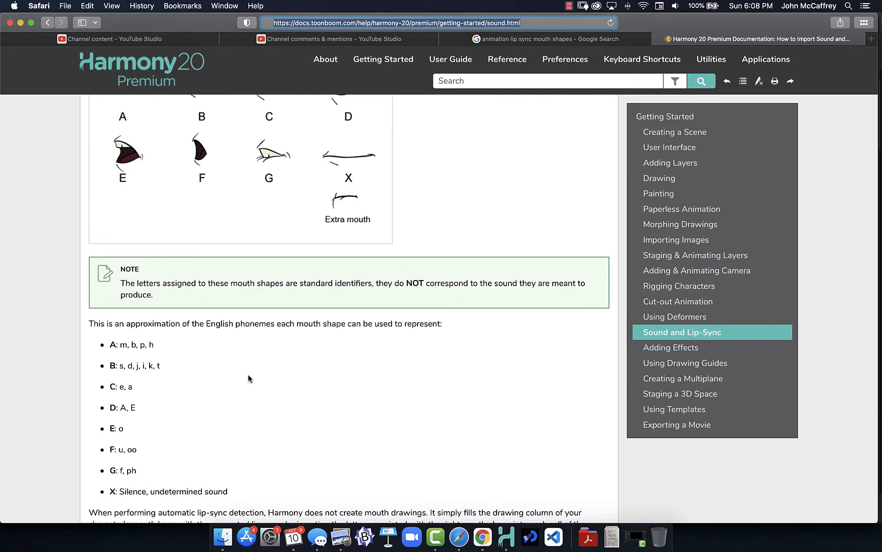
scroll(250, 378, down, 5)
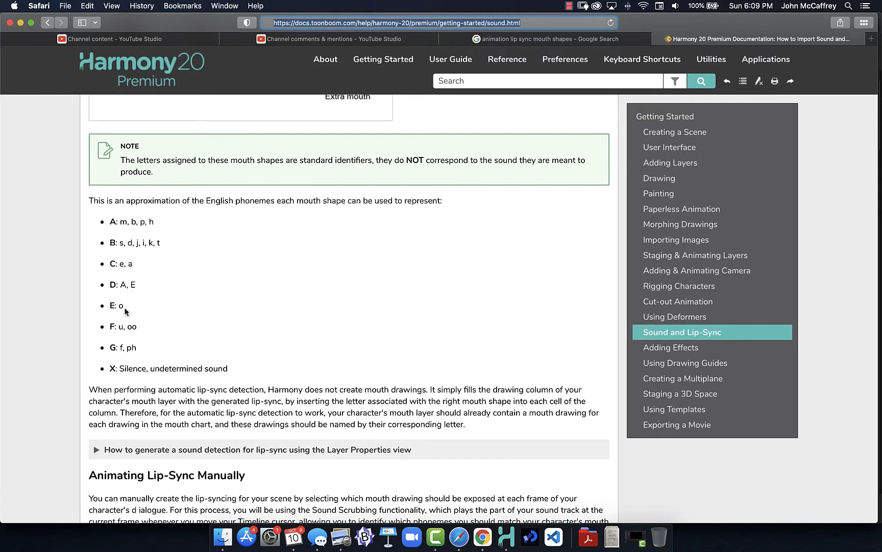
scroll(121, 344, up, 2)
scroll(112, 367, down, 1)
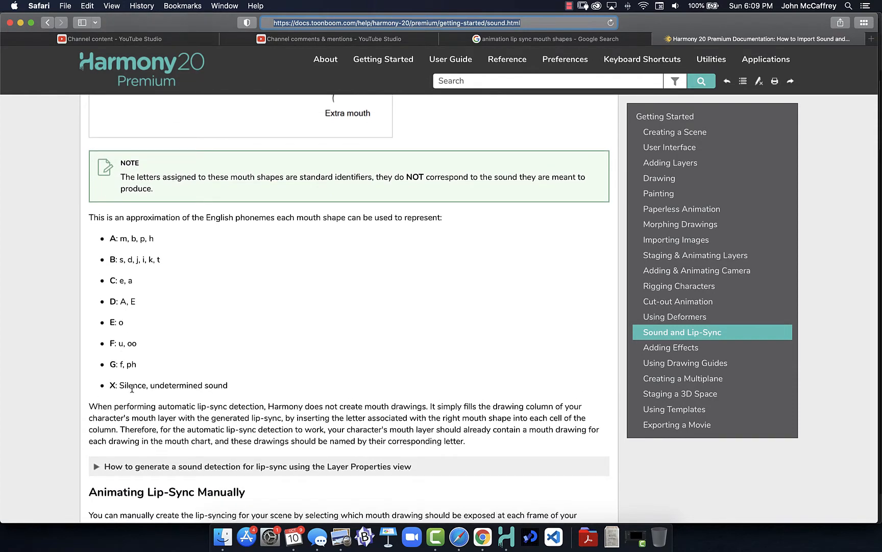
Step: Browse the image results for animation lip sync mouth shapes and enlarge the chart with the Rest mouth from Personal Professional Practice
click(502, 40)
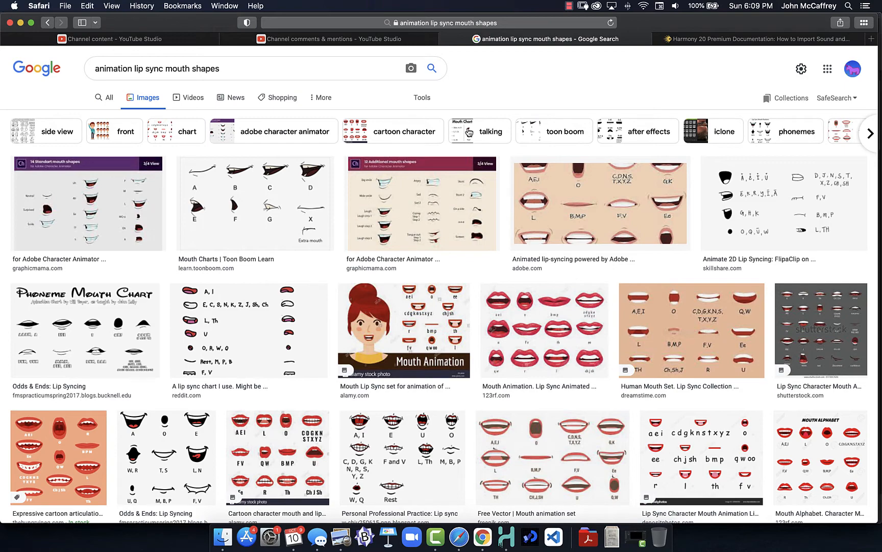
scroll(279, 206, down, 5)
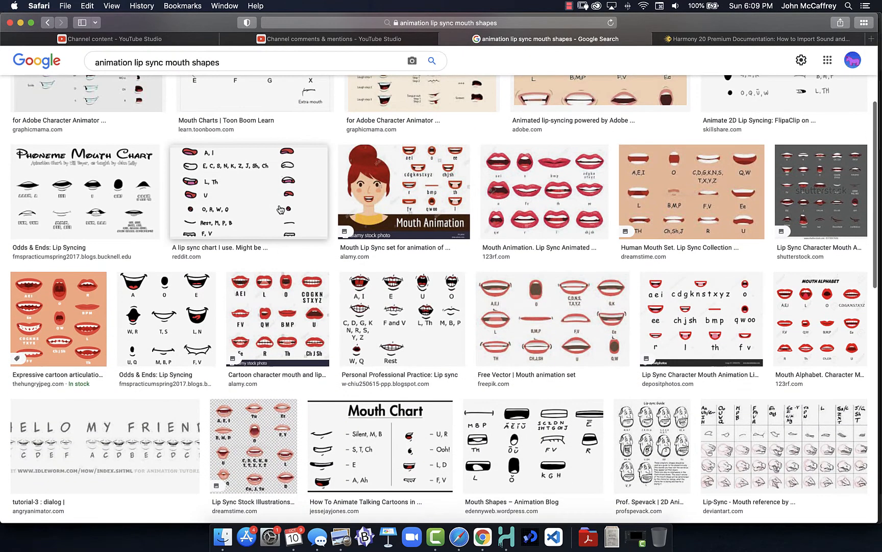
scroll(280, 209, down, 2)
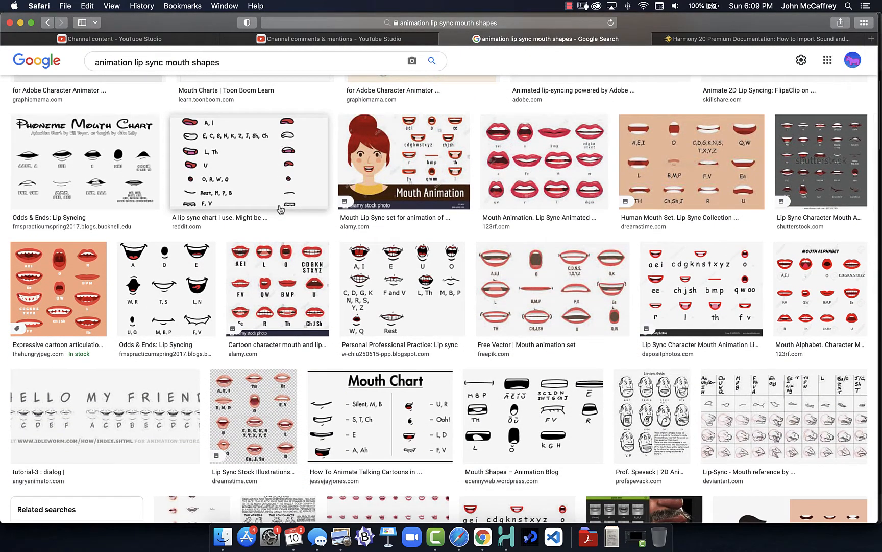
scroll(280, 209, down, 2)
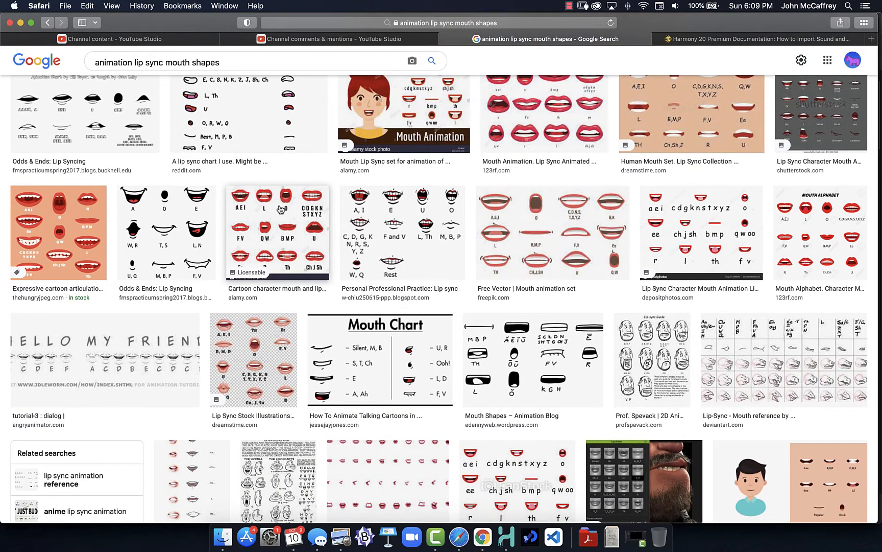
scroll(280, 210, down, 1)
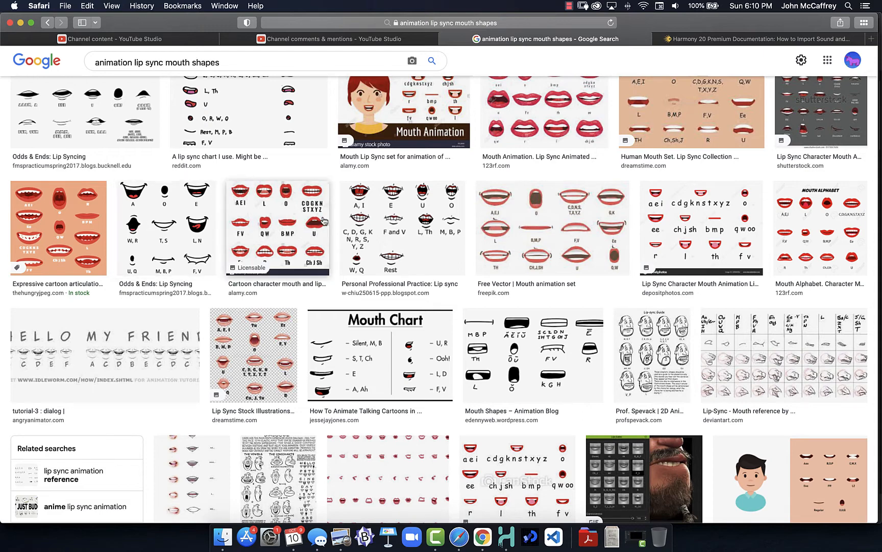
click(369, 224)
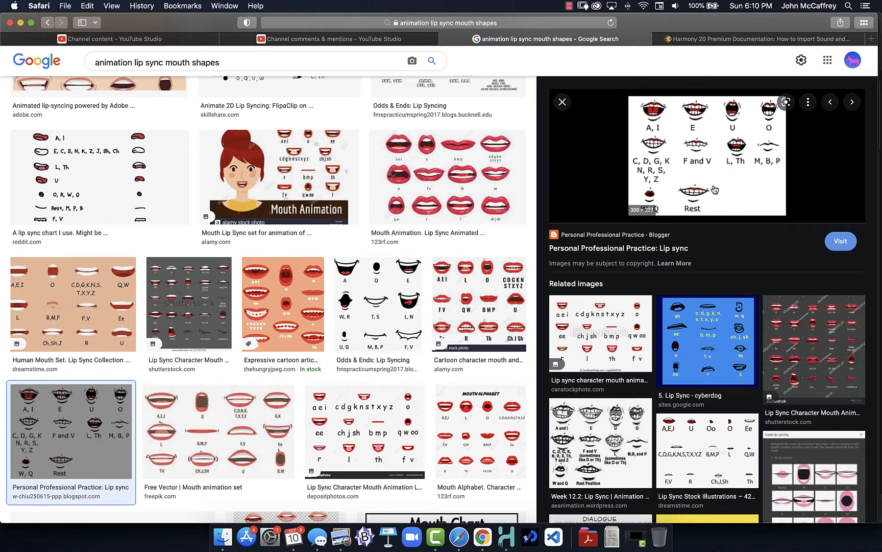
scroll(713, 184, down, 2)
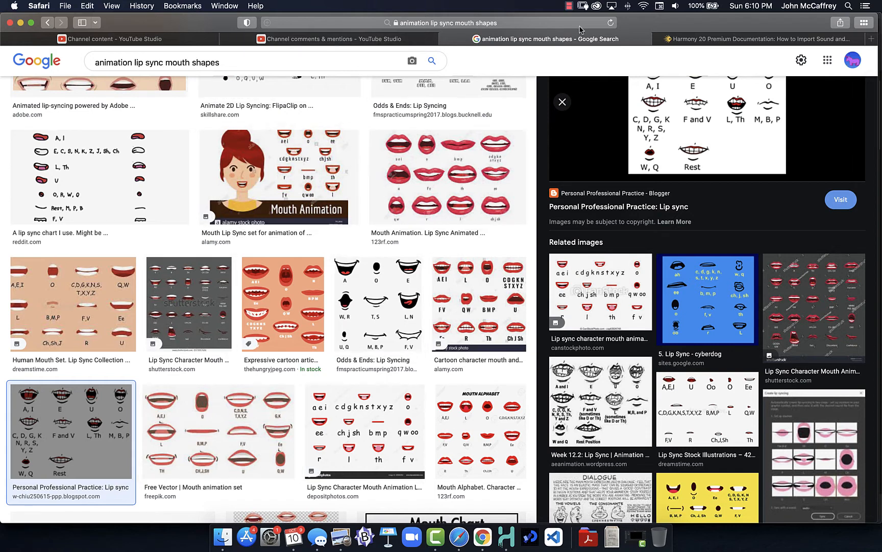
Step: Return to the Harmony documentation and compare the A to X mouth chart with its phoneme list
click(716, 40)
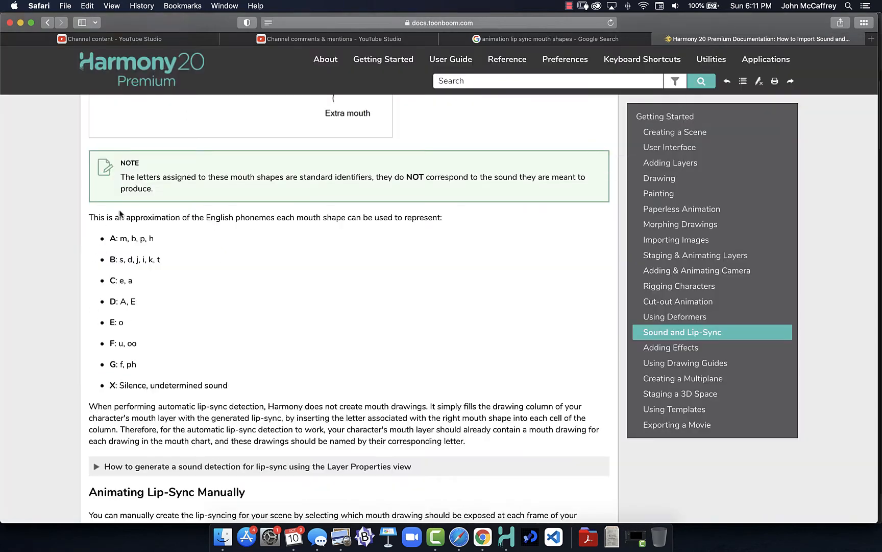
scroll(51, 253, up, 5)
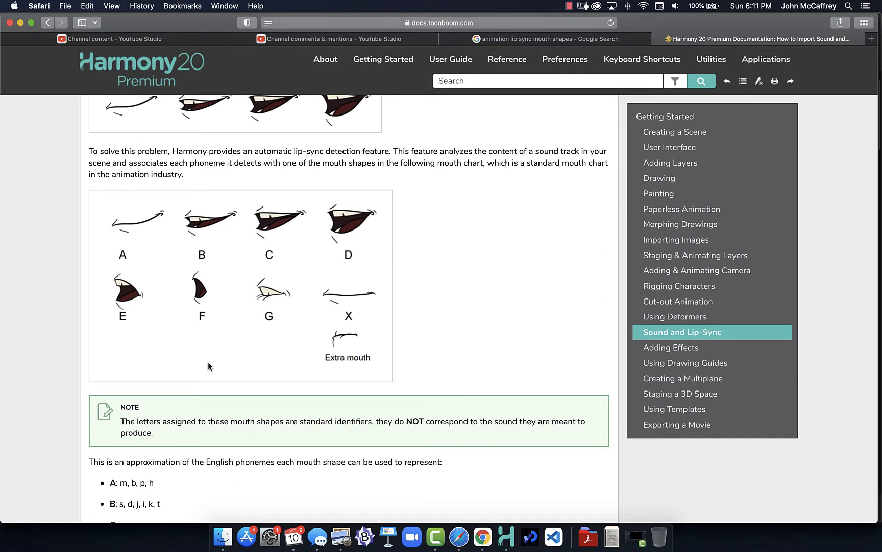
scroll(207, 361, down, 5)
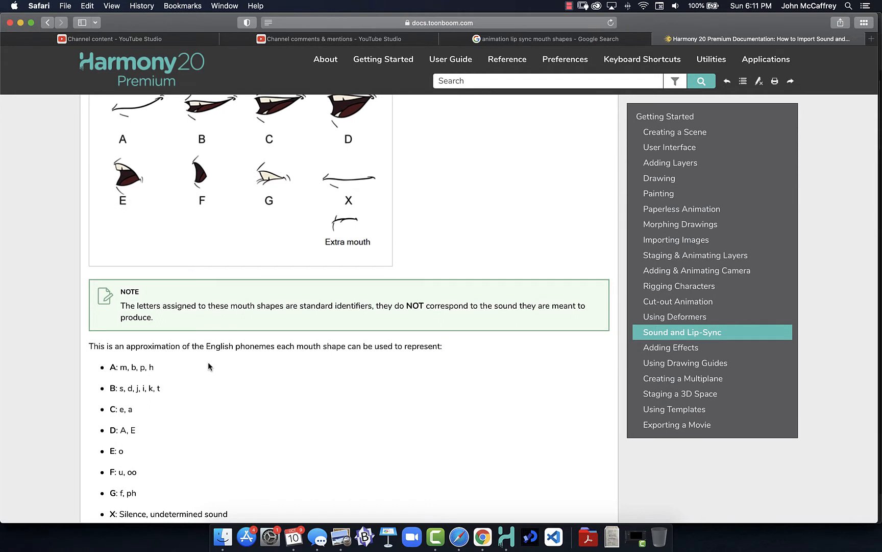
scroll(209, 366, down, 2)
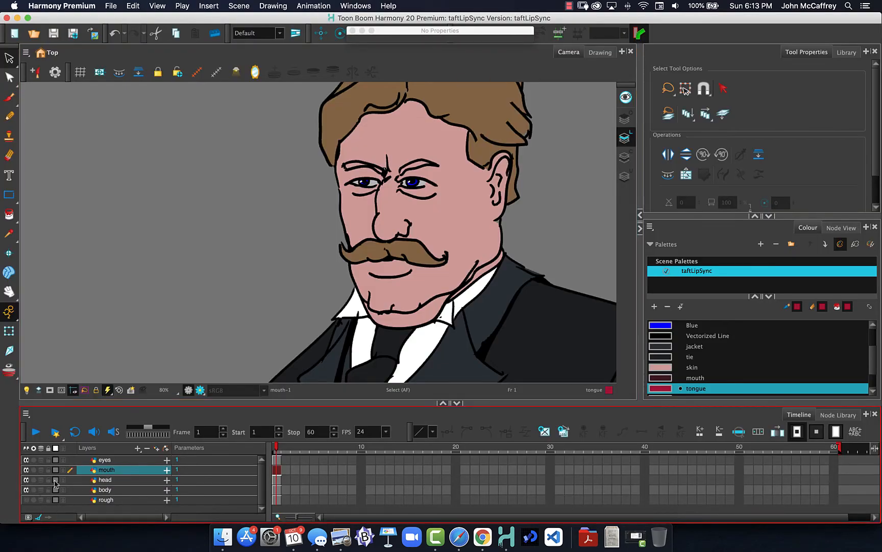
Step: Switch to Harmony and view the body and head layers of the character in isolation, one after the other
scroll(190, 265, down, 5)
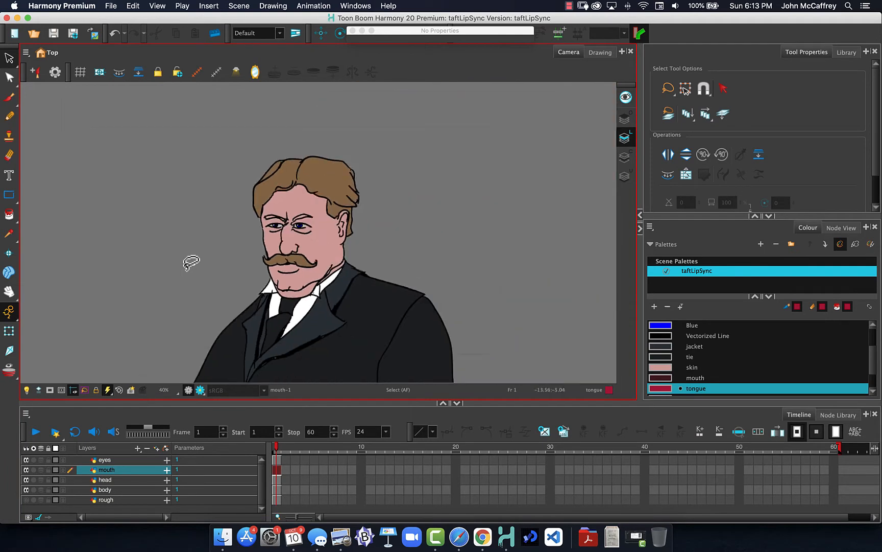
click(34, 489)
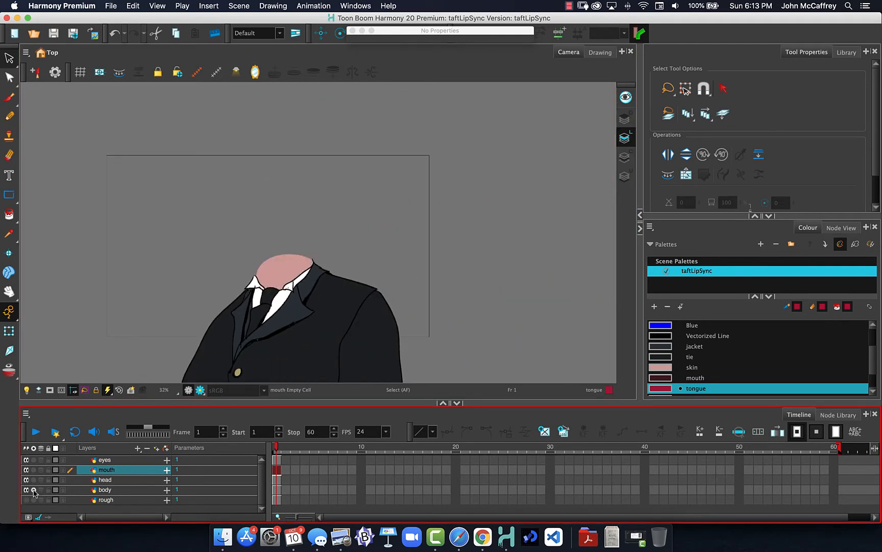
click(32, 489)
click(34, 482)
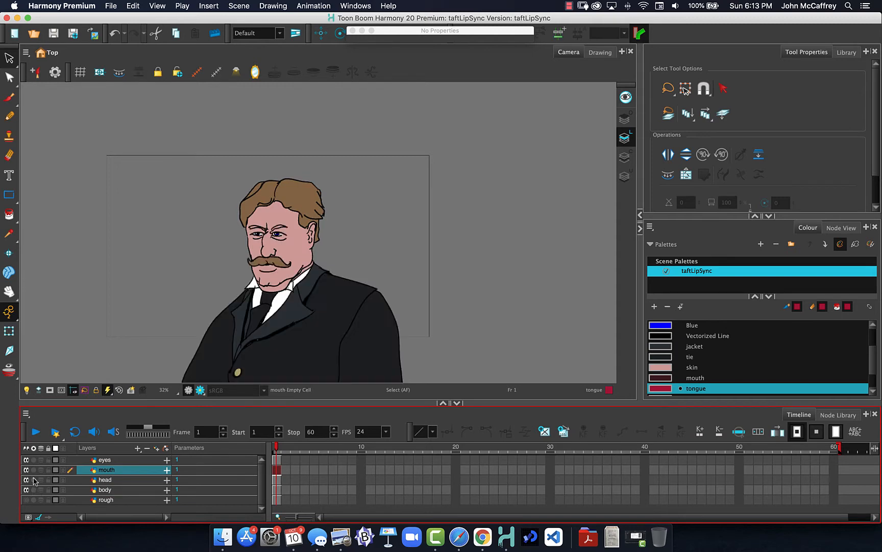
click(34, 481)
Step: Solo the mouth layer and the eyes layer in turn to inspect their artwork, and show all layers again
click(34, 473)
click(33, 472)
click(33, 472)
click(32, 471)
click(32, 470)
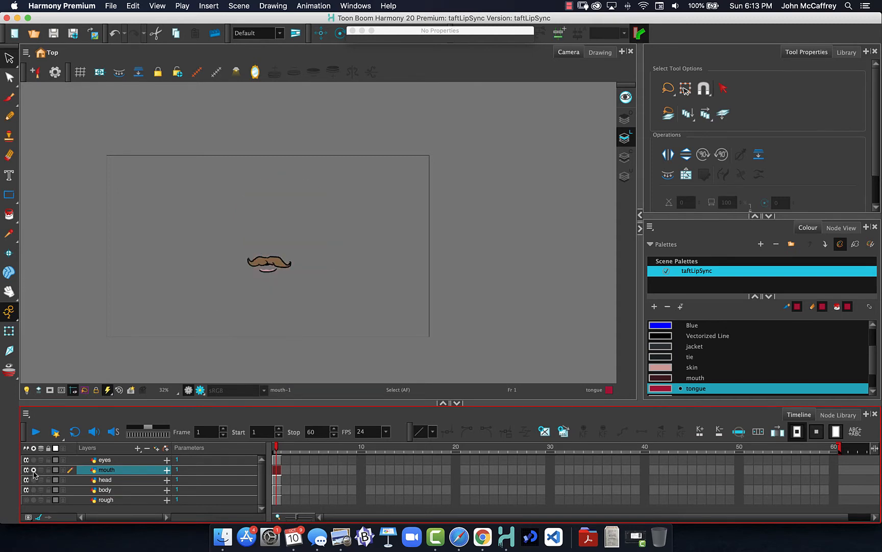
click(33, 469)
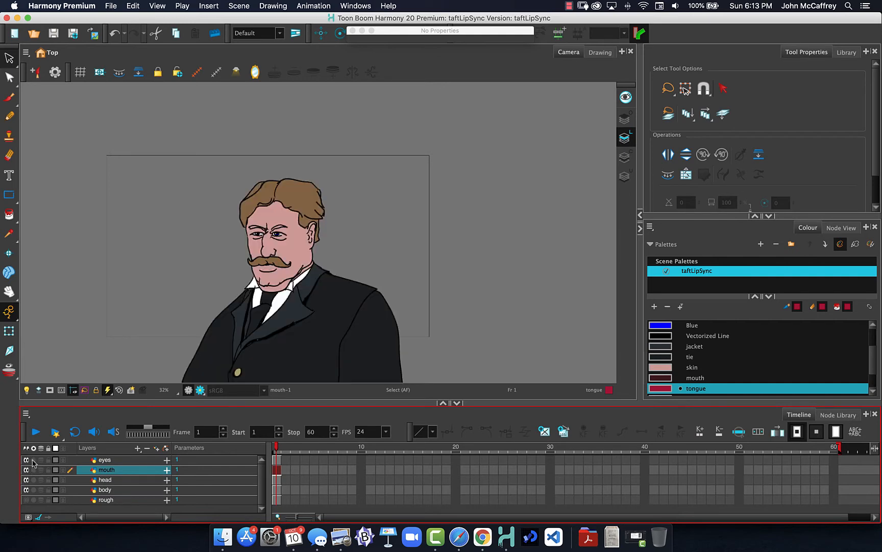
click(32, 459)
click(32, 459)
click(33, 460)
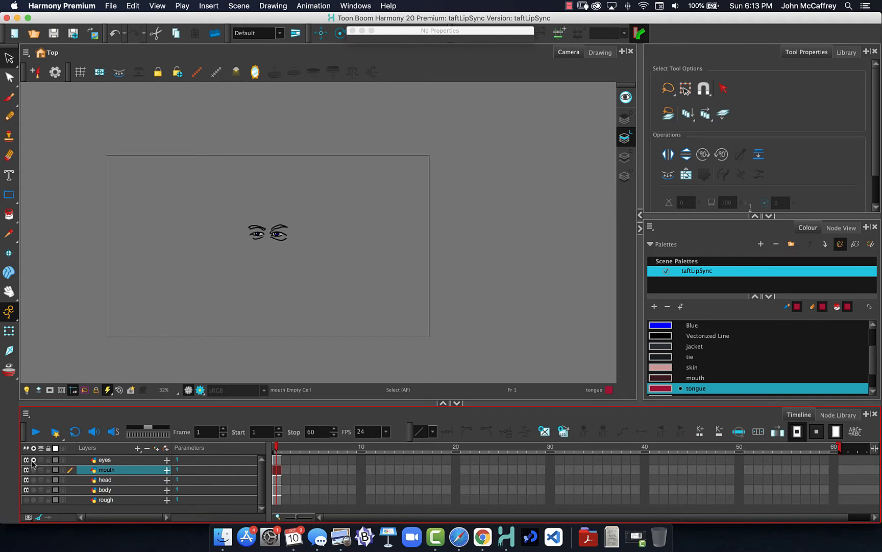
click(33, 448)
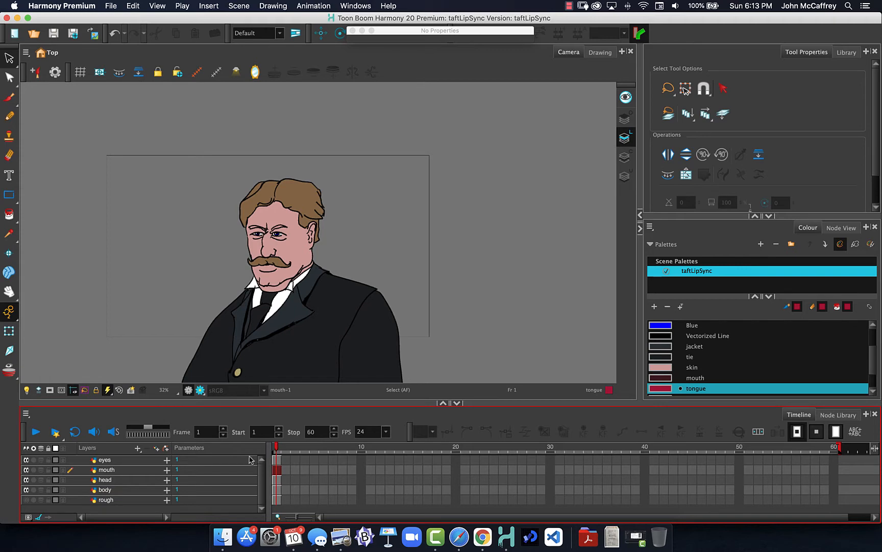
Step: Extend the exposure of the eyes drawing from frame 1 through frame 9
click(361, 461)
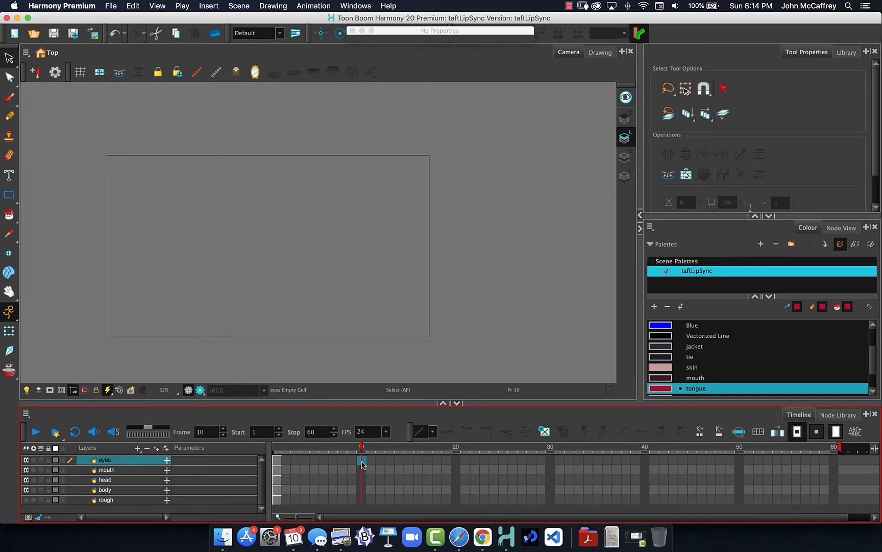
click(278, 461)
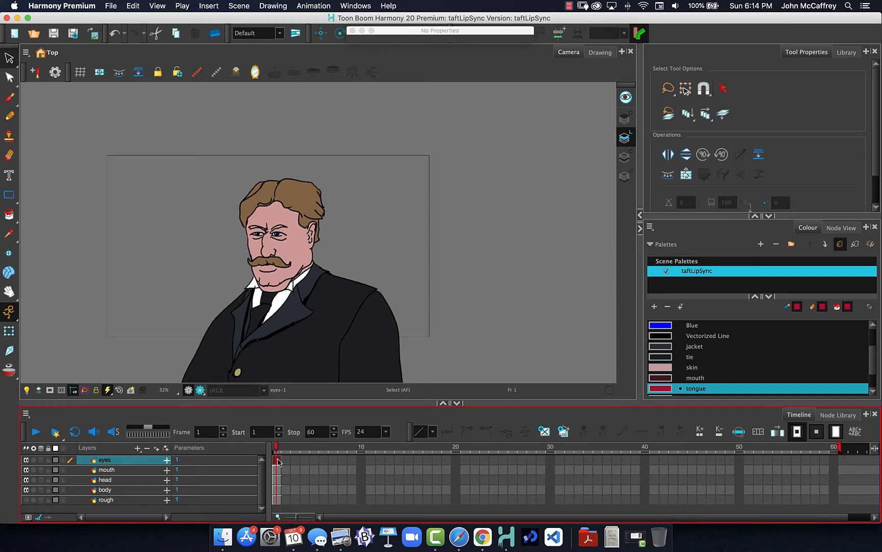
key(plus)
key(plus)
key(plus)
key(plus)
key(plus)
key(plus)
key(plus)
key(plus)
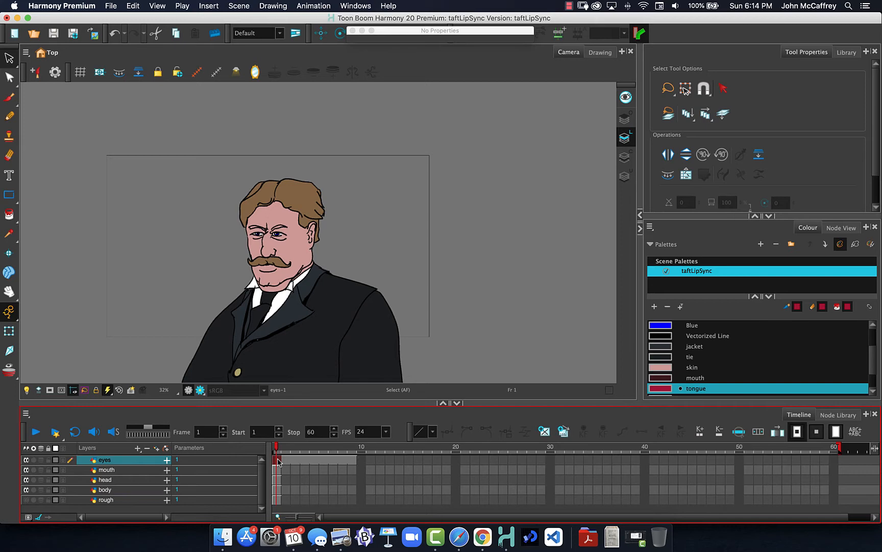
Step: Try deleting the mouth drawing's exposure at frame 1, and undo the deletion
key(Down)
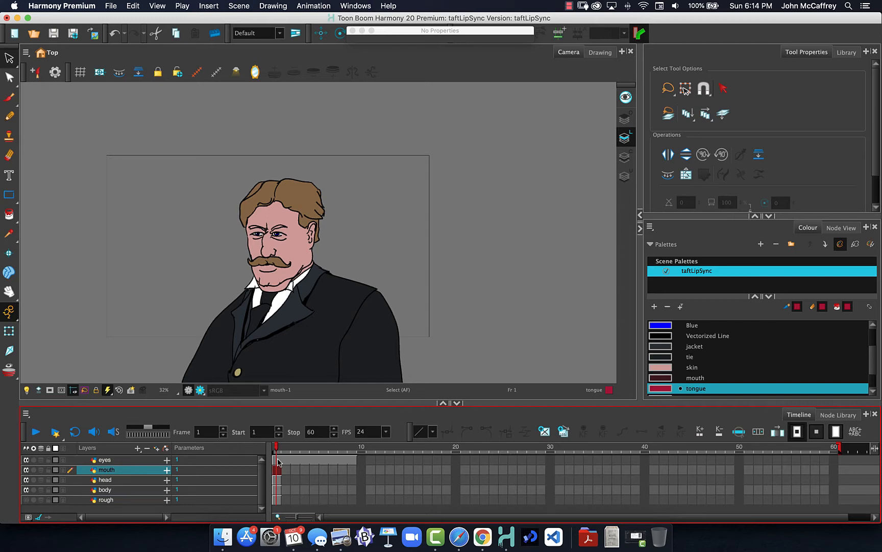
key(Delete)
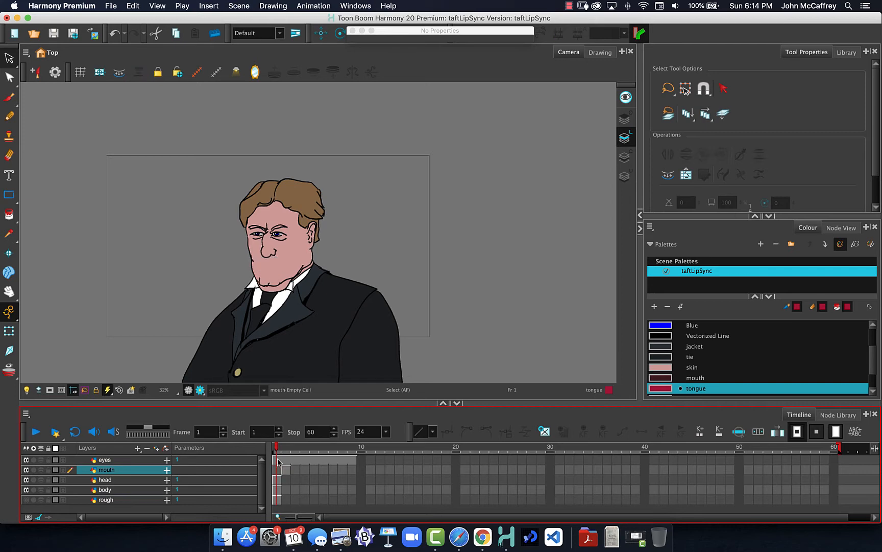
key(ctrl+z)
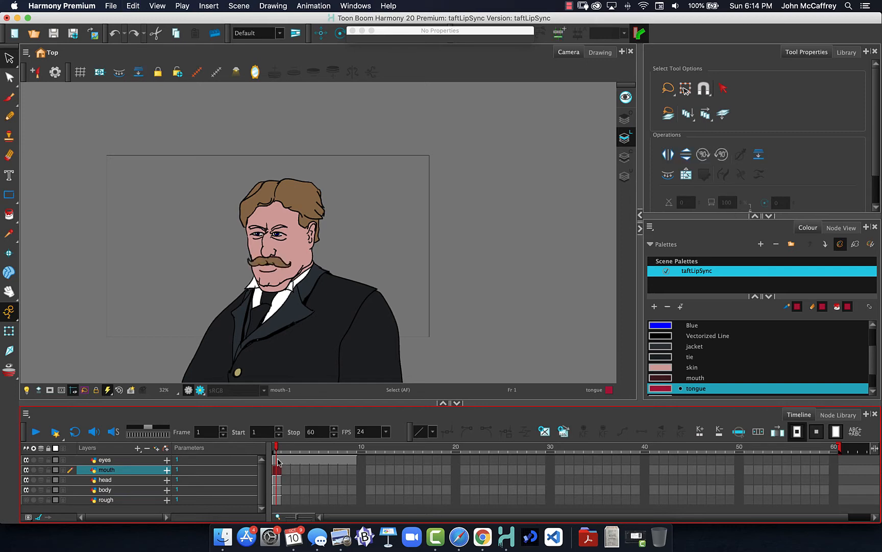
Step: Extend the exposure of the head drawing from frame 1 through frame 9
key(Down)
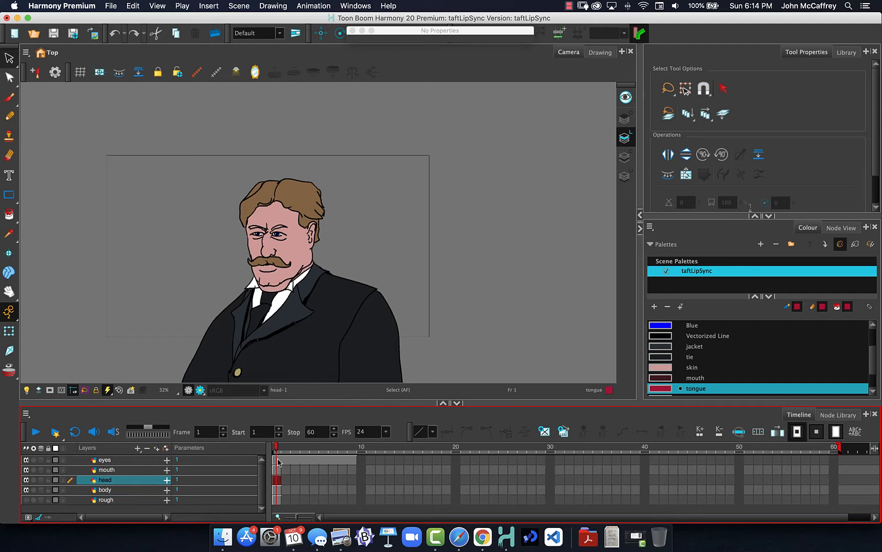
key(plus)
key(plus)
key(plus)
key(plus)
key(plus)
key(plus)
key(plus)
key(plus)
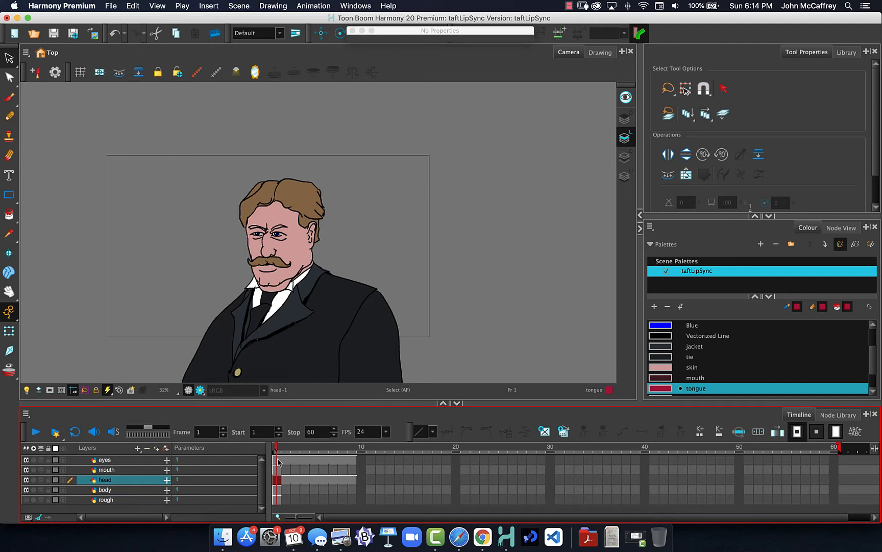
Step: Extend the exposure of the body drawing from frame 1 through frame 9
key(Down)
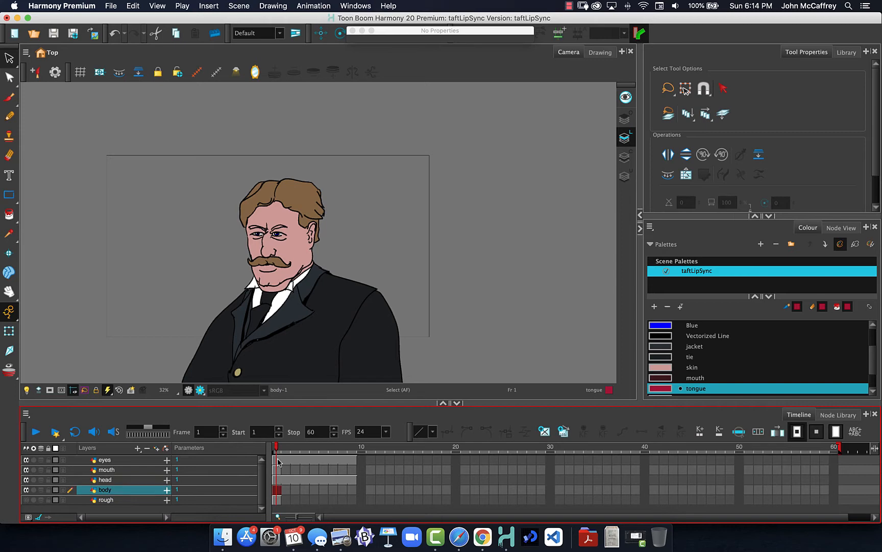
key(plus)
key(plus)
key(plus)
key(plus)
key(plus)
key(plus)
key(plus)
key(plus)
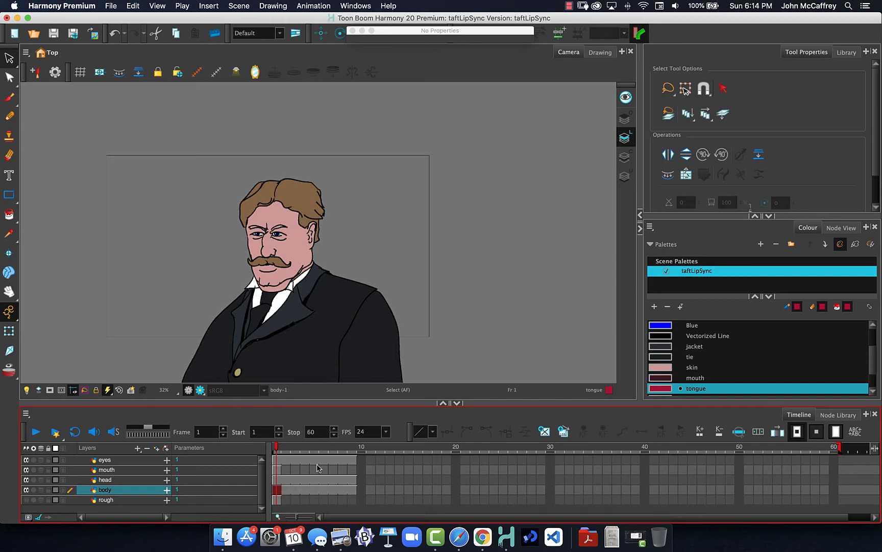
Step: Go to the mouth layer's empty cell at frame 2 and enable onion skin for that layer
click(284, 470)
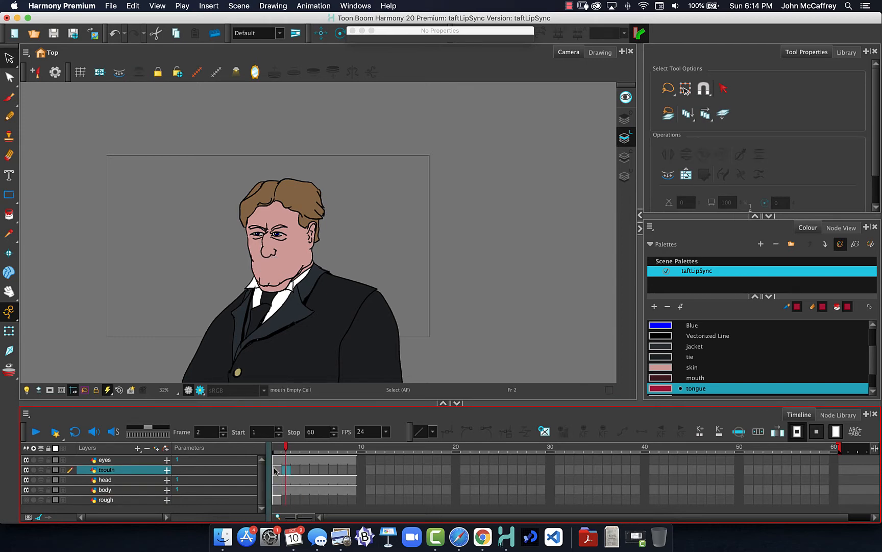
click(41, 469)
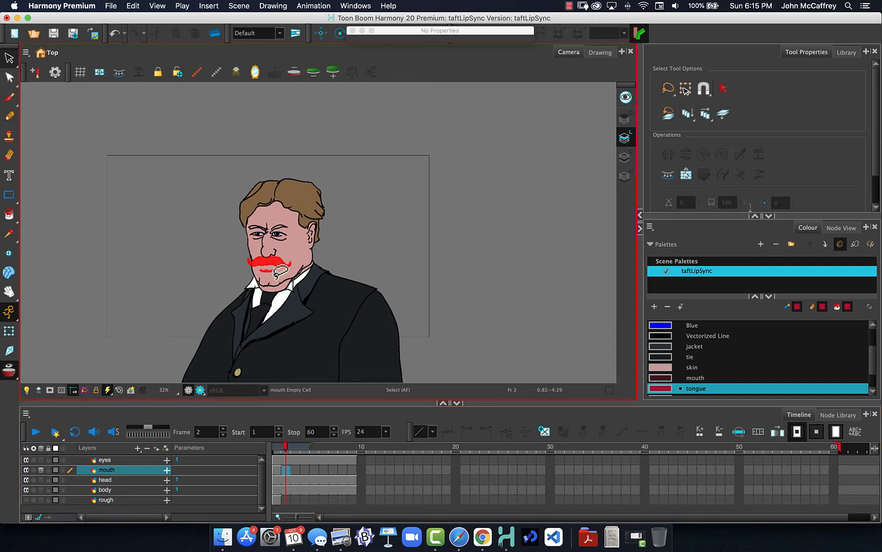
scroll(279, 272, up, 5)
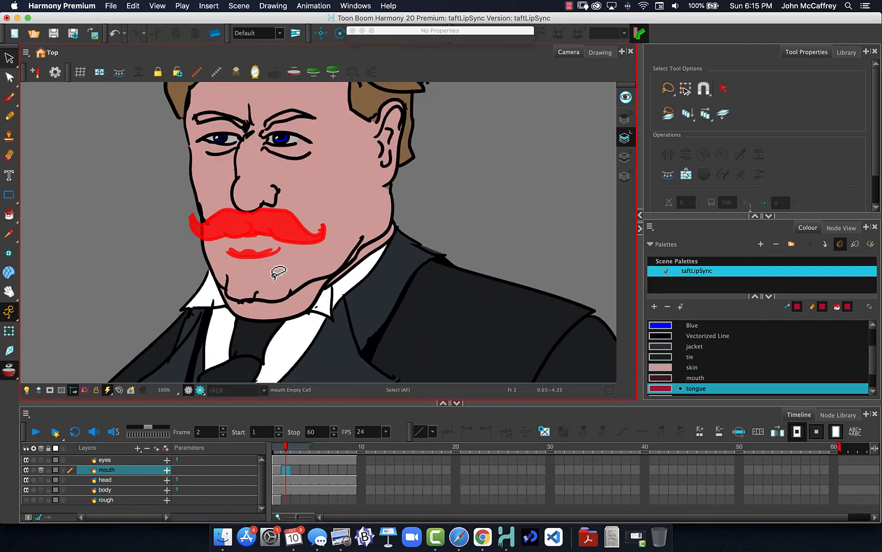
scroll(278, 272, up, 1)
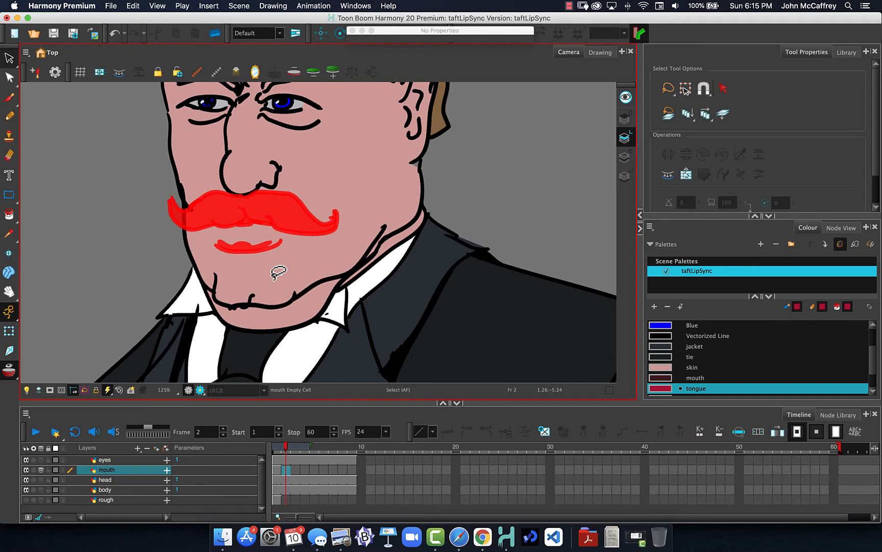
scroll(278, 272, up, 3)
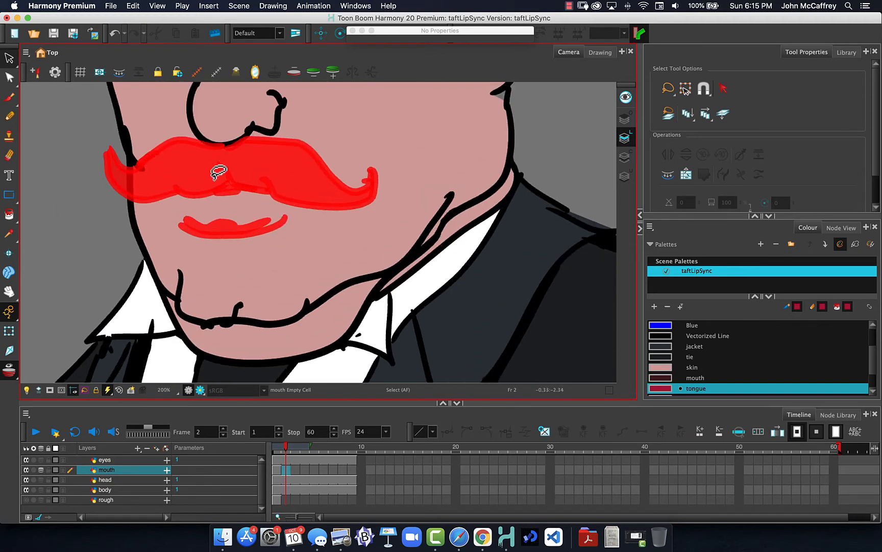
scroll(231, 188, down, 3)
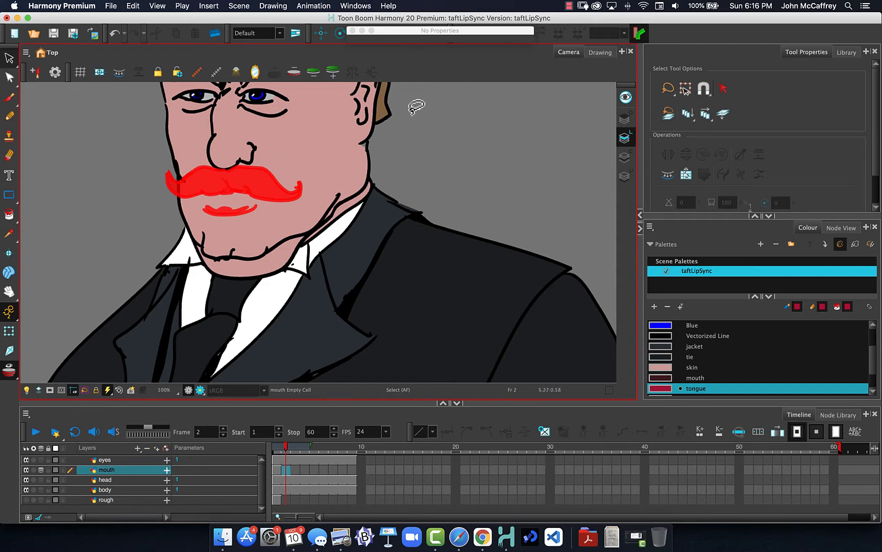
Step: Try substituting mouth drawing 1 at frame 2 through the Library's drawing substitution, and return the cell to empty
click(849, 53)
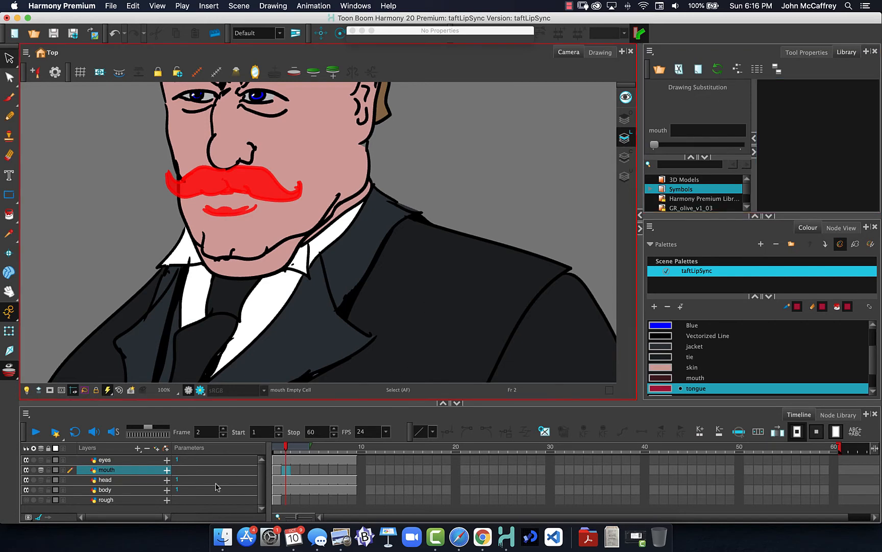
click(740, 146)
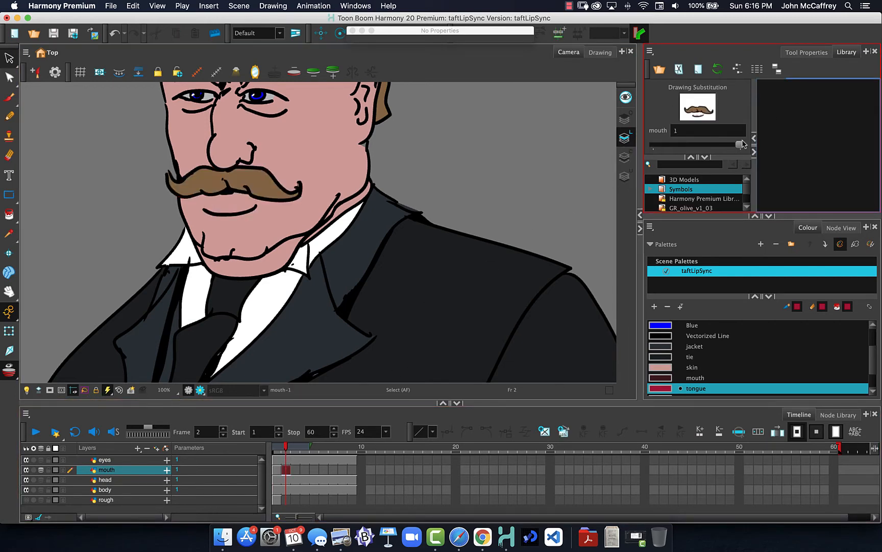
drag(737, 146, 655, 148)
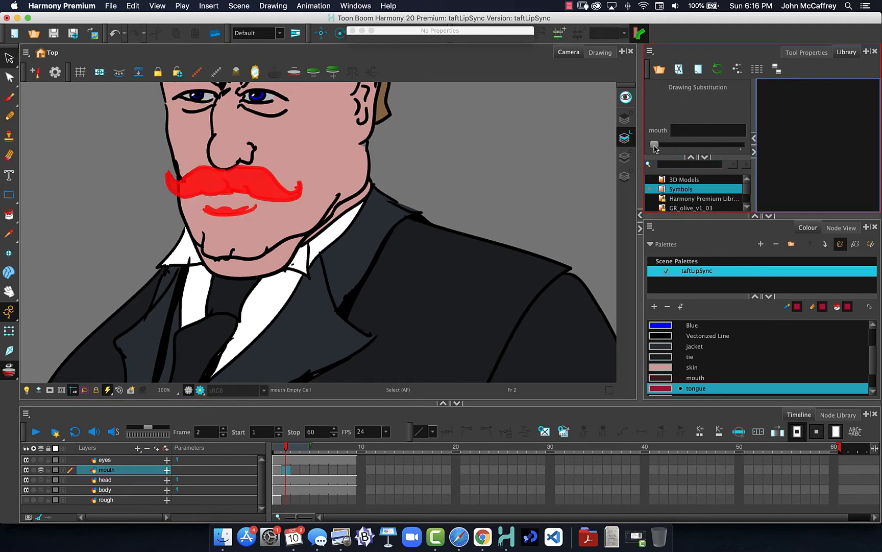
click(740, 146)
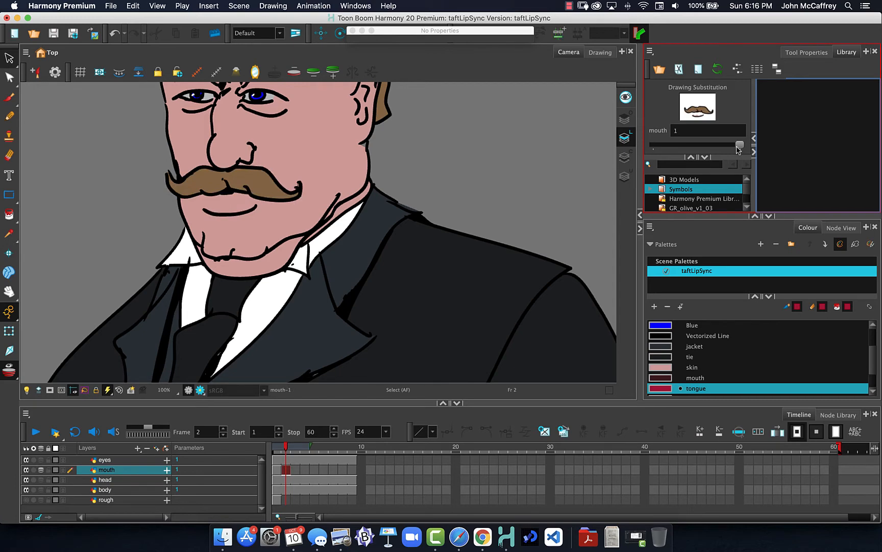
click(653, 147)
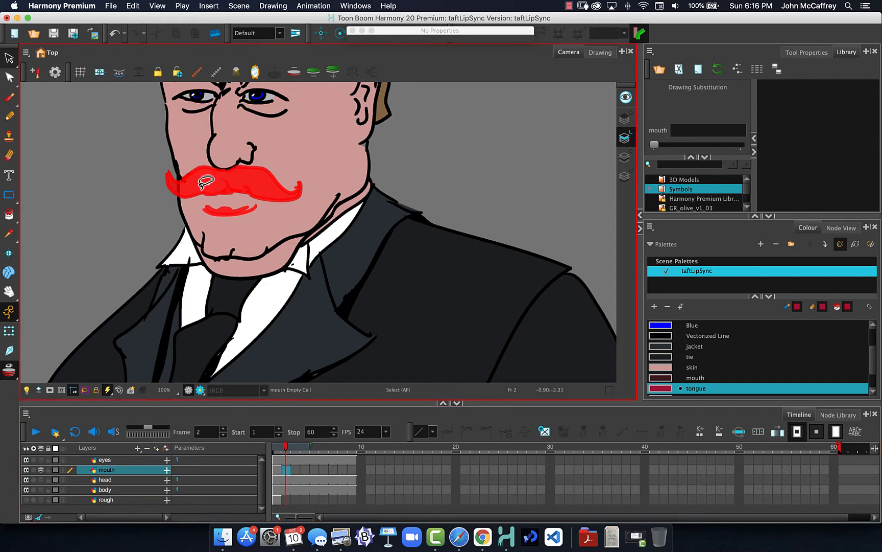
Step: Using the Pencil tool and the Black swatch, draw a closed mouth line over the onion-skinned lips at frame 2
click(9, 118)
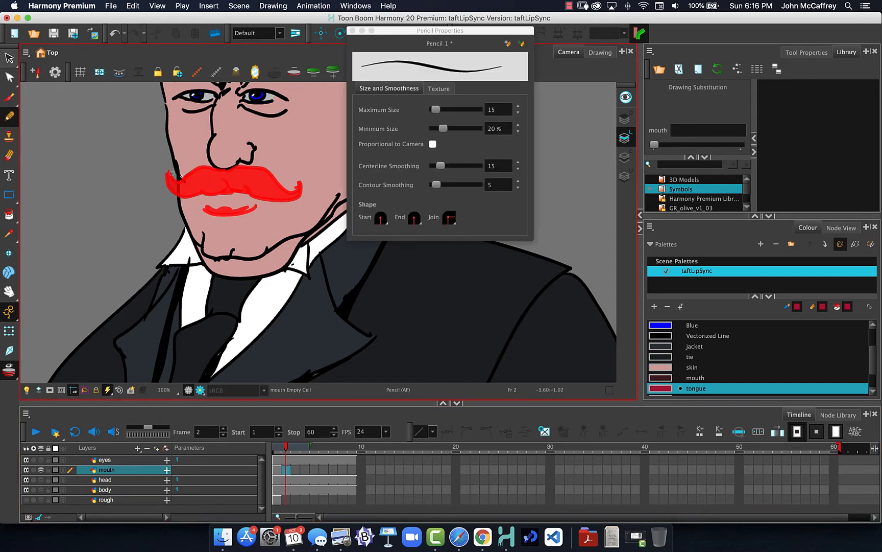
click(352, 31)
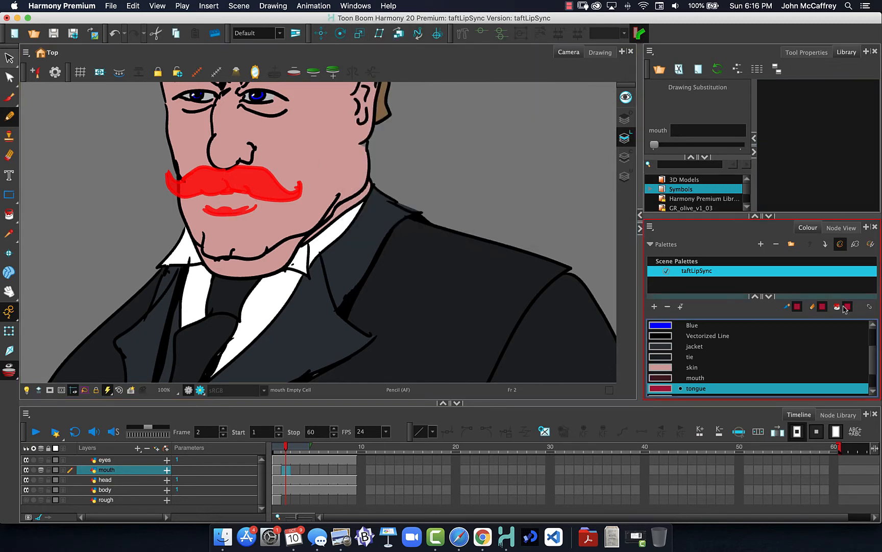
drag(873, 360, 871, 308)
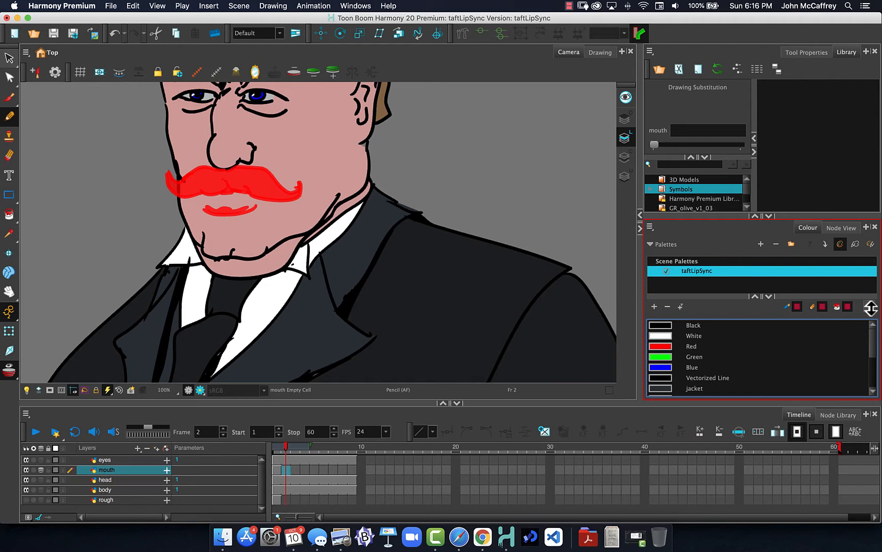
click(695, 325)
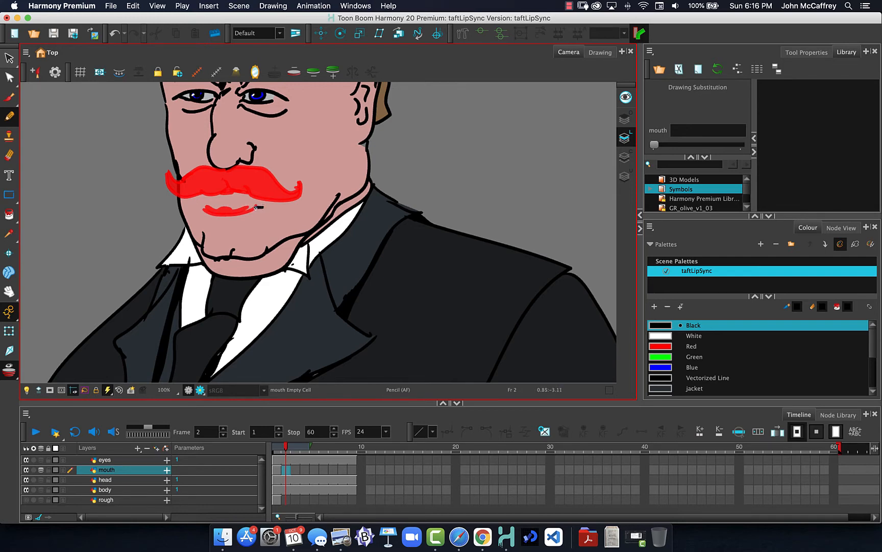
drag(257, 207, 202, 208)
drag(258, 207, 264, 203)
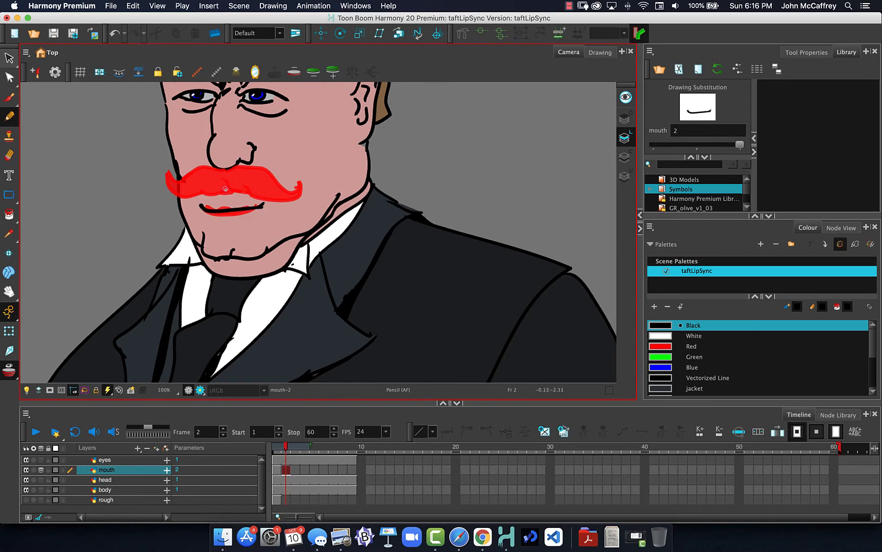
Step: Outline the moustache on the frame 2 mouth drawing, with its tips reaching wider than in the frame 1 drawing
mouse_move(220, 187)
mouse_down()
mouse_move(183, 199)
mouse_move(158, 192)
mouse_move(156, 176)
mouse_up()
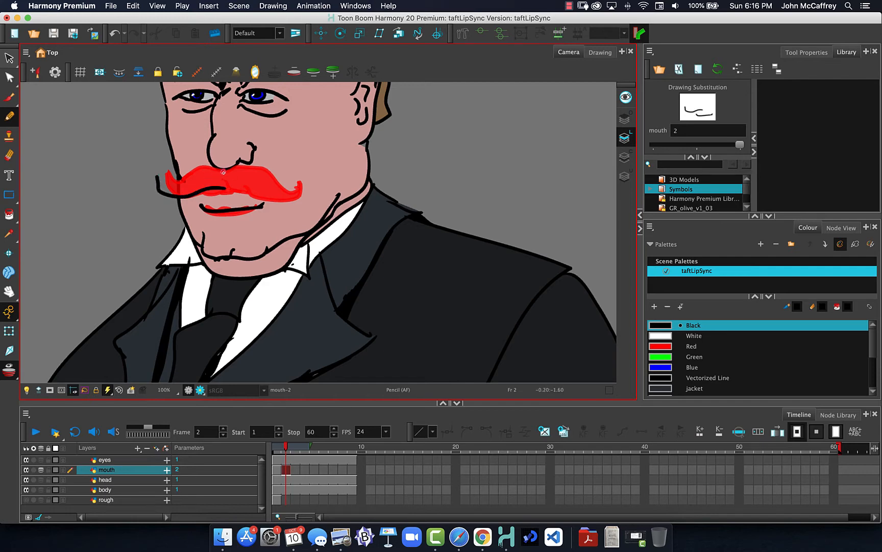
mouse_move(211, 168)
mouse_down()
mouse_move(159, 182)
mouse_move(155, 175)
mouse_up()
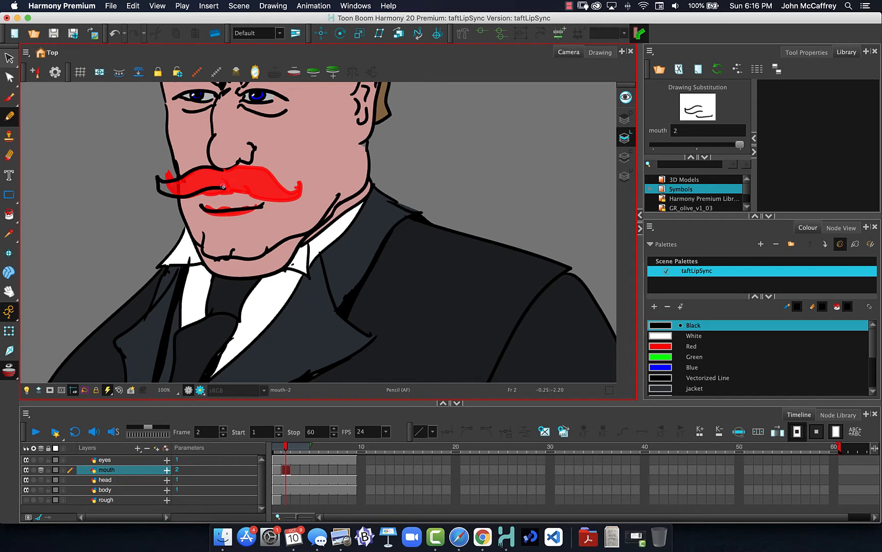
mouse_move(224, 188)
mouse_down()
mouse_move(287, 204)
mouse_move(314, 184)
mouse_up()
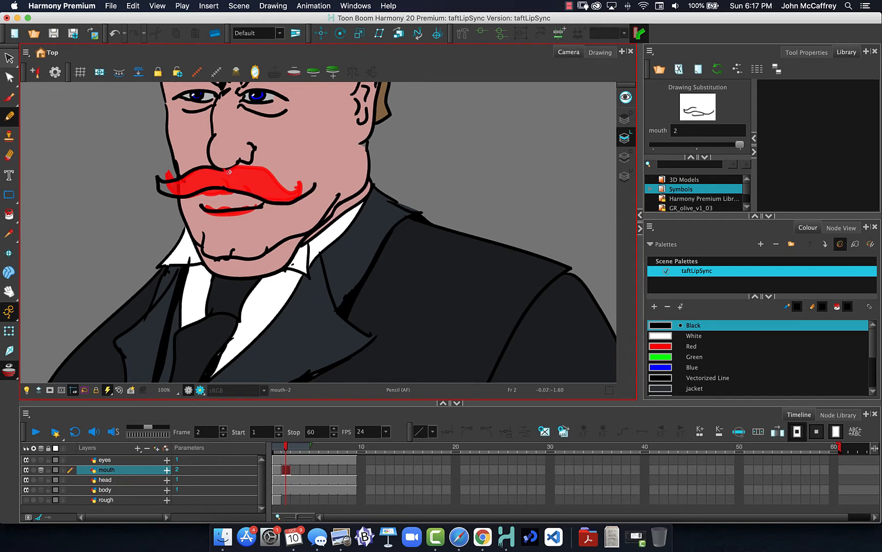
mouse_move(229, 171)
mouse_down()
mouse_move(266, 169)
mouse_move(283, 183)
mouse_move(314, 183)
mouse_up()
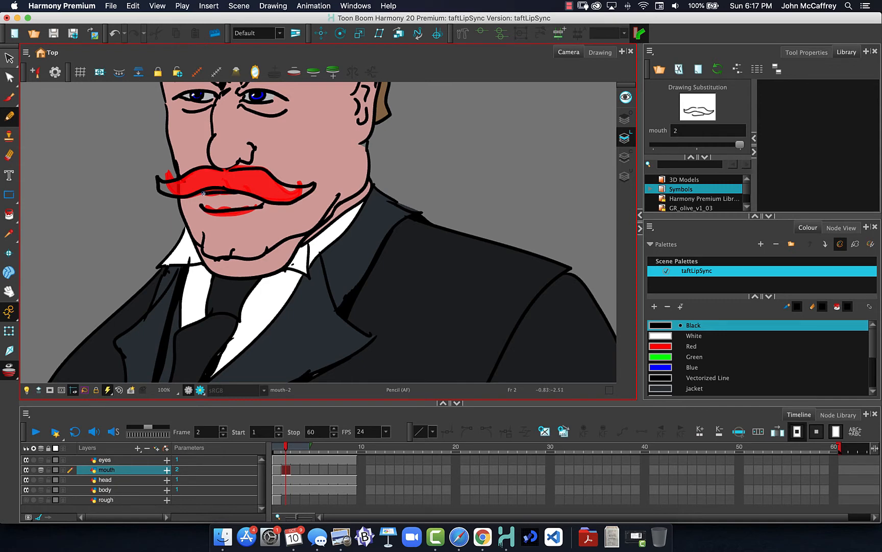
drag(200, 194, 212, 194)
Step: Flip repeatedly between frames 1 and 2 to compare the two mouth drawings
key(comma)
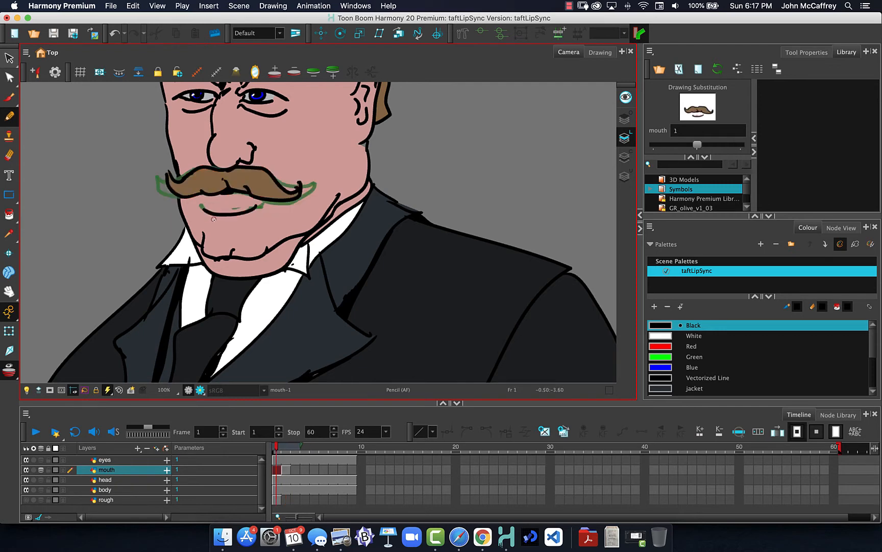
key(period)
key(comma)
key(period)
key(comma)
key(period)
key(comma)
key(period)
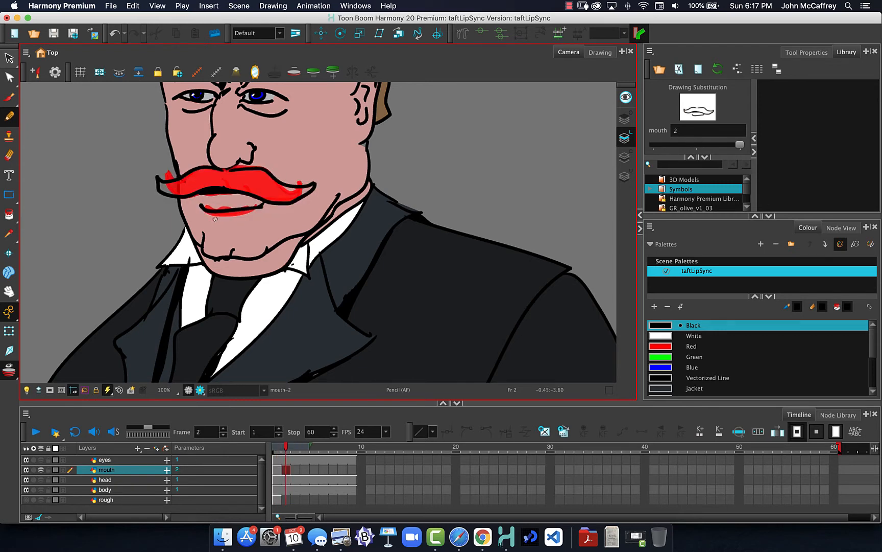
key(comma)
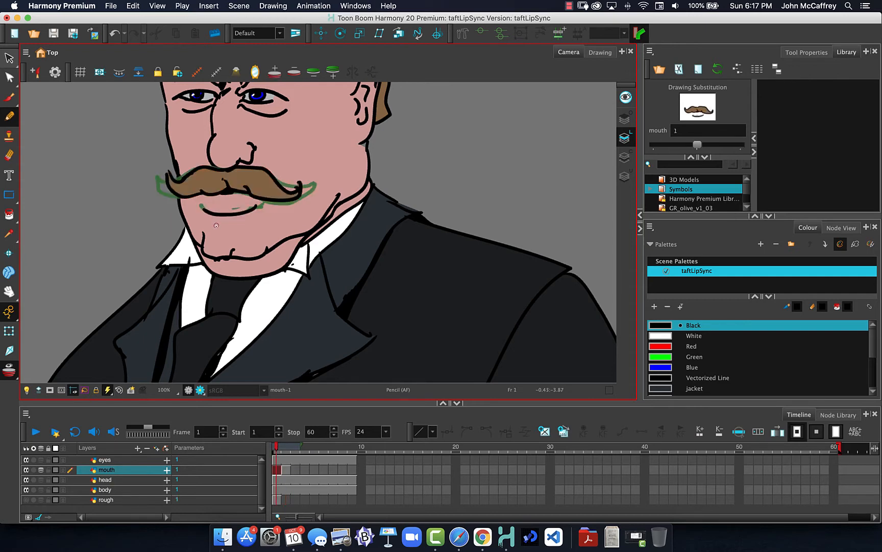
key(period)
key(comma)
key(period)
key(comma)
key(period)
key(comma)
key(period)
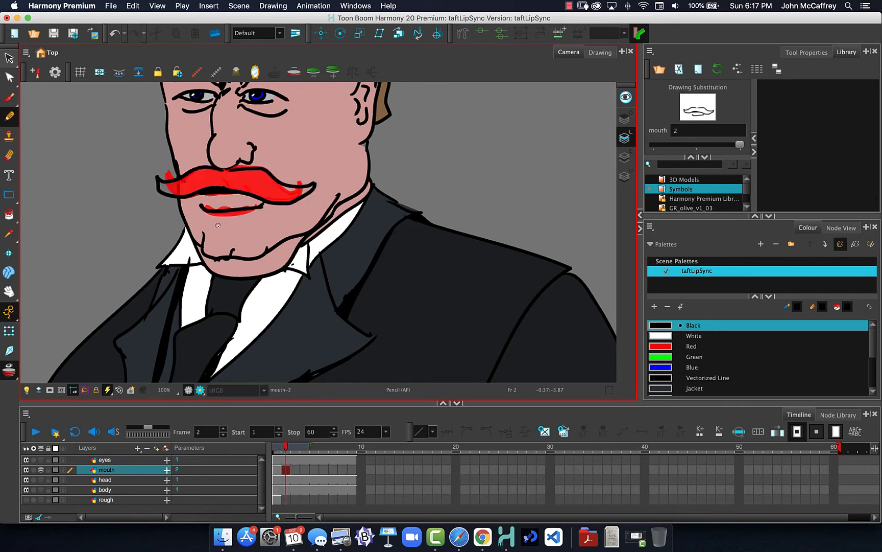
key(comma)
key(period)
Step: Draw a slightly open mouth in black at frame 3, with an upper lip line, teeth and a lower lip line
key(period)
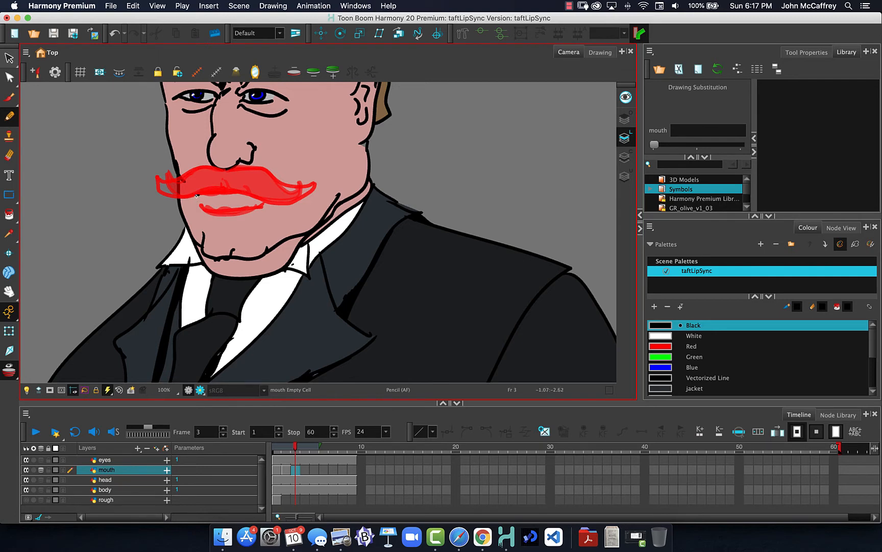
drag(197, 195, 260, 200)
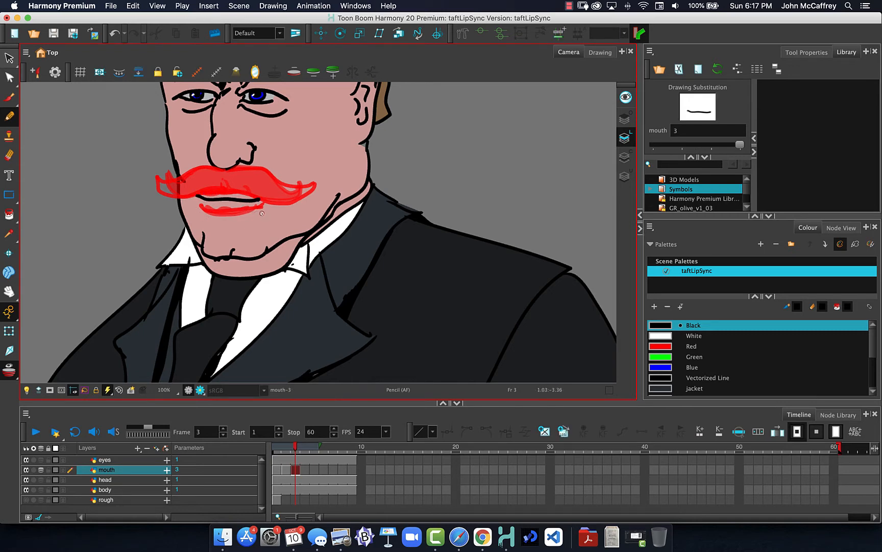
drag(262, 214, 199, 209)
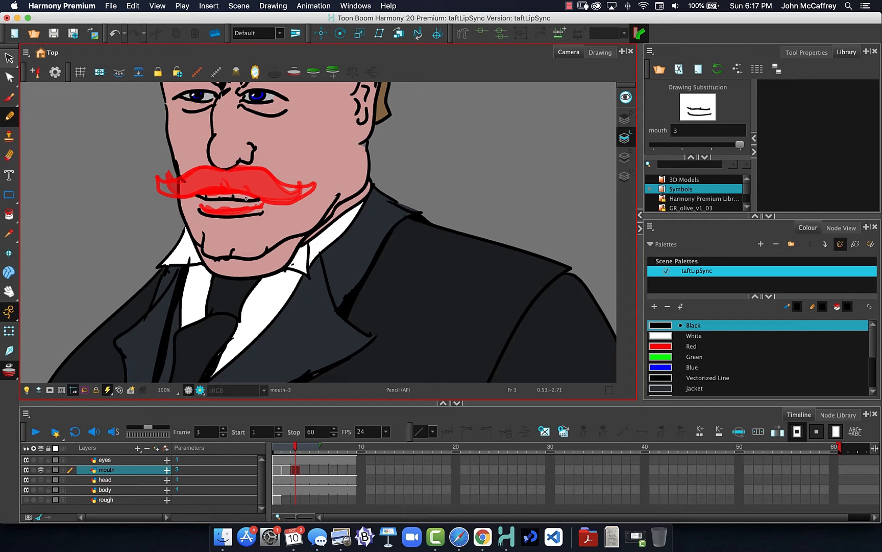
Step: Draw the moustache outline above the open mouth at frame 3, covering both its upper and lower edges
mouse_move(225, 191)
mouse_down()
mouse_move(272, 203)
mouse_move(317, 181)
mouse_up()
mouse_move(221, 170)
mouse_down()
mouse_move(265, 167)
mouse_move(301, 185)
mouse_move(316, 181)
mouse_up()
mouse_move(227, 171)
mouse_down()
mouse_move(155, 179)
mouse_move(222, 174)
mouse_move(150, 180)
mouse_move(174, 195)
mouse_move(220, 193)
mouse_up()
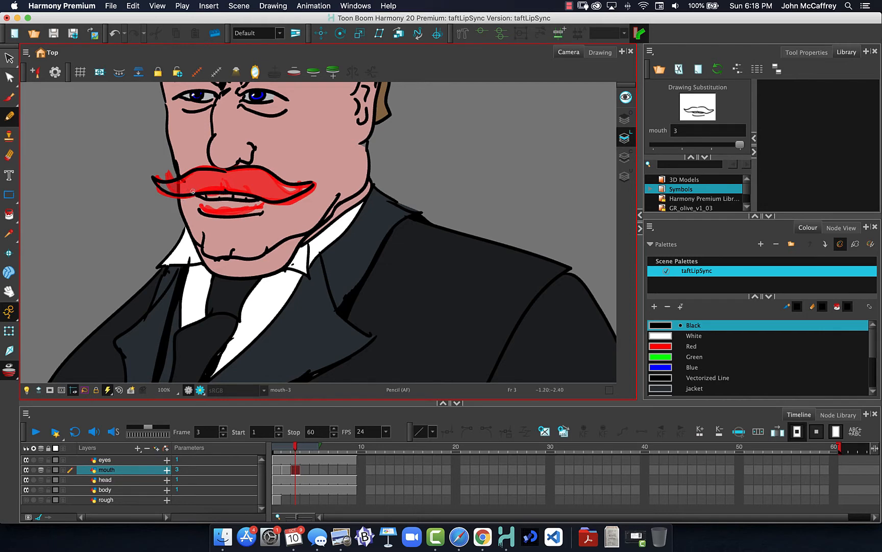
Step: Flip through frames 1 to 3 to compare the mouth and moustache drawings
key(comma)
key(period)
key(comma)
key(comma)
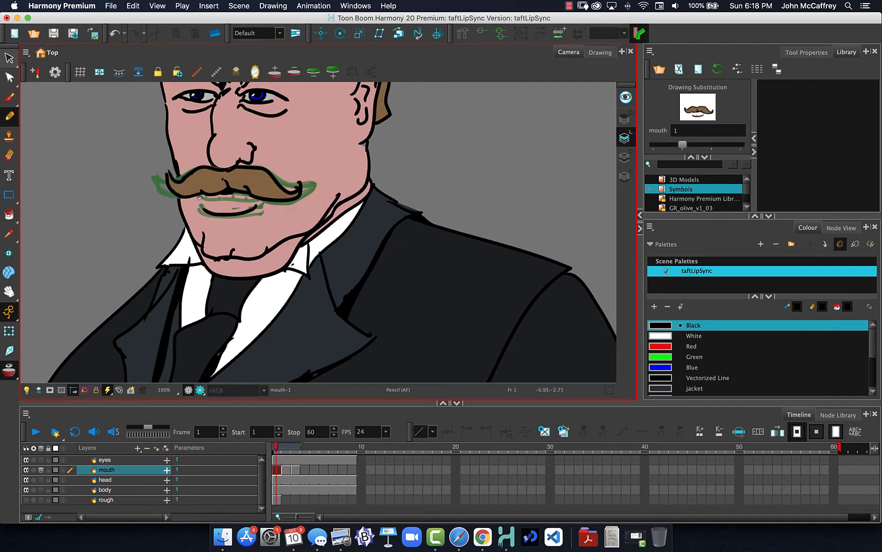
key(period)
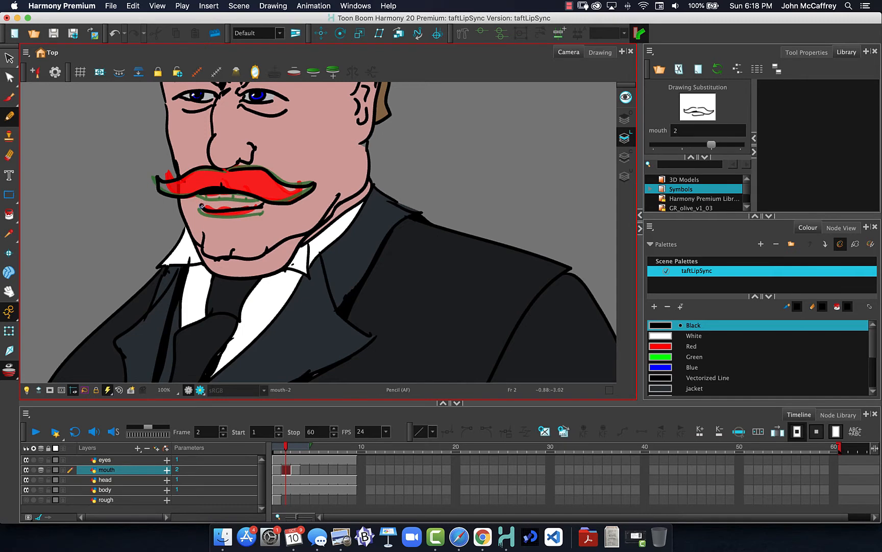
key(period)
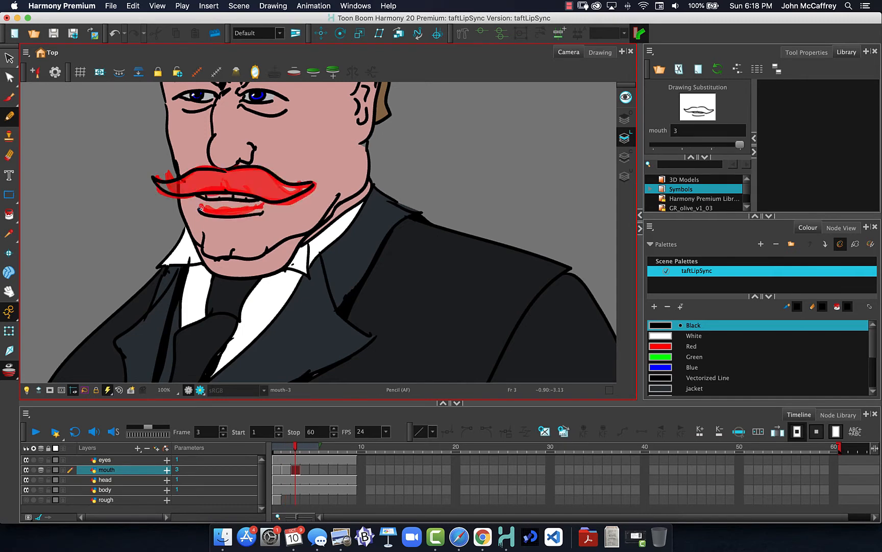
key(comma)
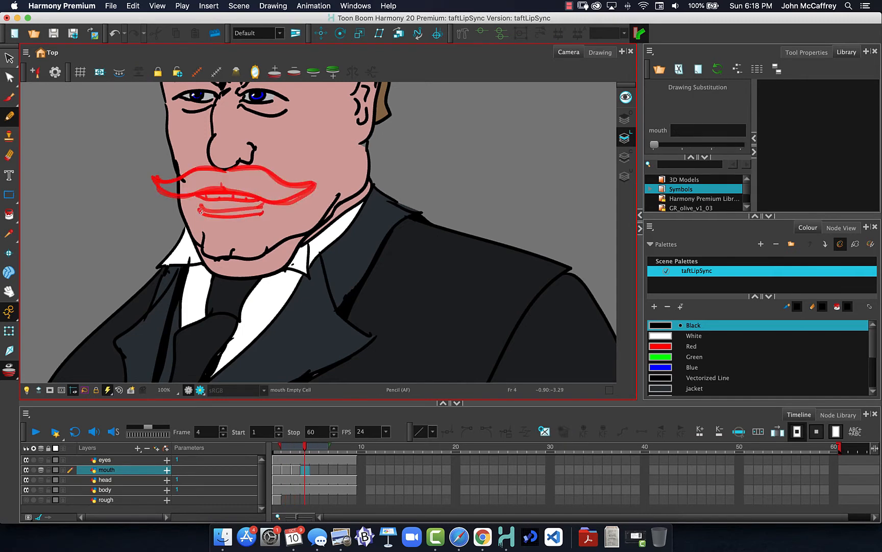
Step: Draw a mouth pose in black at frame 4 with a full moustache outline, upper teeth, lower mouth line and lower lip line
key(period)
key(period)
mouse_move(153, 188)
mouse_down()
mouse_move(195, 170)
mouse_move(250, 168)
mouse_move(319, 189)
mouse_up()
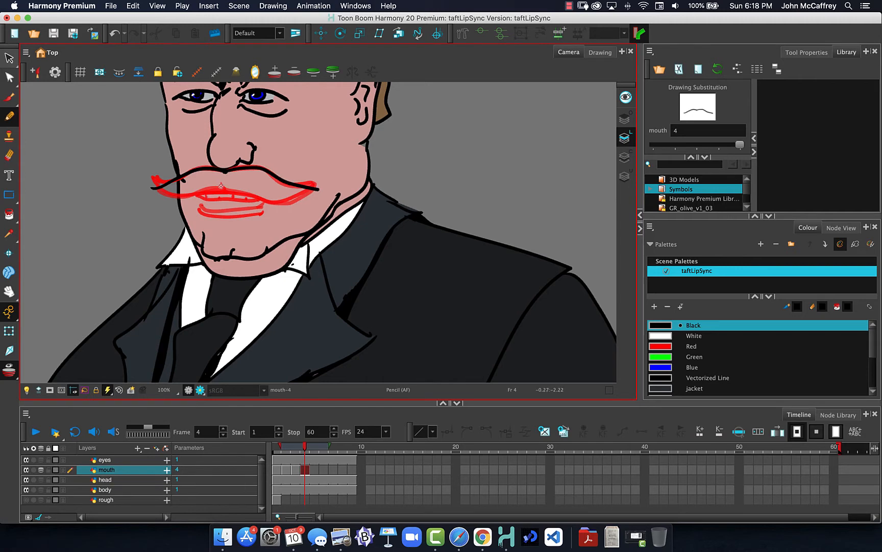
drag(220, 185, 256, 196)
drag(276, 201, 318, 189)
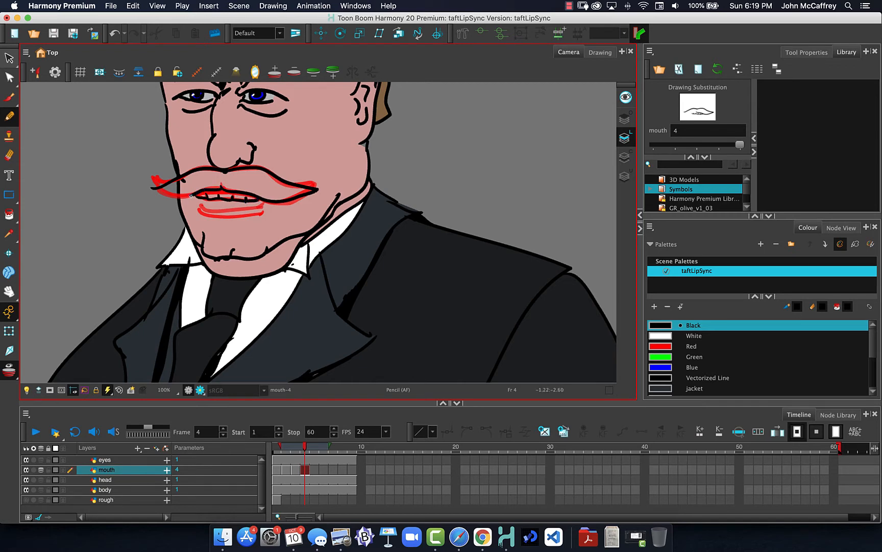
drag(192, 195, 152, 188)
drag(208, 207, 264, 203)
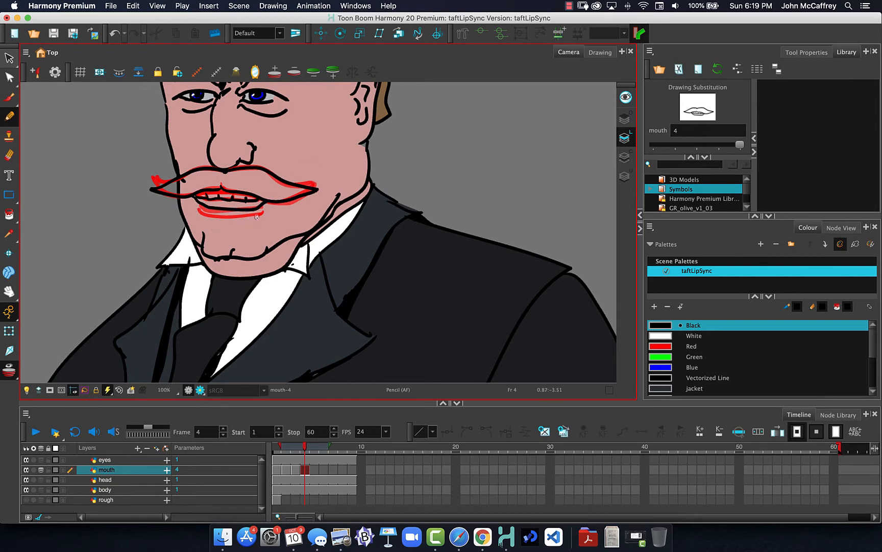
mouse_move(262, 218)
mouse_down()
mouse_move(213, 222)
mouse_move(199, 214)
mouse_up()
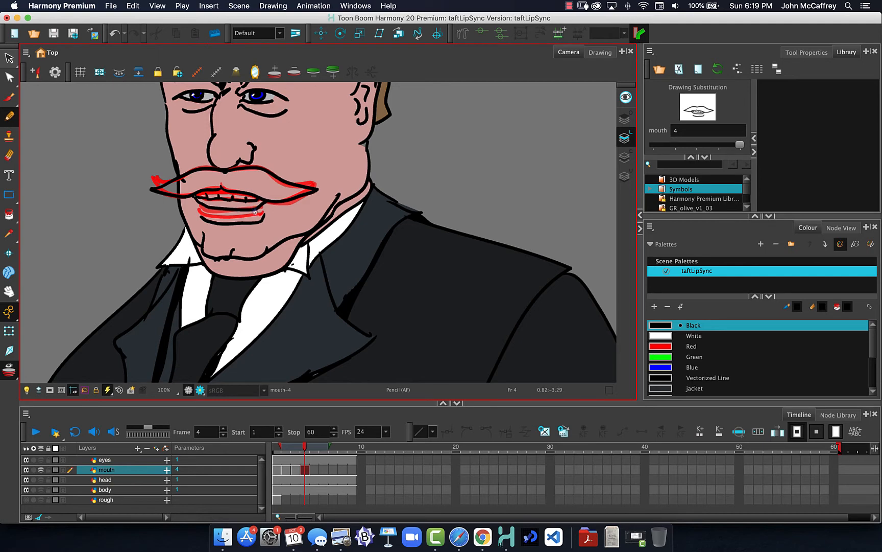
Step: Turn off onion skin and flip through frames 1 to 5 to compare the mouth and moustache drawings
key(comma)
key(comma)
key(comma)
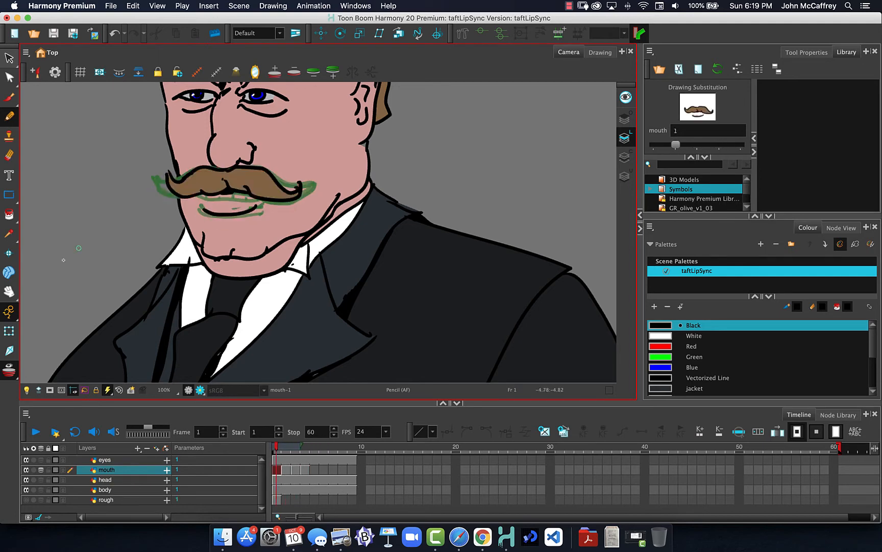
click(8, 369)
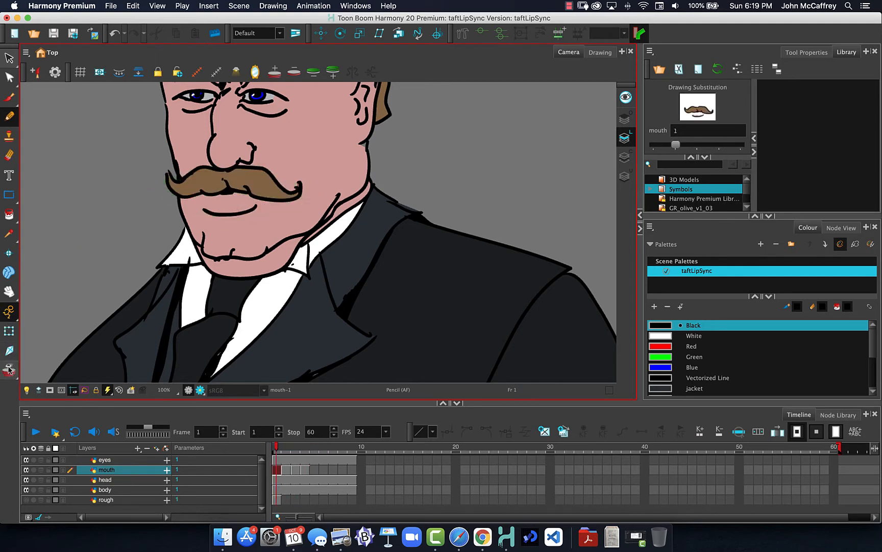
key(period)
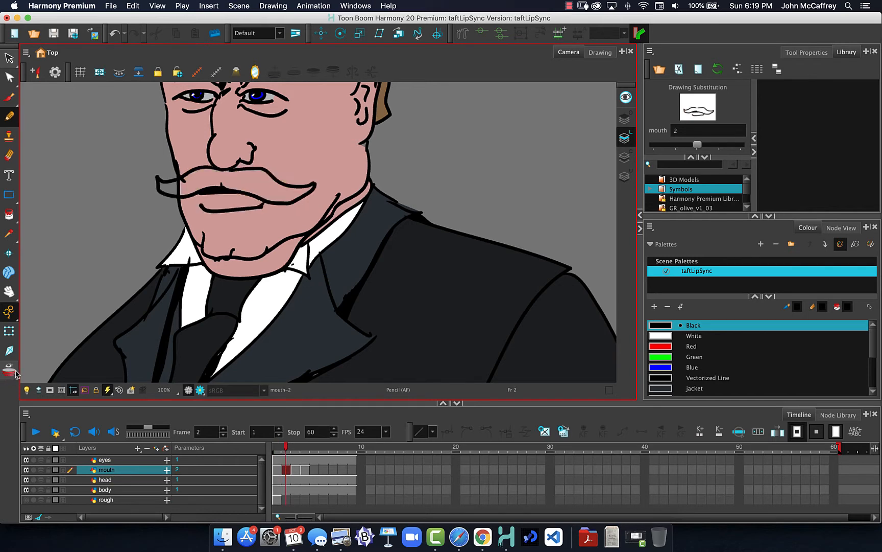
key(period)
key(period)
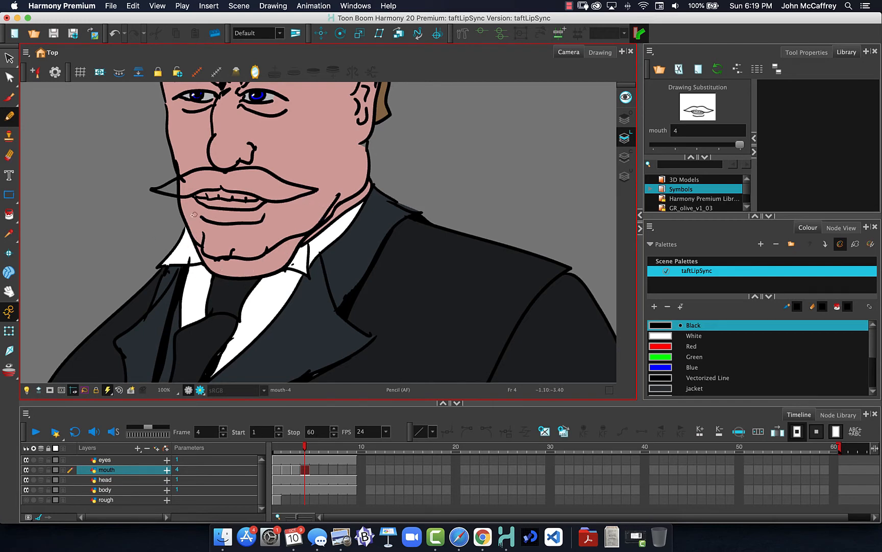
key(period)
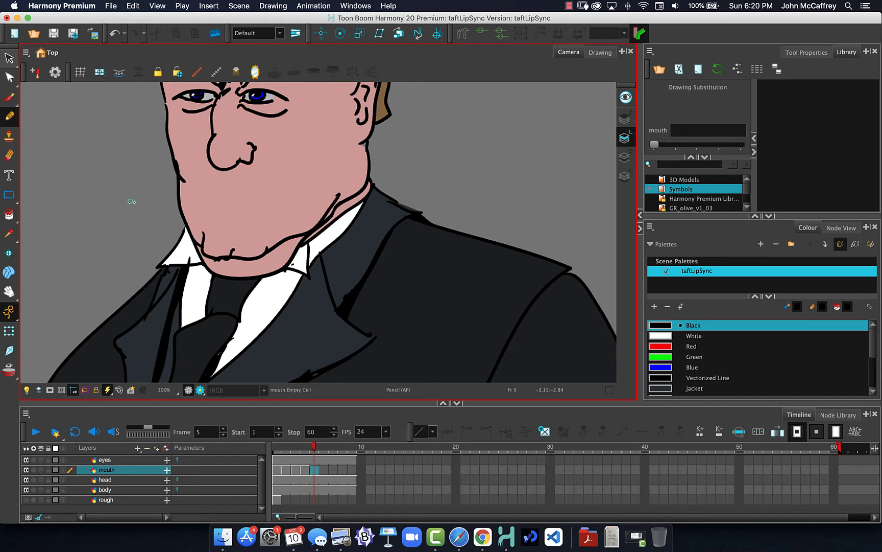
Step: With onion skin back on, extend the frame 4 mouth drawing to frame 5 and duplicate it there as a separate drawing
click(8, 371)
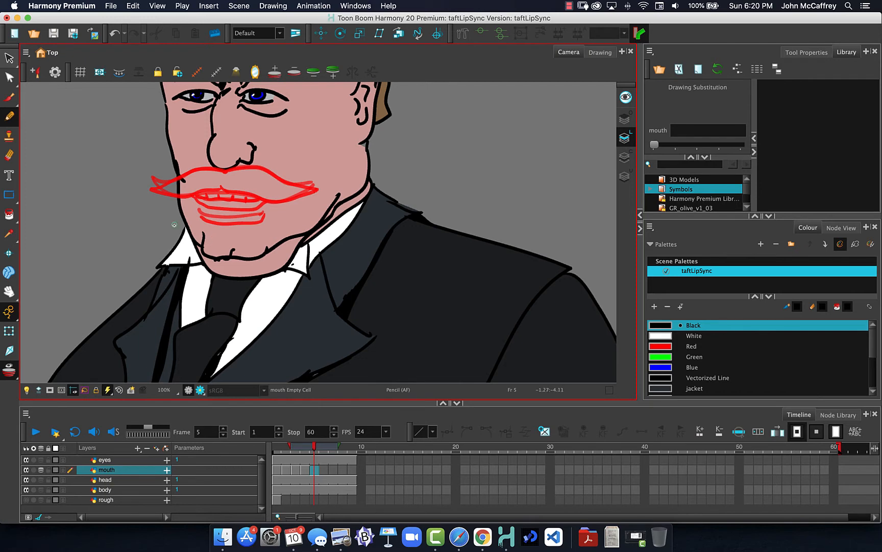
key(comma)
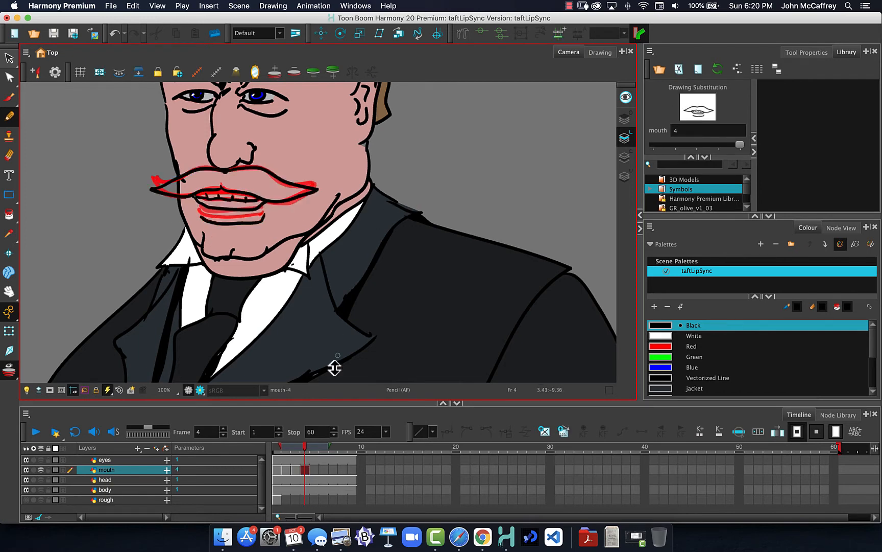
click(316, 470)
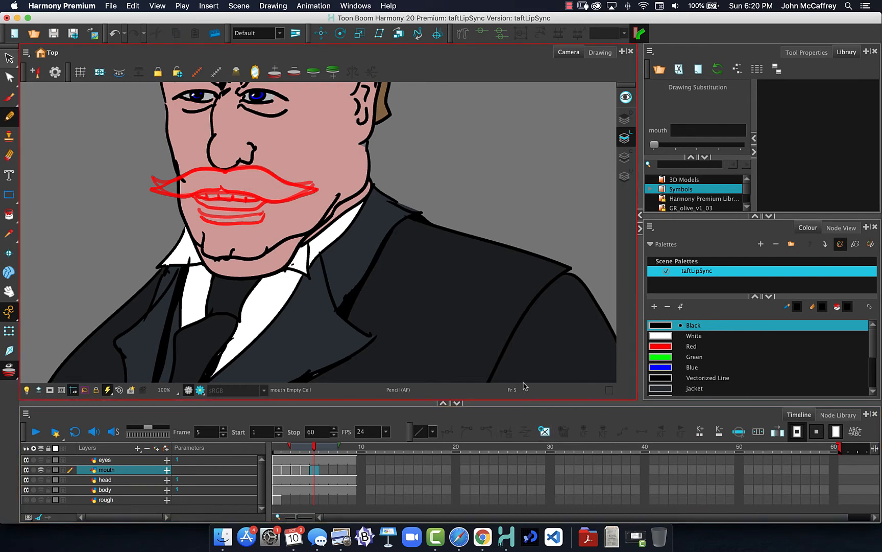
click(305, 469)
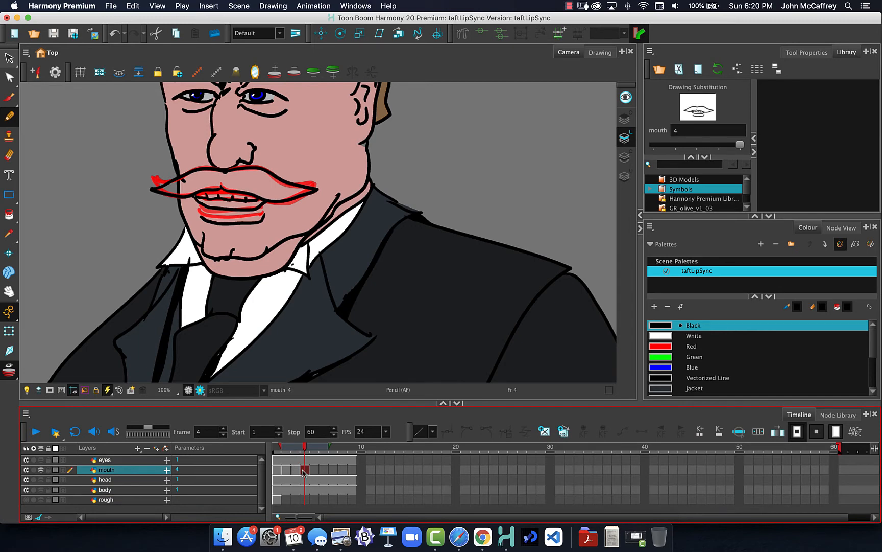
key(plus)
click(315, 470)
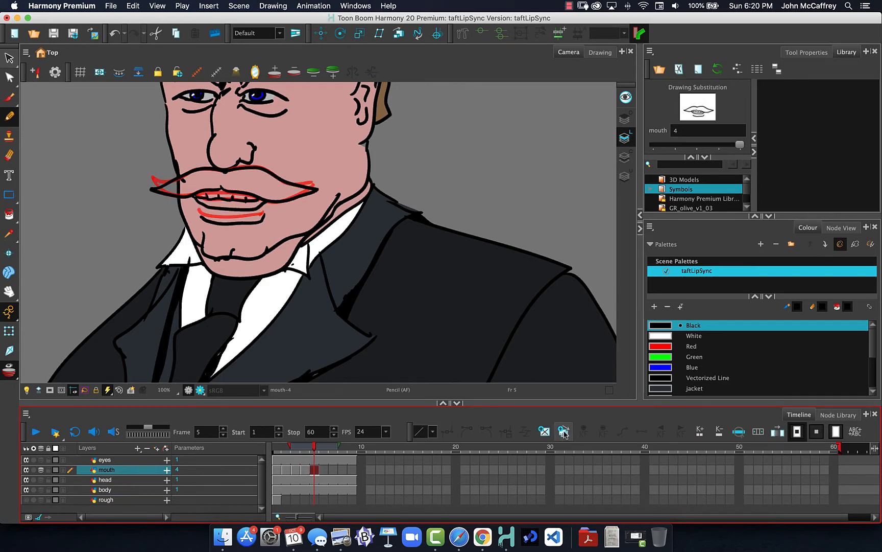
click(564, 432)
Step: Erase the lower mouth and lip lines at frame 5 and redraw the mouth opened wider with a tongue and lower lip line
click(9, 156)
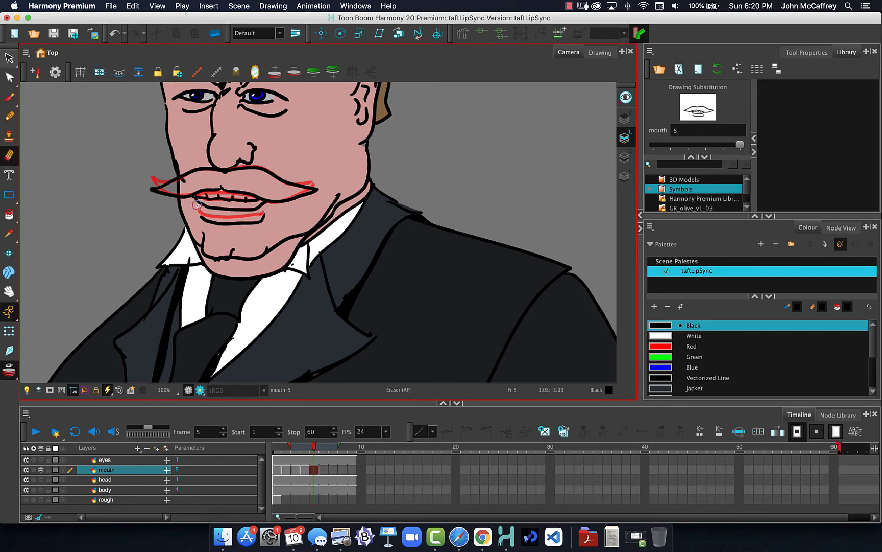
mouse_move(197, 203)
mouse_down()
mouse_move(262, 207)
mouse_move(258, 219)
mouse_move(194, 218)
mouse_up()
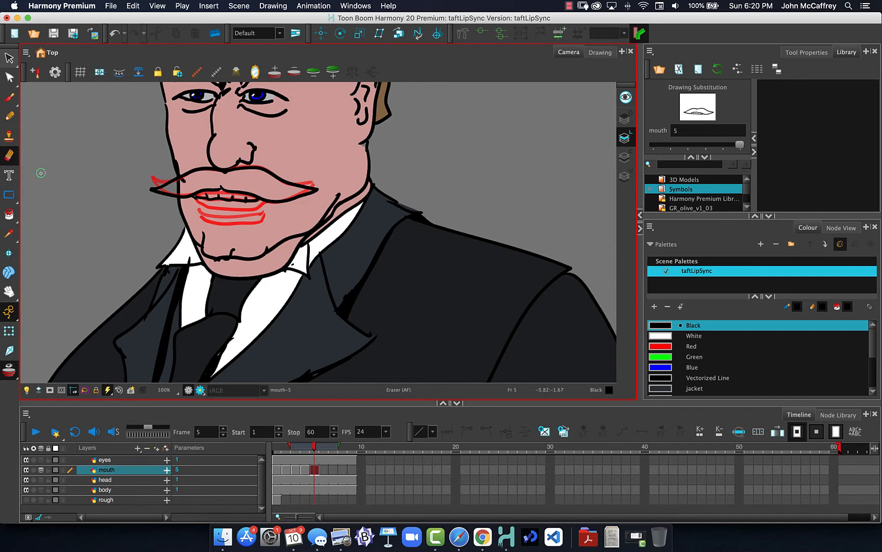
click(10, 117)
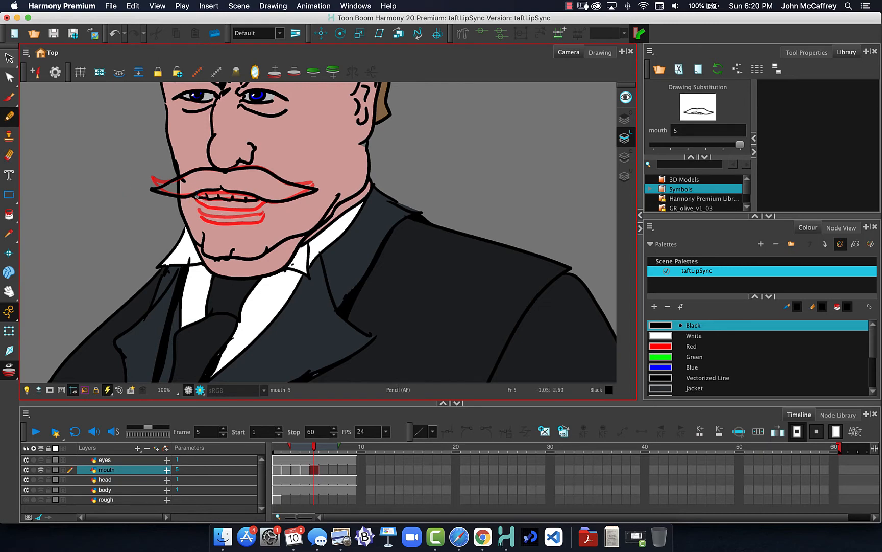
mouse_move(222, 214)
mouse_down()
mouse_move(241, 217)
mouse_move(270, 200)
mouse_up()
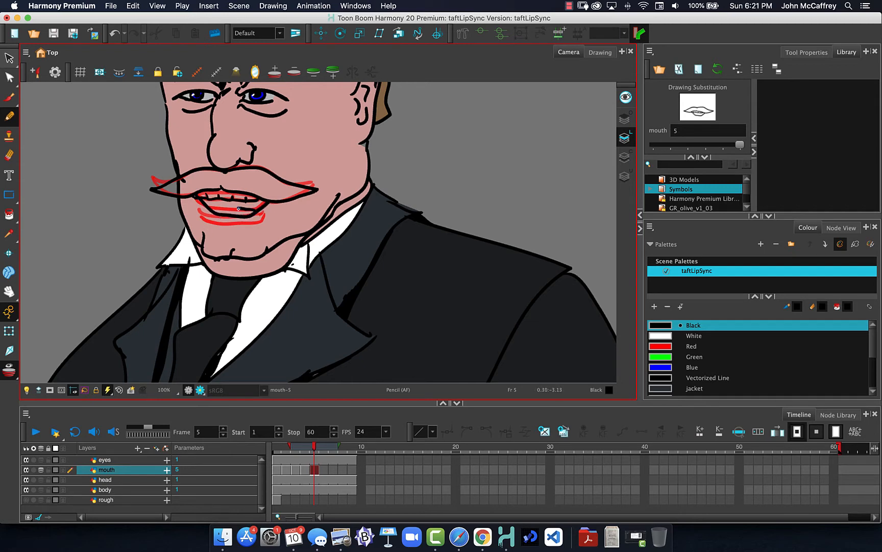
mouse_move(234, 209)
mouse_down()
mouse_move(156, 204)
mouse_move(248, 228)
mouse_move(200, 220)
mouse_up()
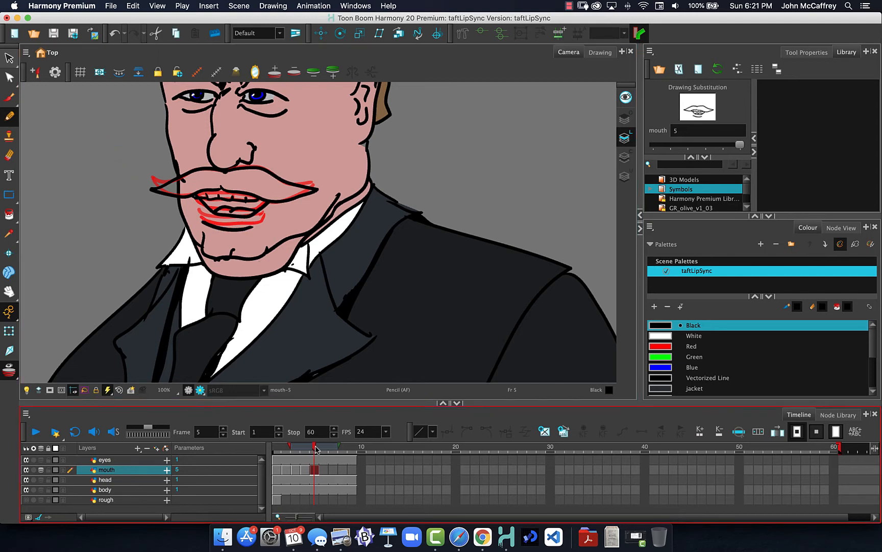
Step: Draw a wide-open, U-shaped mouth in black at frame 6 with a line for the upper teeth
mouse_move(315, 449)
mouse_down()
mouse_move(305, 447)
mouse_move(323, 444)
mouse_move(306, 448)
mouse_move(316, 456)
mouse_up()
mouse_move(317, 454)
mouse_down()
mouse_move(269, 461)
mouse_move(319, 466)
mouse_move(268, 467)
mouse_move(314, 469)
mouse_up()
click(314, 470)
drag(314, 448, 324, 448)
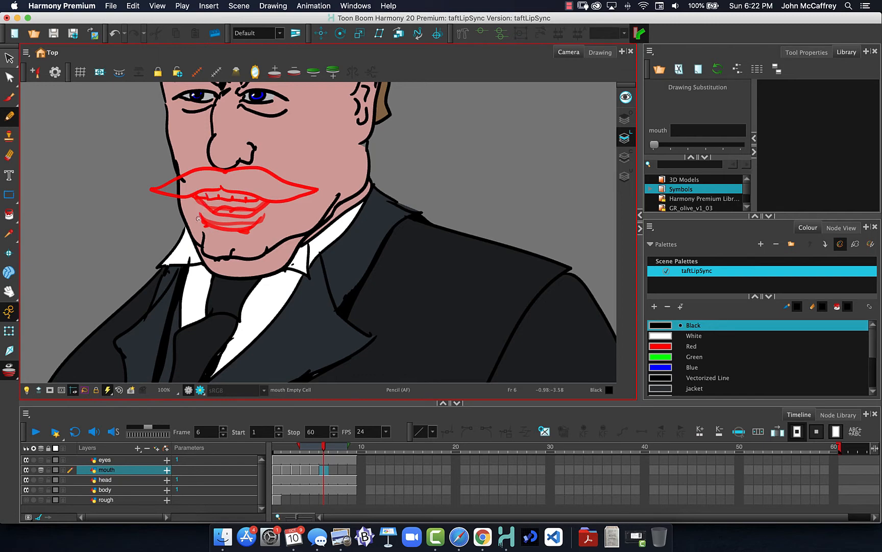
click(204, 190)
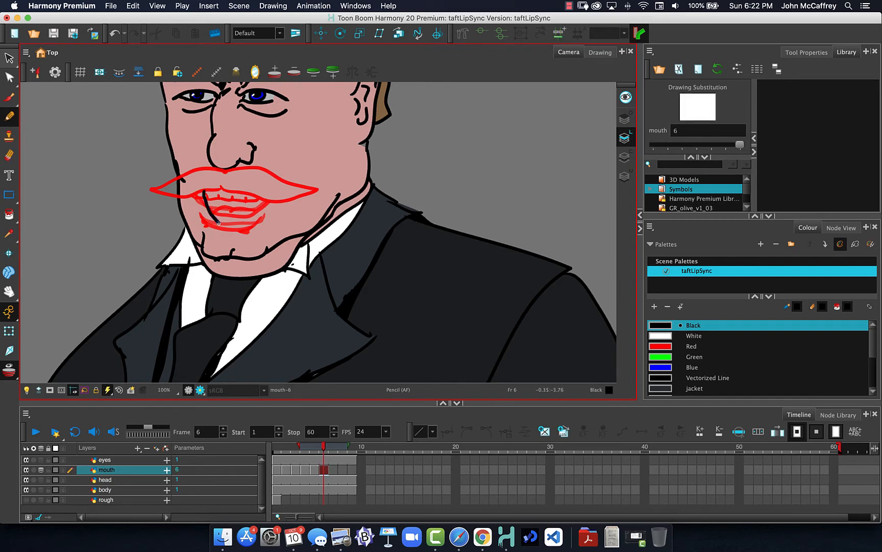
mouse_move(265, 199)
mouse_down()
mouse_move(246, 230)
mouse_move(215, 225)
mouse_up()
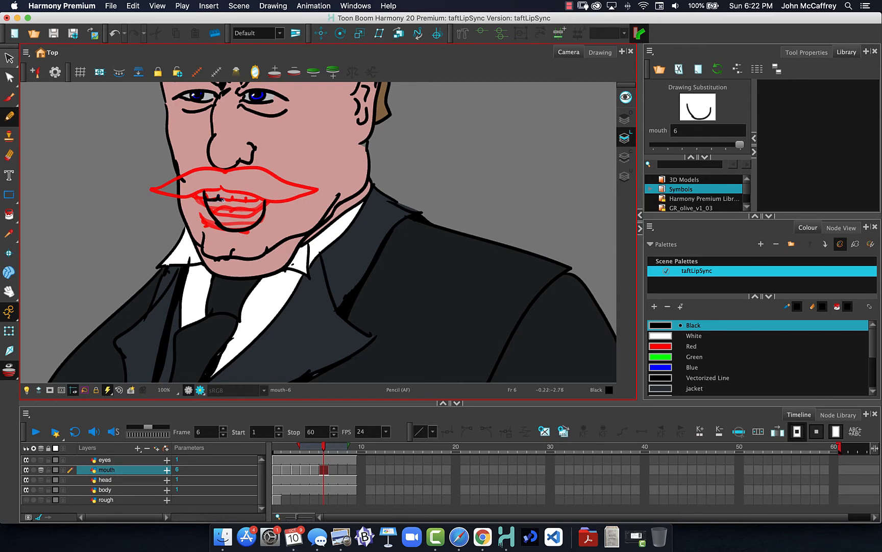
Step: Draw a drooping moustache outline around the open mouth at frame 6, covering the upper and lower edges on both sides
mouse_move(230, 201)
mouse_down()
mouse_move(247, 201)
mouse_move(229, 193)
mouse_move(242, 196)
mouse_move(290, 221)
mouse_move(310, 212)
mouse_move(314, 198)
mouse_up()
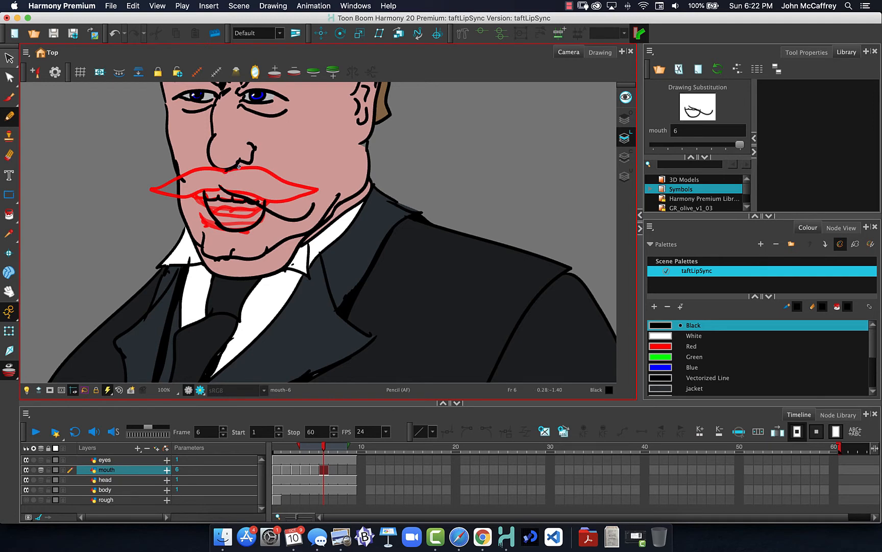
mouse_move(239, 167)
mouse_down()
mouse_move(262, 172)
mouse_move(301, 207)
mouse_move(313, 202)
mouse_up()
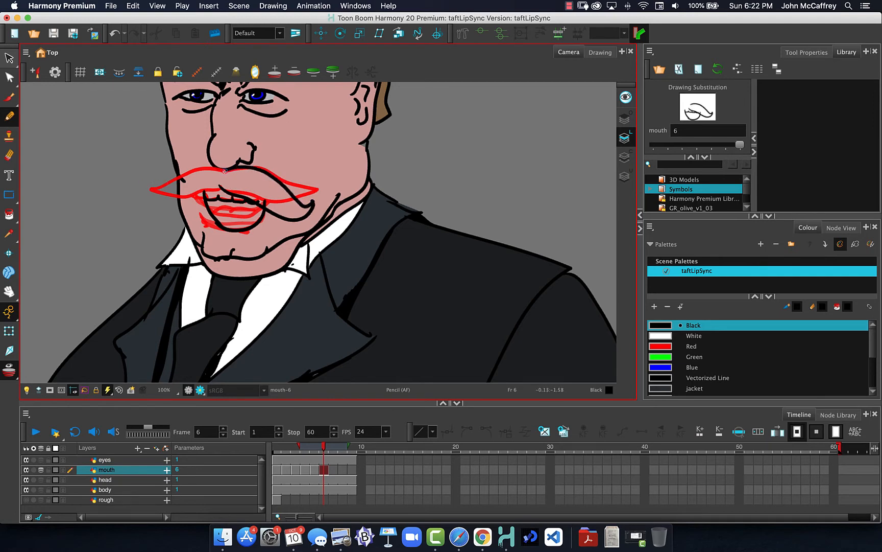
mouse_move(225, 171)
mouse_down()
mouse_move(193, 171)
mouse_move(165, 203)
mouse_move(145, 206)
mouse_up()
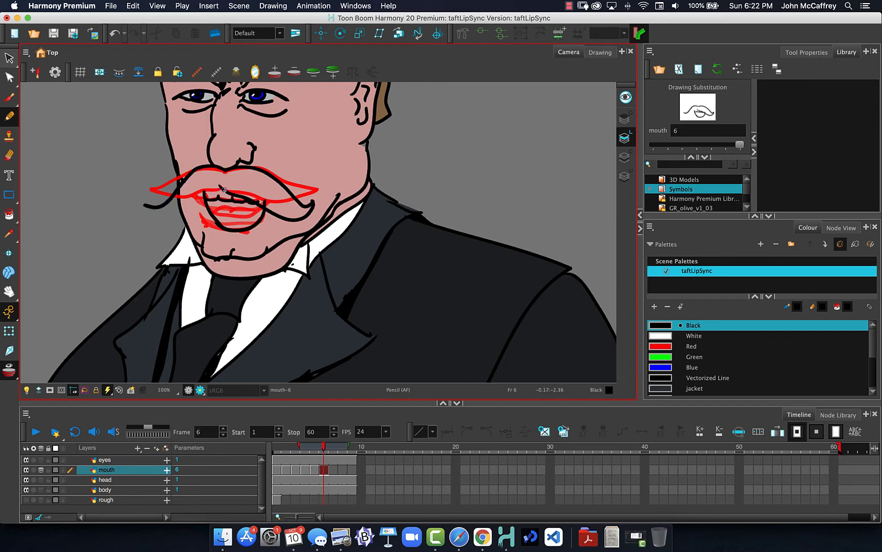
mouse_move(221, 190)
mouse_down()
mouse_move(174, 218)
mouse_move(143, 207)
mouse_up()
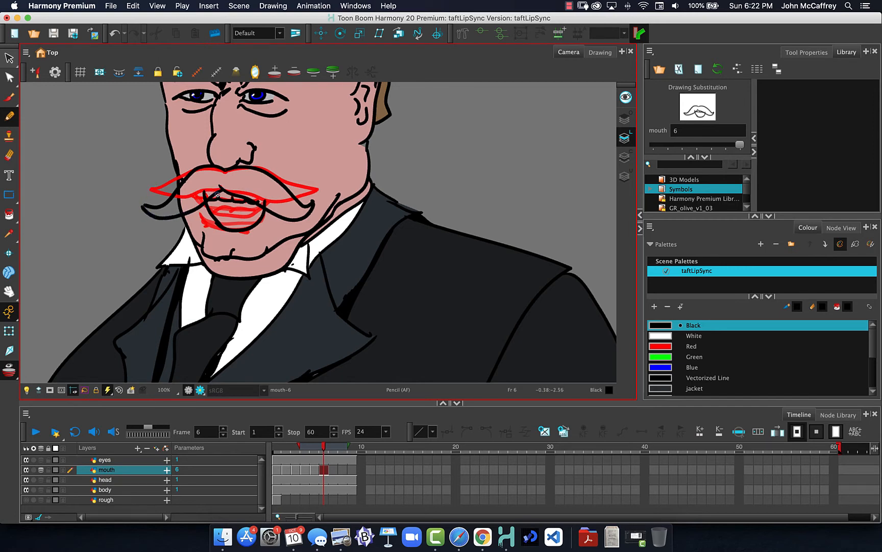
Step: Erase the upper ends of the mouth outline that overlap the moustache at frame 6
click(9, 155)
drag(210, 188, 203, 197)
drag(266, 198, 254, 194)
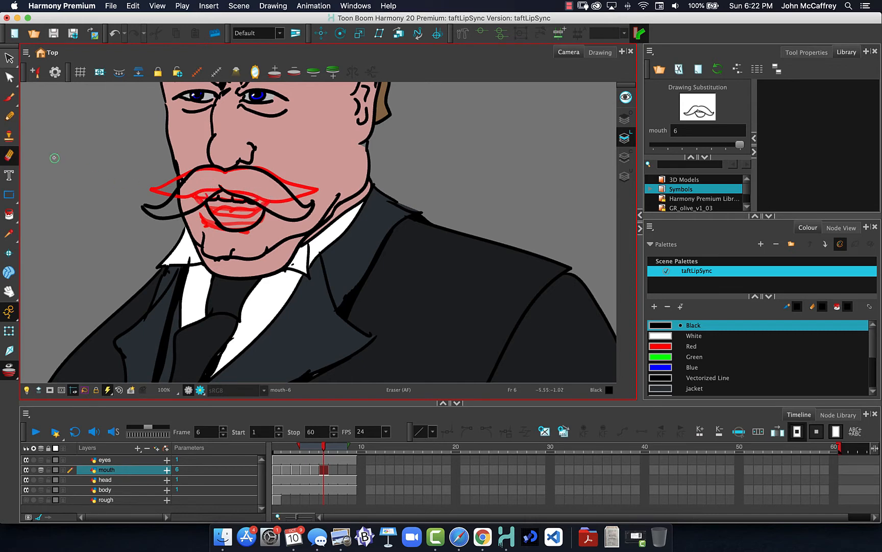
Step: Draw the tongue and a lowered jaw line at frame 6, and add chin and cheek creases with the light table on
click(9, 115)
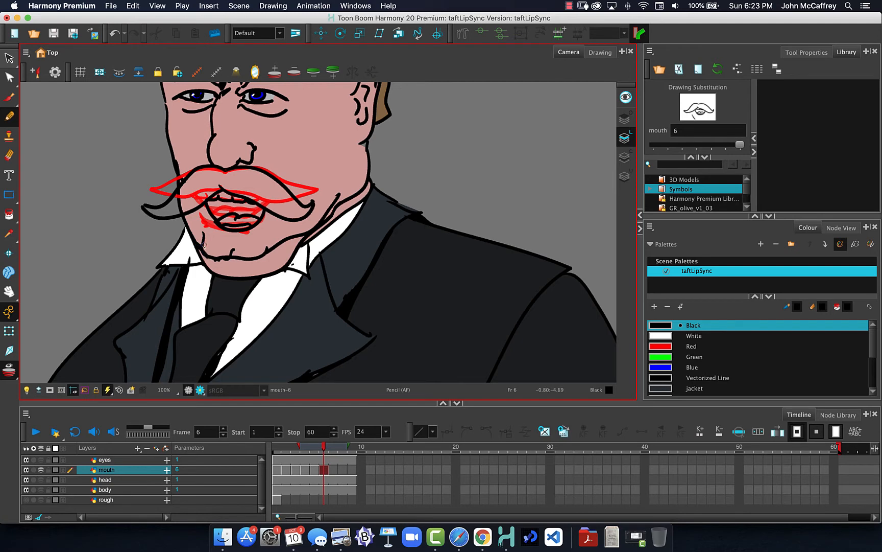
mouse_move(208, 265)
mouse_down()
mouse_move(260, 266)
mouse_move(298, 237)
mouse_up()
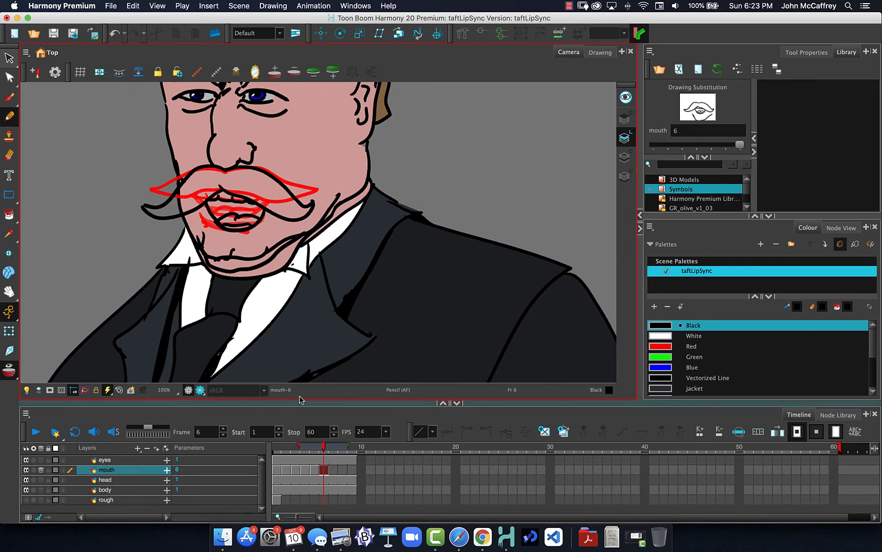
click(331, 471)
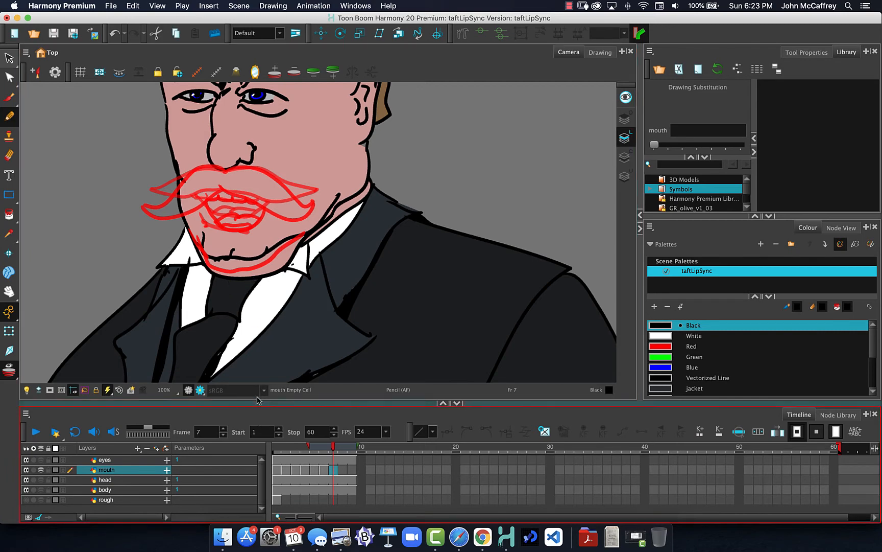
click(324, 469)
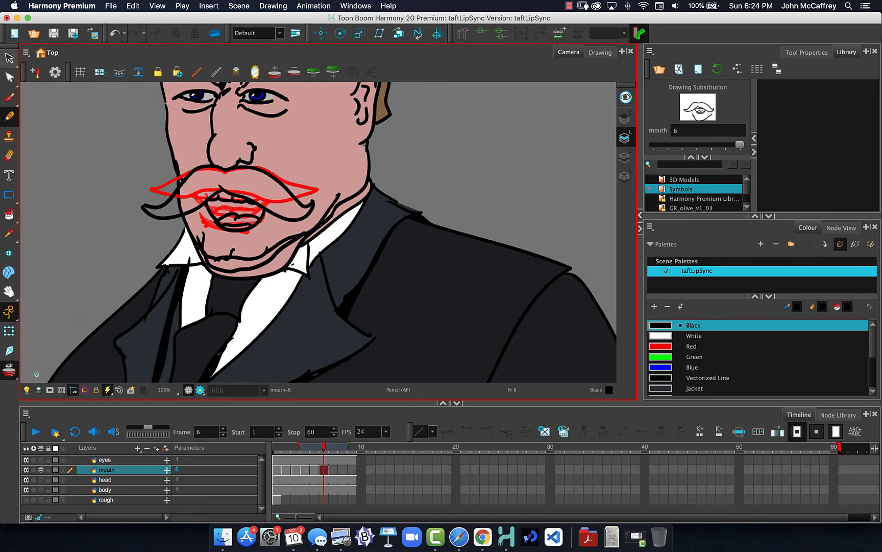
click(26, 390)
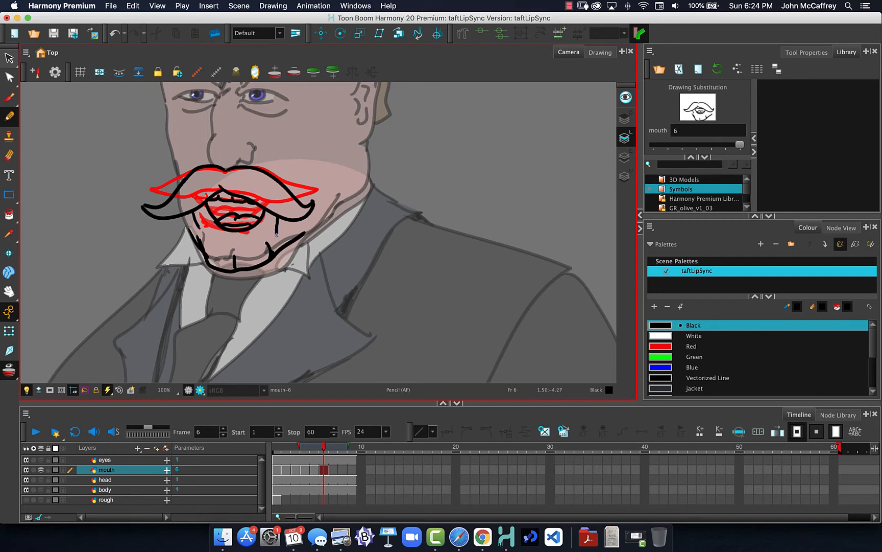
Step: Draw the lower edge of a drooping moustache in black at frame 7 of the mouth layer, curving out from the centre to both sides
click(323, 448)
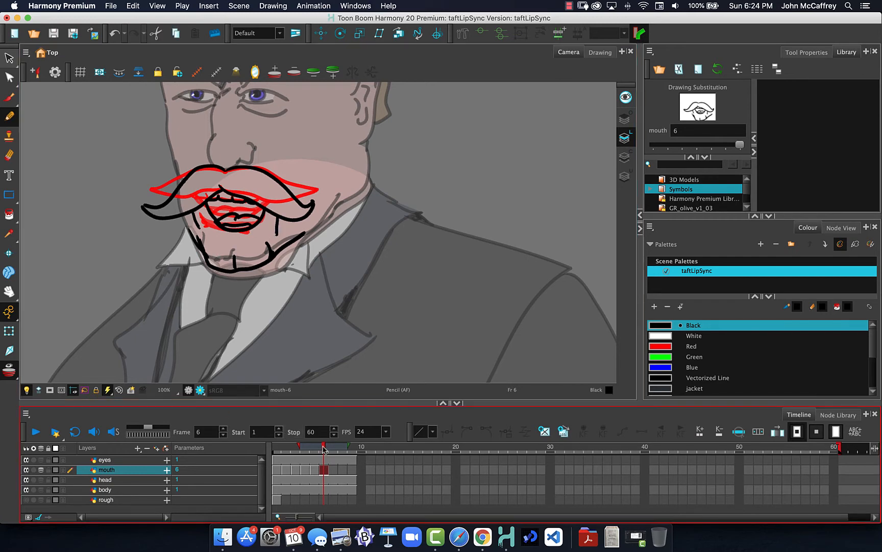
mouse_move(323, 448)
mouse_down()
mouse_move(267, 443)
mouse_move(322, 442)
mouse_move(283, 443)
mouse_move(327, 446)
mouse_move(279, 455)
mouse_move(324, 457)
mouse_move(278, 458)
mouse_move(326, 463)
mouse_up()
click(333, 469)
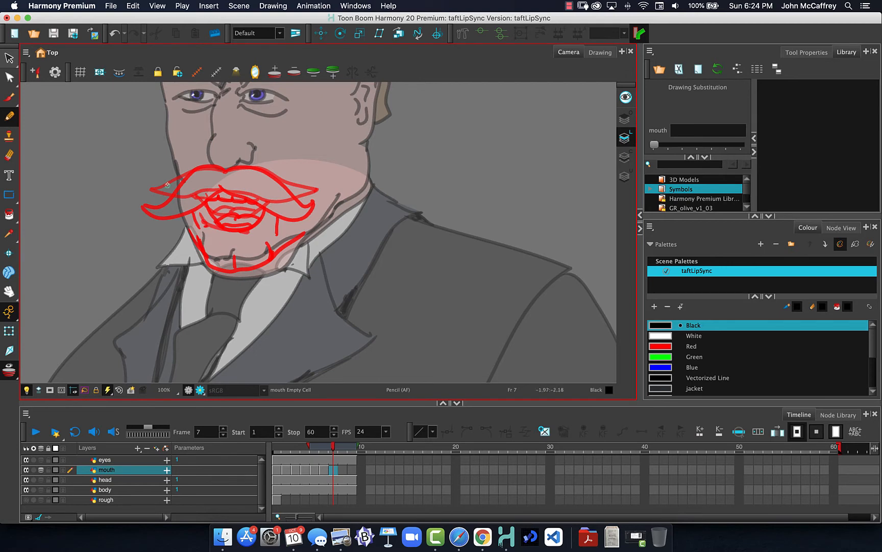
click(219, 189)
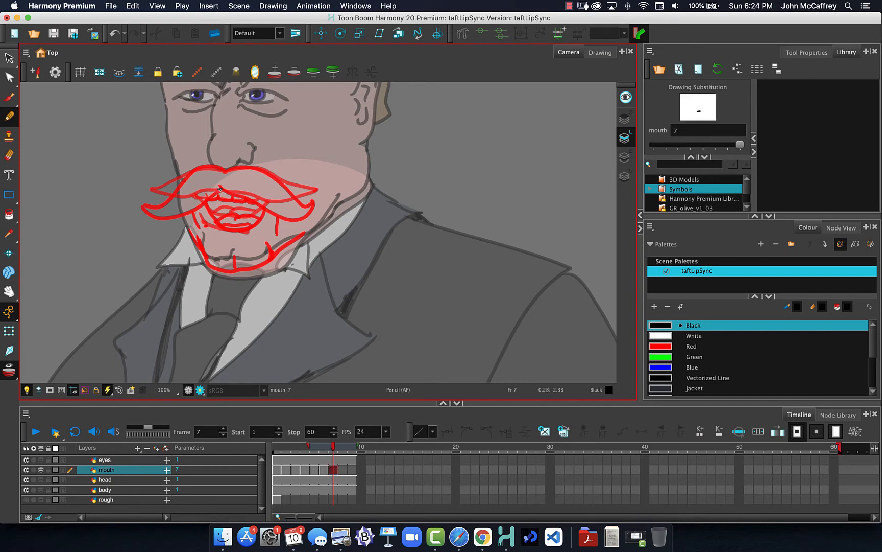
mouse_move(211, 198)
mouse_down()
mouse_move(180, 230)
mouse_move(145, 228)
mouse_up()
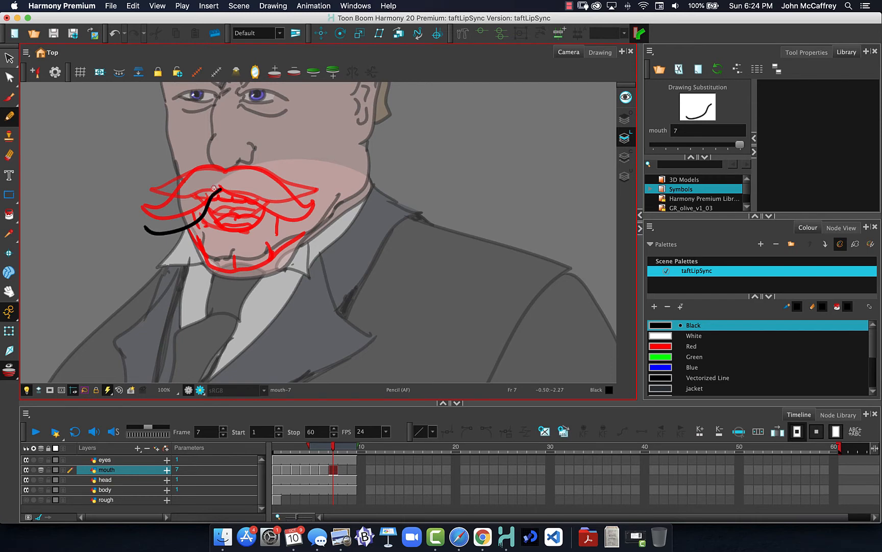
drag(221, 190, 278, 223)
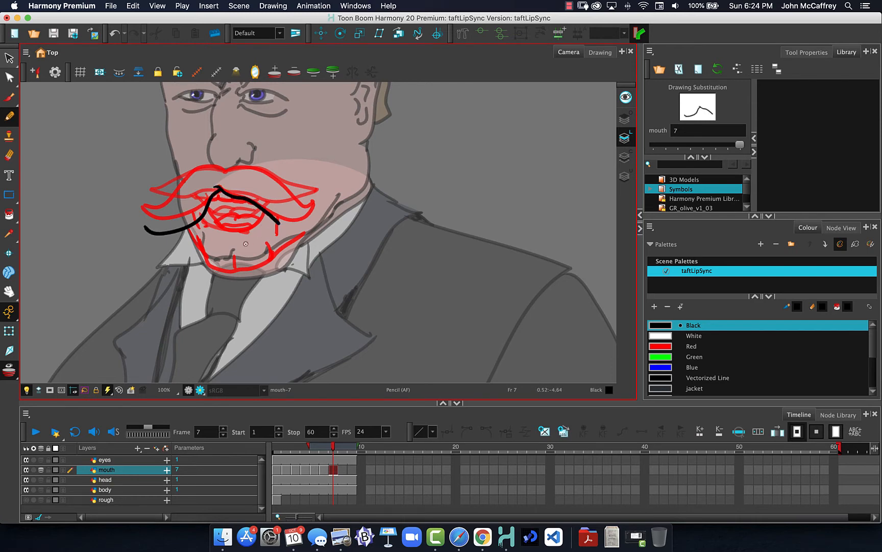
key(super+z)
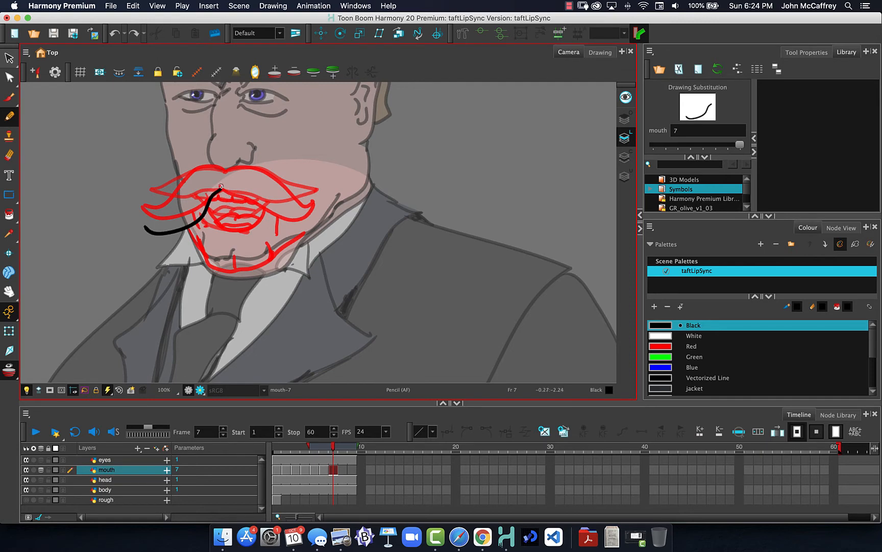
mouse_move(236, 200)
mouse_down()
mouse_move(267, 224)
mouse_move(297, 232)
mouse_move(316, 219)
mouse_up()
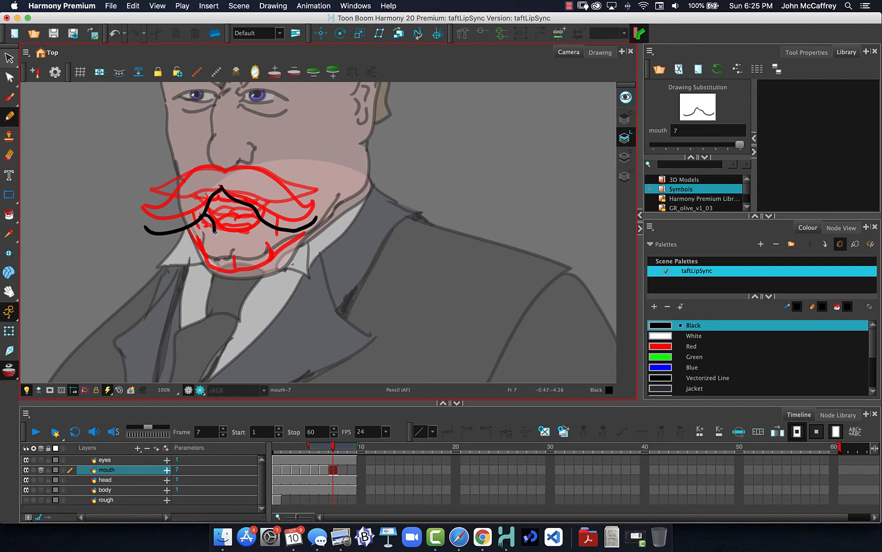
Step: Draw a small, rounded open mouth with lips and a chin crease at frame 7, plus a lowered jaw line beneath it
mouse_move(214, 233)
mouse_down()
mouse_move(256, 234)
mouse_move(216, 239)
mouse_move(217, 251)
mouse_move(257, 243)
mouse_up()
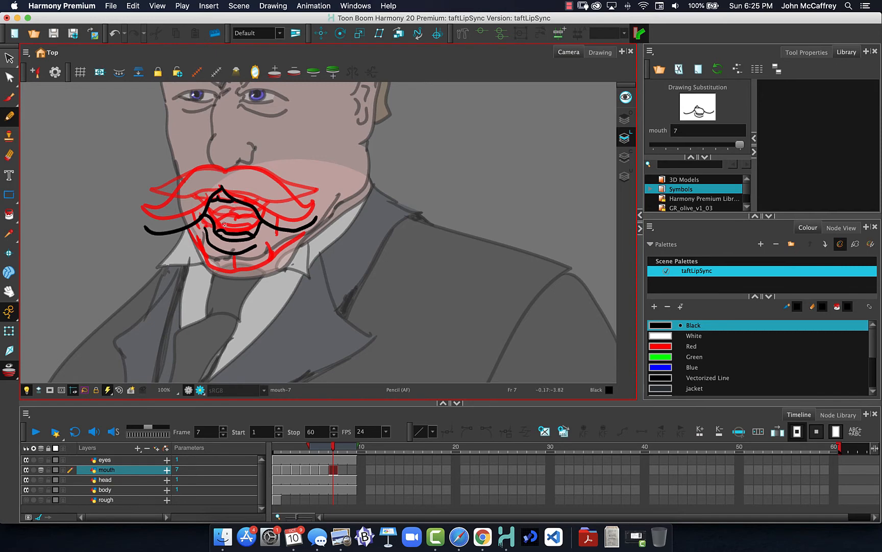
mouse_move(219, 231)
mouse_down()
mouse_move(226, 221)
mouse_move(259, 226)
mouse_up()
drag(306, 230, 250, 276)
drag(231, 275, 207, 269)
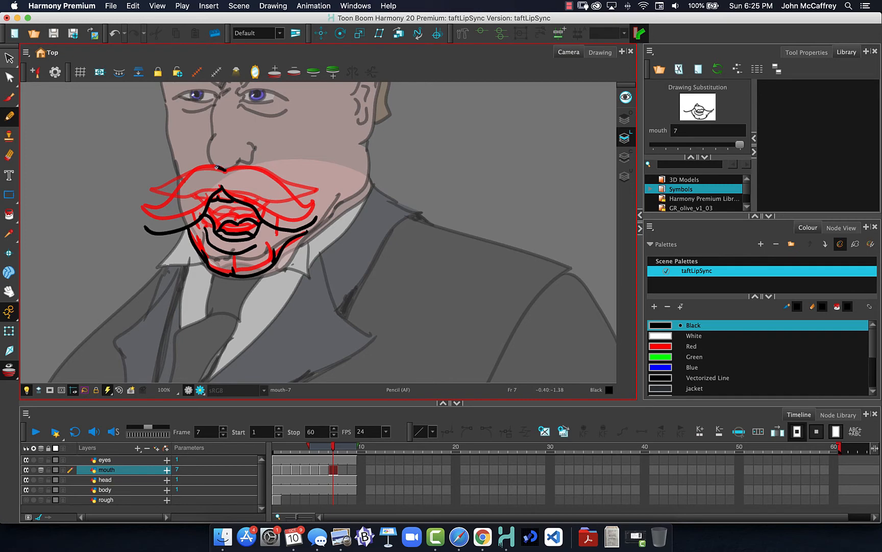
Step: Draw the moustache's upper edge on both sides at frame 7 and advance to frame 8
mouse_move(200, 170)
mouse_down()
mouse_move(172, 216)
mouse_move(143, 225)
mouse_up()
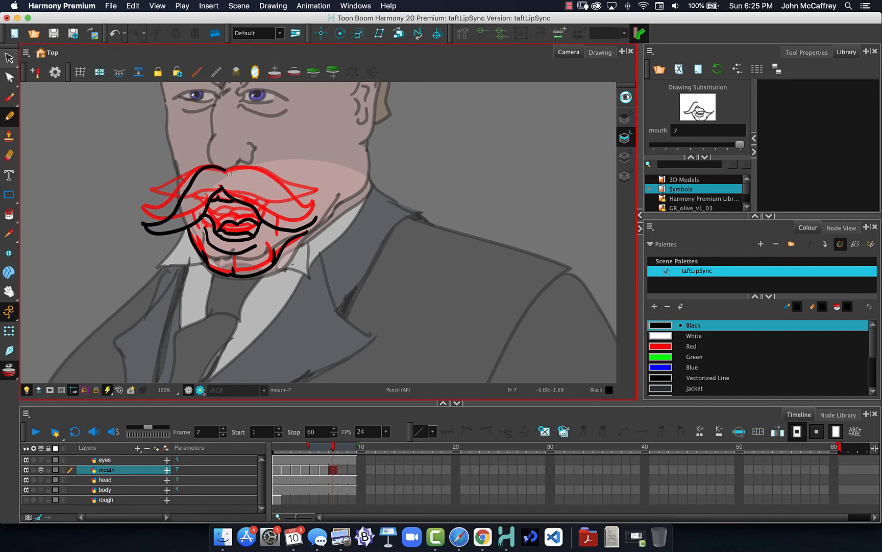
mouse_move(228, 168)
mouse_down()
mouse_move(266, 177)
mouse_move(289, 209)
mouse_move(311, 220)
mouse_up()
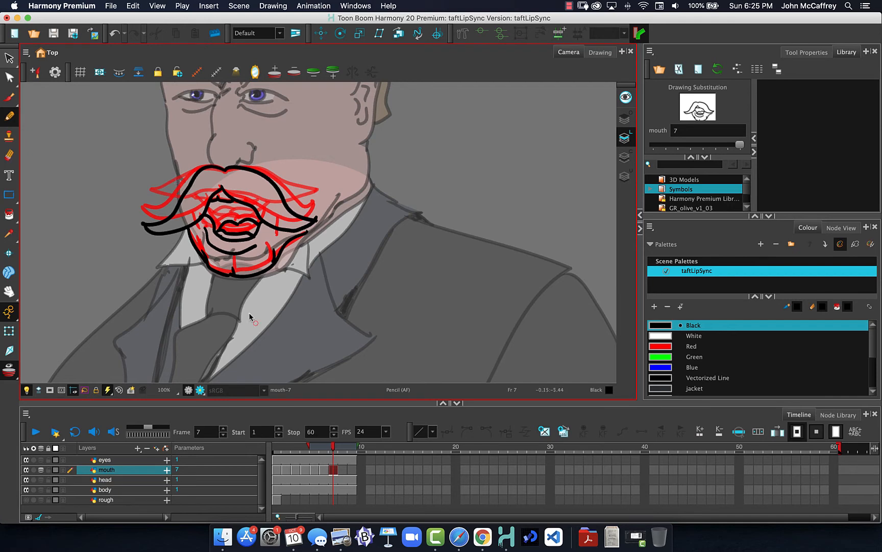
mouse_move(333, 448)
mouse_down()
mouse_move(324, 448)
mouse_move(340, 451)
mouse_up()
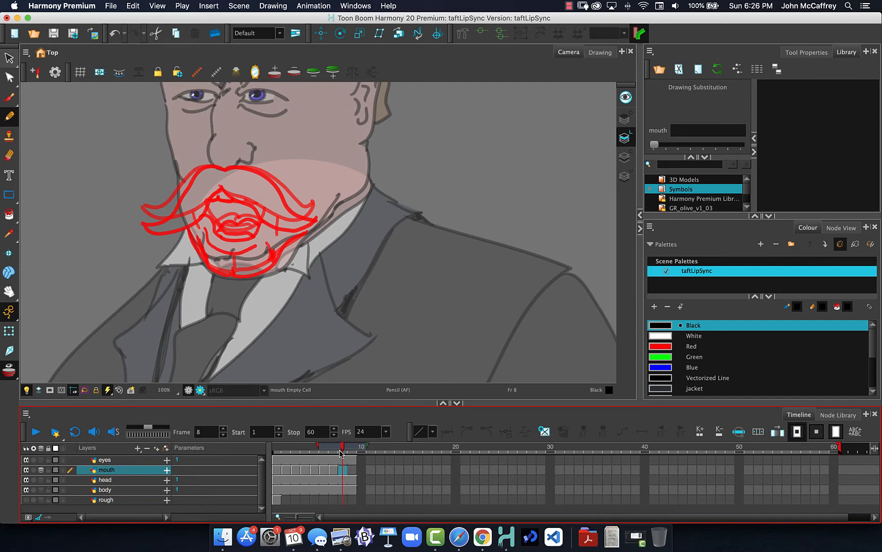
Step: Copy the complete mouth and moustache drawing from frame 4 and paste it into the empty frame 8 of the mouth layer
mouse_move(341, 452)
mouse_down()
mouse_move(296, 457)
mouse_move(304, 458)
mouse_up()
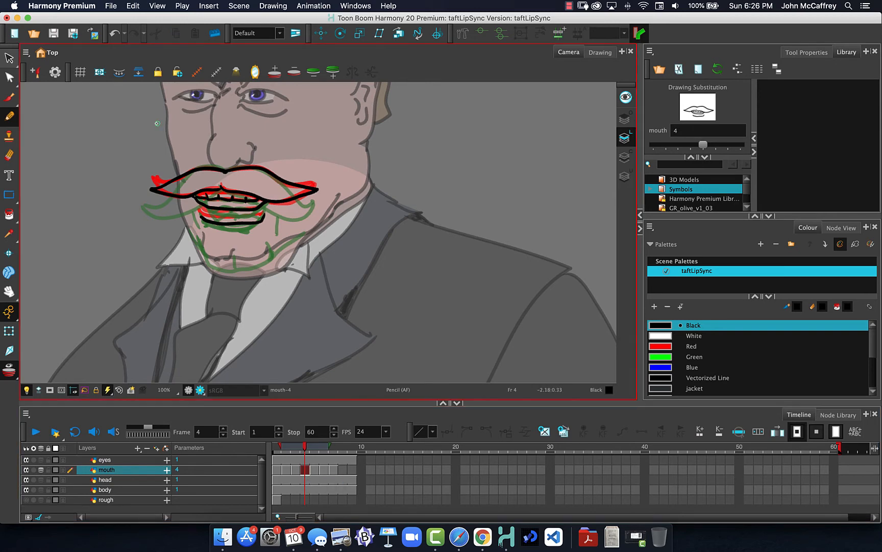
click(9, 58)
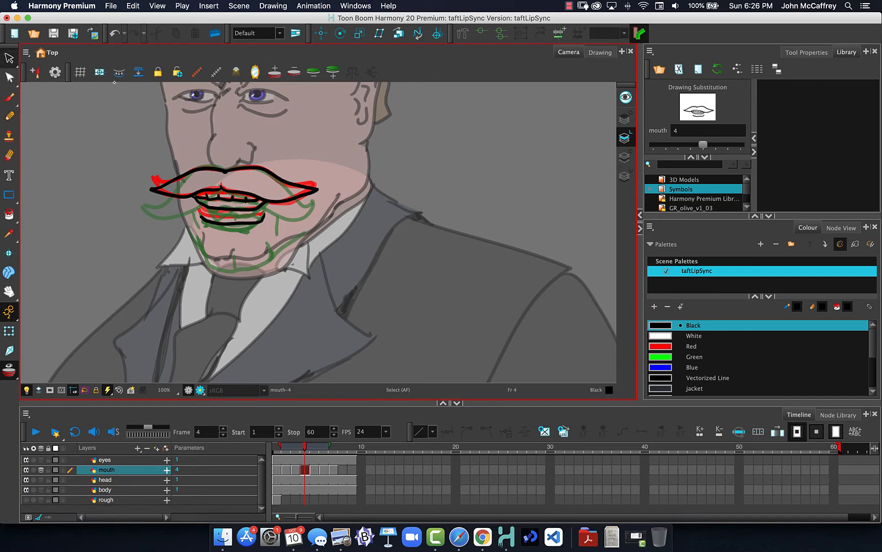
mouse_move(156, 109)
mouse_down()
mouse_move(292, 265)
mouse_move(245, 107)
mouse_move(228, 106)
mouse_up()
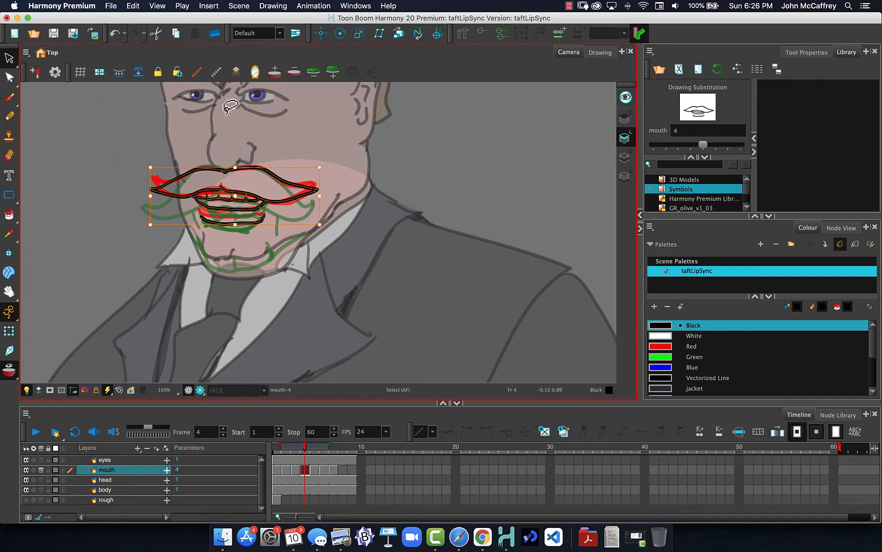
key(super+c)
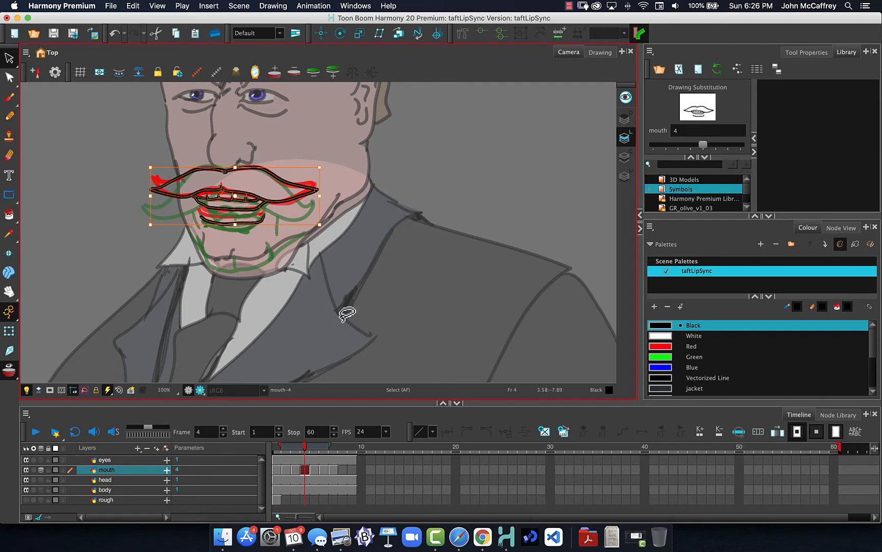
click(343, 470)
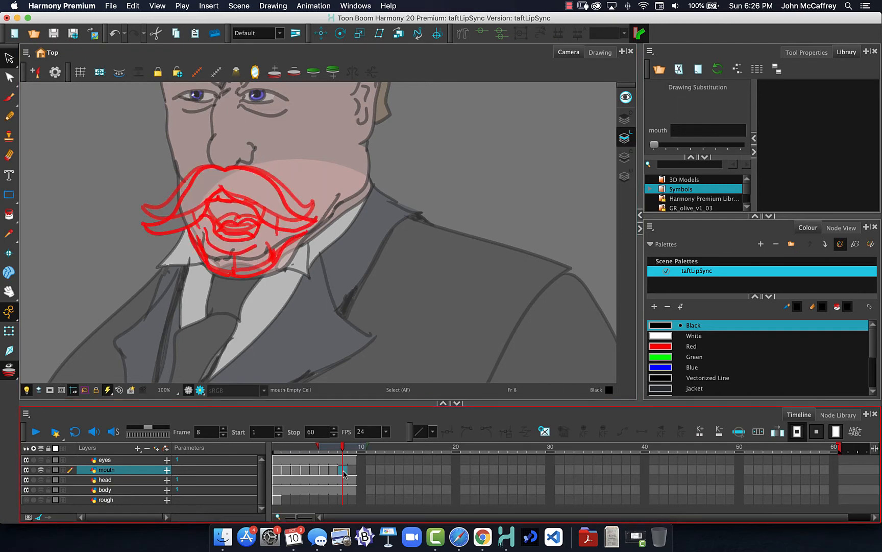
key(super+v)
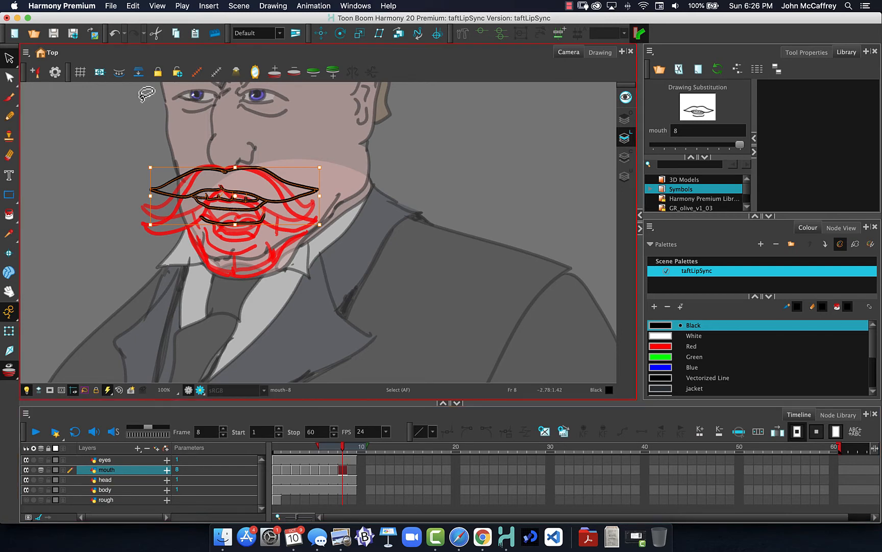
Step: Erase the pasted lower lip lines at frame 8, then extend the tooth marks and draw a new lower lip line
click(8, 154)
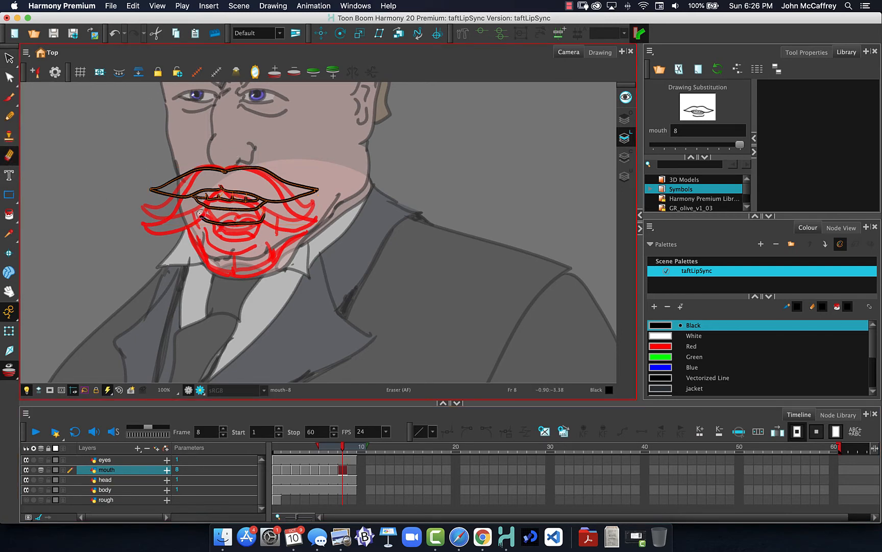
mouse_move(197, 204)
mouse_down()
mouse_move(263, 207)
mouse_move(256, 221)
mouse_move(193, 216)
mouse_up()
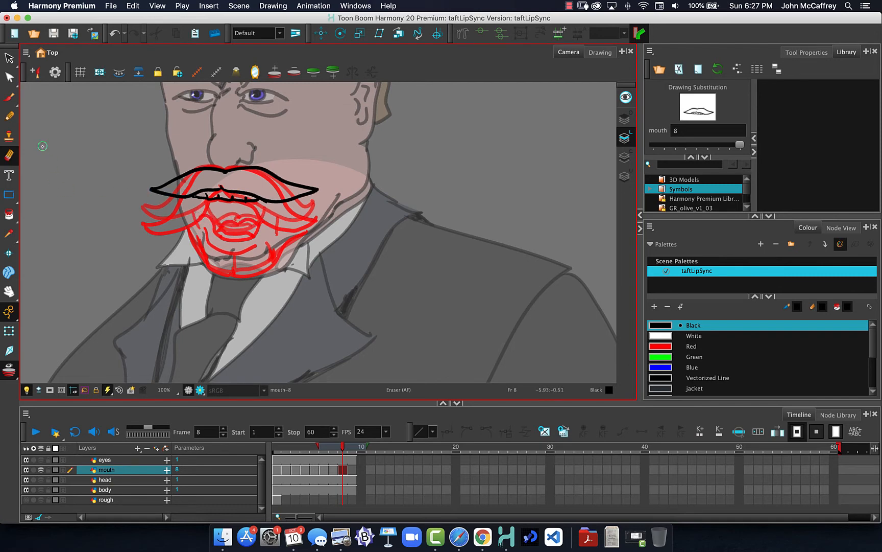
key(alt+slash)
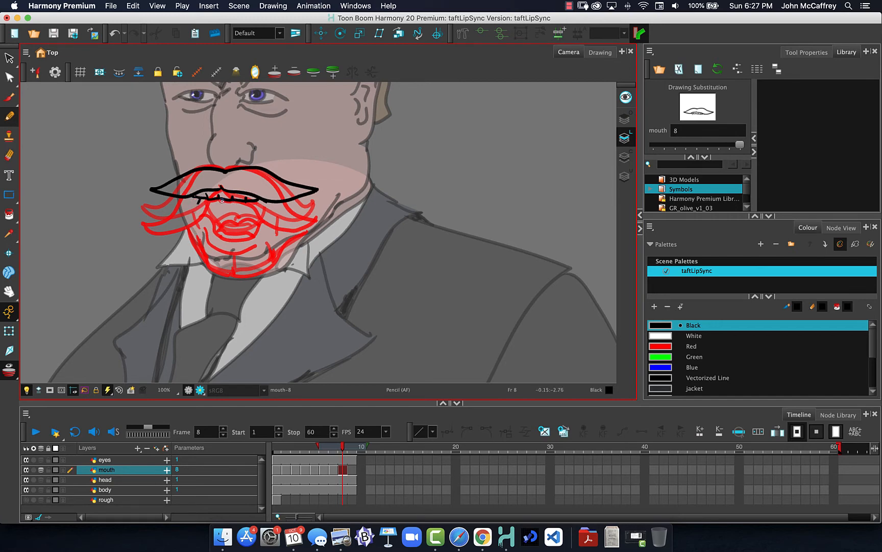
drag(223, 203, 244, 201)
drag(259, 210, 191, 205)
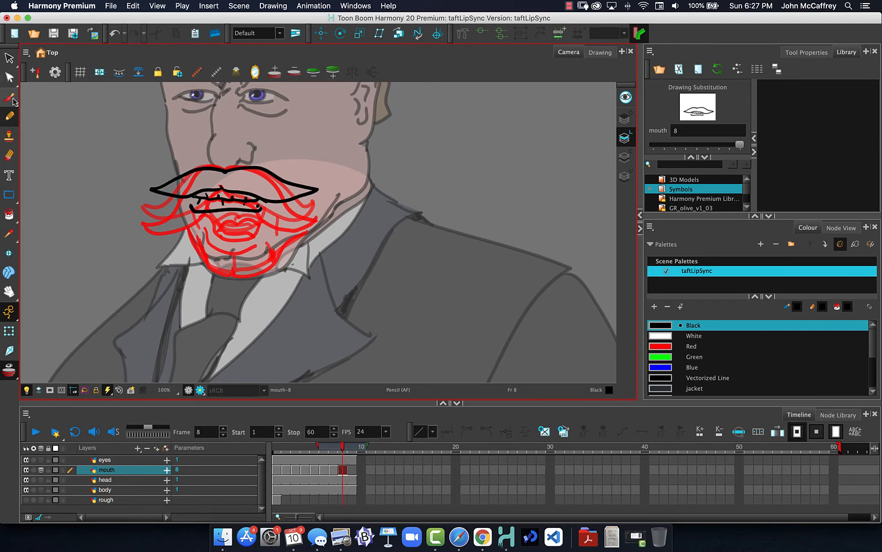
Step: Erase both moustache tips at frame 8 and redraw them as longer, pointed ends stretching outward
click(9, 155)
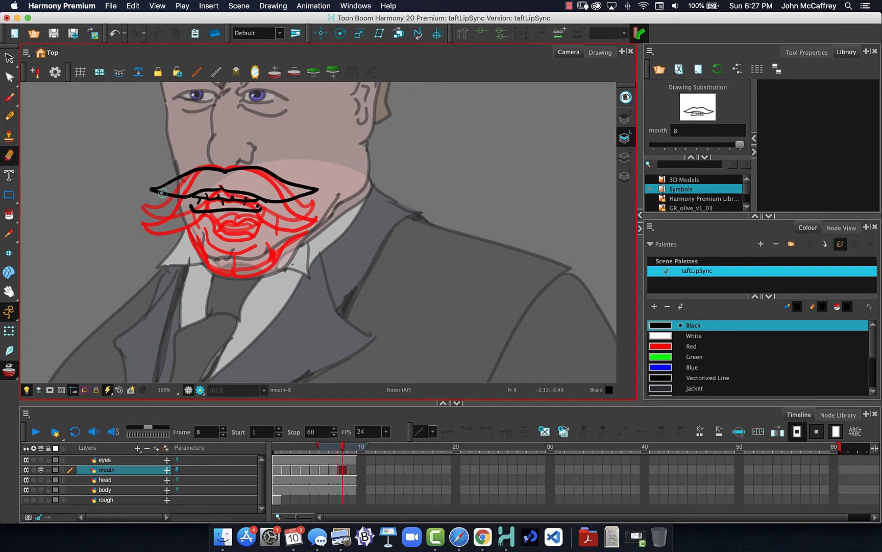
mouse_move(158, 180)
mouse_down()
mouse_move(158, 188)
mouse_move(173, 181)
mouse_move(163, 184)
mouse_move(165, 192)
mouse_up()
mouse_move(280, 181)
mouse_down()
mouse_move(308, 191)
mouse_move(295, 199)
mouse_move(306, 193)
mouse_up()
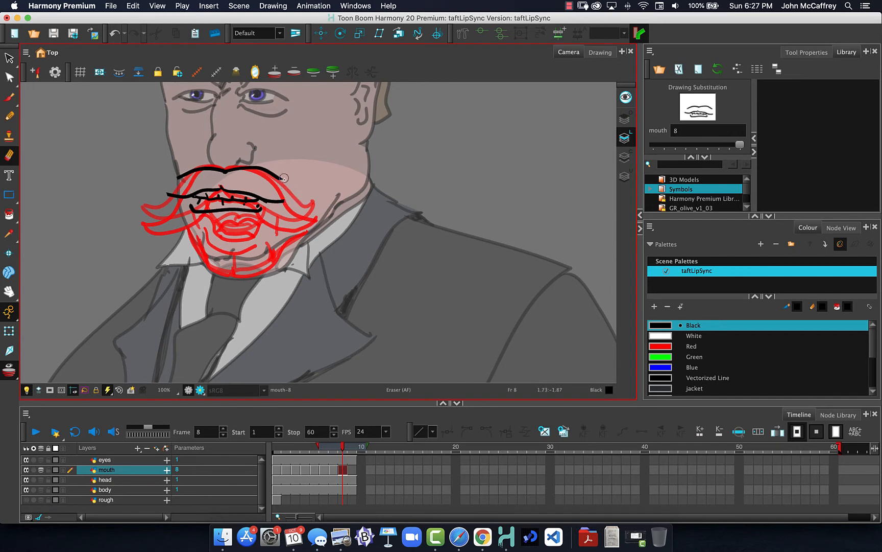
click(10, 116)
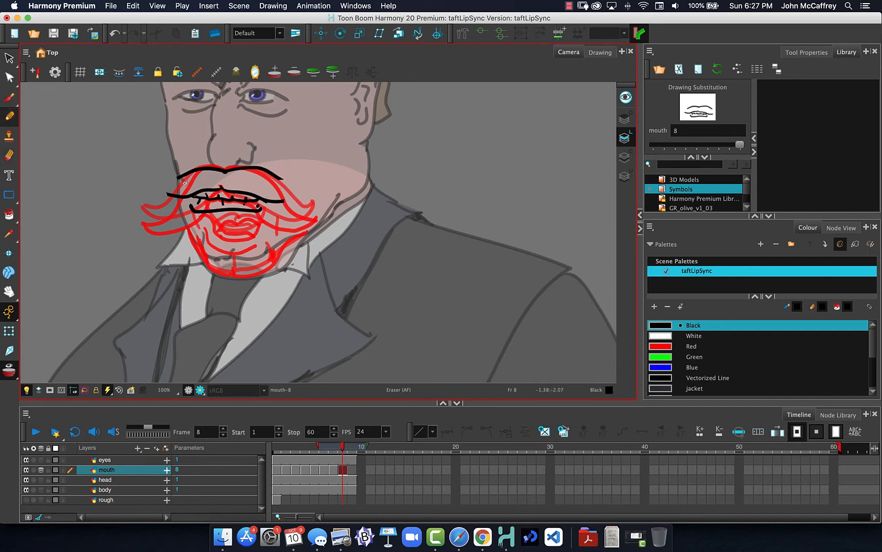
drag(181, 177, 146, 177)
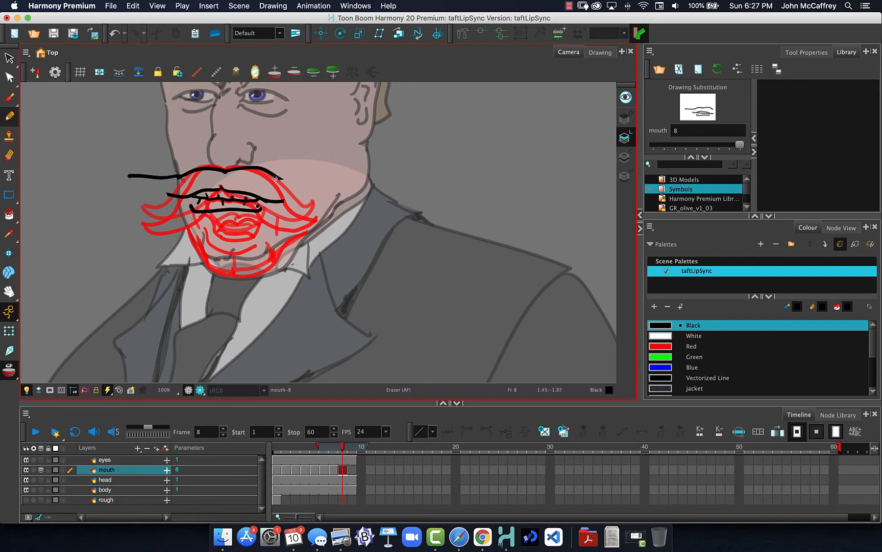
mouse_move(282, 179)
mouse_down()
mouse_move(324, 183)
mouse_move(289, 196)
mouse_up()
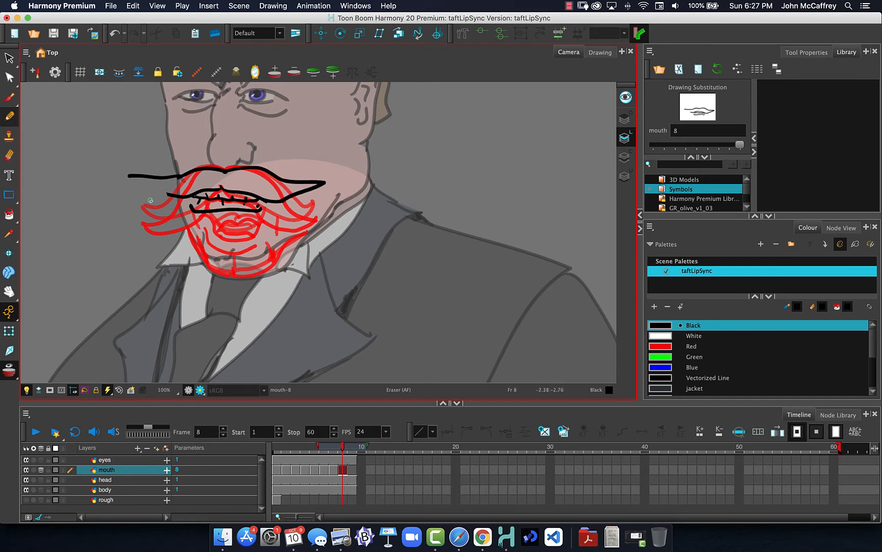
drag(164, 194, 148, 190)
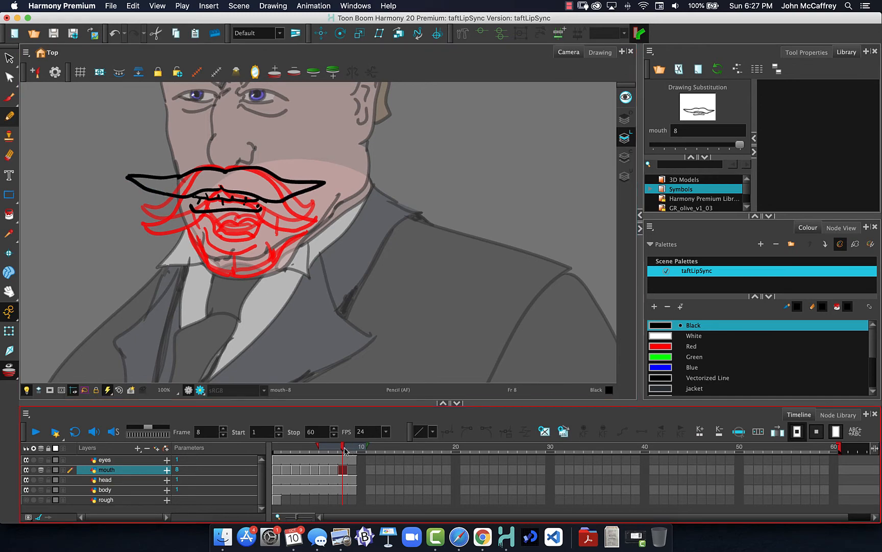
Step: Erase the left end of the lower lip line at frame 8 and redraw it
mouse_move(344, 447)
mouse_down()
mouse_move(283, 447)
mouse_move(346, 455)
mouse_move(305, 453)
mouse_move(337, 454)
mouse_up()
click(9, 155)
mouse_move(183, 222)
mouse_down()
mouse_move(187, 208)
mouse_move(199, 213)
mouse_up()
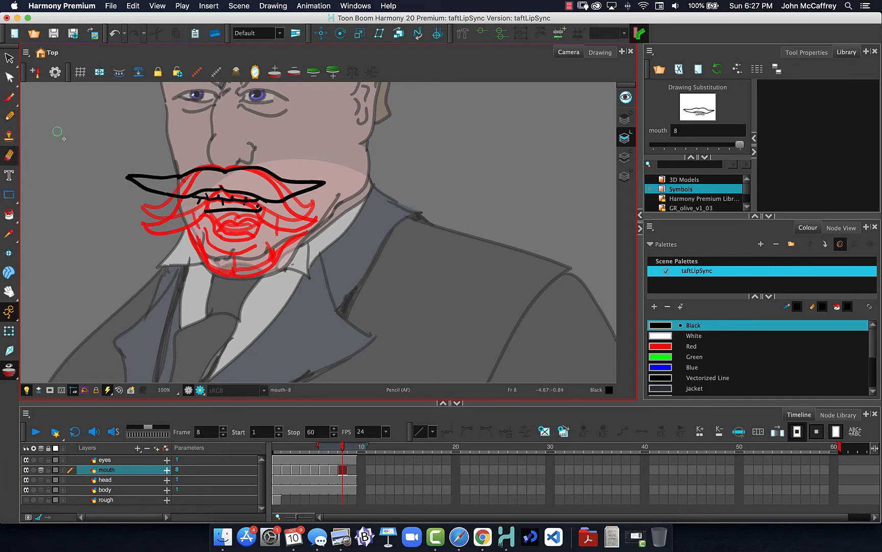
click(9, 117)
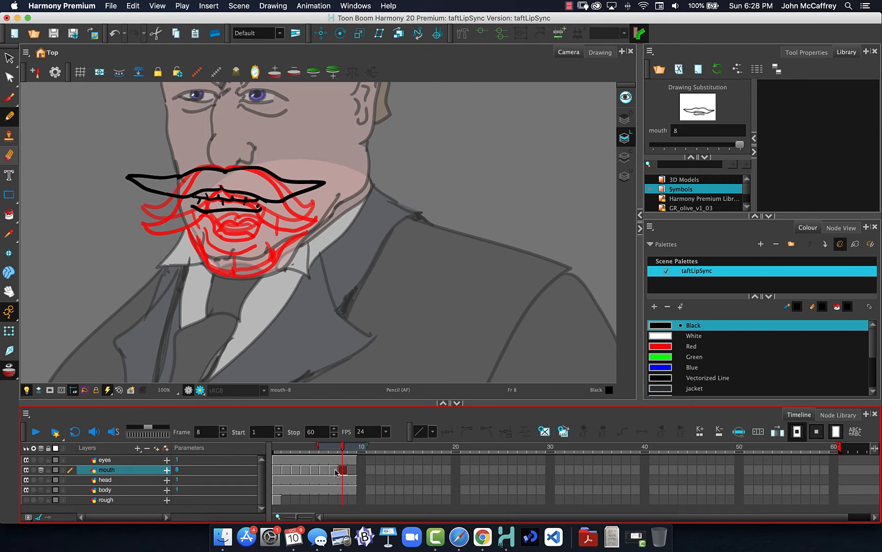
Step: Review the mouth drawings one by one from frame 1 to the empty frame 9
click(279, 451)
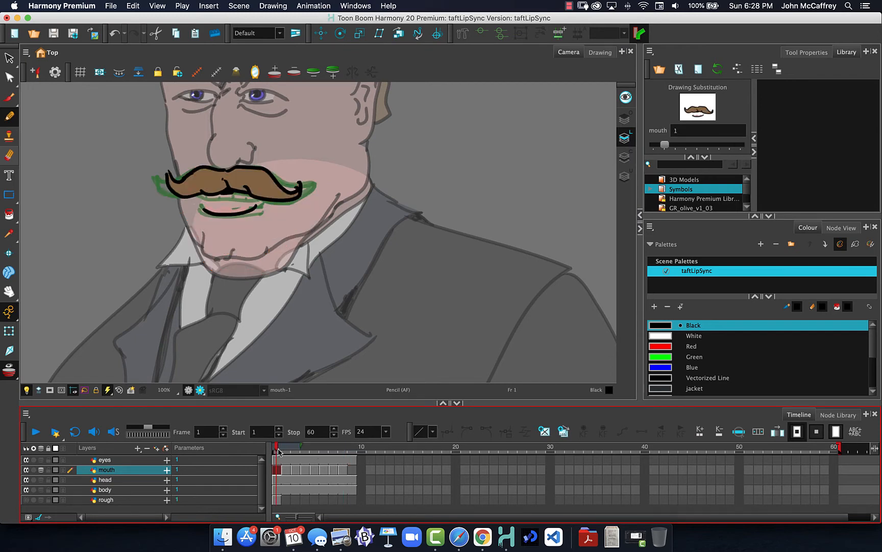
click(285, 451)
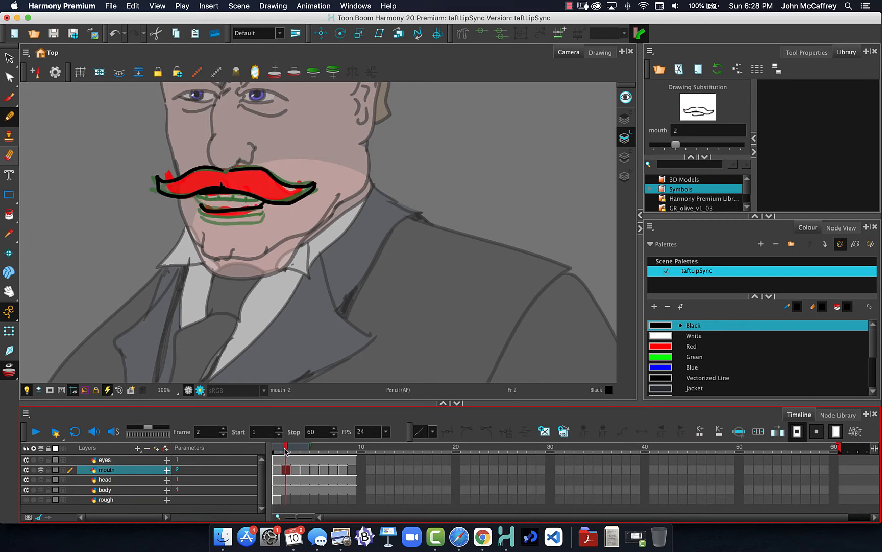
click(294, 451)
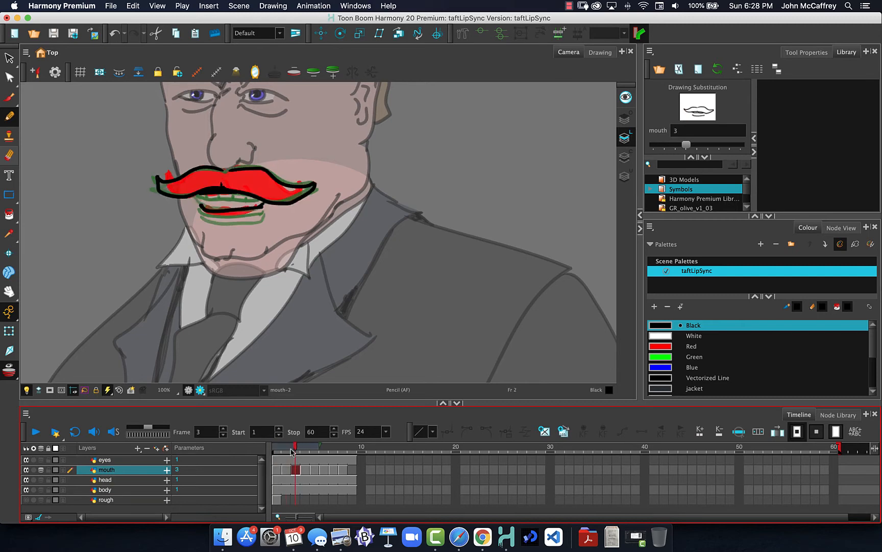
click(304, 451)
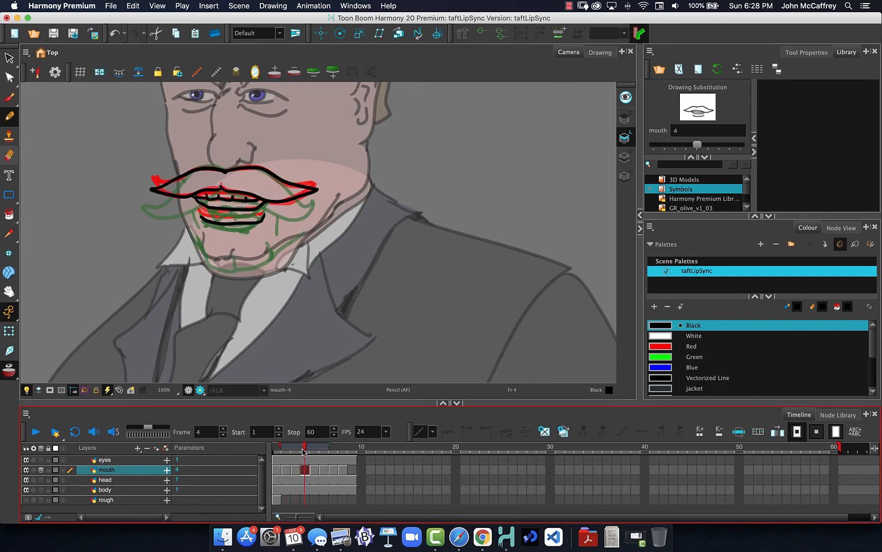
click(314, 451)
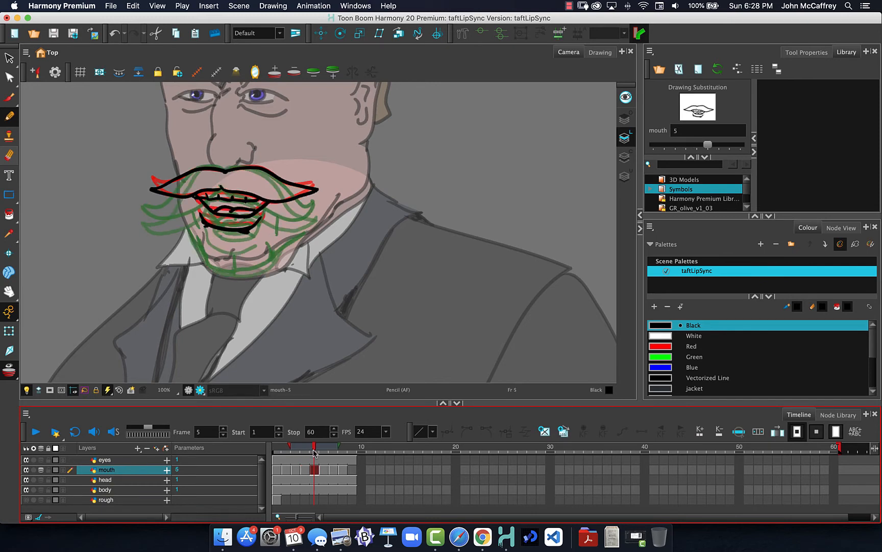
click(323, 451)
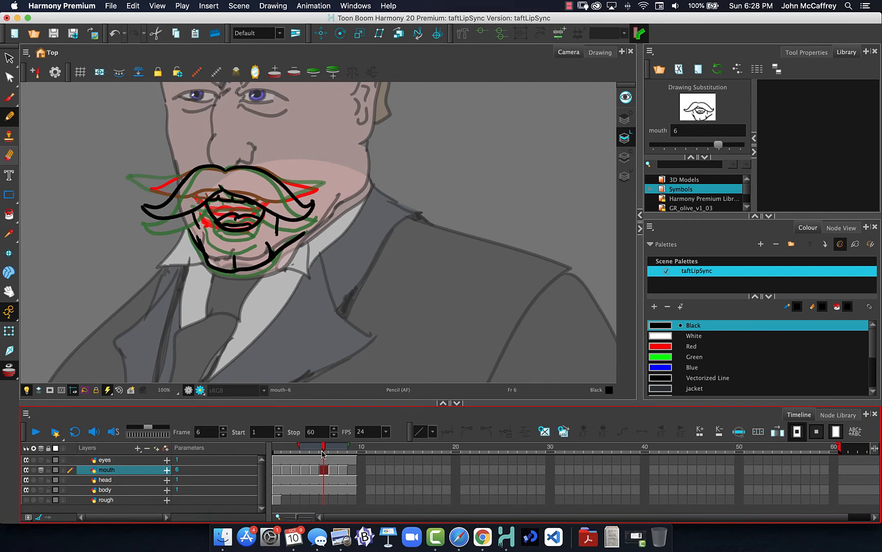
click(331, 451)
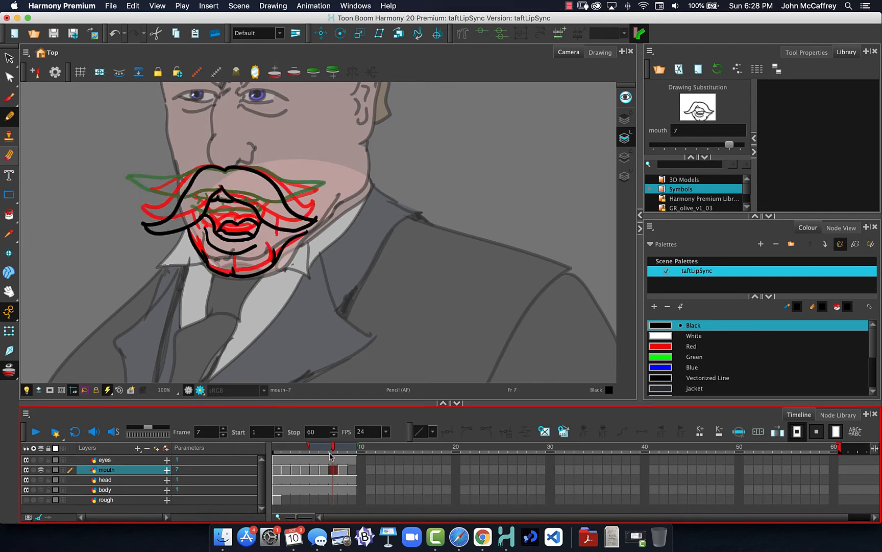
click(342, 452)
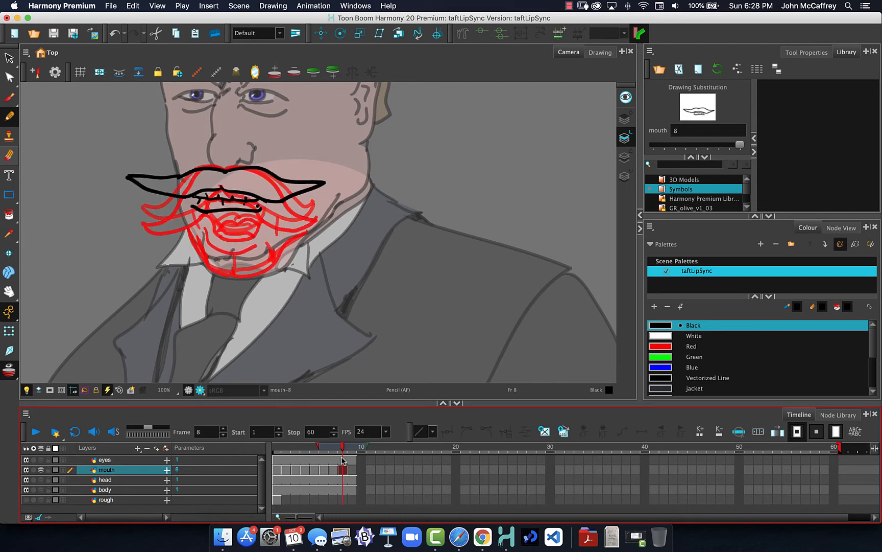
click(351, 458)
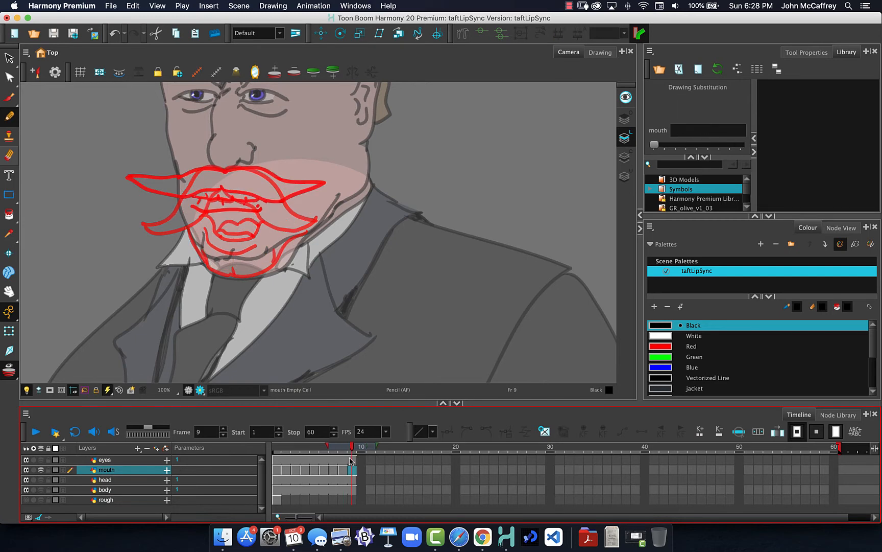
Step: Copy the complete mouth and moustache drawing from frame 5 and paste it into the empty frame 9 of the mouth layer
mouse_move(350, 460)
mouse_down()
mouse_move(295, 458)
mouse_move(314, 459)
mouse_up()
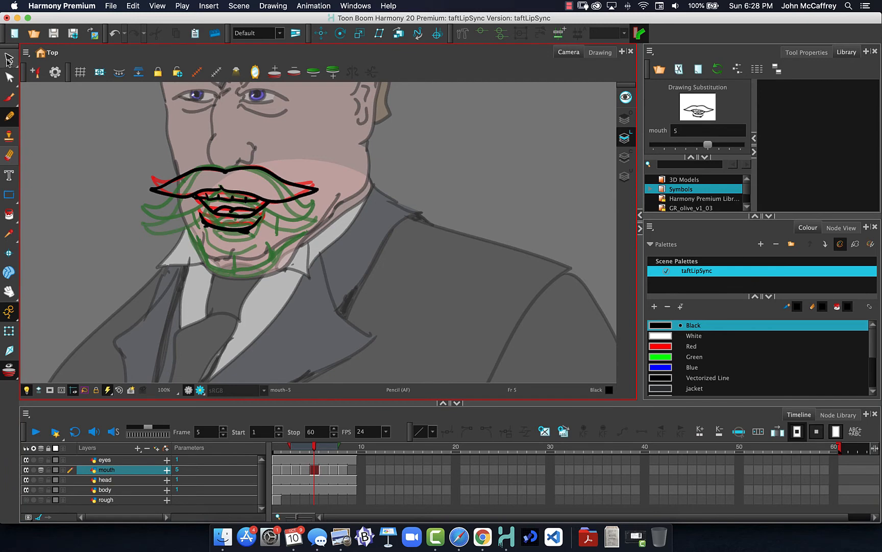
click(9, 59)
mouse_move(130, 138)
mouse_down()
mouse_move(394, 168)
mouse_move(134, 143)
mouse_up()
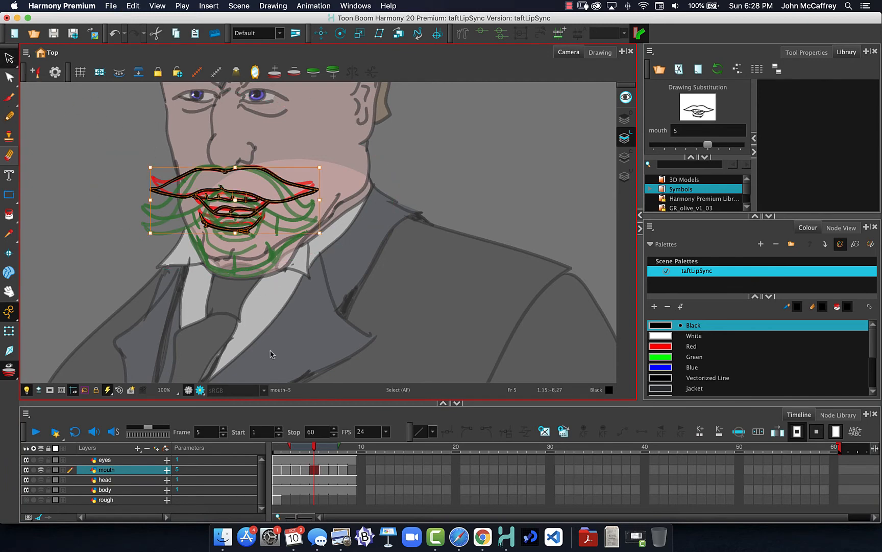
click(353, 469)
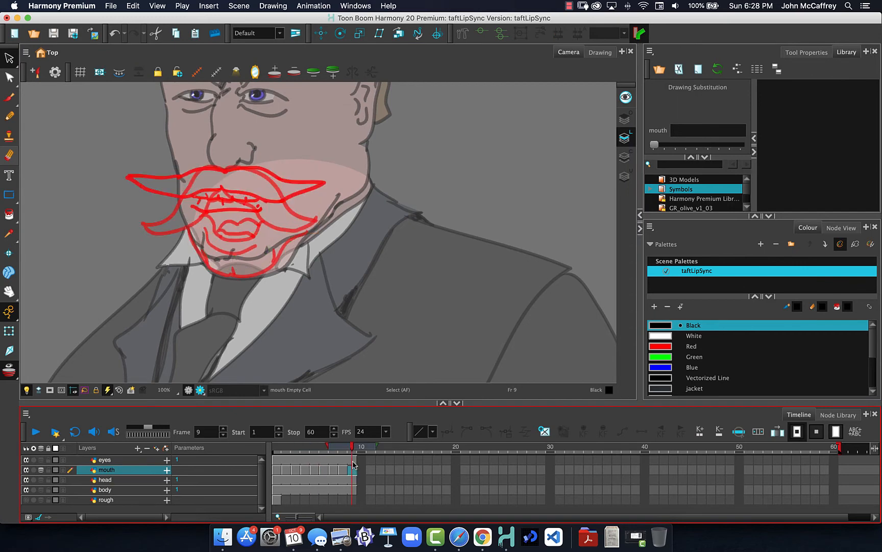
key(super+v)
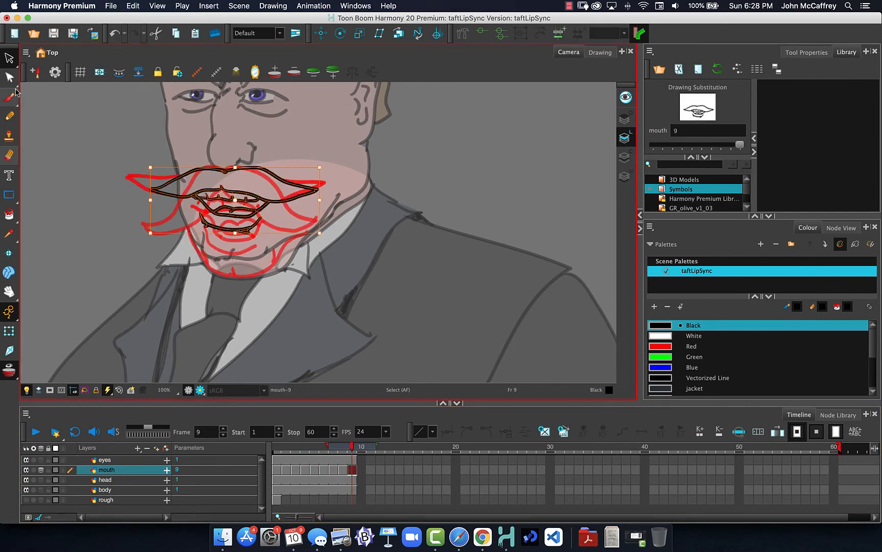
Step: Replace the pasted tongue lines at frame 9 with tooth marks, and erase and redraw the lower lip line below the mouth
click(226, 210)
key(Delete)
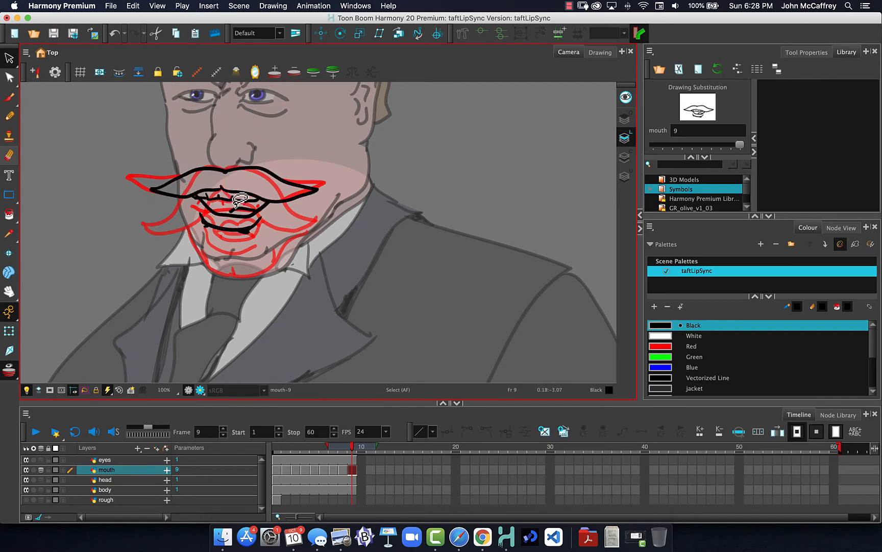
key(Delete)
click(10, 117)
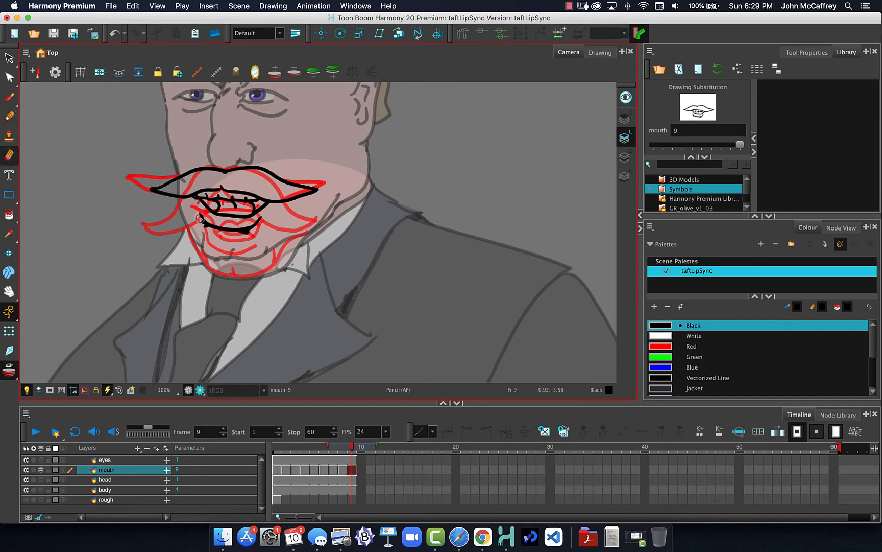
mouse_move(213, 228)
mouse_down()
mouse_move(241, 231)
mouse_move(260, 221)
mouse_move(215, 227)
mouse_up()
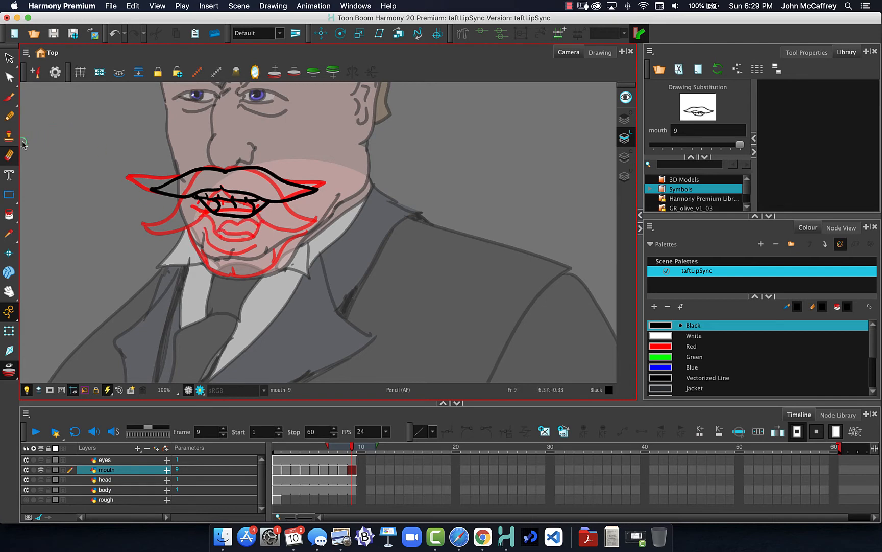
click(10, 115)
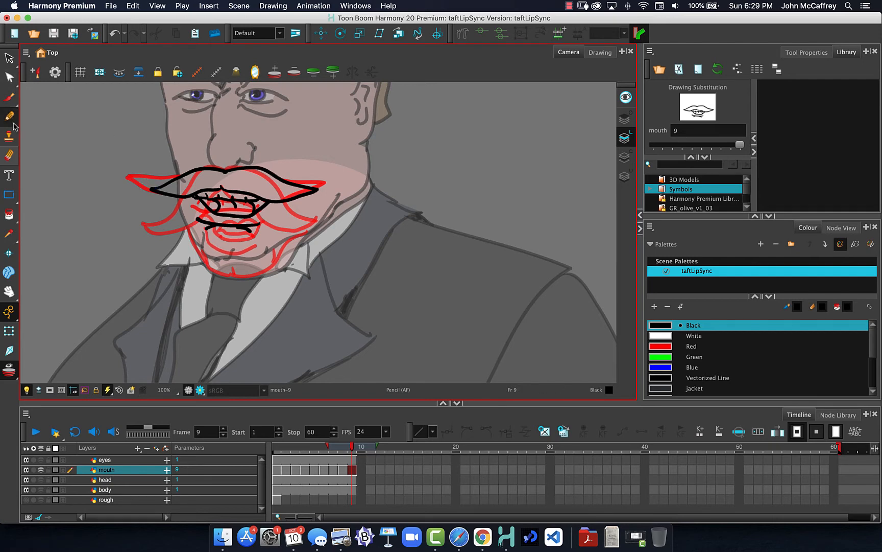
Step: Erase both moustache tips at frame 9 and redraw them as longer ends turned slightly upward
click(9, 155)
drag(159, 193, 150, 191)
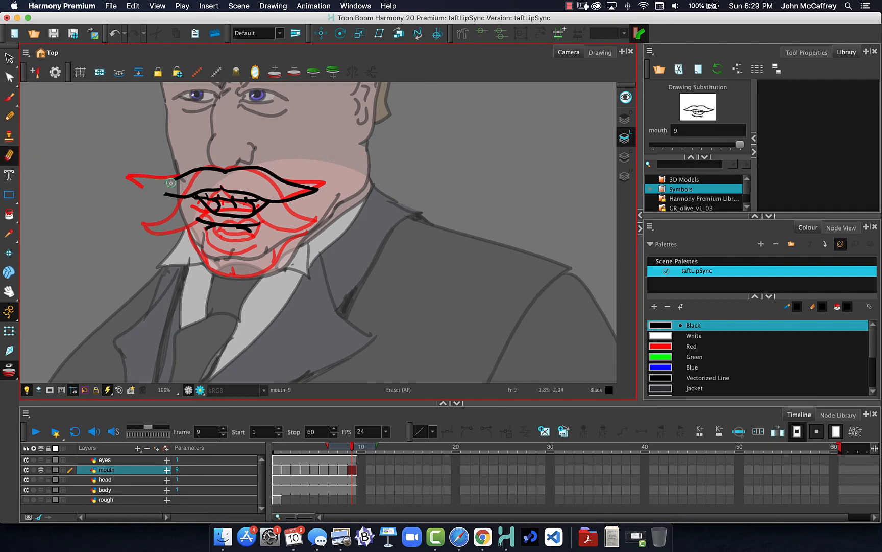
mouse_move(283, 180)
mouse_down()
mouse_move(309, 185)
mouse_move(301, 193)
mouse_move(288, 183)
mouse_up()
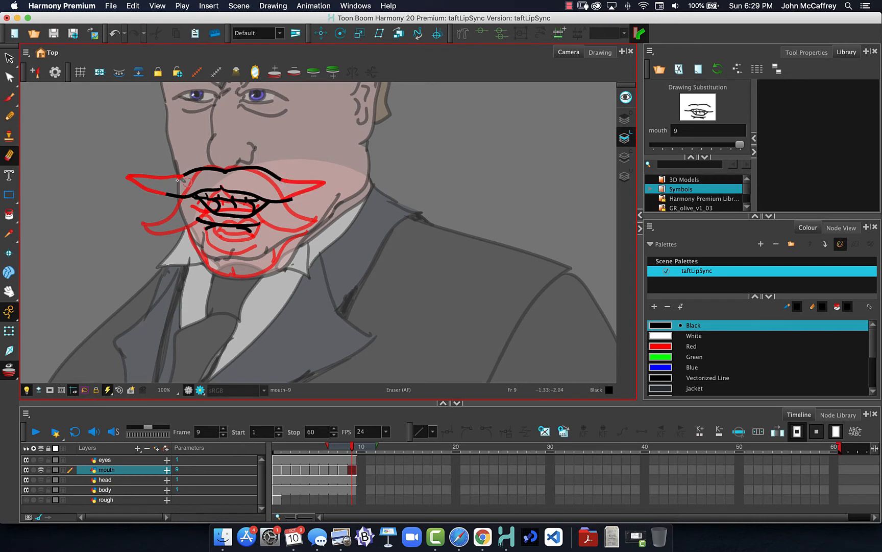
click(10, 115)
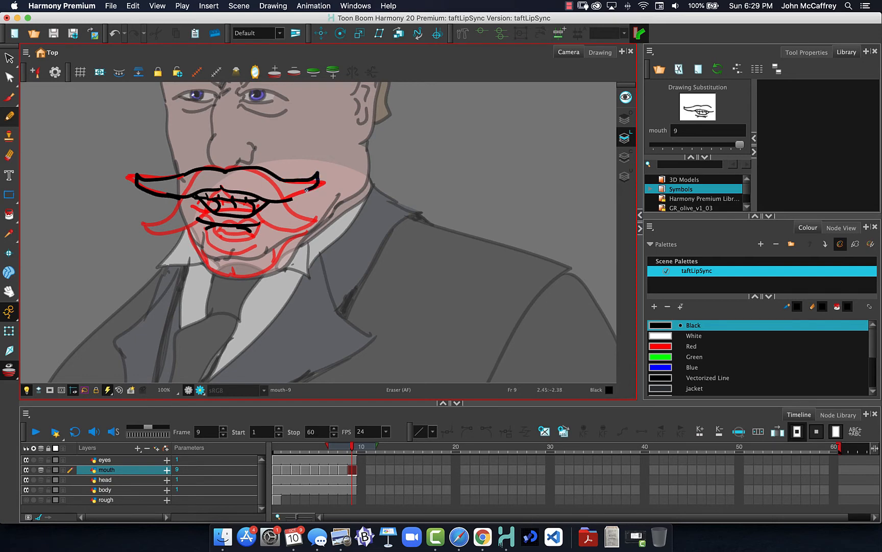
click(11, 115)
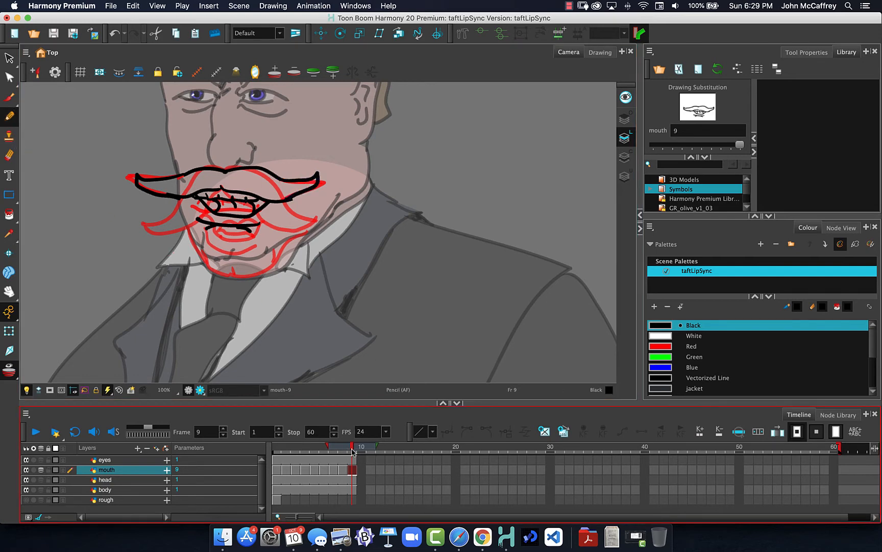
Step: Turn off onion skinning and fill the moustache at frame 2 with the hair colour
drag(352, 448, 276, 447)
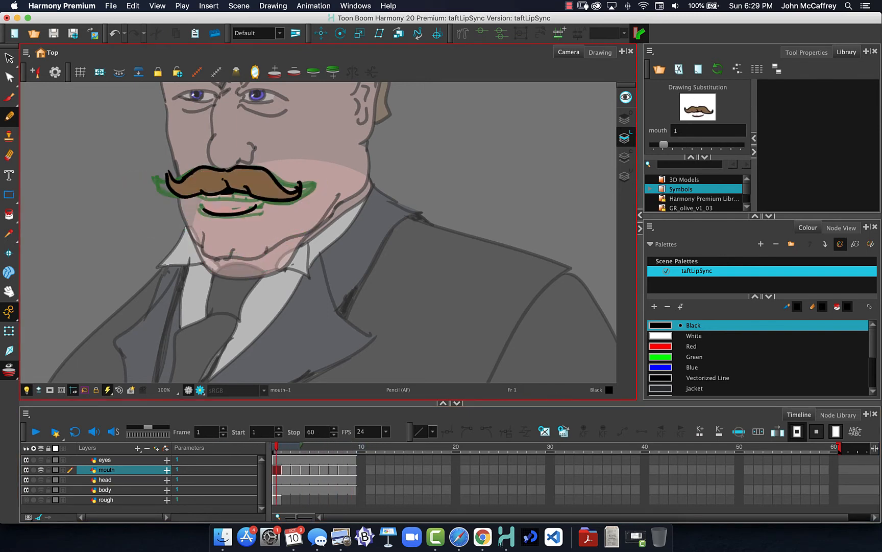
click(7, 376)
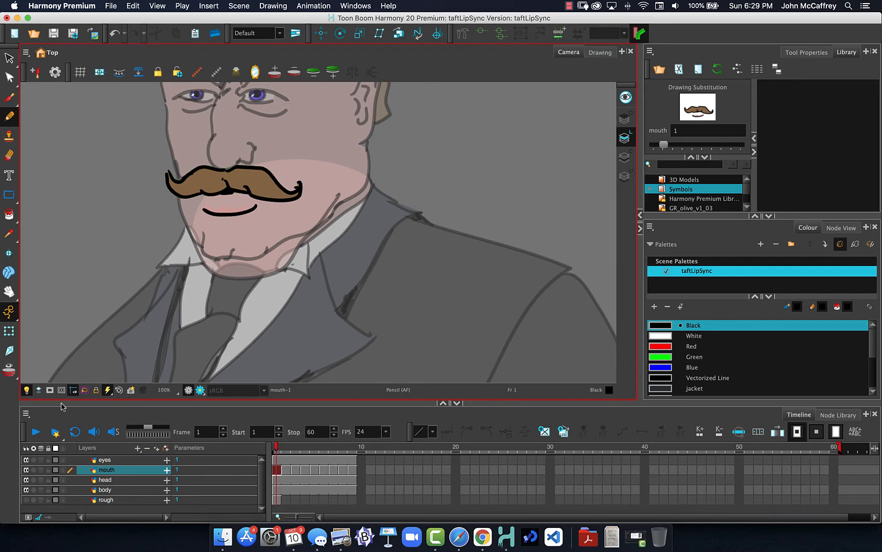
click(284, 468)
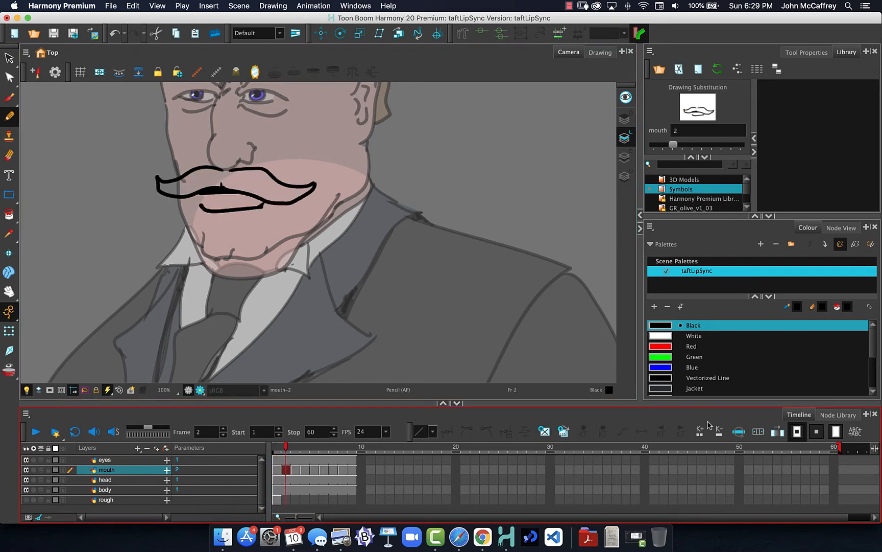
drag(874, 349, 874, 379)
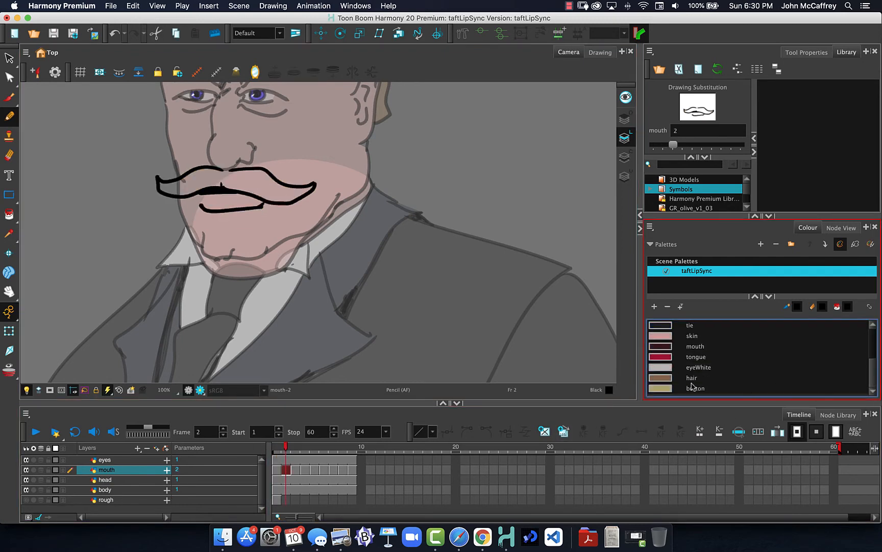
click(660, 379)
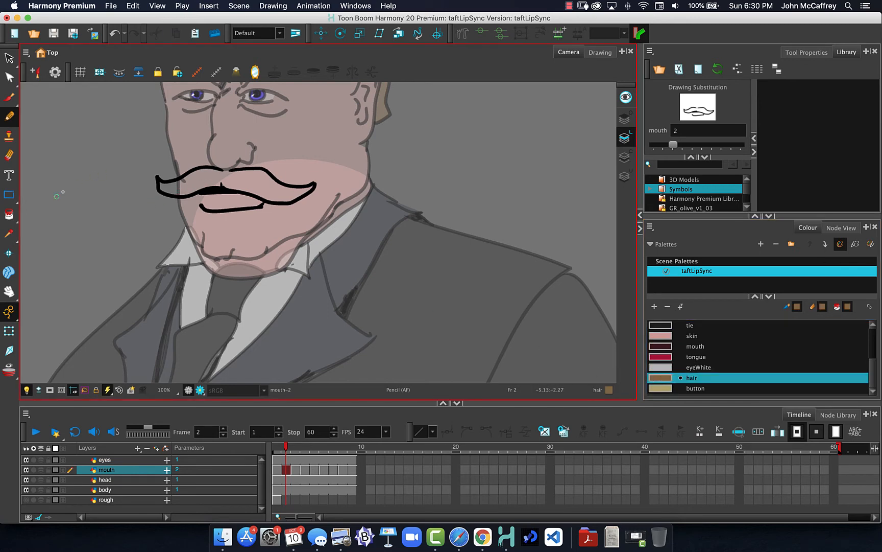
click(9, 214)
click(197, 180)
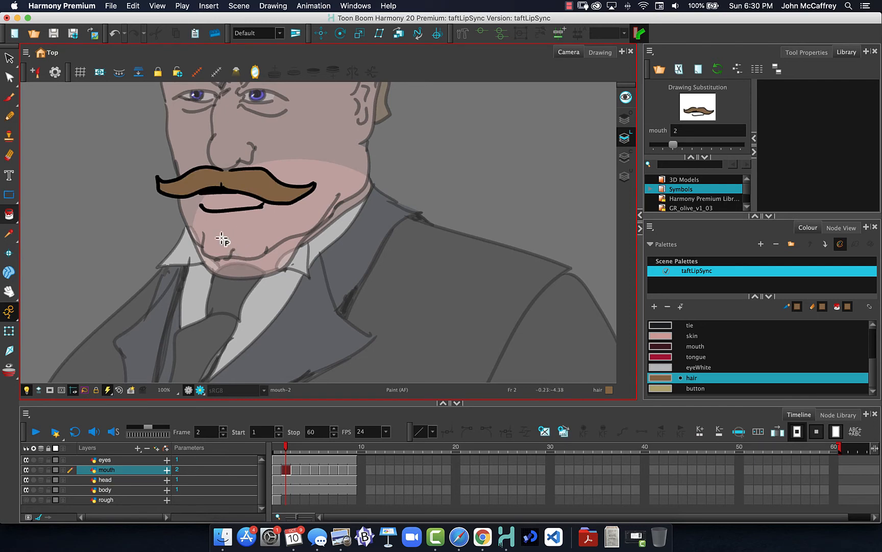
Step: Fill the moustaches at frames 3 through 9 of the mouth layer with the same hair colour
key(period)
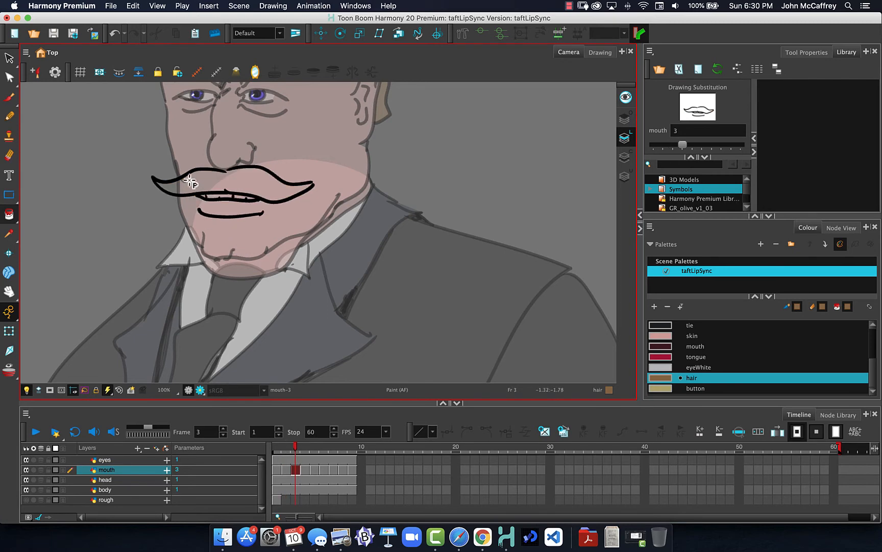
click(207, 182)
key(period)
key(period)
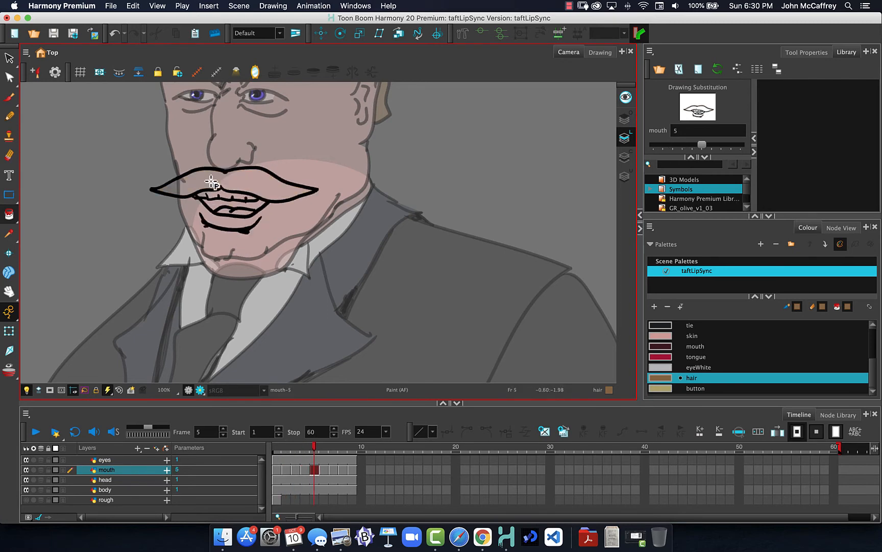
key(period)
click(210, 180)
key(period)
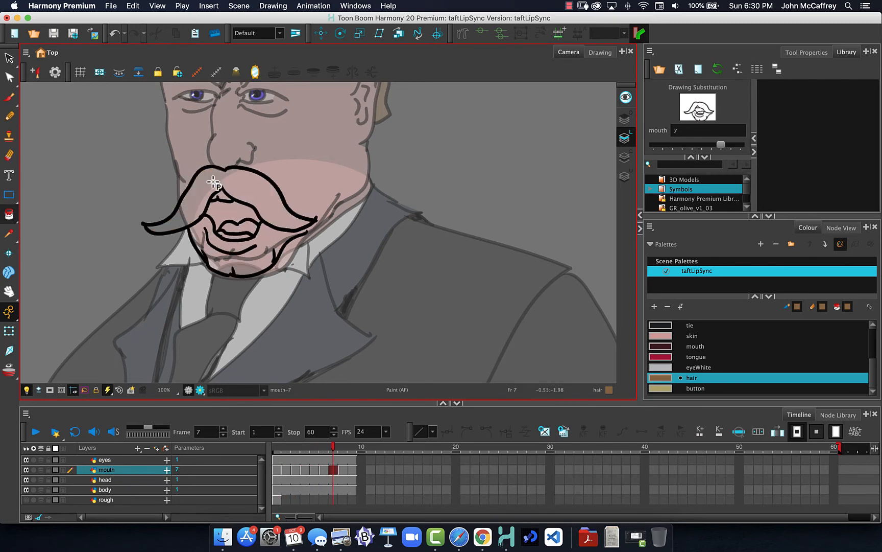
click(210, 181)
key(period)
click(210, 181)
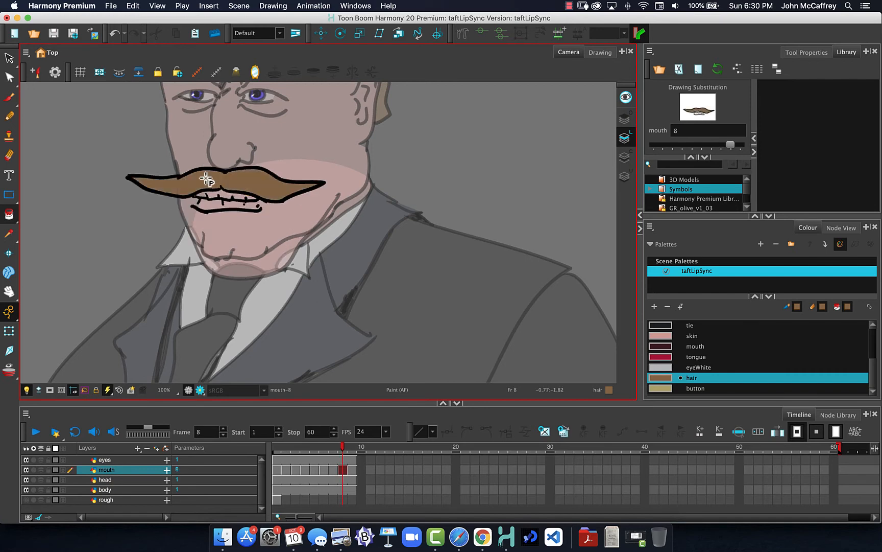
key(period)
click(214, 183)
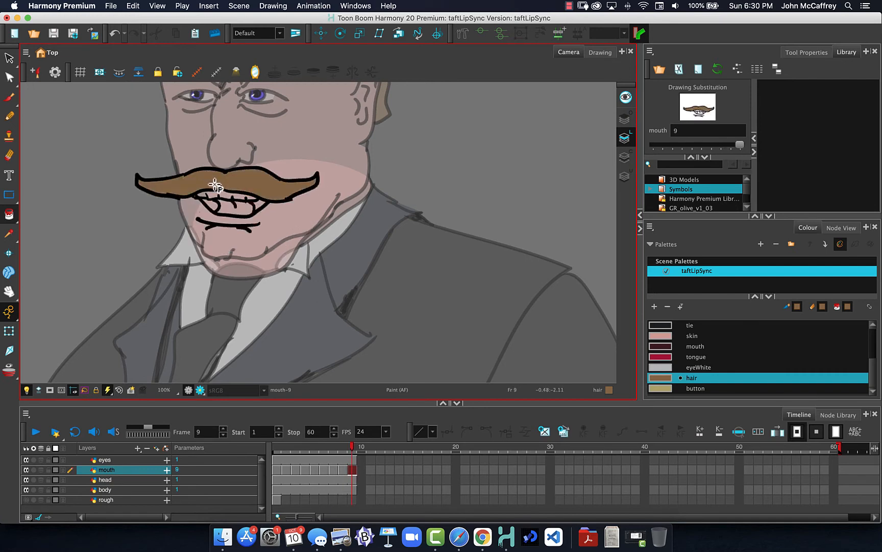
Step: Fill the tongues at frames 9 and 7 of the mouth layer with the tongue colour
click(686, 380)
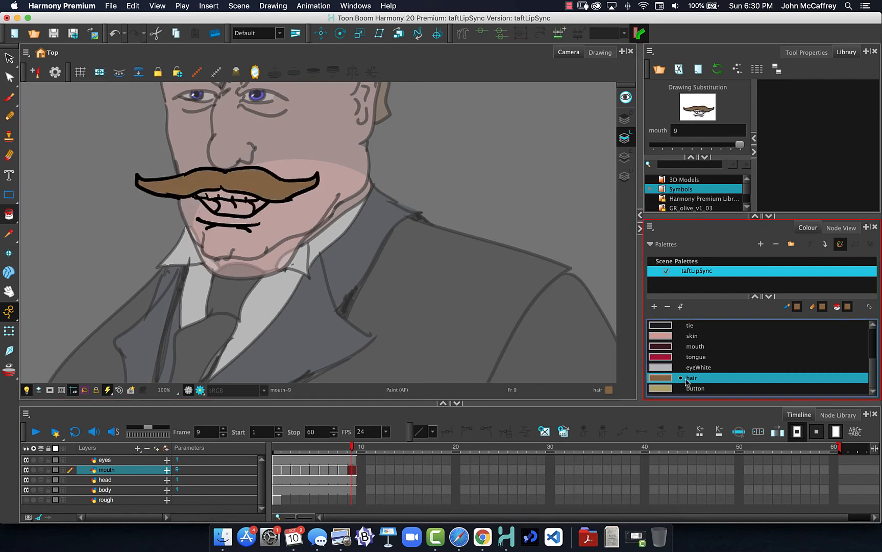
click(673, 358)
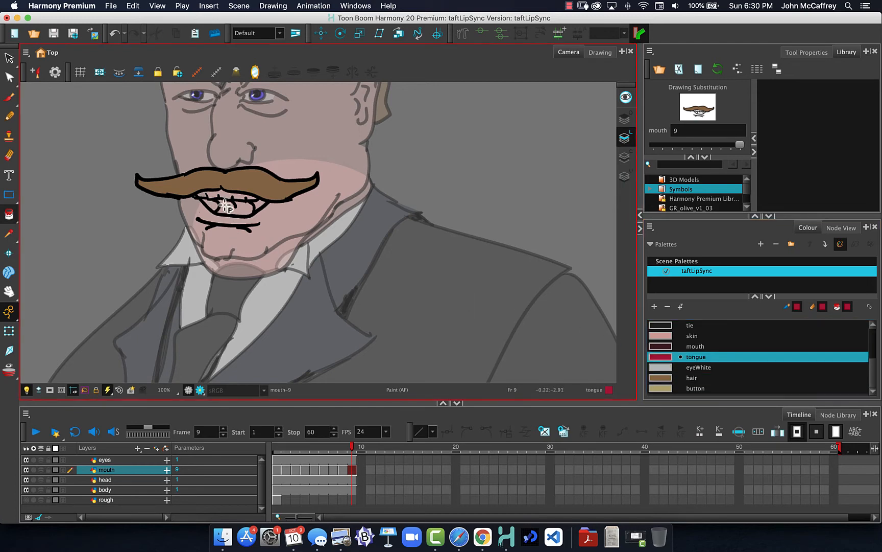
click(225, 205)
key(comma)
key(comma)
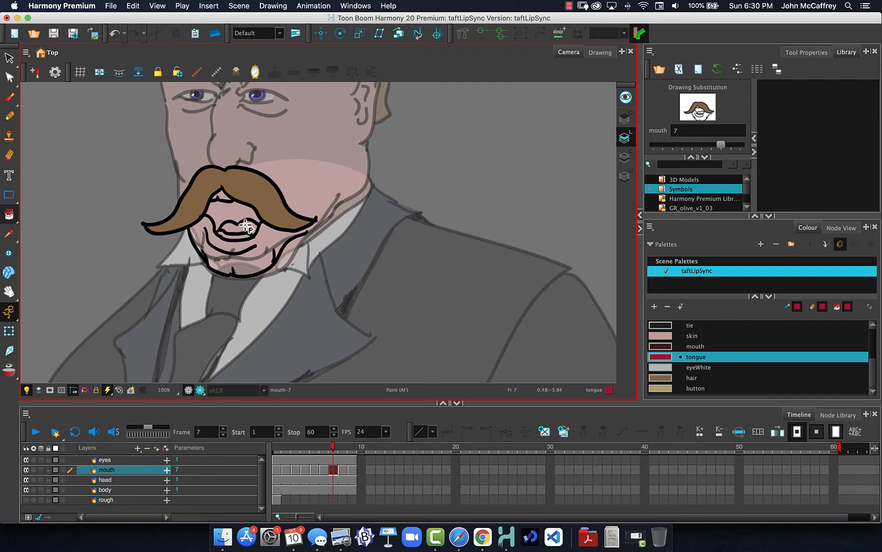
Step: Fill the tongues at frames 6 and 5 with the tongue colour, undoing and repeating the fill at frame 6
key(comma)
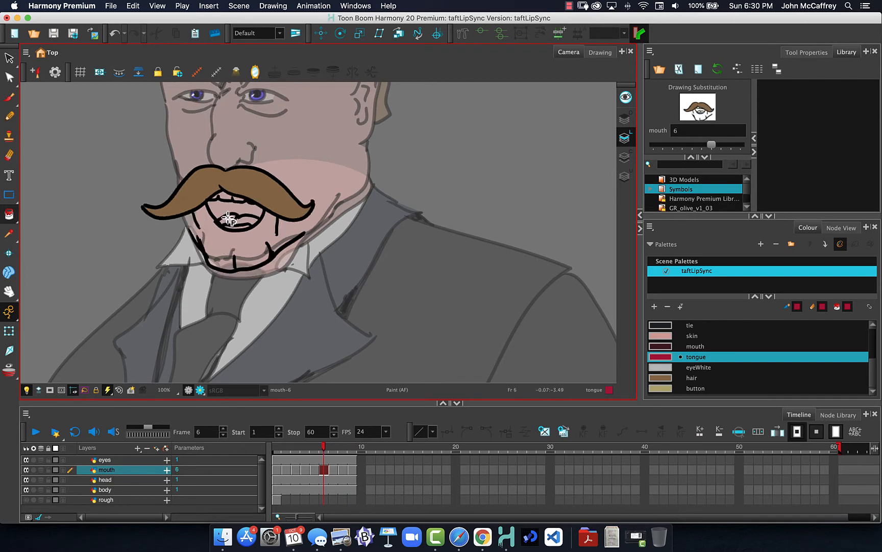
click(232, 221)
key(super+z)
click(236, 223)
scroll(234, 228, up, 4)
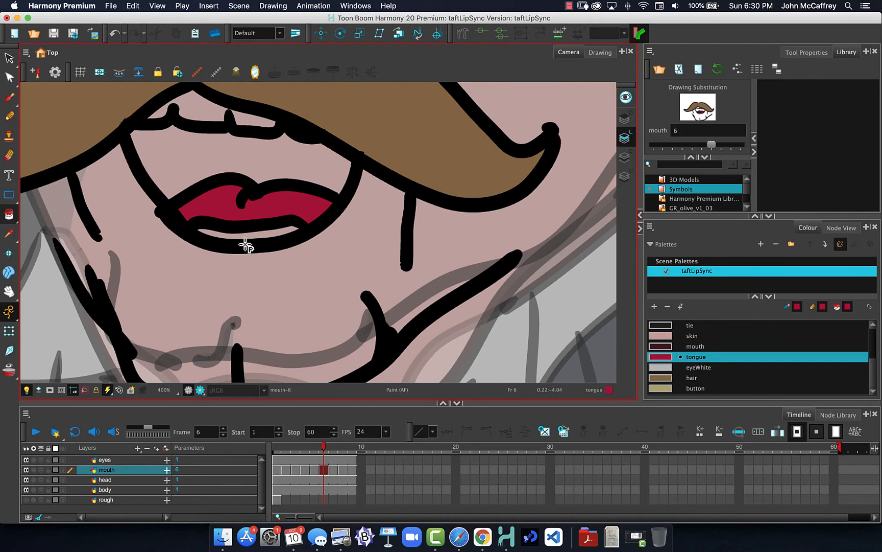
scroll(247, 244, down, 3)
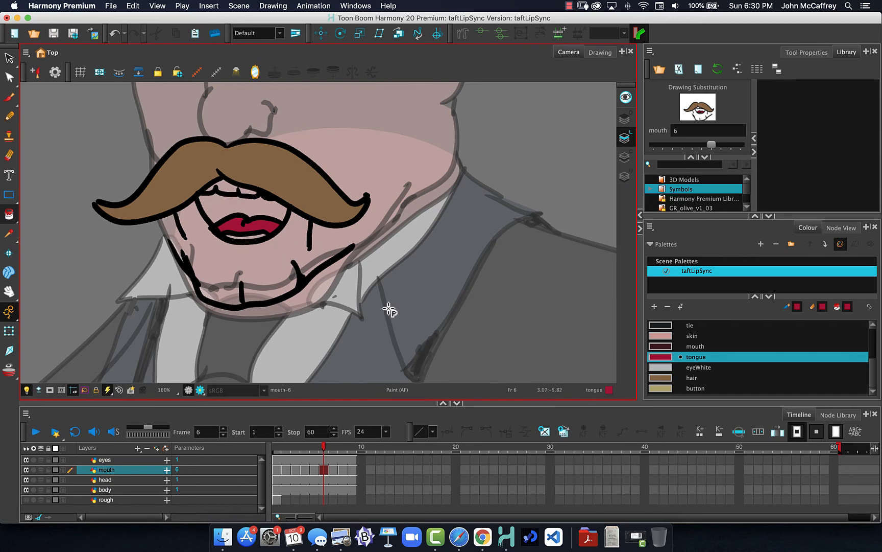
key(comma)
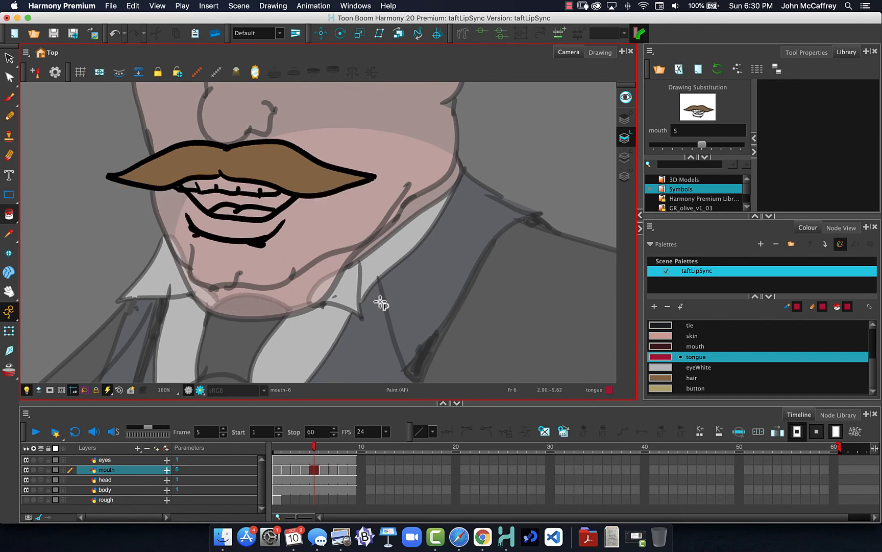
click(248, 212)
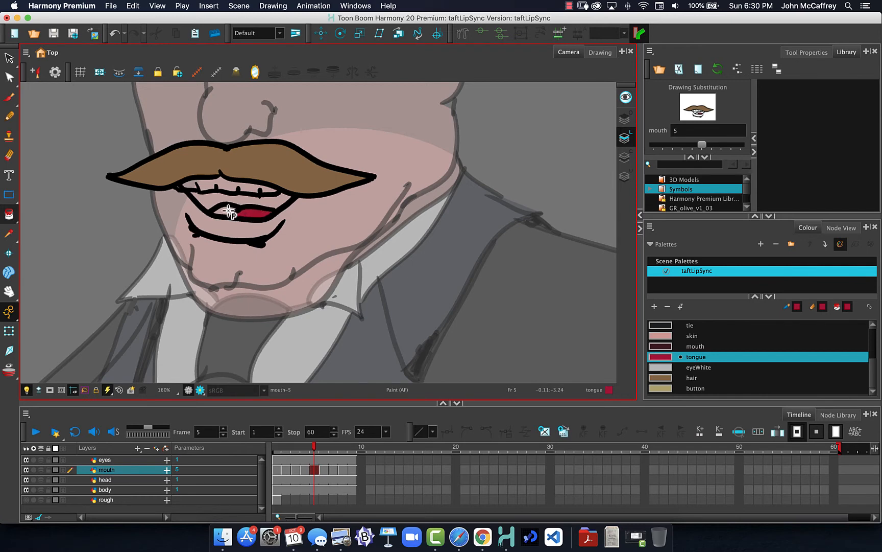
Step: Choose the mouth colour, try filling the mouth opening at frame 4 below the teeth, and undo that fill
key(comma)
key(comma)
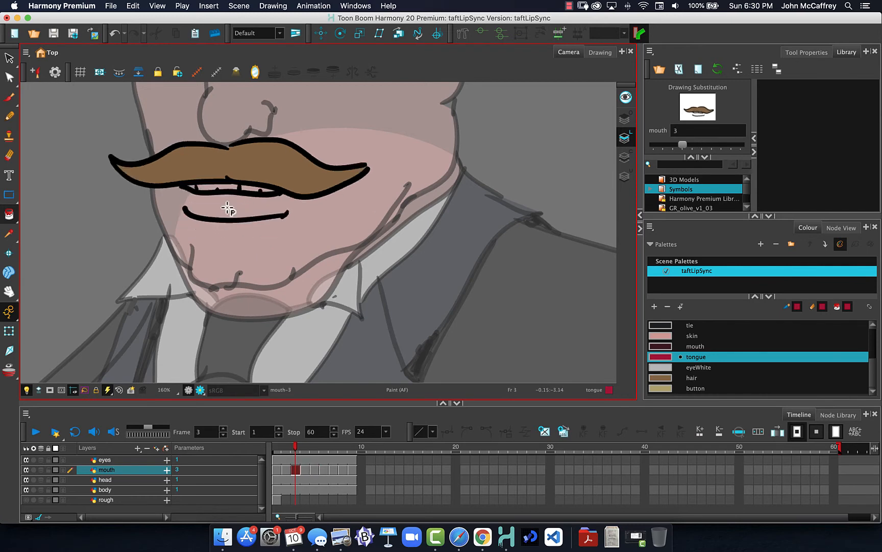
click(659, 347)
key(comma)
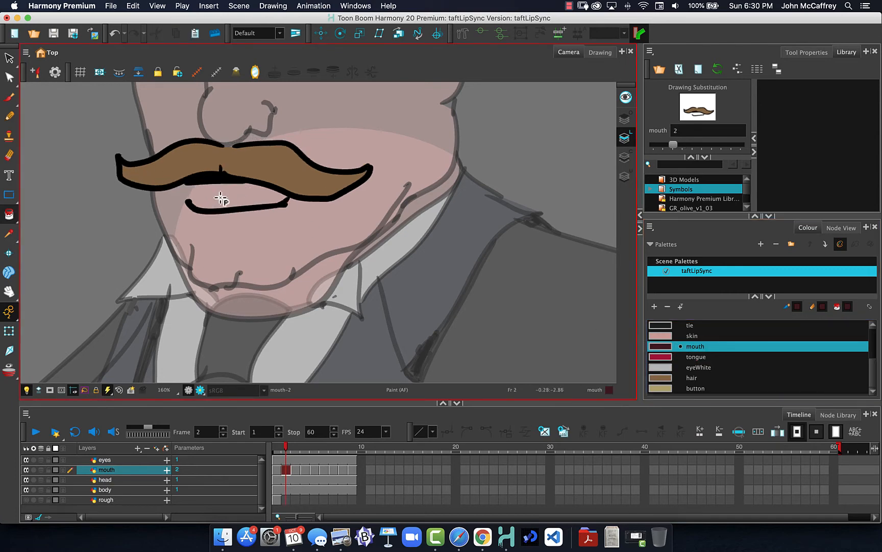
key(comma)
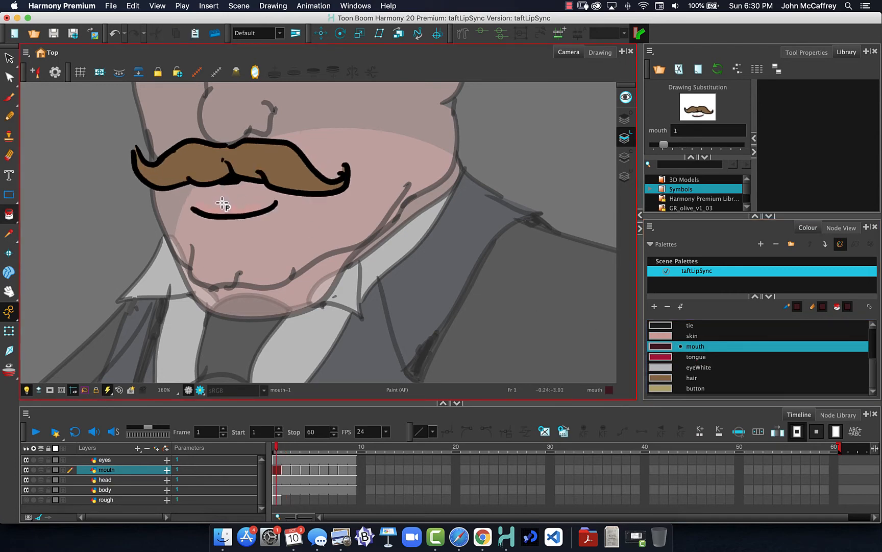
key(period)
key(period)
key(period)
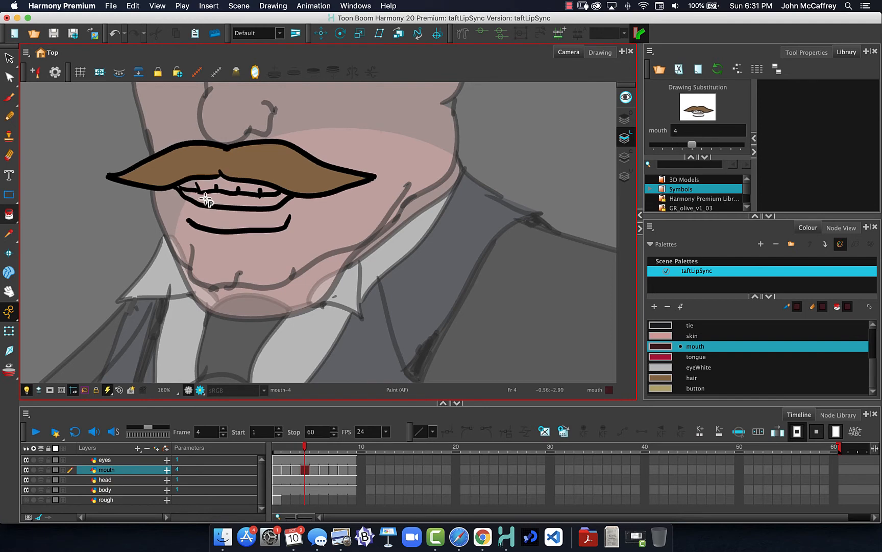
click(221, 199)
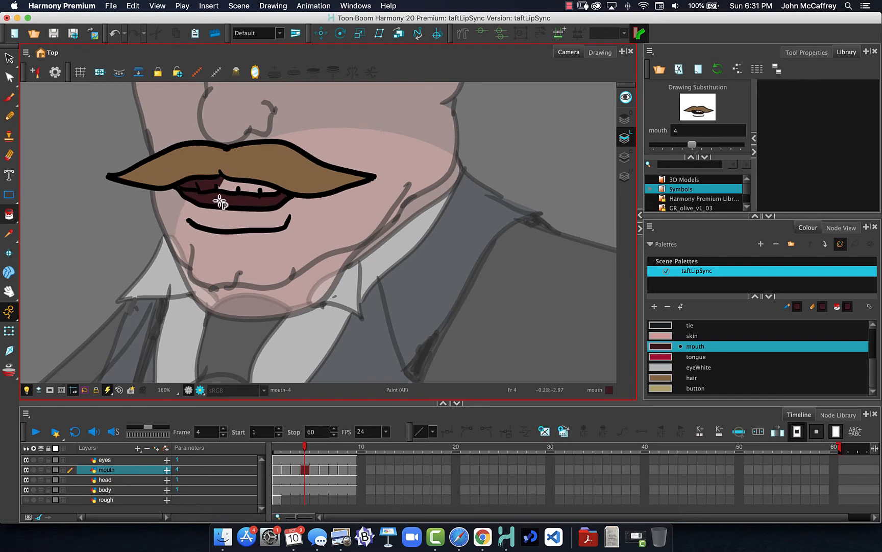
key(super+z)
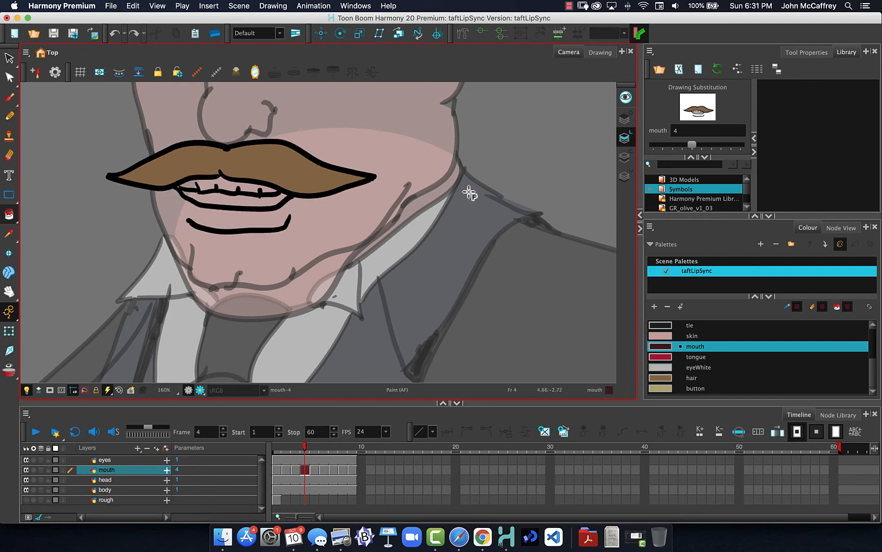
Step: Set the Paint tool to Close Small Gap and fill the mouth opening at frame 4 with the mouth colour
click(807, 52)
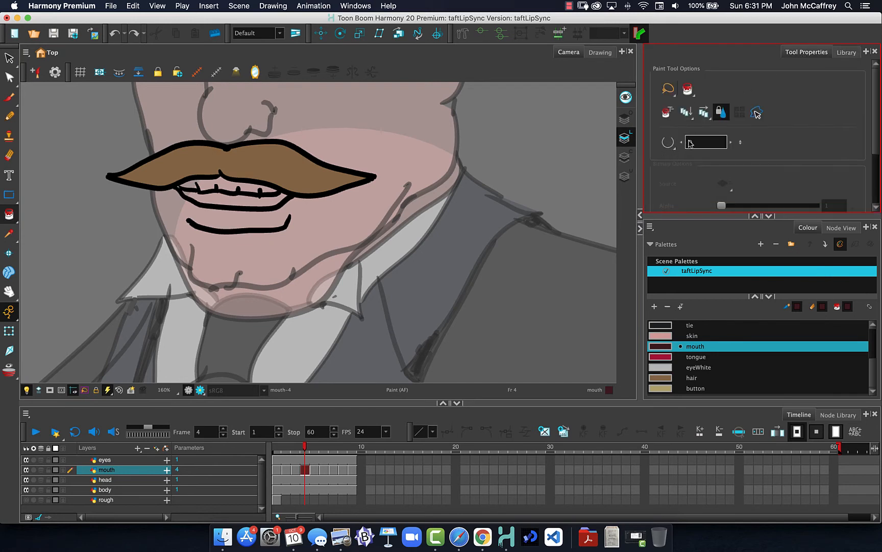
click(672, 143)
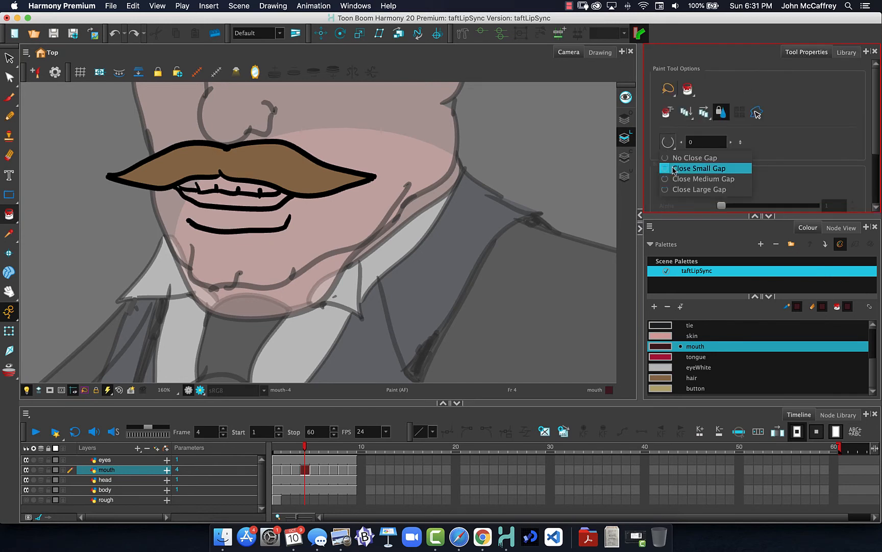
click(694, 168)
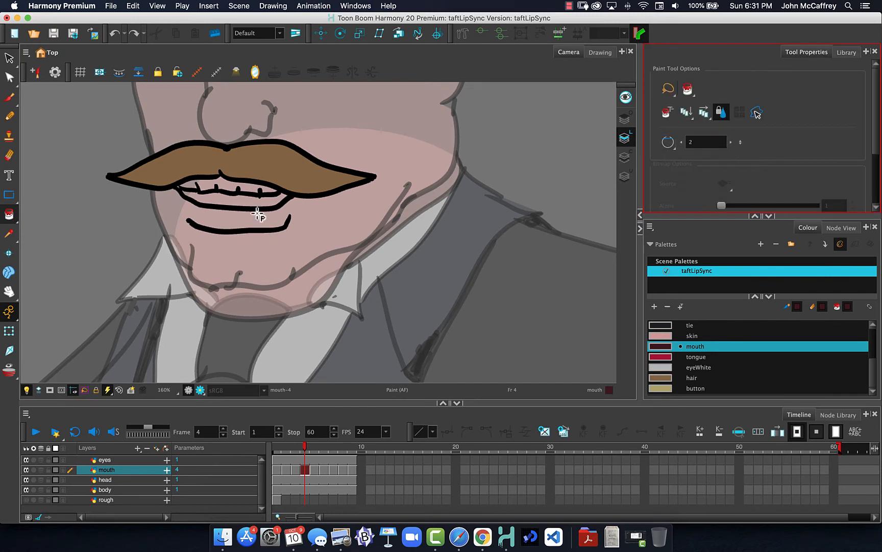
click(213, 202)
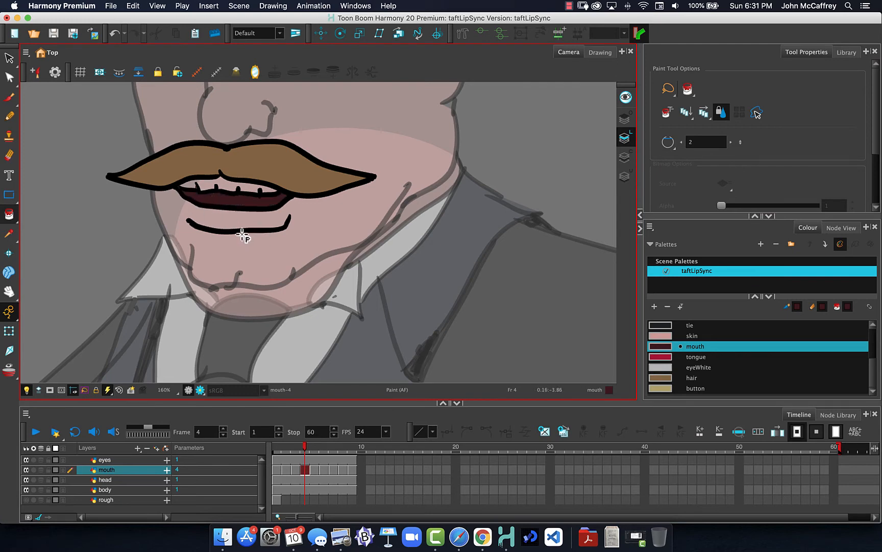
Step: Fill the mouth openings behind the tongue at frames 5, 6 and 7 with the mouth colour
key(period)
click(209, 201)
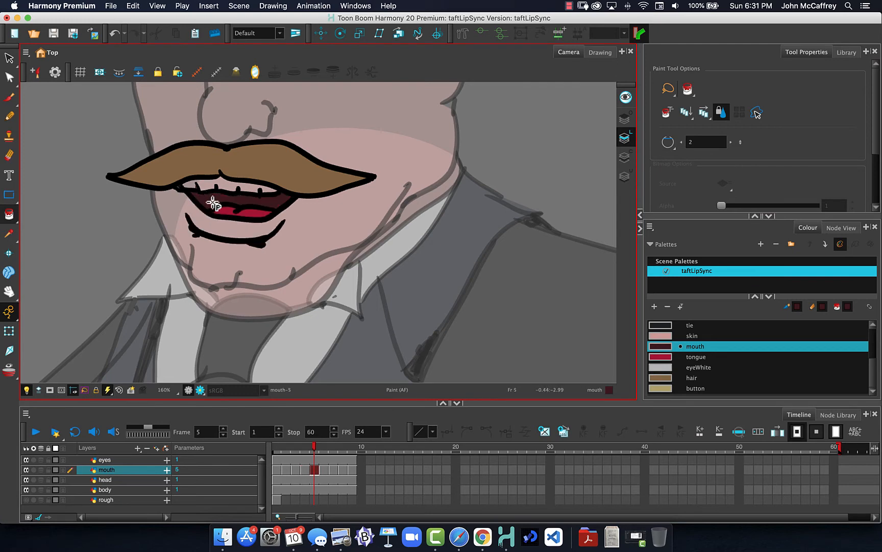
key(period)
click(219, 206)
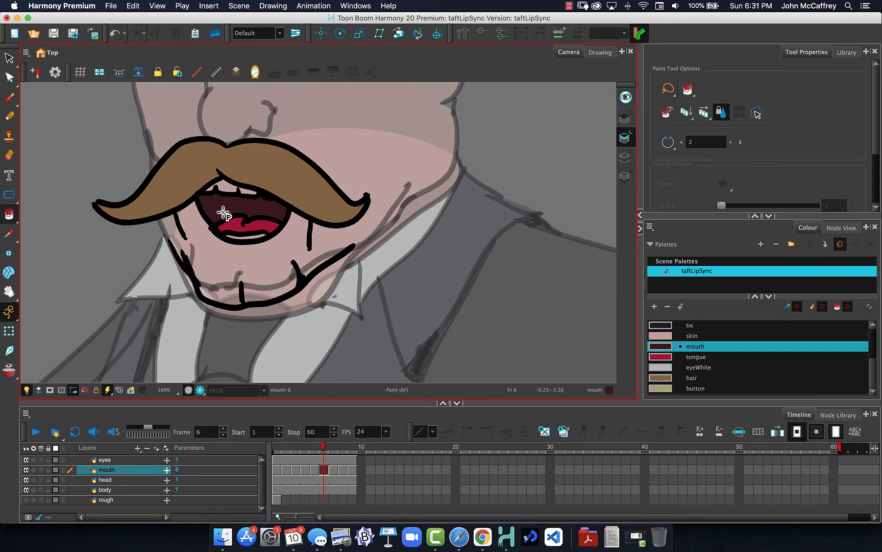
key(period)
click(221, 209)
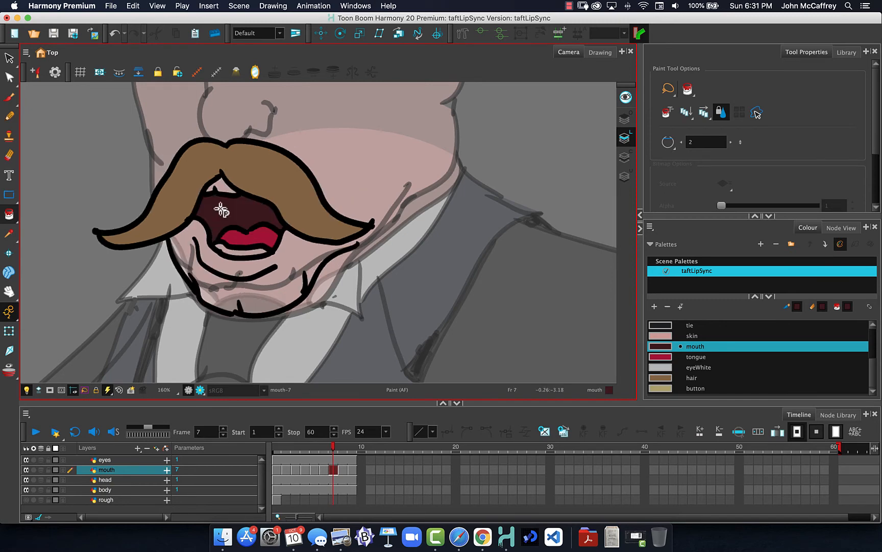
Step: Fill the mouth corners on both sides of the tongue at frame 9 with the mouth colour
key(period)
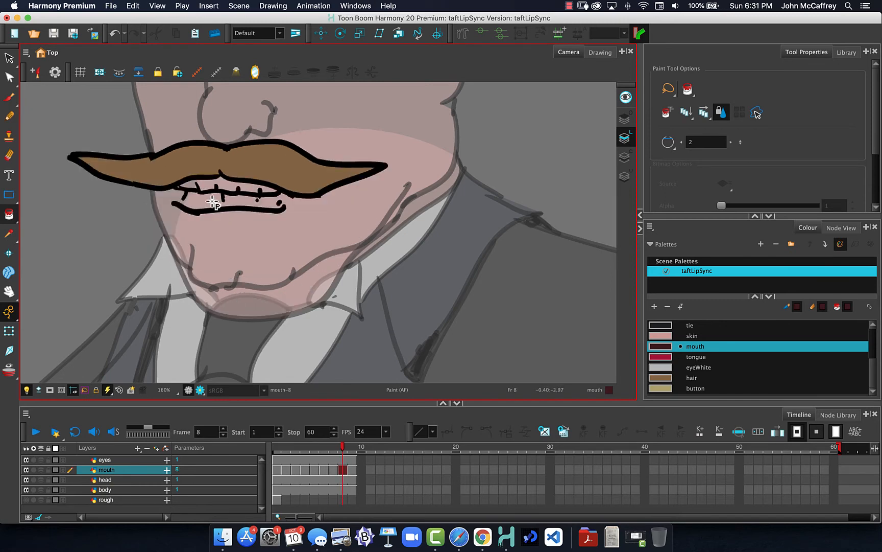
key(period)
click(205, 201)
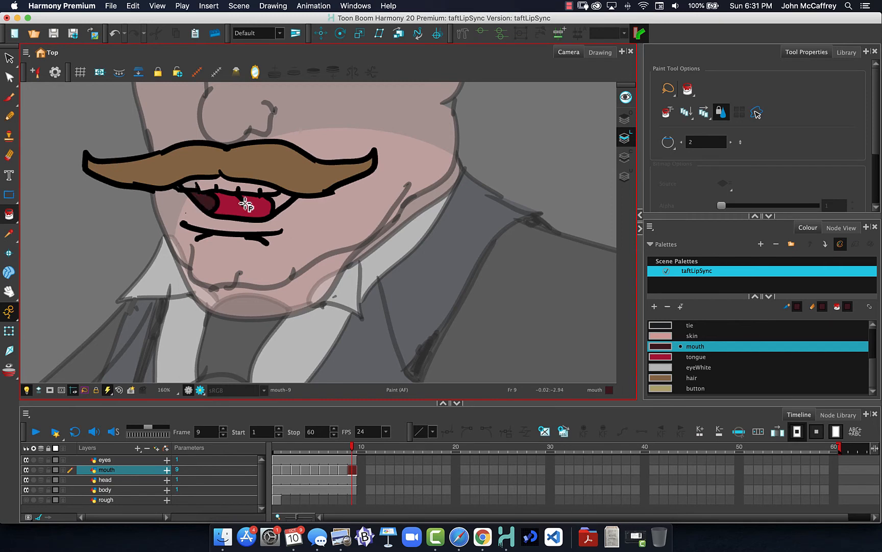
click(276, 203)
key(period)
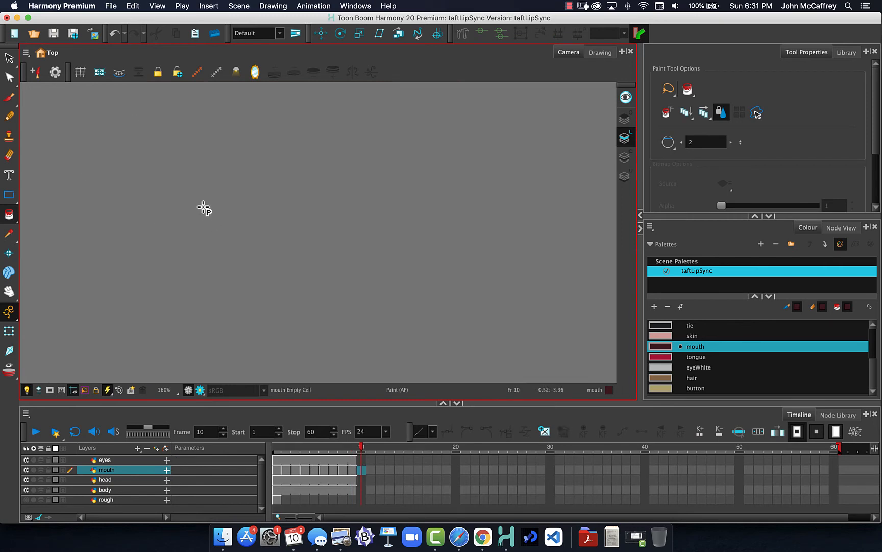
key(comma)
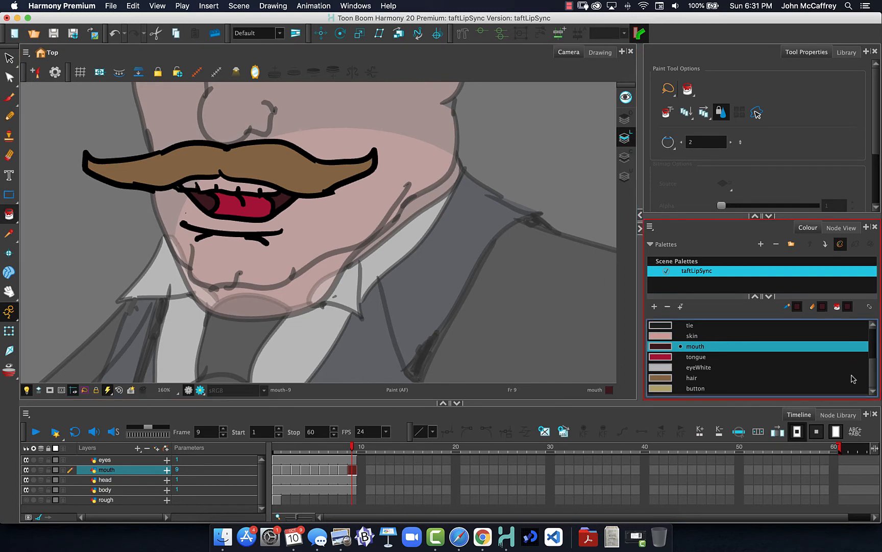
Step: Fill all the upper teeth at frame 9 with the White palette colour
drag(874, 372, 866, 318)
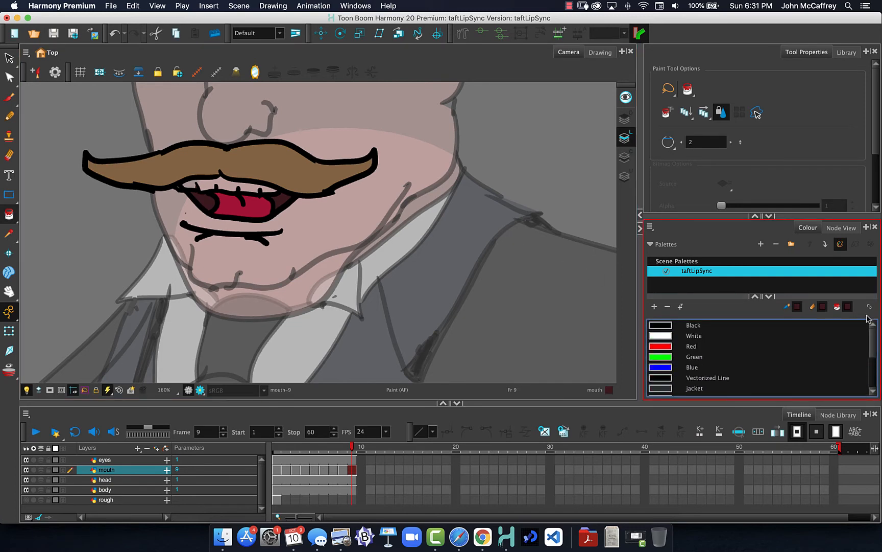
click(668, 340)
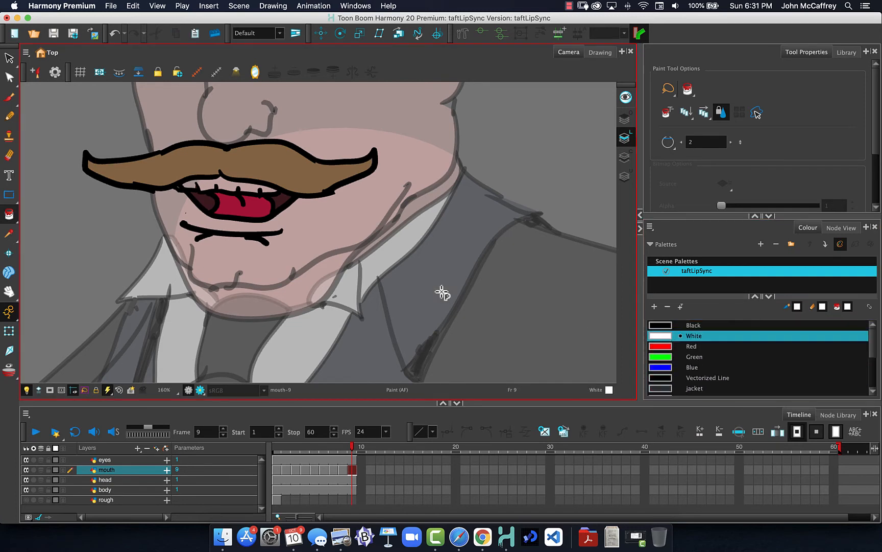
click(212, 177)
click(231, 186)
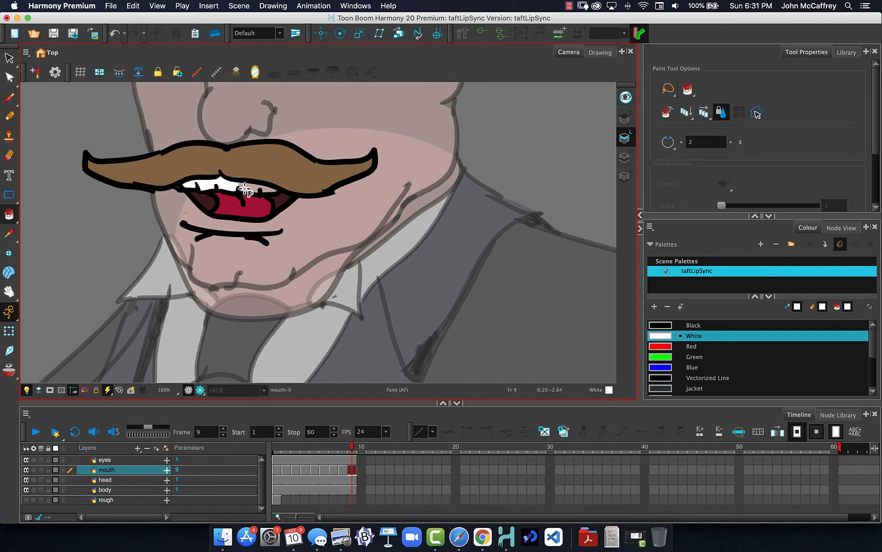
click(246, 188)
click(266, 189)
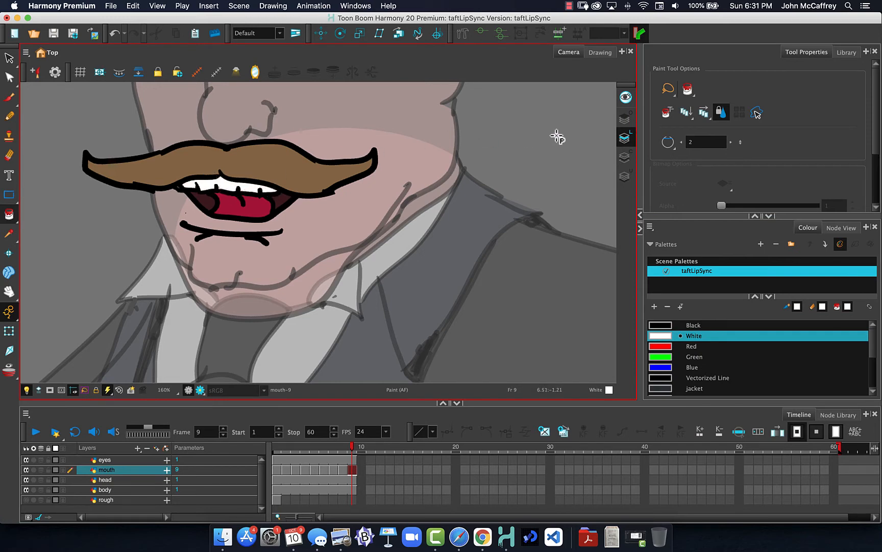
Step: Set the Paint tool to No Close Gap and fill only the upper teeth right of centre at frame 8 with White
click(668, 142)
click(670, 161)
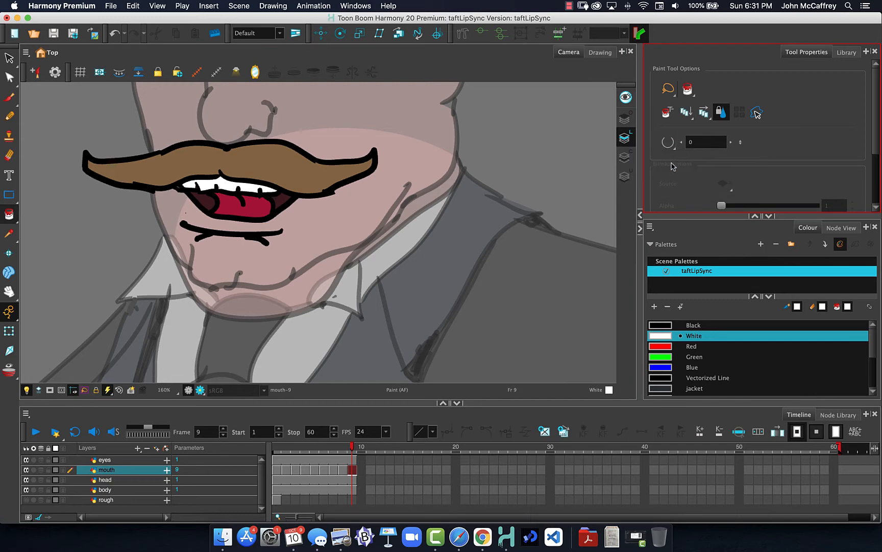
click(209, 185)
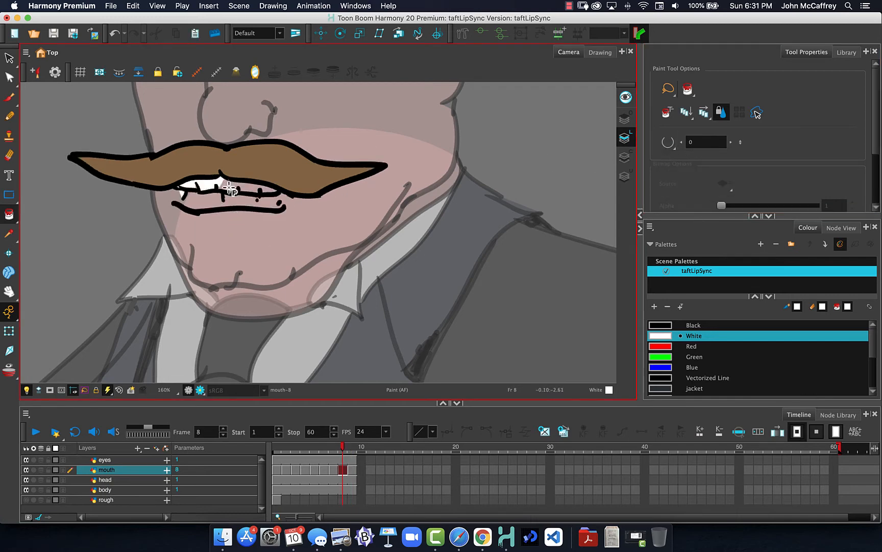
key(super+z)
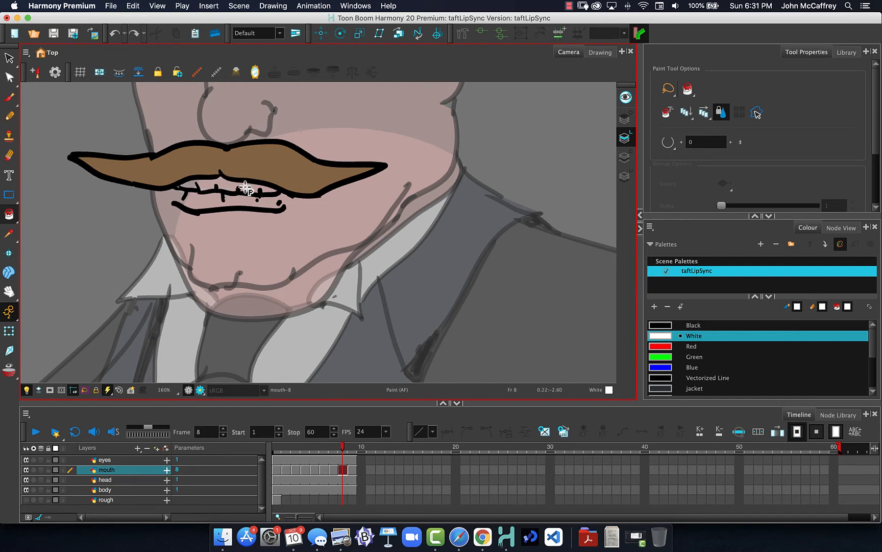
click(245, 188)
click(189, 186)
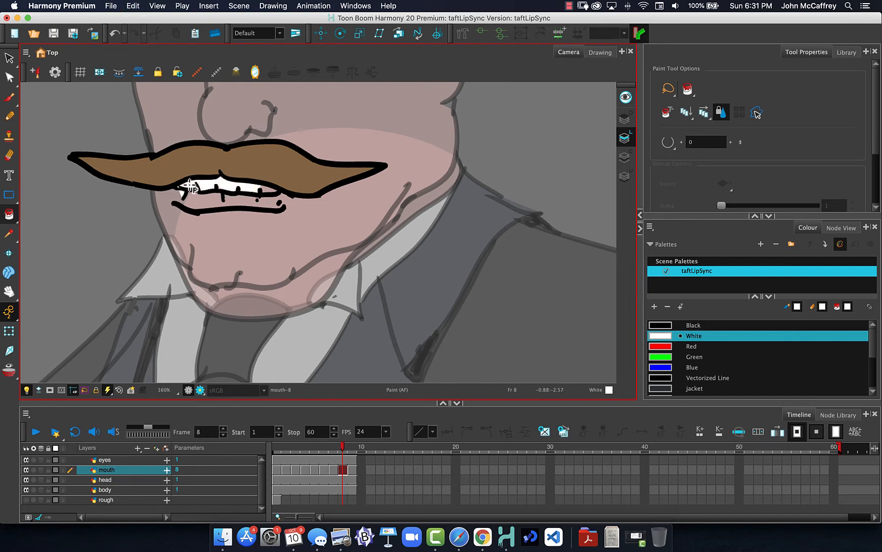
key(super+z)
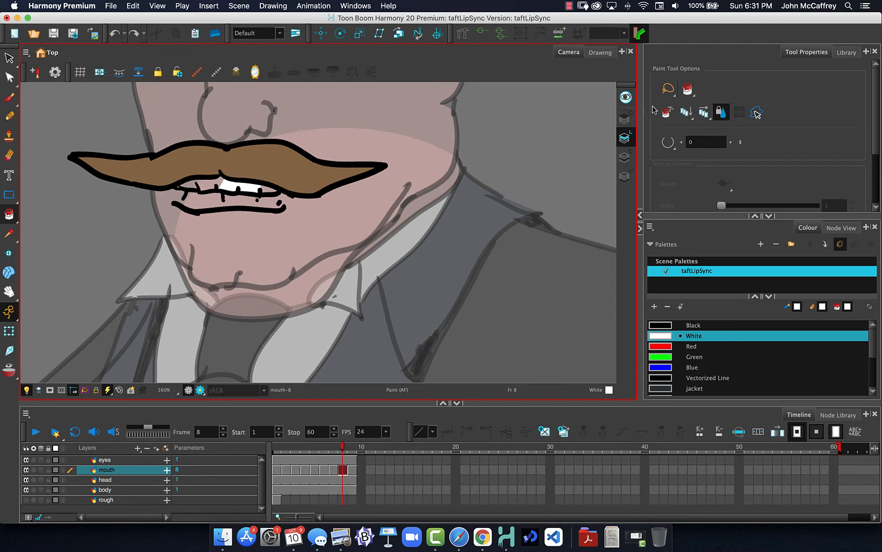
Step: Set the Paint tool's gap closing to 2 and fill the remaining upper teeth at frame 8 with White
click(666, 143)
click(669, 165)
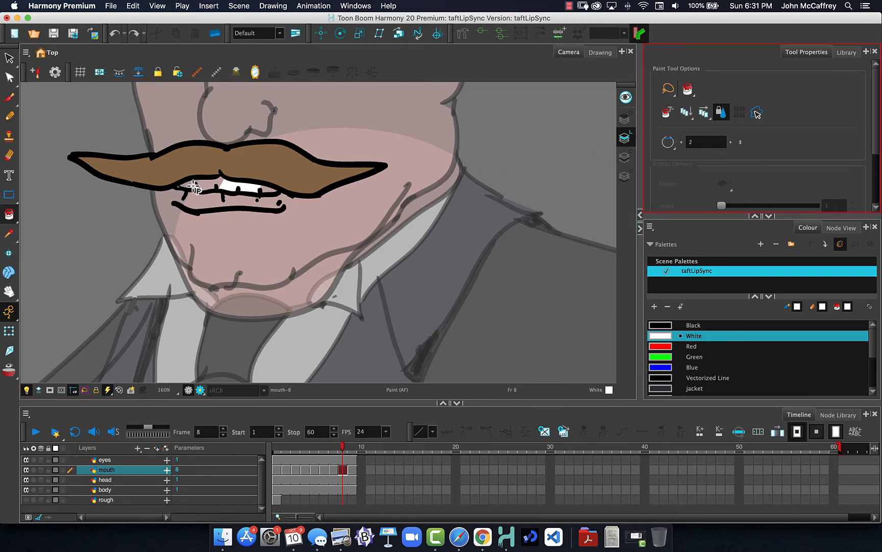
click(192, 187)
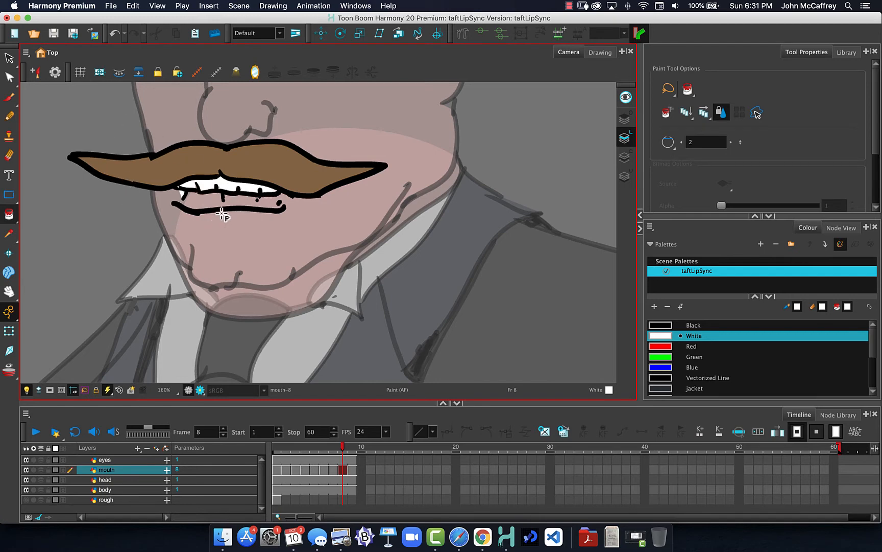
Step: Switch to the Eraser and reduce its maximum size to 19.6
click(9, 157)
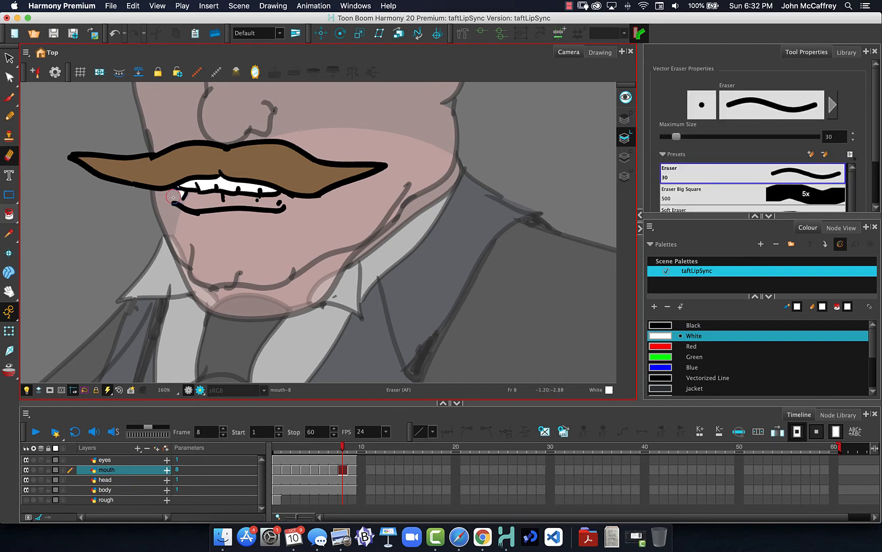
key(o)
drag(179, 195, 164, 196)
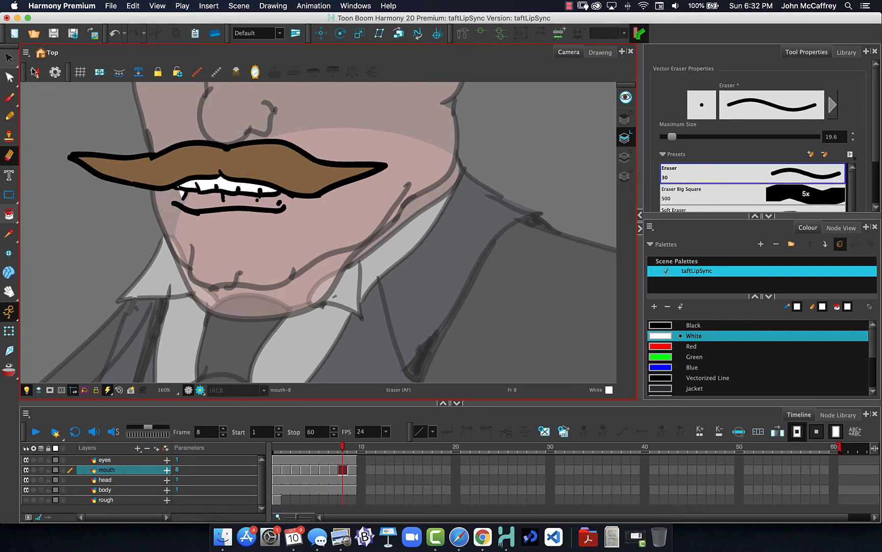
Step: Try to select and delete the stray white fill below the leftmost upper tooth at frame 8
click(10, 58)
drag(186, 185, 171, 188)
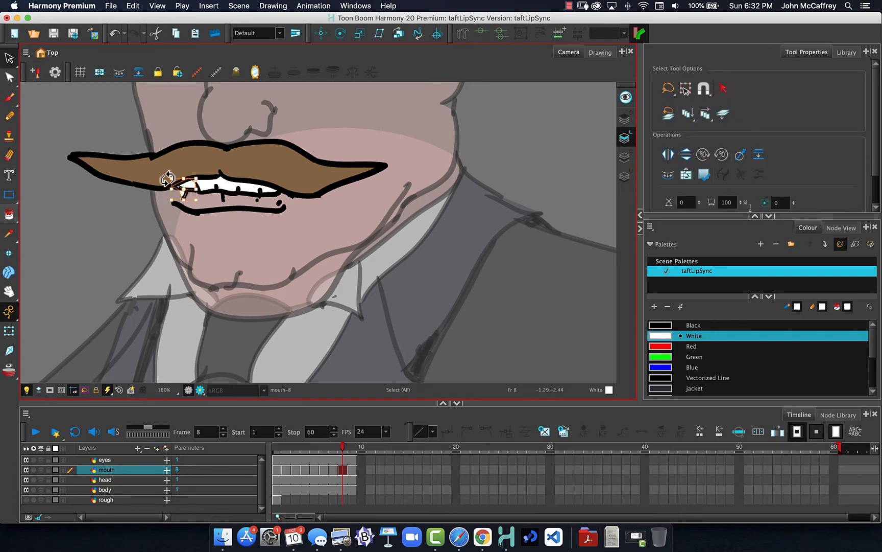
key(Delete)
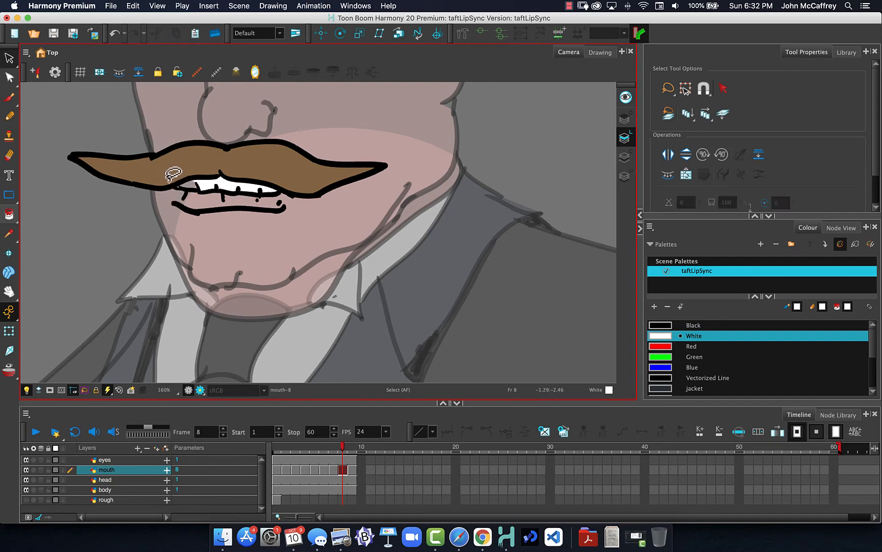
click(186, 189)
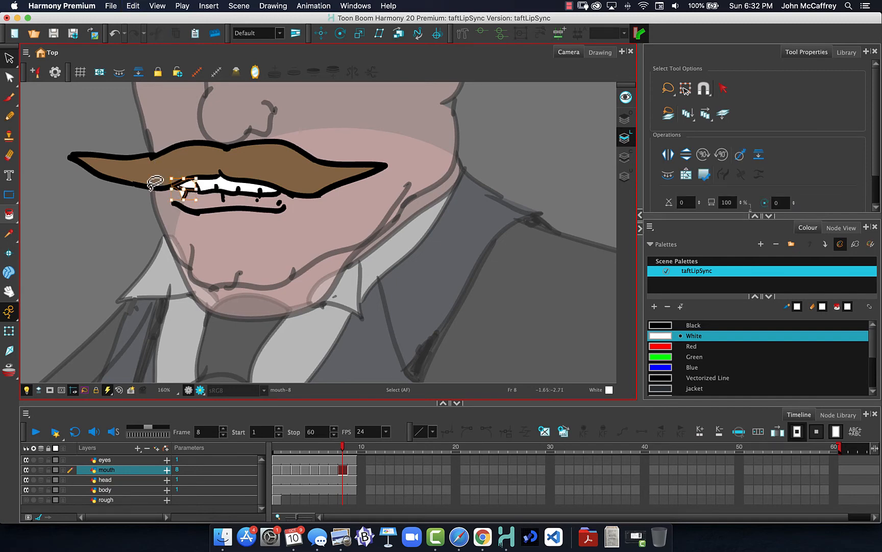
Step: Erase the stray white fill beside the short line below the leftmost upper tooth at frame 8
scroll(145, 187, up, 6)
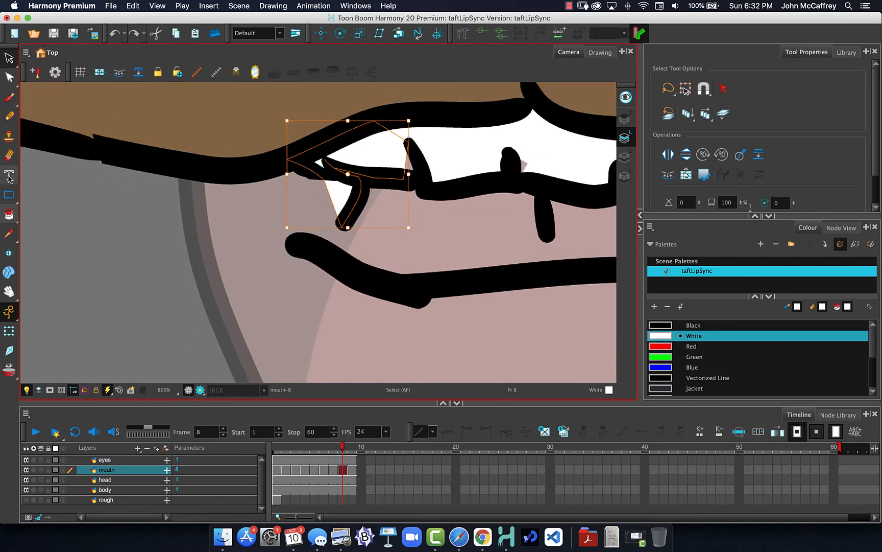
click(9, 154)
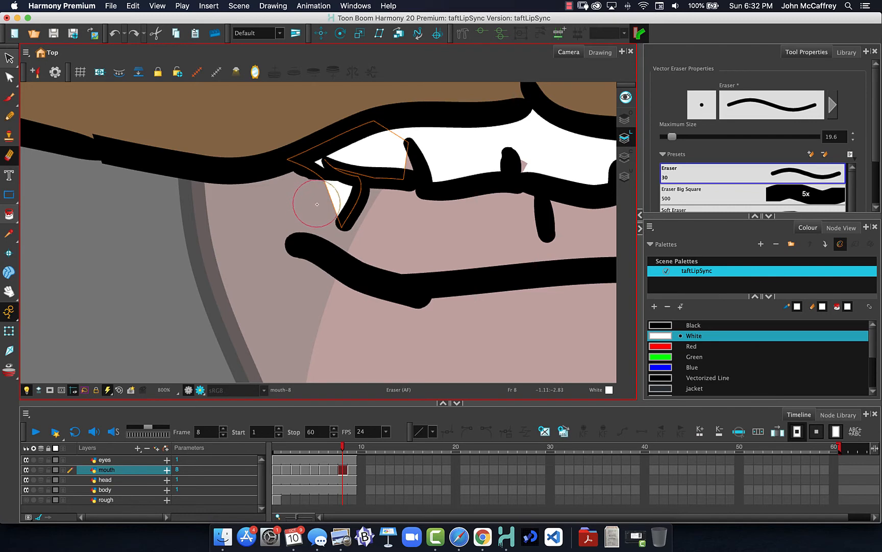
mouse_move(317, 204)
mouse_down()
mouse_move(298, 192)
mouse_move(315, 189)
mouse_up()
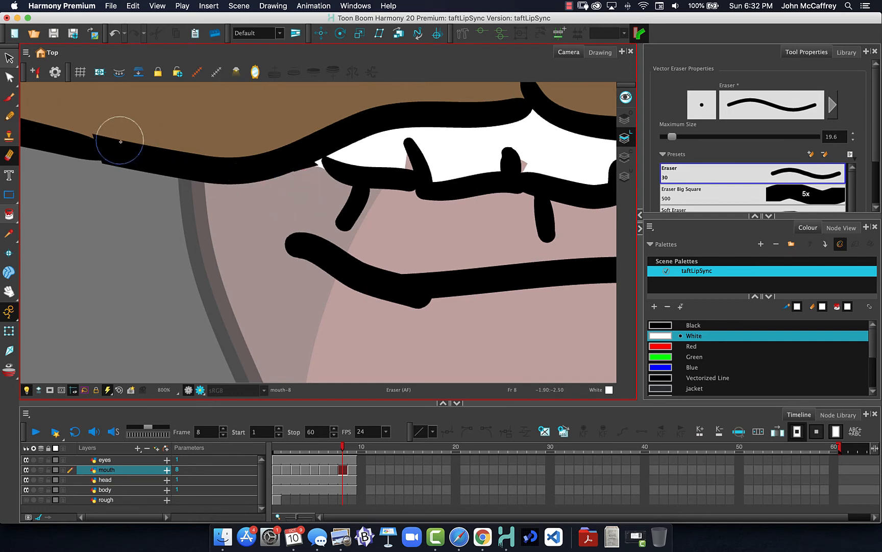
scroll(293, 244, down, 6)
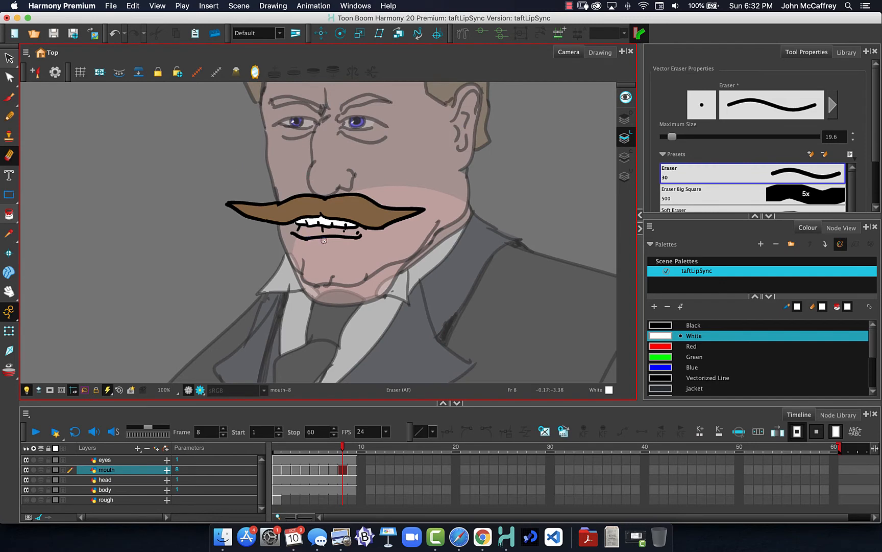
Step: Fill the upper and lower teeth at frame 7 with the White palette colour
key(comma)
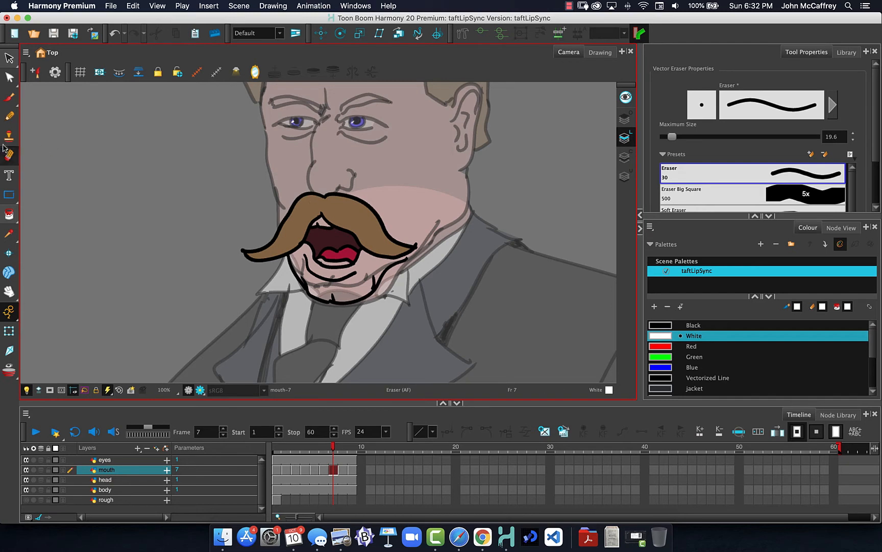
click(8, 214)
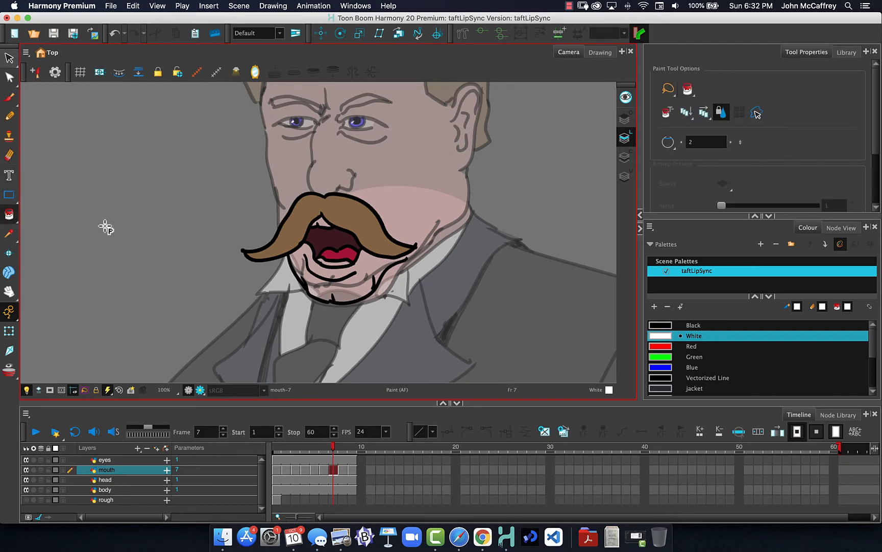
click(322, 225)
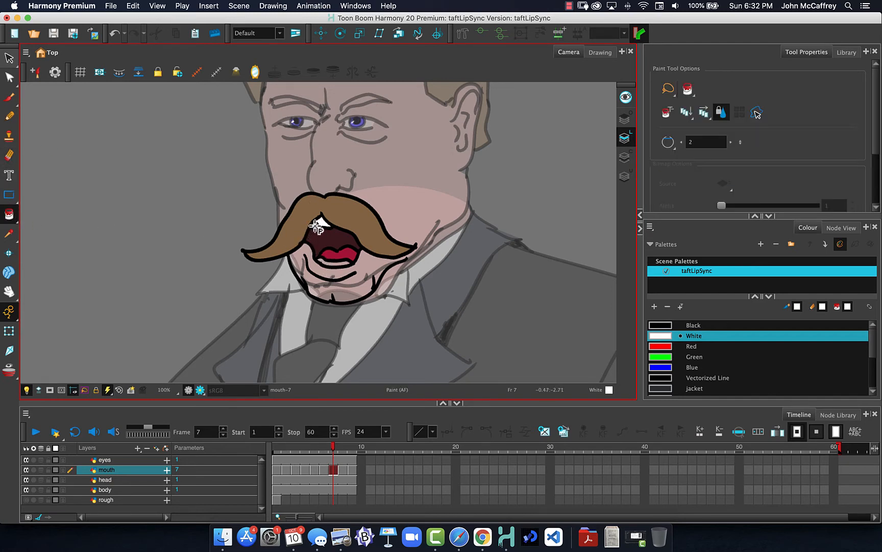
click(332, 263)
Step: Fill the upper and lower teeth at frame 6 with the White palette colour
scroll(288, 236, down, 2)
scroll(294, 238, up, 6)
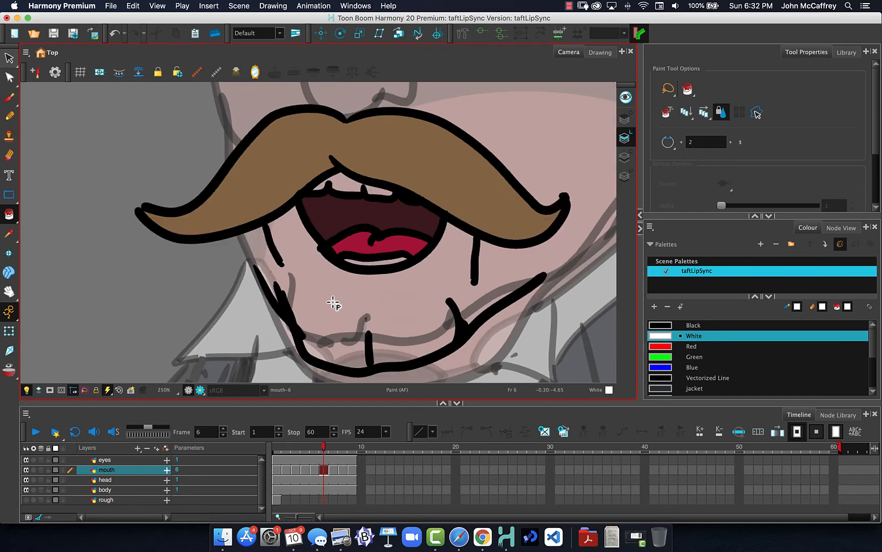
click(351, 182)
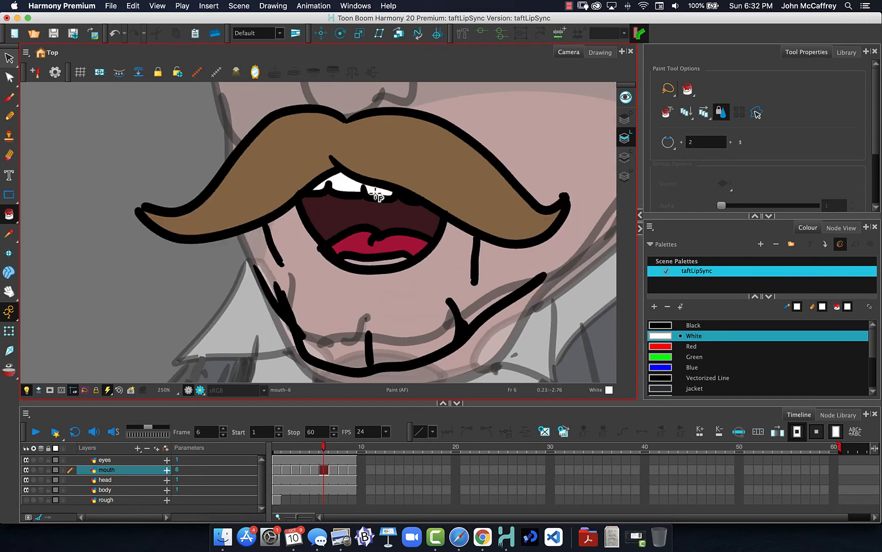
click(371, 264)
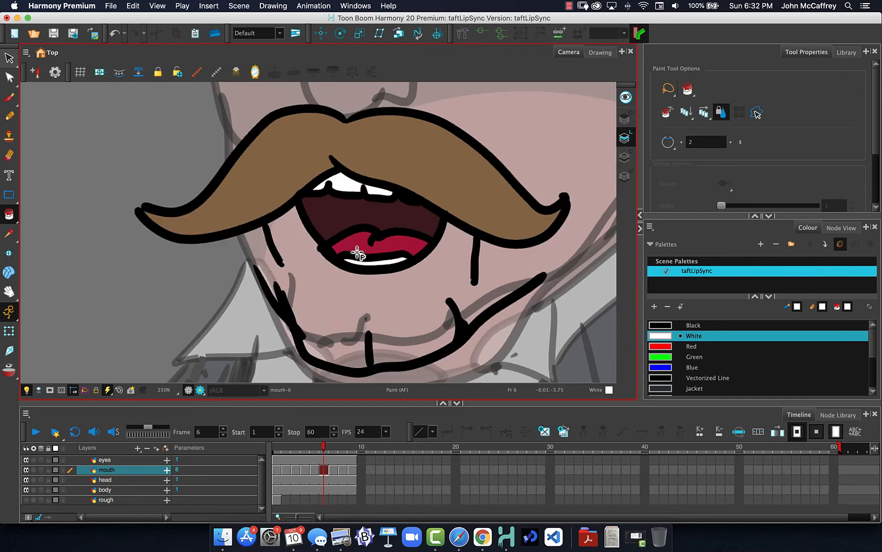
Step: Fill all the upper teeth at frame 5 with White
click(347, 181)
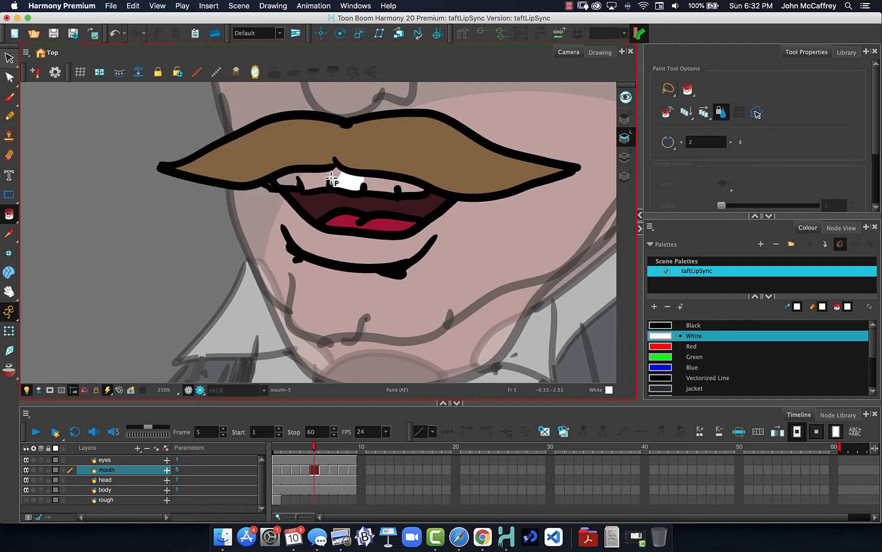
click(317, 182)
click(413, 191)
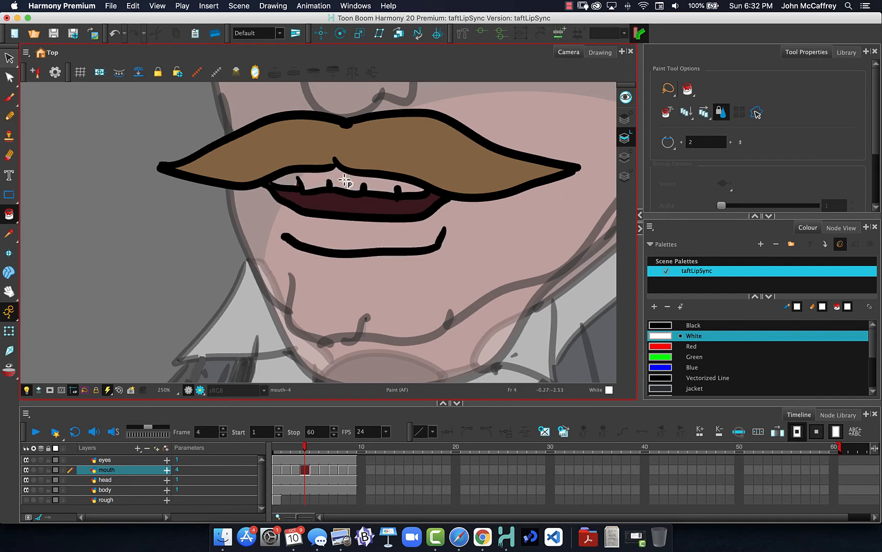
Step: Fill all the upper teeth at frame 4 with White
click(372, 184)
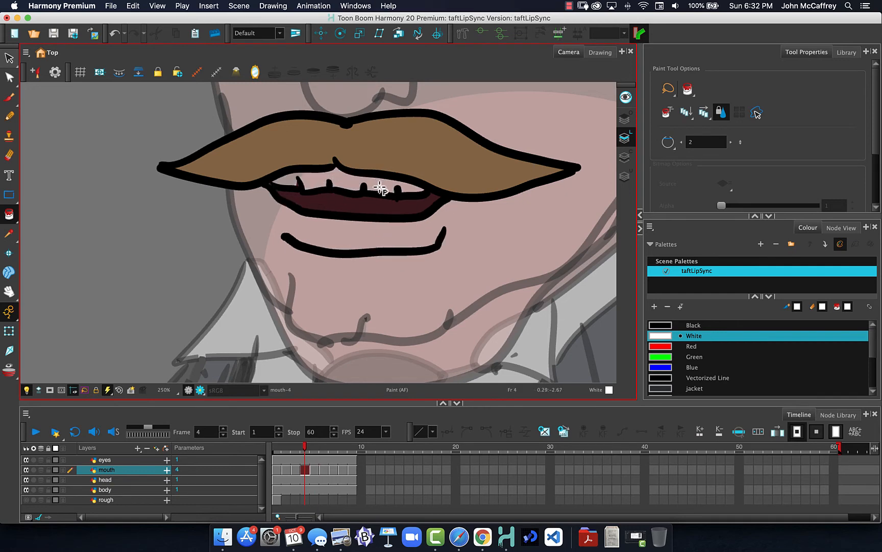
click(408, 189)
click(310, 184)
click(344, 185)
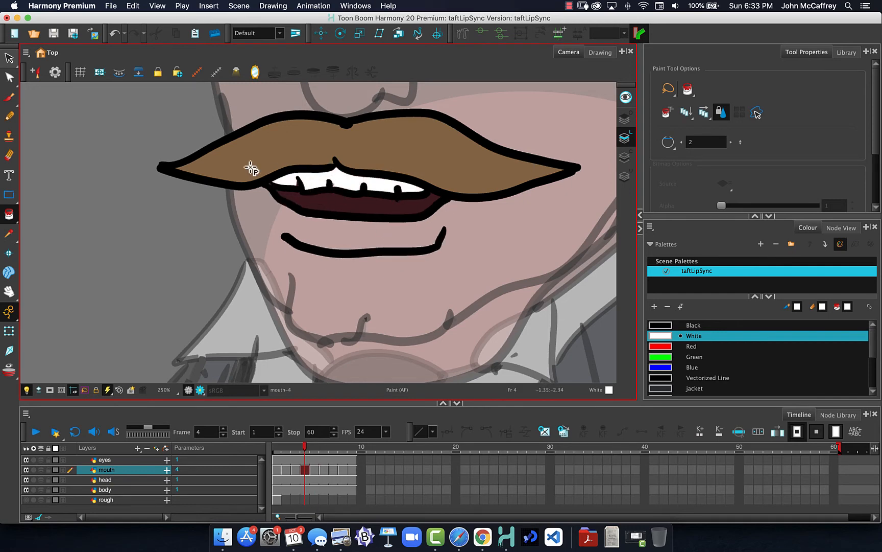
Step: Fill the narrow row of upper teeth at frame 3 with White
click(294, 184)
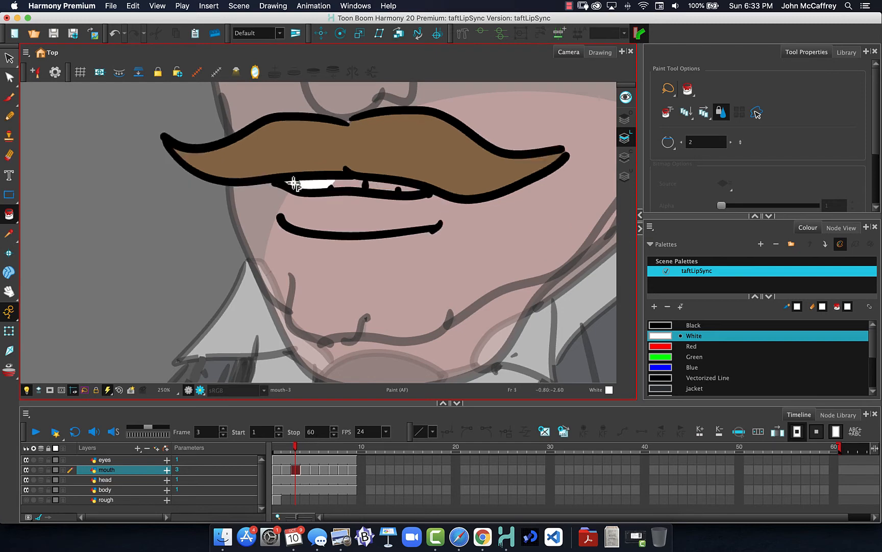
click(354, 187)
click(383, 187)
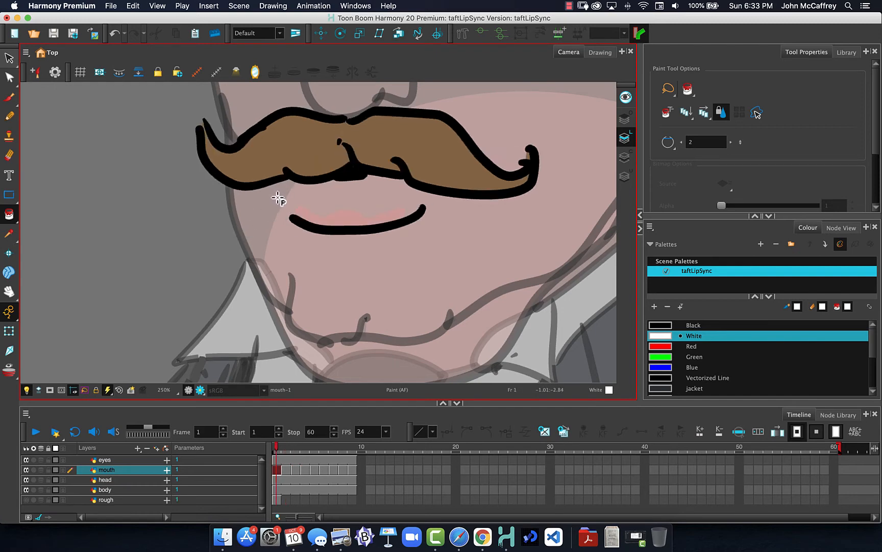
Step: Flip back and forth through the mouth drawings at frames 1 to 9 to check their fills
key(period)
key(period)
key(period)
key(period)
key(period)
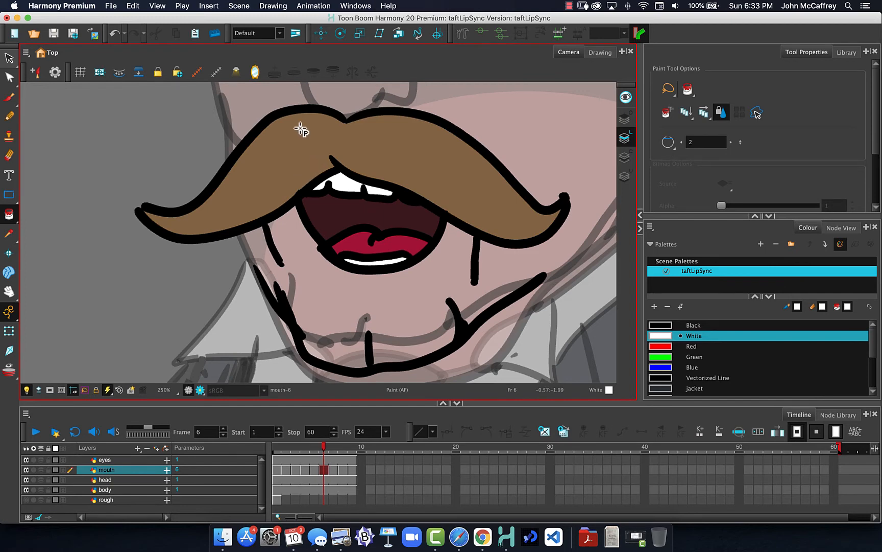
key(period)
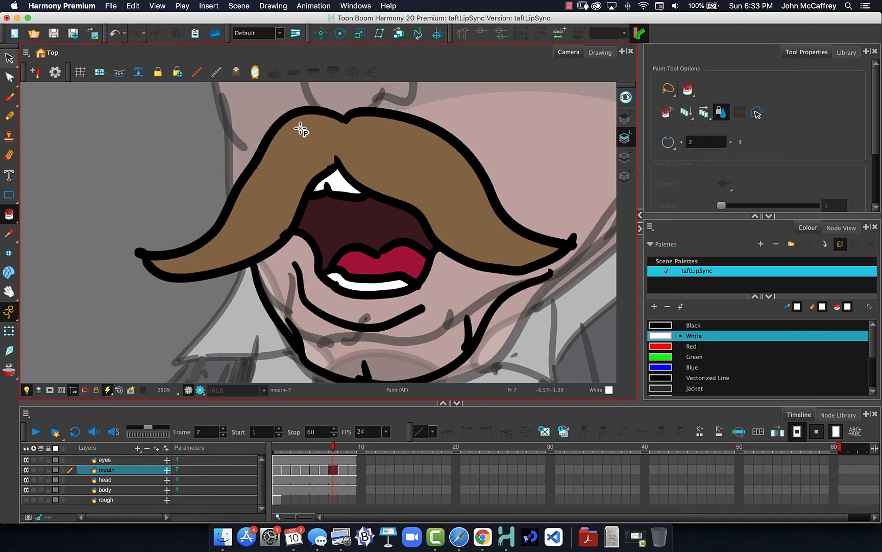
key(period)
key(period)
key(period)
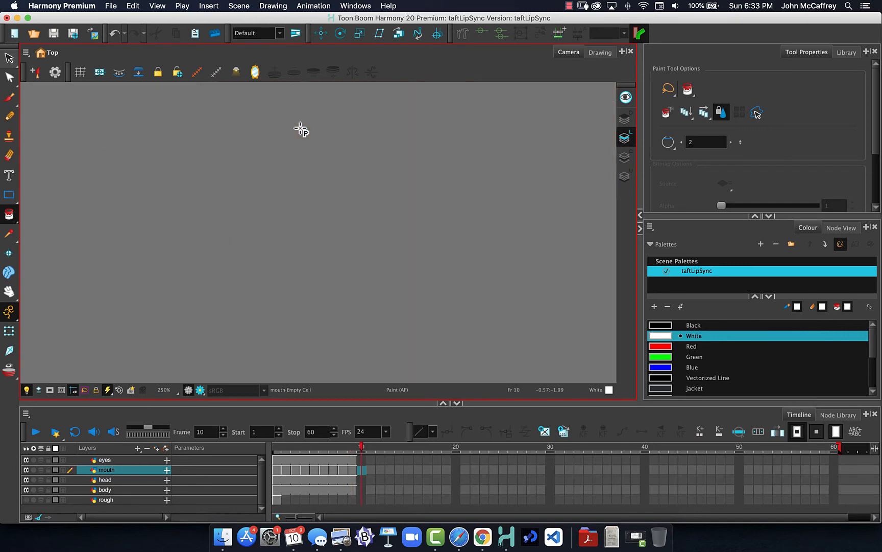
key(comma)
key(comma)
key(comma)
key(comma)
key(comma)
key(comma)
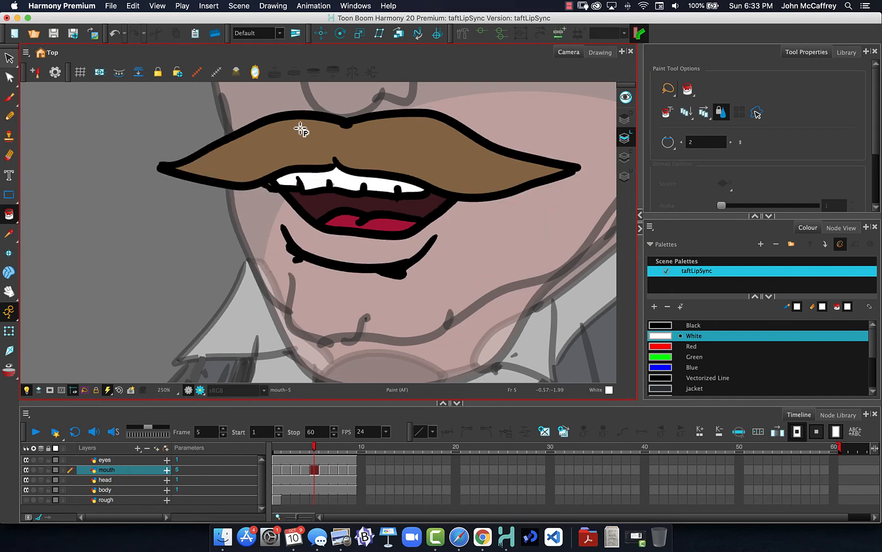
key(comma)
key(comma)
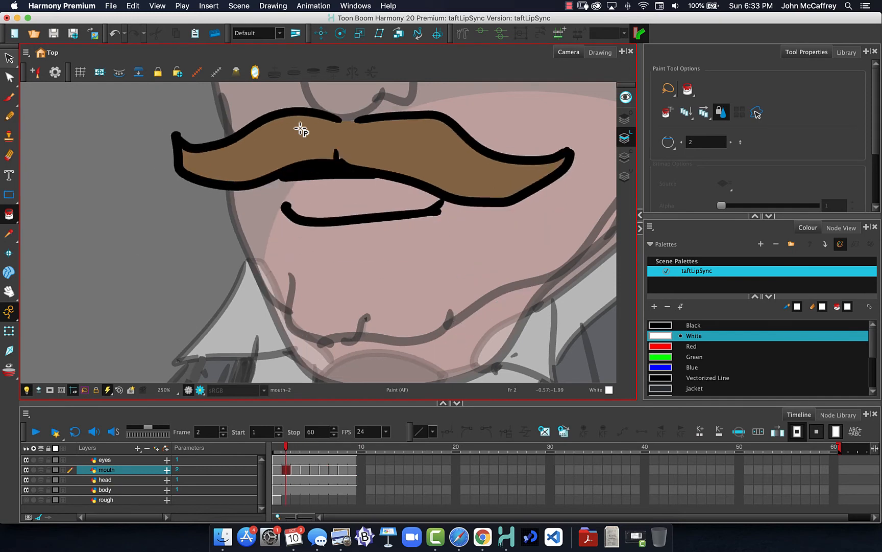
key(period)
key(period)
key(period)
key(period)
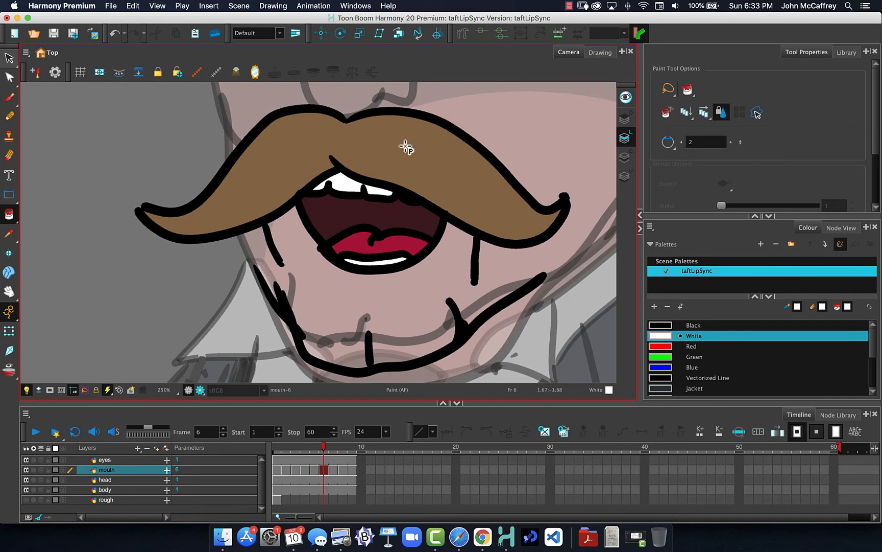
Step: Set the Brush to the skin palette colour and turn on Draw Behind for the mouth drawing at frame 6
key(alt+b)
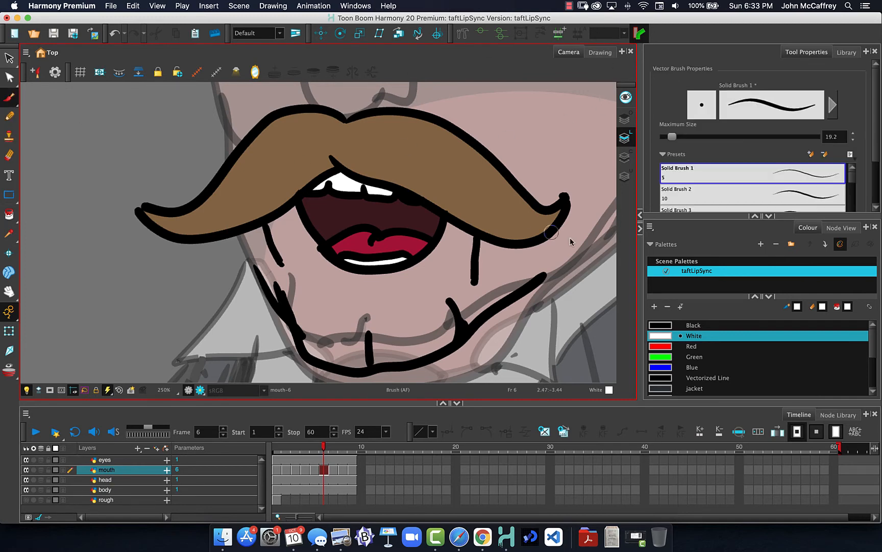
scroll(875, 342, down, 3)
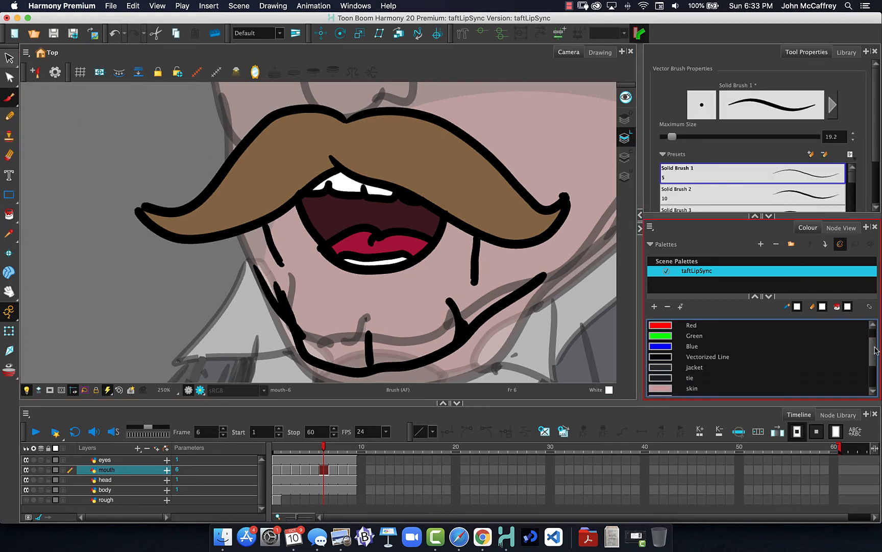
click(682, 378)
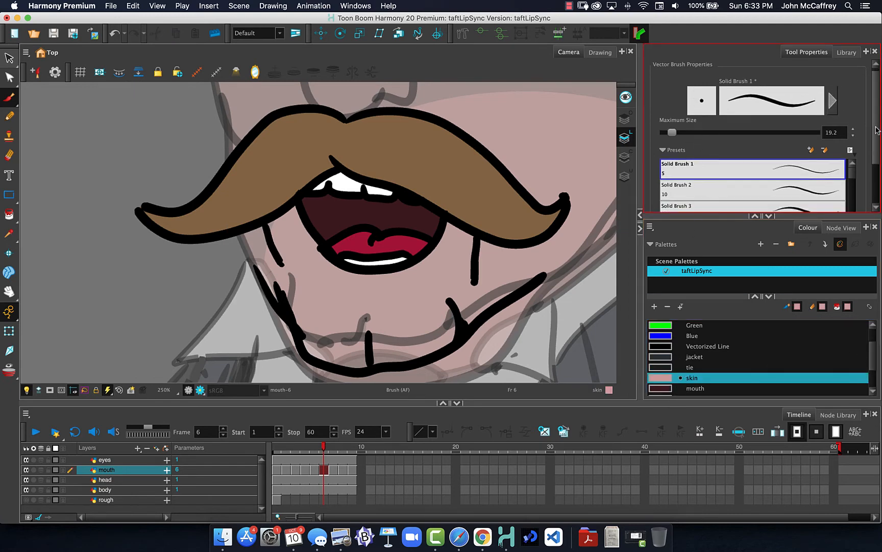
scroll(720, 187, down, 3)
click(668, 189)
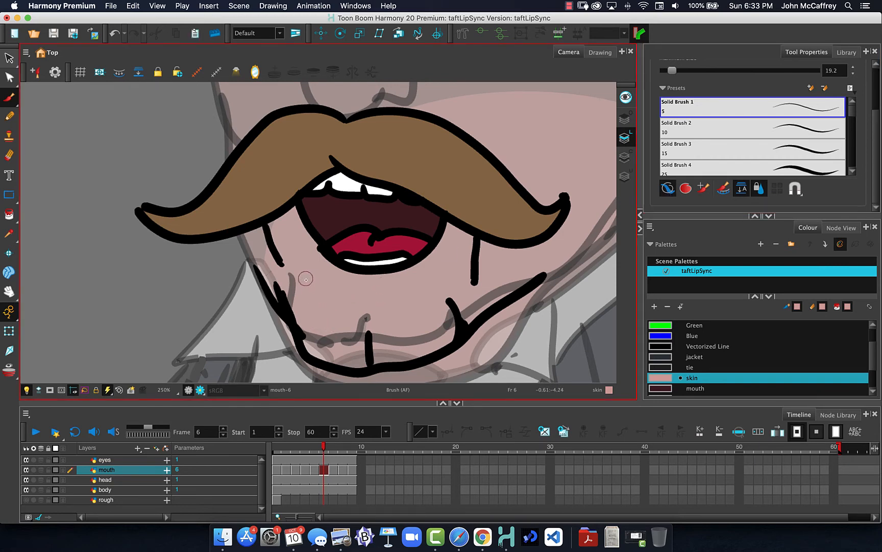
Step: Try skin-coloured brush strokes behind the moustache and mouth lines at frame 6, and undo them
mouse_move(308, 271)
mouse_down()
mouse_move(212, 135)
mouse_move(430, 263)
mouse_move(475, 154)
mouse_move(311, 194)
mouse_up()
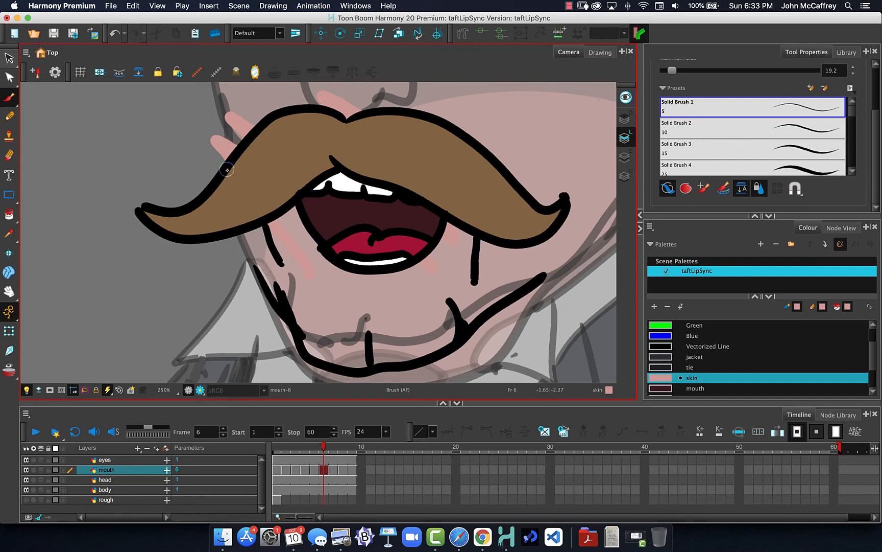
key(super+z)
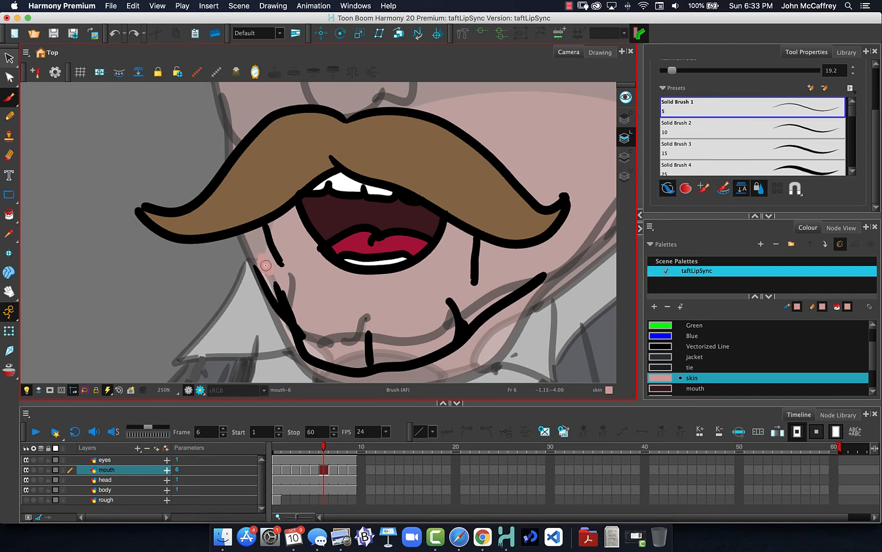
Step: Enlarge the brush to 39.5 and paint skin colour behind the chin and jaw lines of the mouth drawing at frame 6
key(o)
mouse_move(287, 275)
mouse_down()
mouse_move(278, 261)
mouse_move(274, 278)
mouse_move(316, 348)
mouse_move(358, 360)
mouse_move(326, 340)
mouse_move(326, 312)
mouse_move(289, 274)
mouse_move(370, 337)
mouse_move(352, 316)
mouse_up()
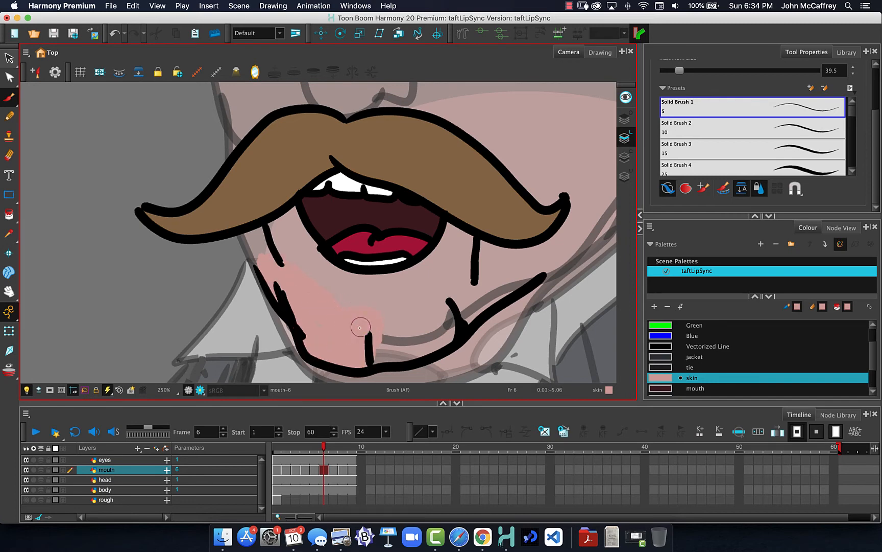
mouse_move(371, 354)
mouse_down()
mouse_move(430, 340)
mouse_move(525, 273)
mouse_move(371, 326)
mouse_move(393, 328)
mouse_up()
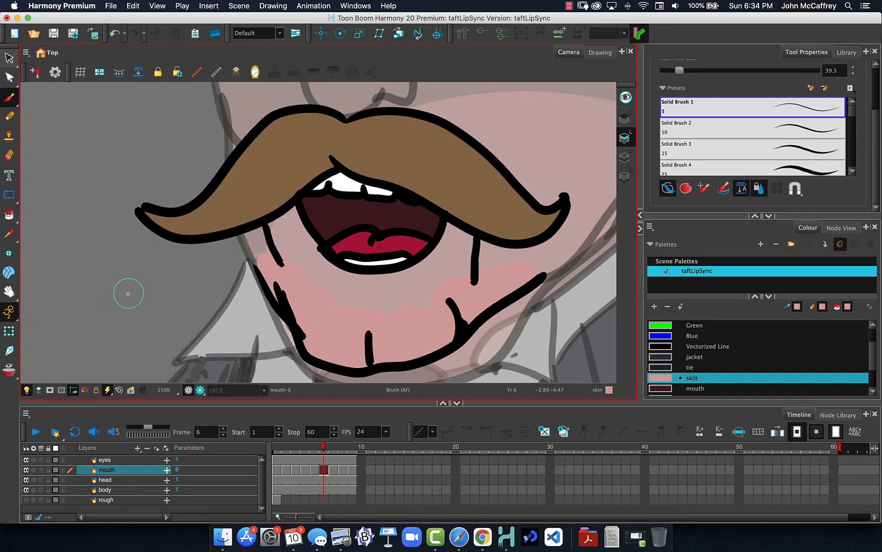
Step: Check the skin paint at frame 6 by switching the light table off and on and toggling the mouth layer's visibility
click(26, 391)
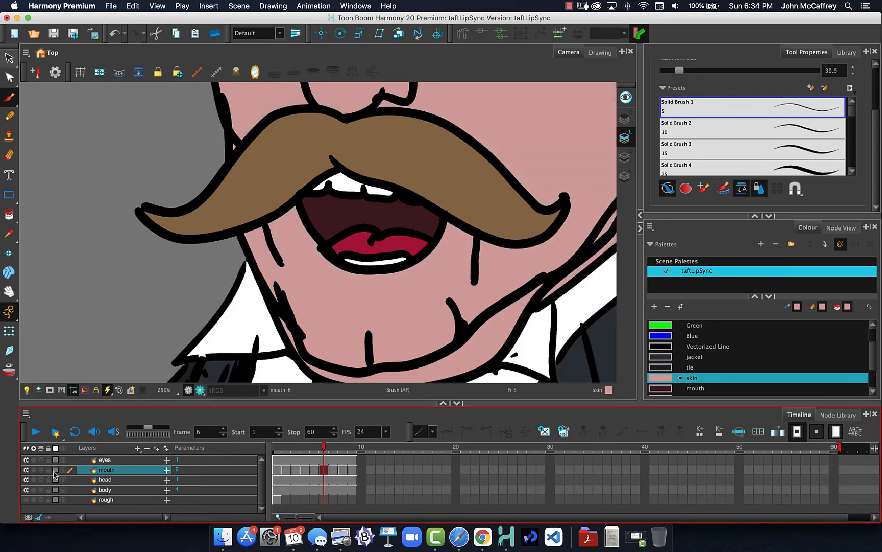
click(25, 471)
click(26, 471)
click(25, 472)
click(25, 472)
click(28, 390)
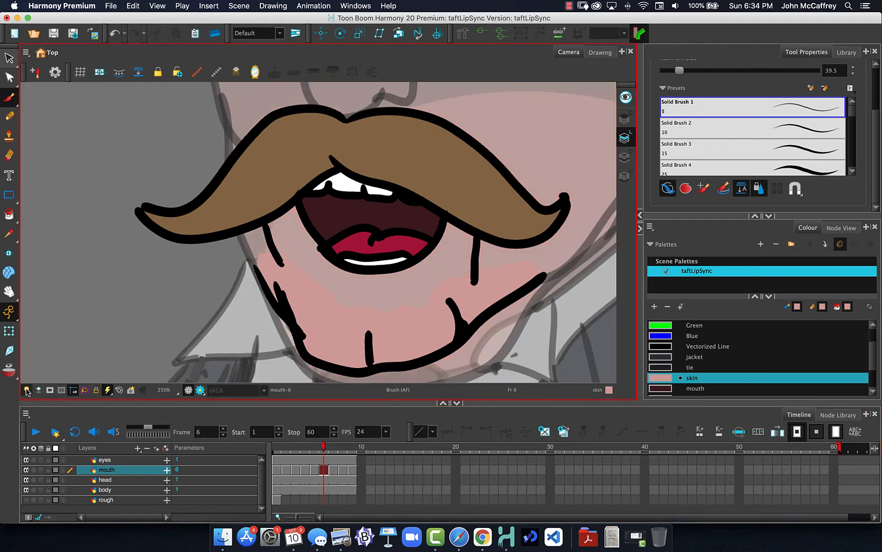
Step: Paint skin colour behind the open jaw and chin lines of the mouth drawing at frame 7
key(period)
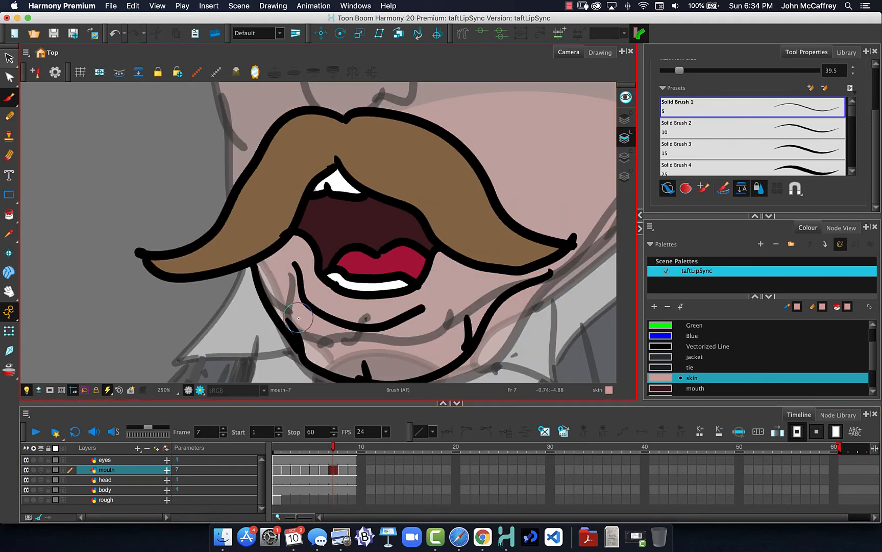
scroll(299, 315, down, 3)
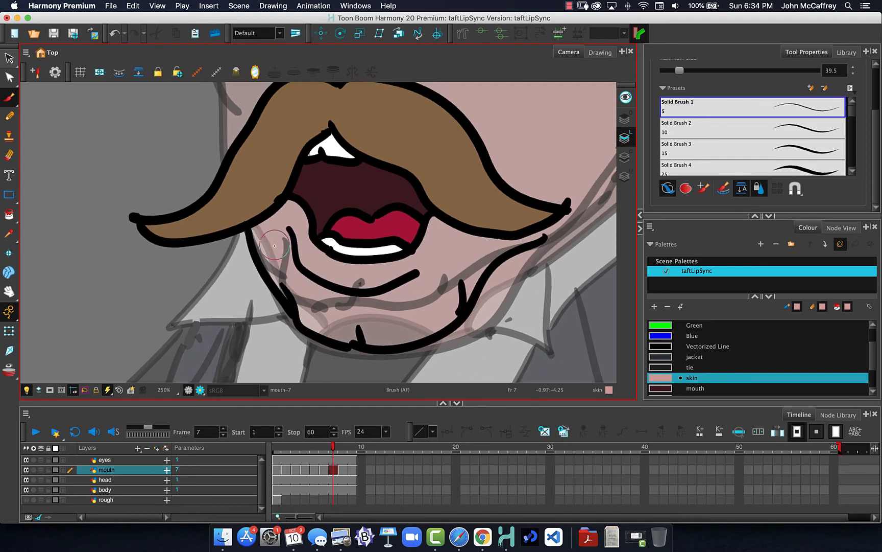
mouse_move(274, 250)
mouse_down()
mouse_move(281, 270)
mouse_move(271, 250)
mouse_move(281, 283)
mouse_move(317, 322)
mouse_move(407, 336)
mouse_move(432, 329)
mouse_move(491, 252)
mouse_move(524, 236)
mouse_move(397, 312)
mouse_move(448, 270)
mouse_move(373, 305)
mouse_move(357, 292)
mouse_move(353, 308)
mouse_move(380, 304)
mouse_move(367, 286)
mouse_move(319, 293)
mouse_move(259, 225)
mouse_move(284, 269)
mouse_up()
Step: Flip through the remaining mouth drawings up to frame 10 and back to frame 1 to check the skin paint
key(period)
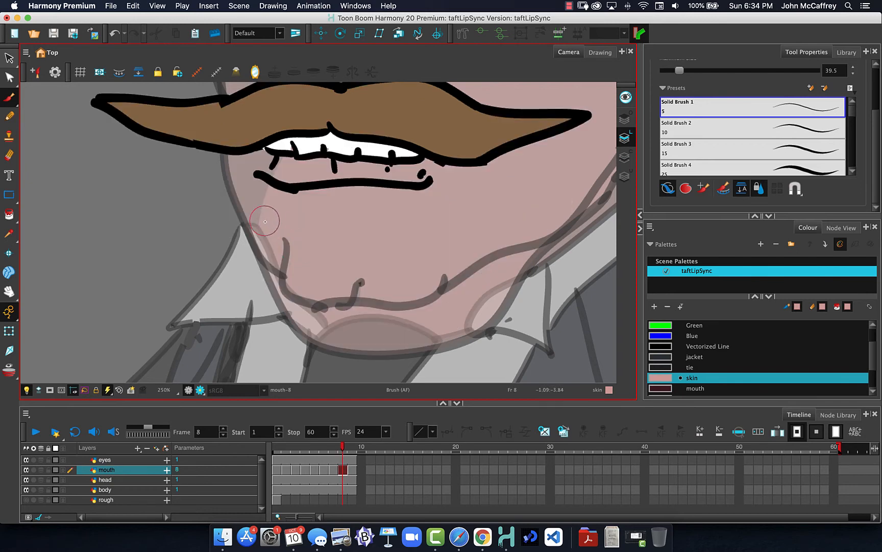
key(period)
key(period)
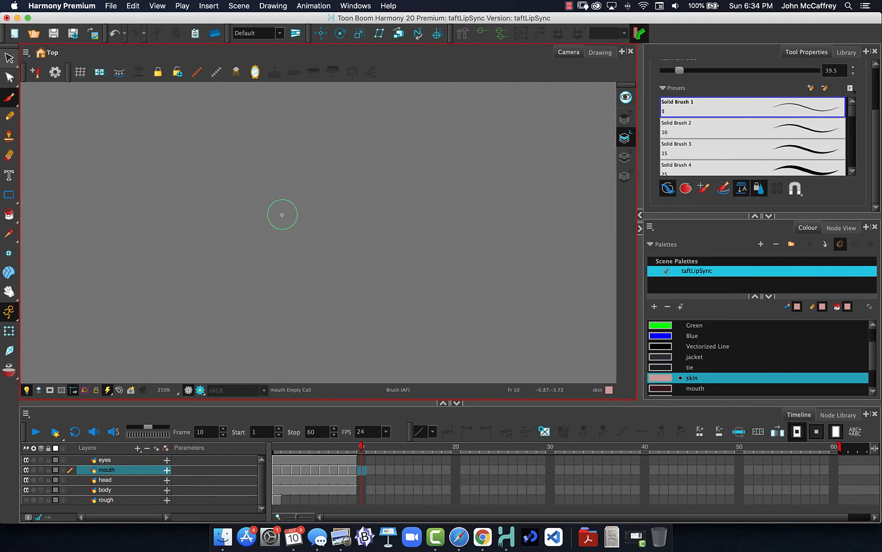
key(comma)
key(comma)
key(comma)
key(comma)
key(comma)
key(comma)
key(comma)
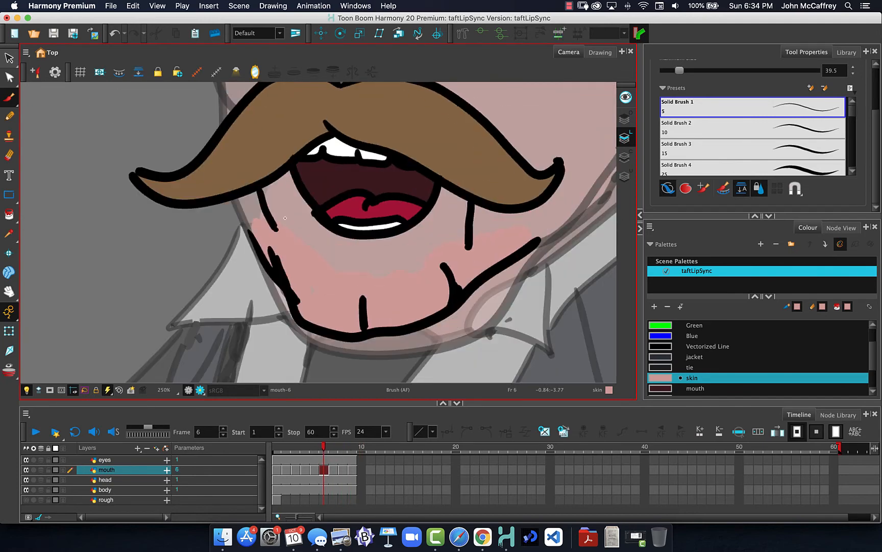
key(comma)
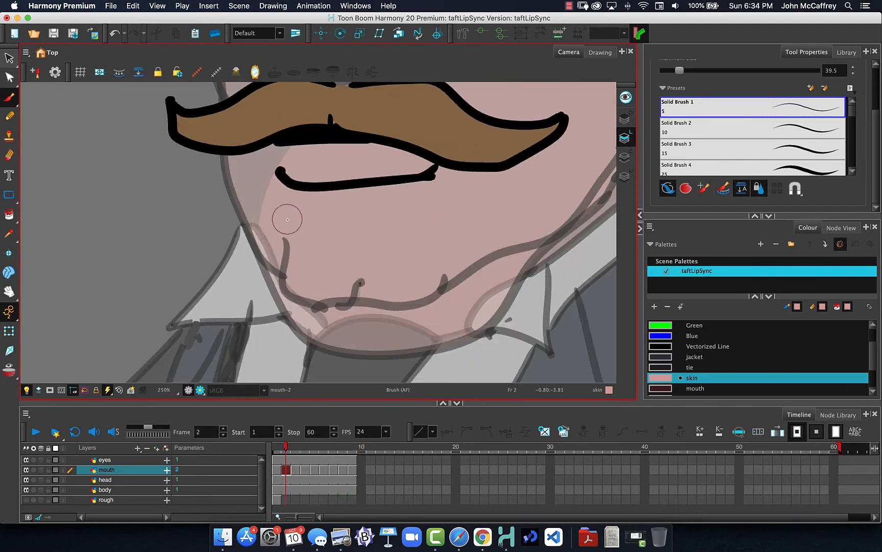
key(comma)
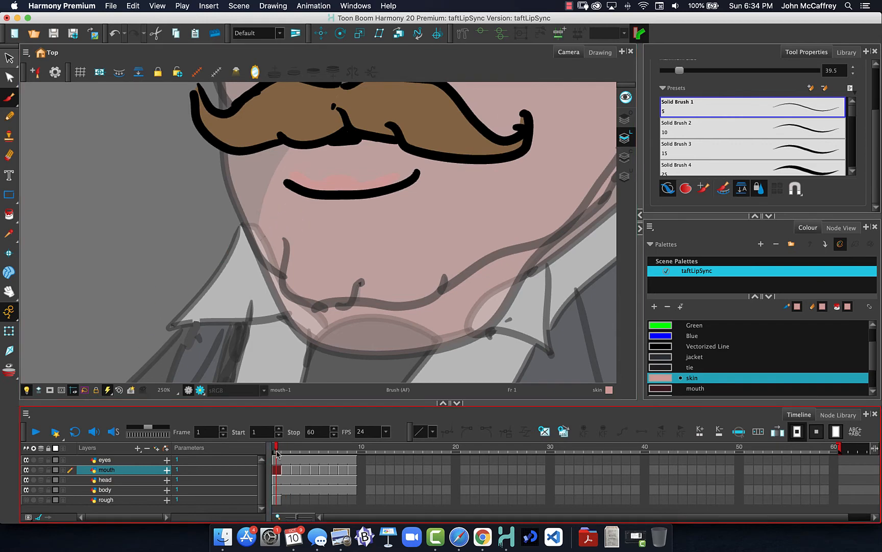
mouse_move(280, 450)
mouse_down()
mouse_move(351, 450)
mouse_move(248, 449)
mouse_up()
Step: Turn off the light table and scrub the timeline to review the mouth drawings on the whole head
click(26, 390)
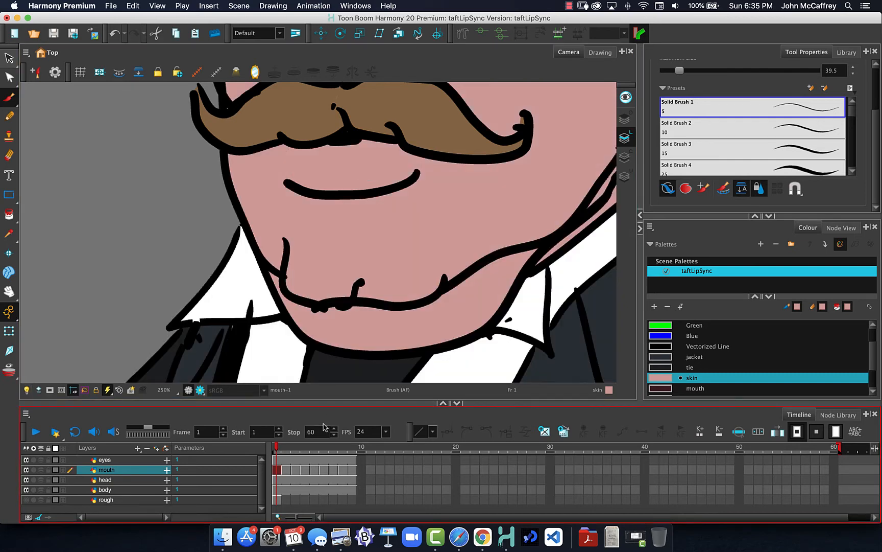
scroll(366, 359, down, 3)
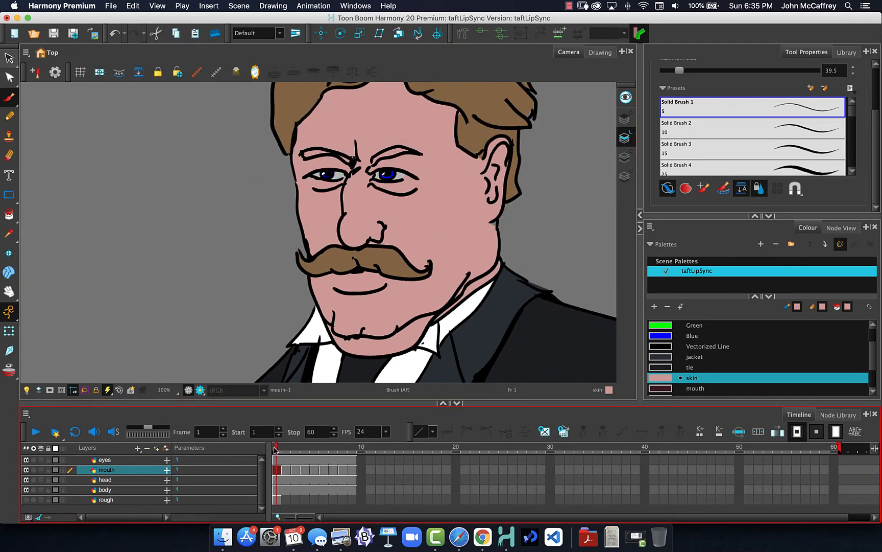
mouse_move(275, 450)
mouse_down()
mouse_move(343, 445)
mouse_move(272, 441)
mouse_move(366, 443)
mouse_move(202, 435)
mouse_up()
Step: Show the Library's drawing substitution, scrub the first frames, and select the mouth drawing at frame 1
click(847, 52)
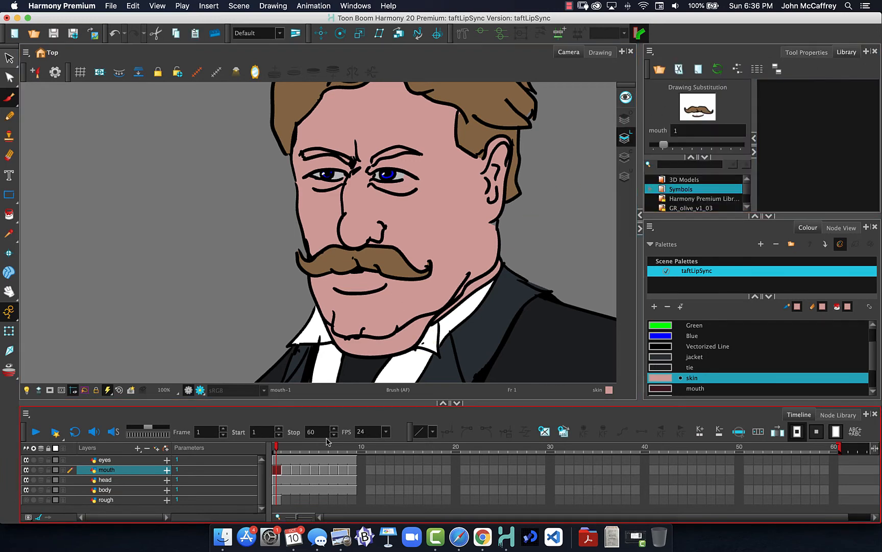
mouse_move(280, 446)
mouse_down()
mouse_move(351, 446)
mouse_move(276, 446)
mouse_move(296, 446)
mouse_up()
click(297, 462)
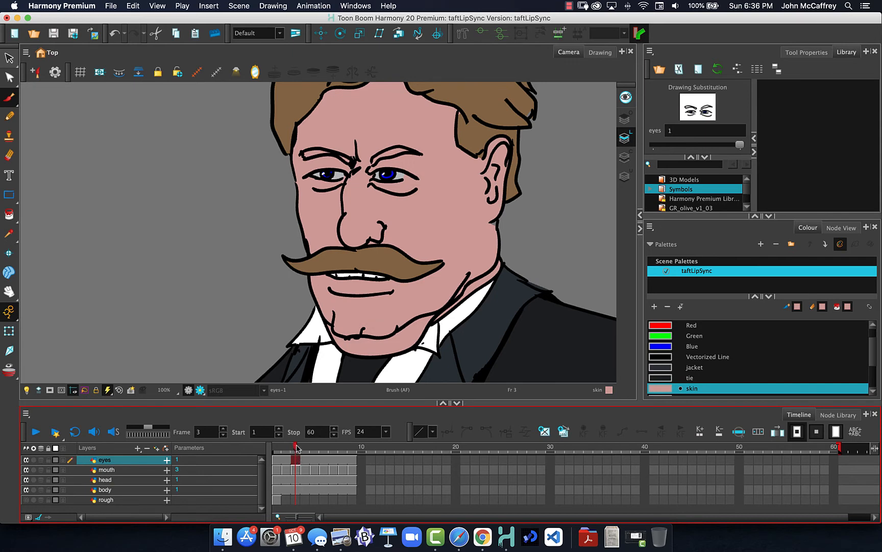
drag(295, 447, 272, 452)
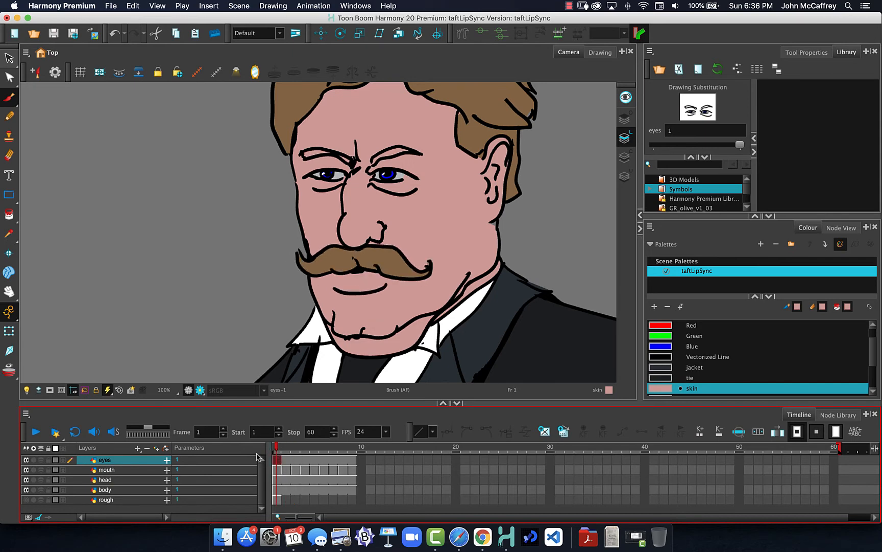
click(276, 470)
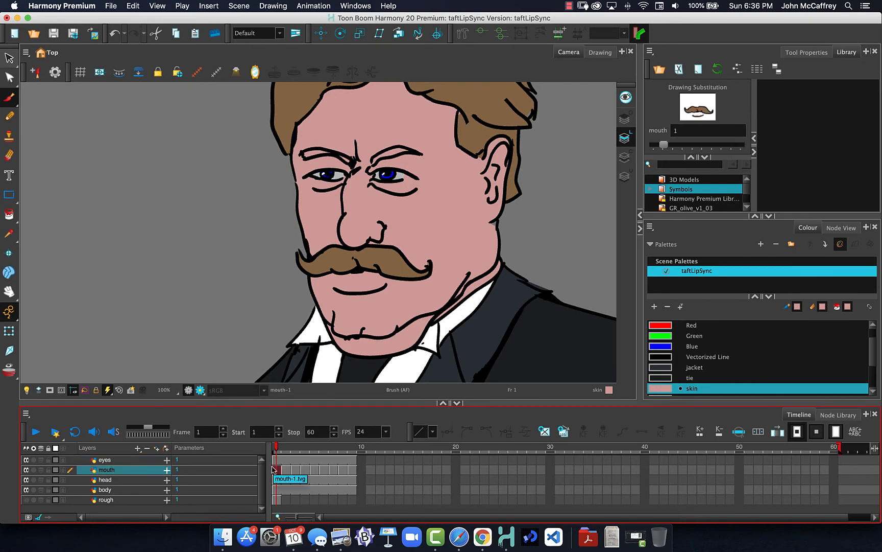
Step: Switch to Safari to consult the mouth chart and phoneme list in the lip-sync documentation, and return to Harmony
click(459, 536)
scroll(210, 233, up, 1)
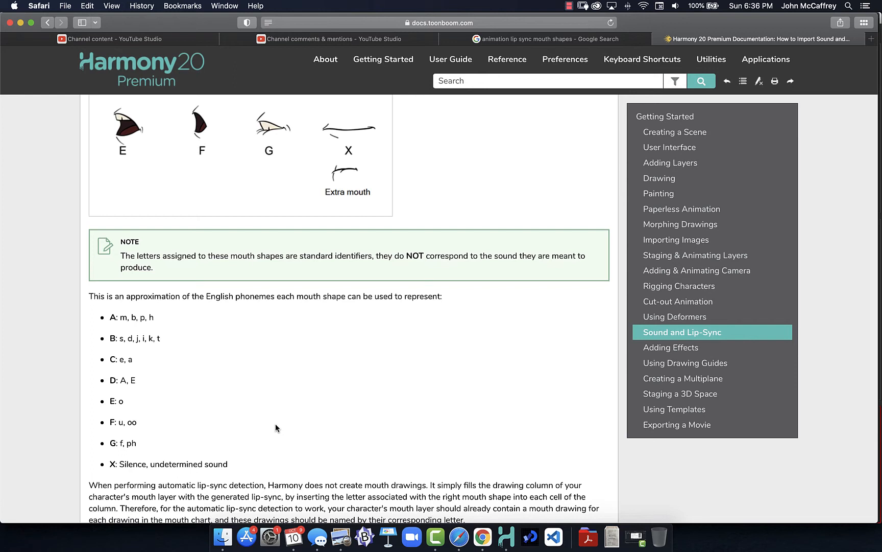
scroll(276, 428, up, 4)
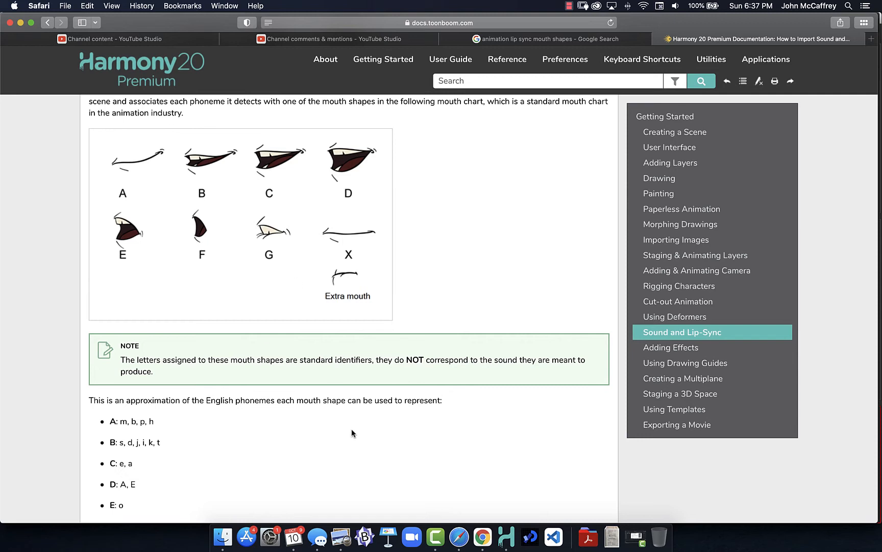
click(507, 540)
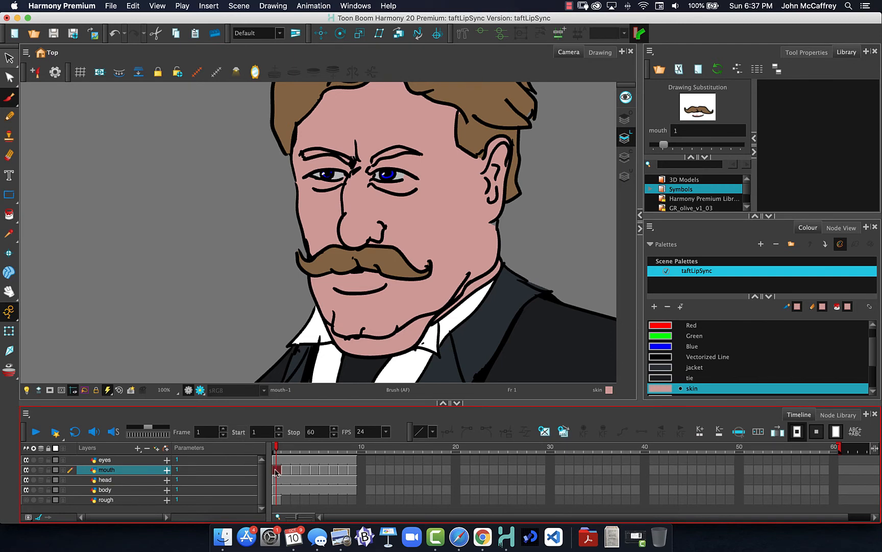
Step: Rename the mouth drawing at frame 1 as X and check its name in the drawing substitution
right_click(276, 471)
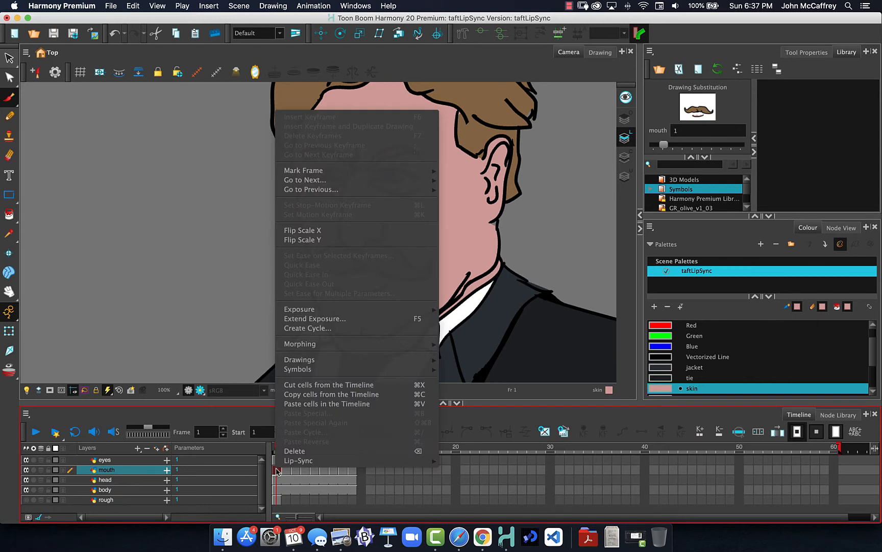
mouse_move(313, 362)
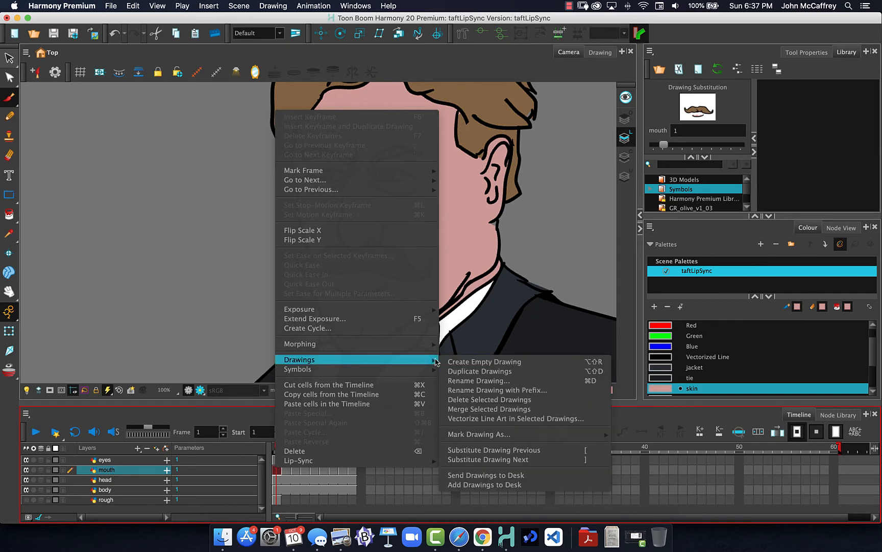
click(574, 383)
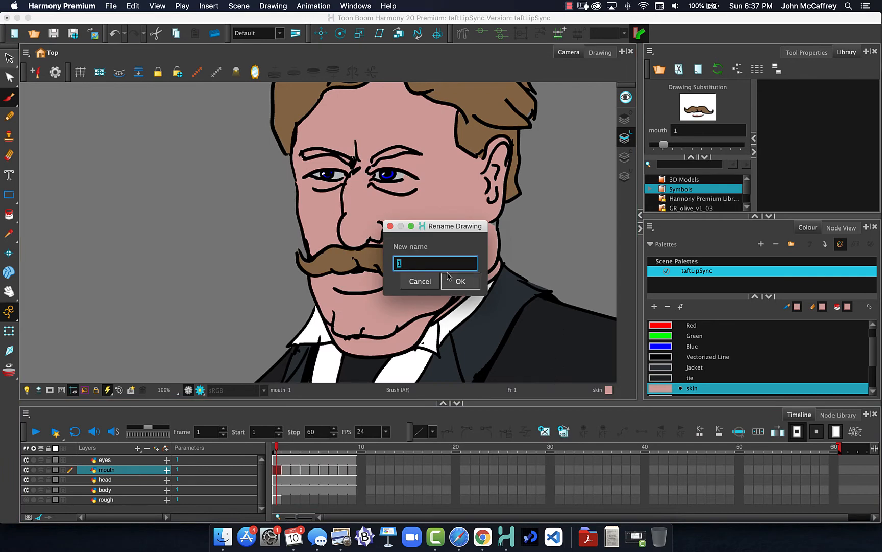
text(X)
click(459, 281)
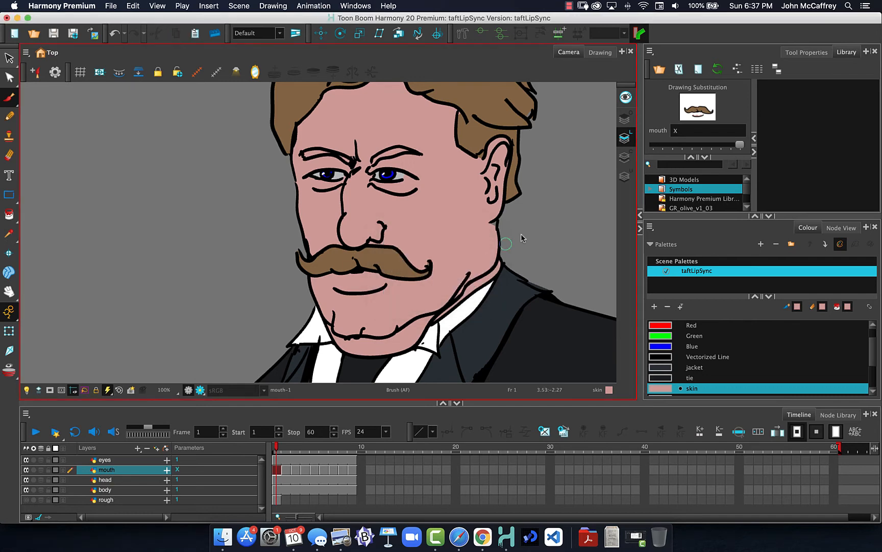
click(687, 129)
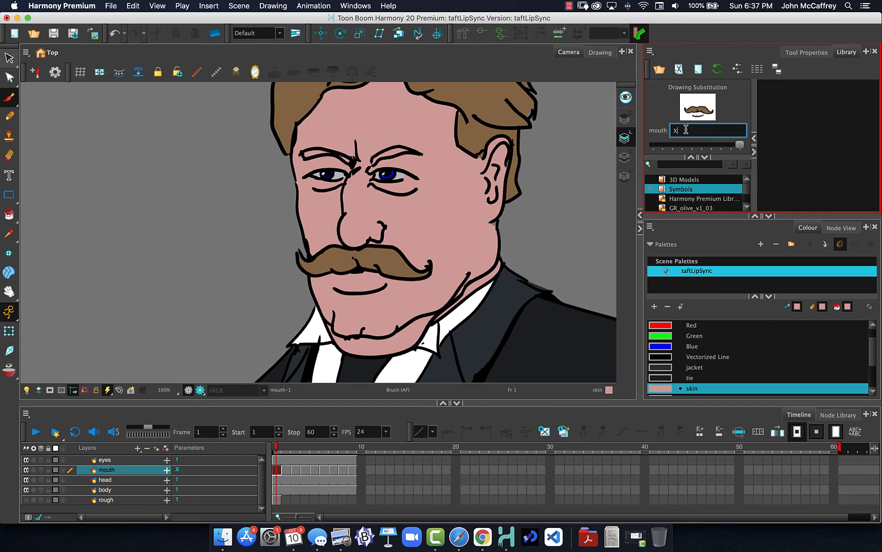
key(Return)
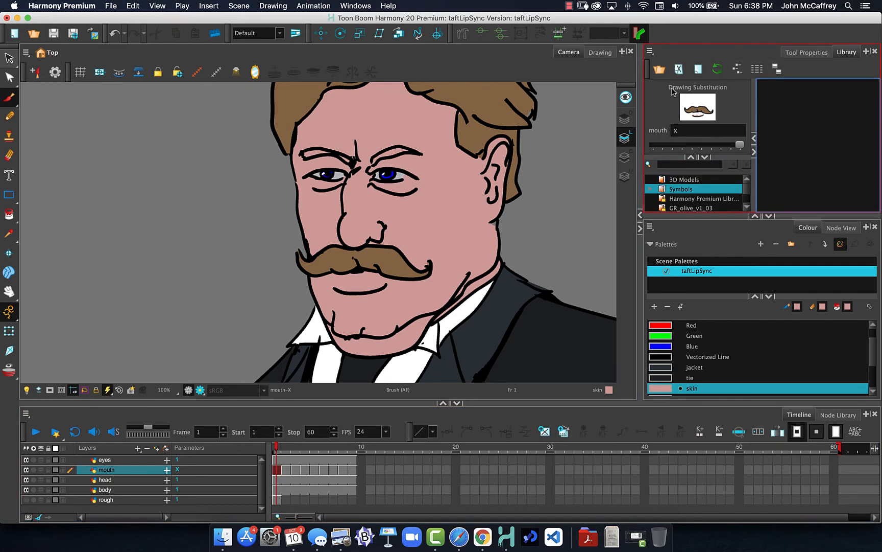
Step: Rename the mouth drawing at frame 2 as A
click(285, 470)
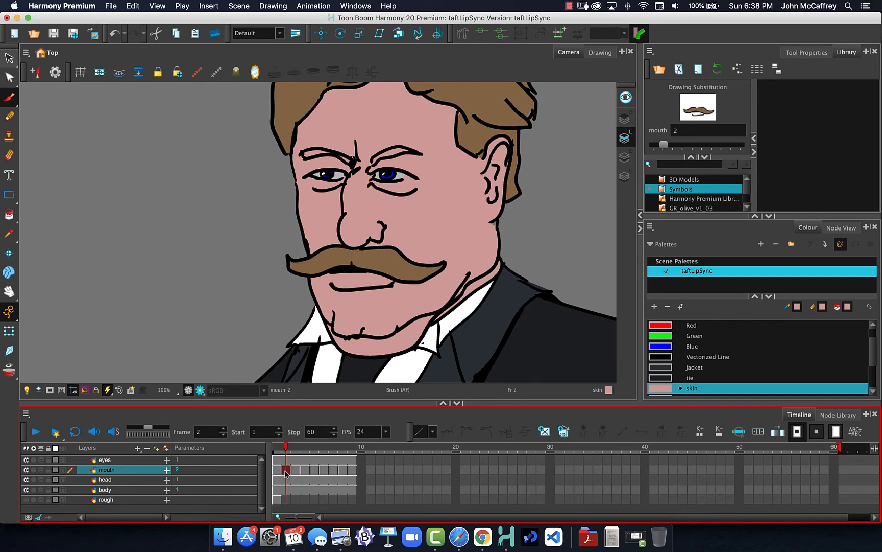
key(super+d)
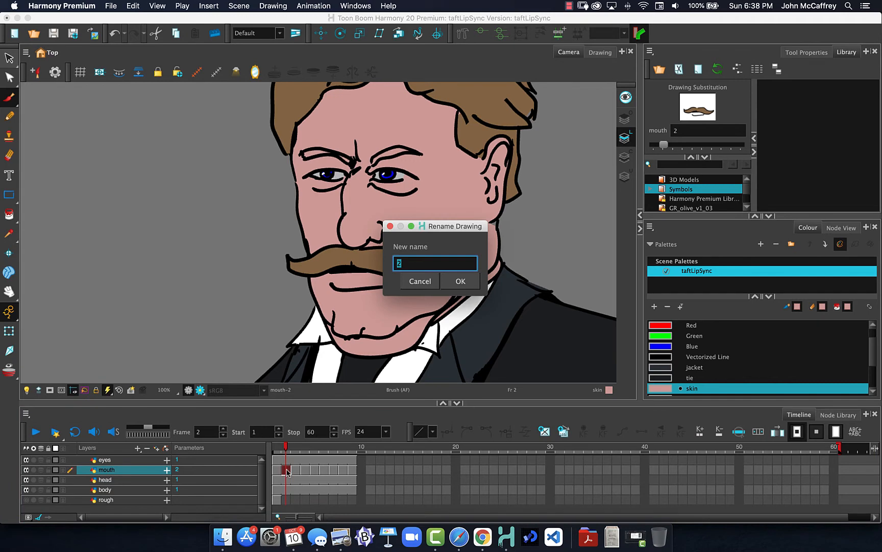
text(A)
key(Return)
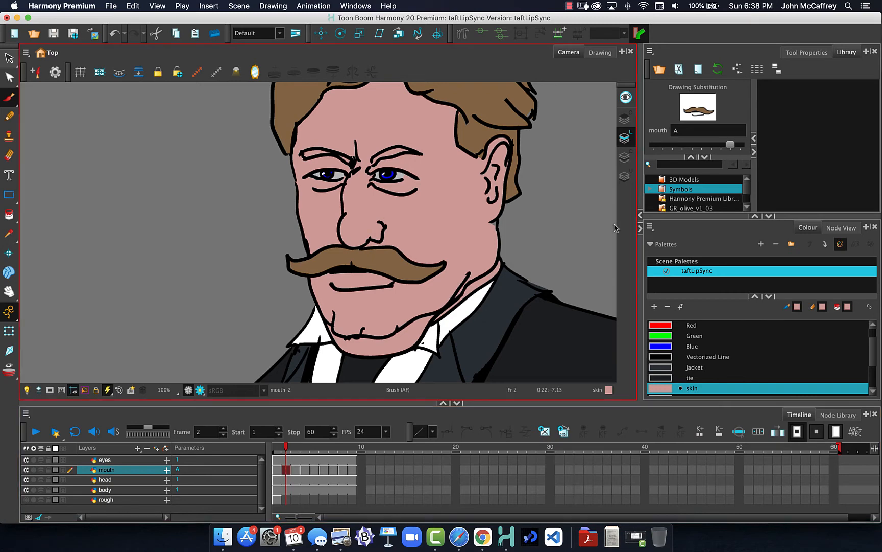
Step: Rename the mouth drawing at frame 3 as B
click(293, 472)
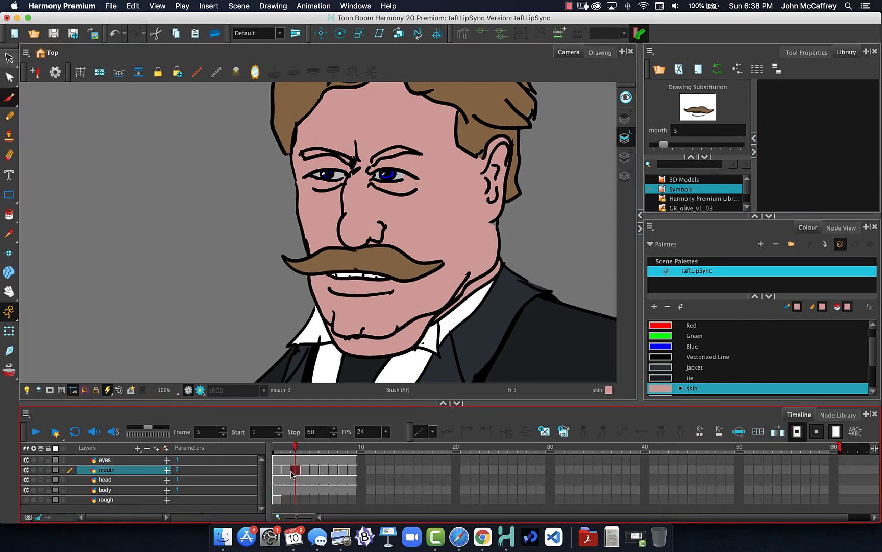
right_click(292, 473)
mouse_move(315, 362)
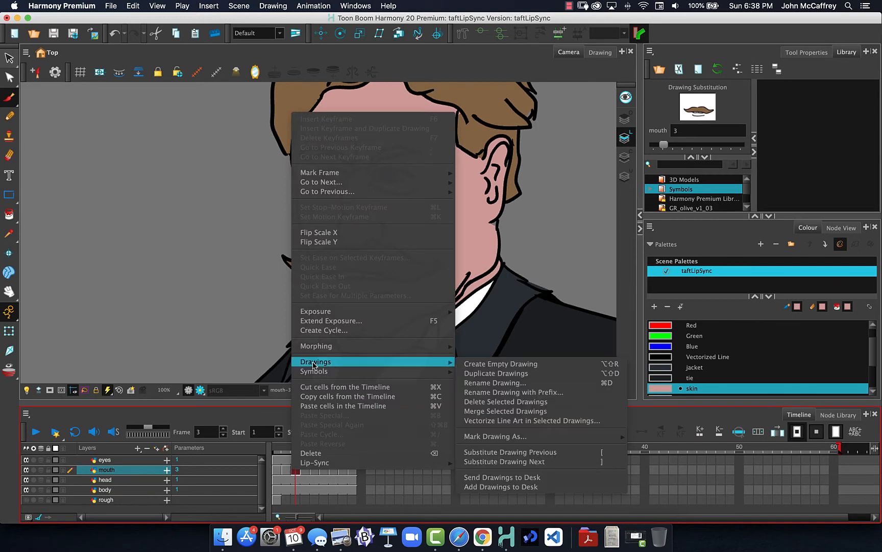
click(483, 383)
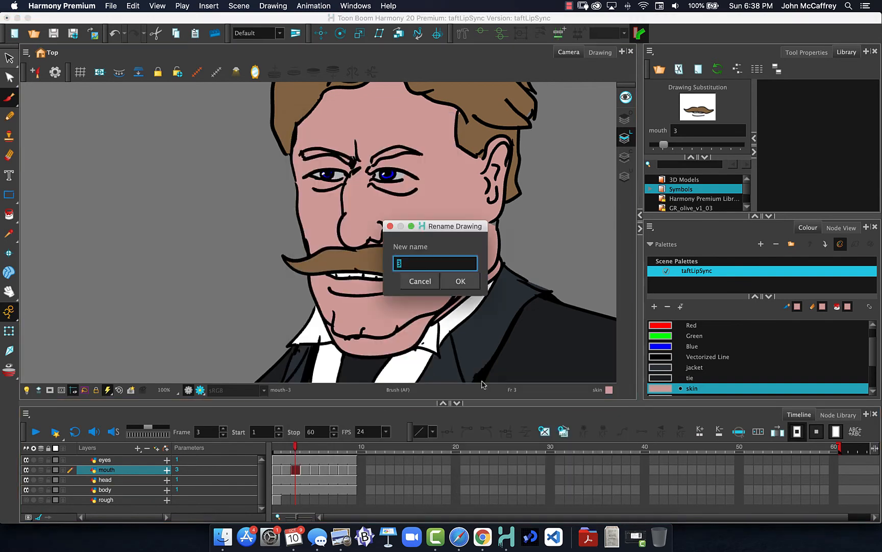
text(B)
click(454, 281)
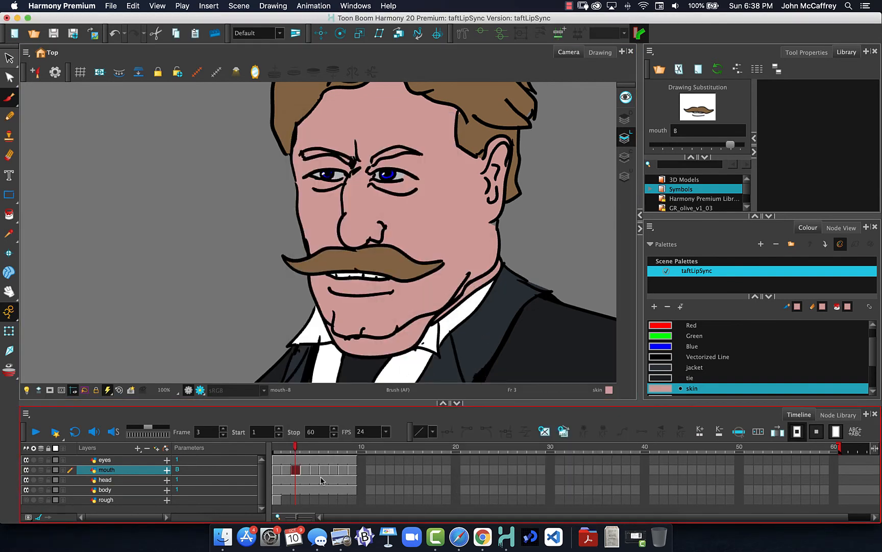
Step: Rename the mouth drawing at frame 4 as C
click(305, 470)
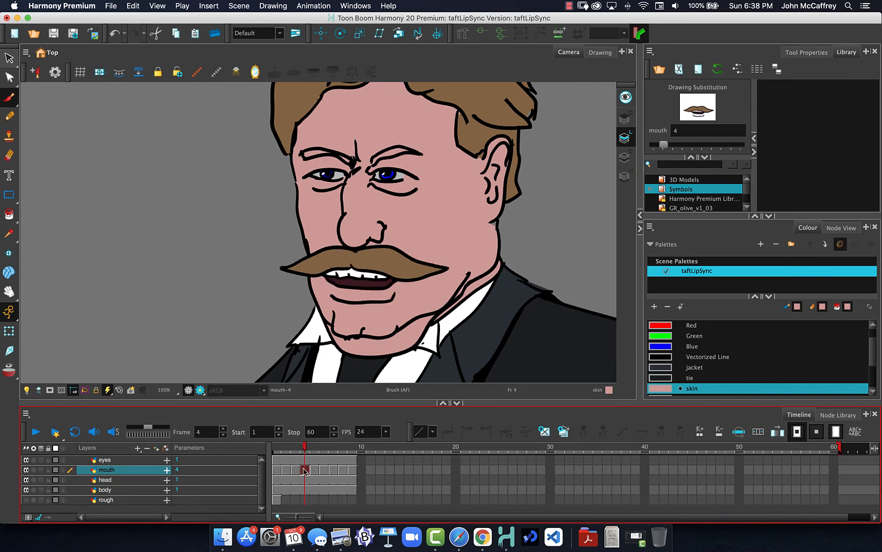
key(super+d)
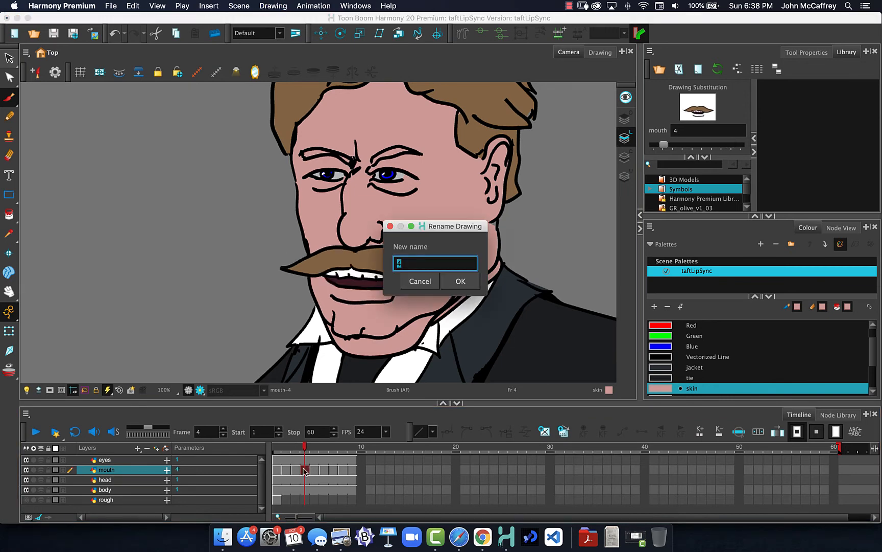
text(C)
click(459, 280)
Step: Rename the mouth drawing at frame 5 as D
click(317, 470)
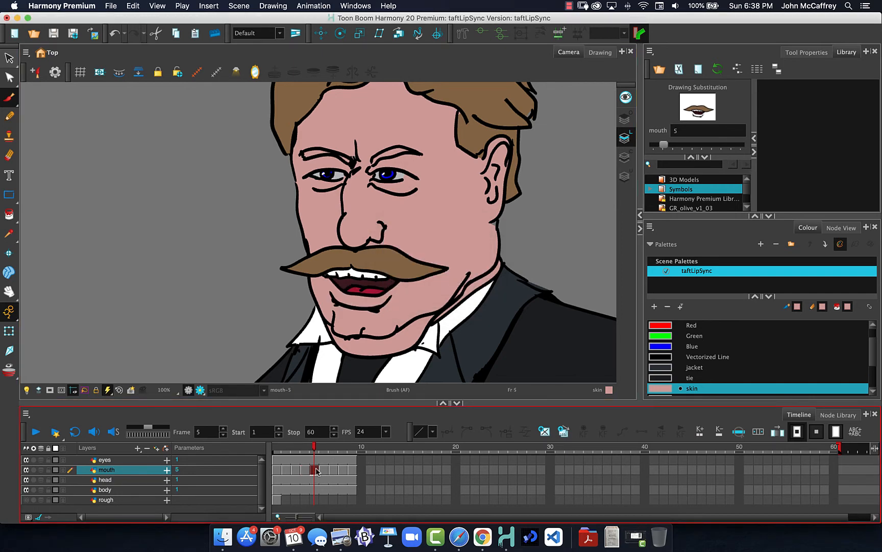
key(super+d)
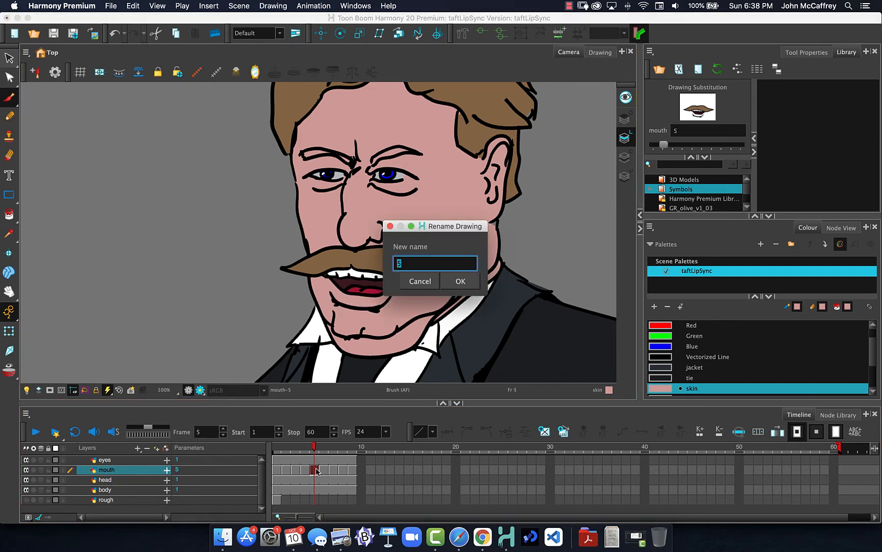
text(D)
click(460, 280)
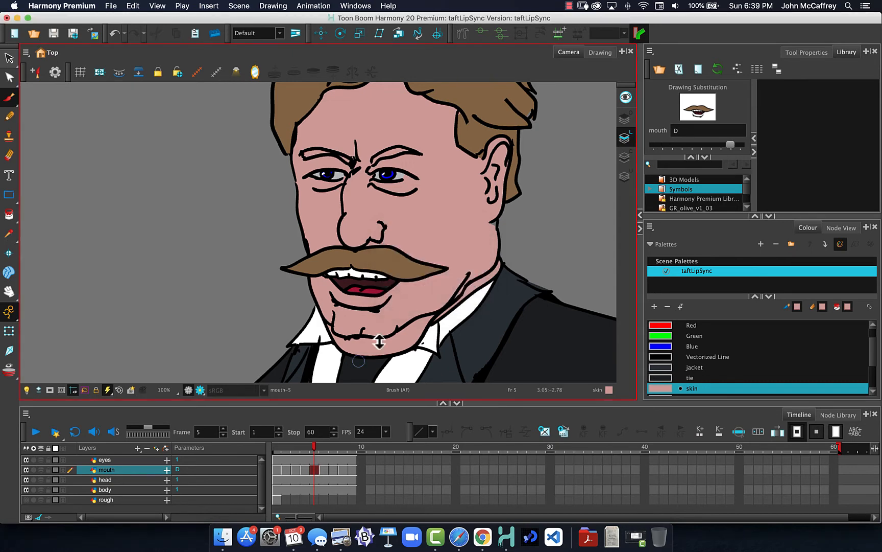
Step: Open the mouth drawing at frame 6 for renaming
click(323, 470)
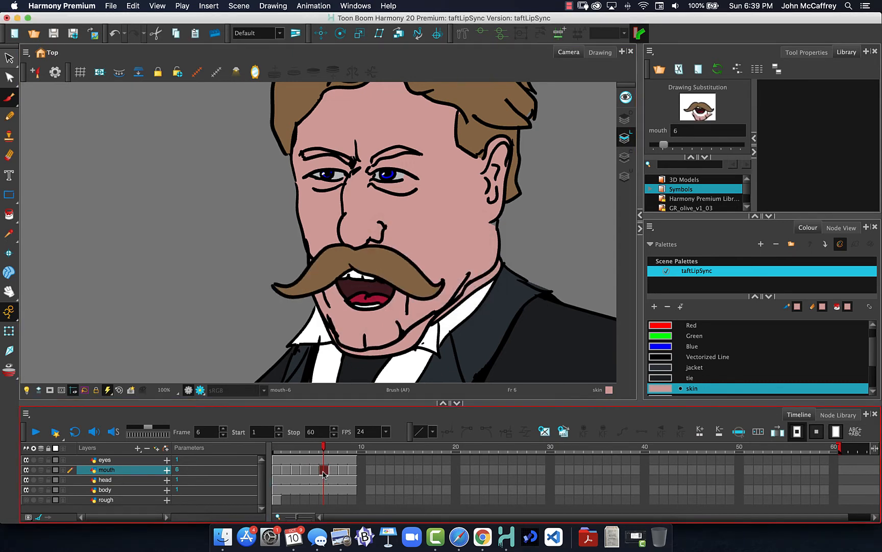
key(super+d)
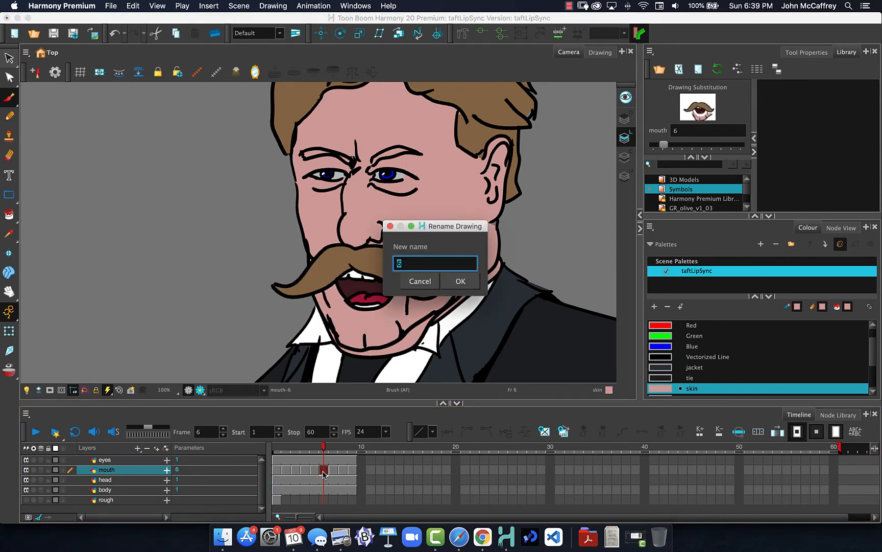
Step: Rename the mouth drawings at frames 6 and 7 as E and F
text(E)
click(450, 280)
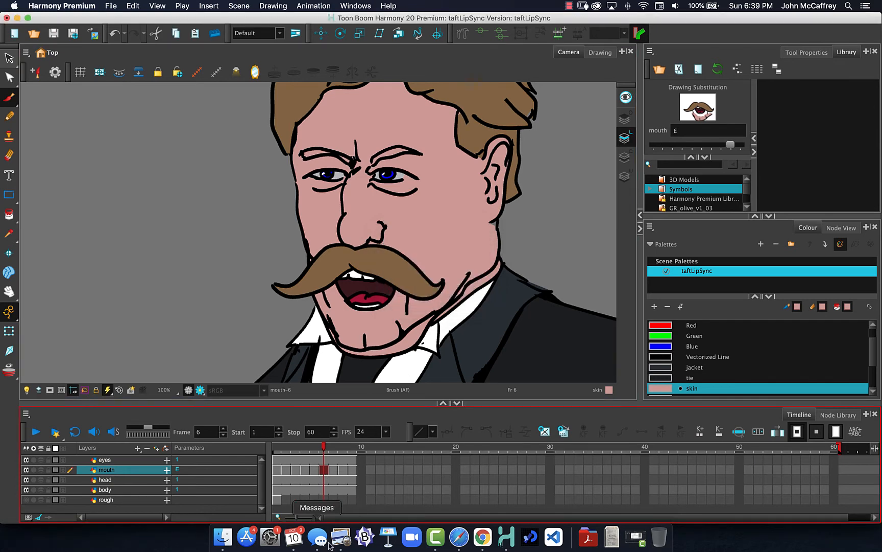
click(335, 471)
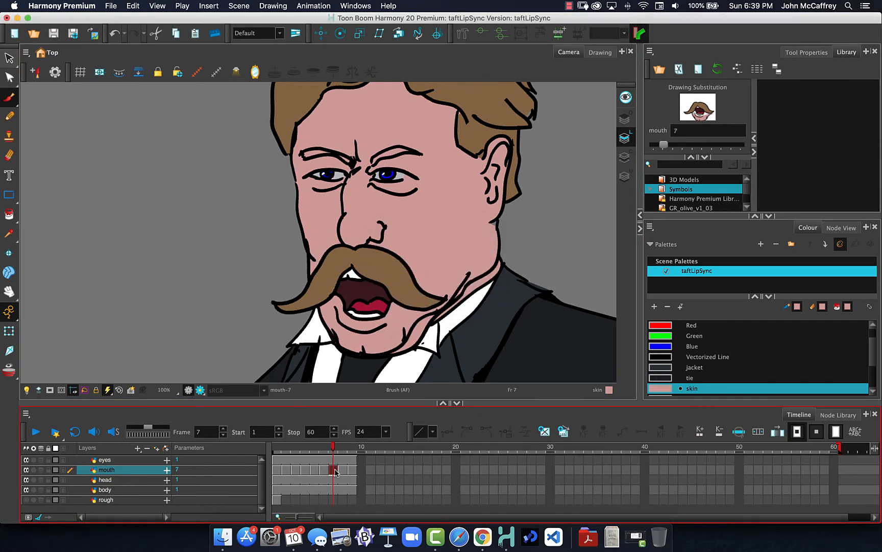
key(super+d)
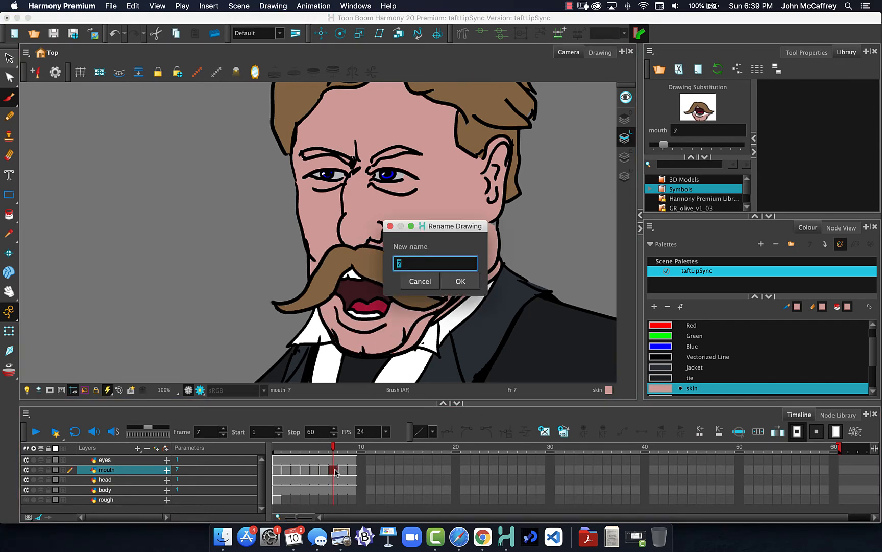
text(F)
click(460, 280)
Step: Rename the mouth drawings at frames 8 and 9 as G and L
click(342, 470)
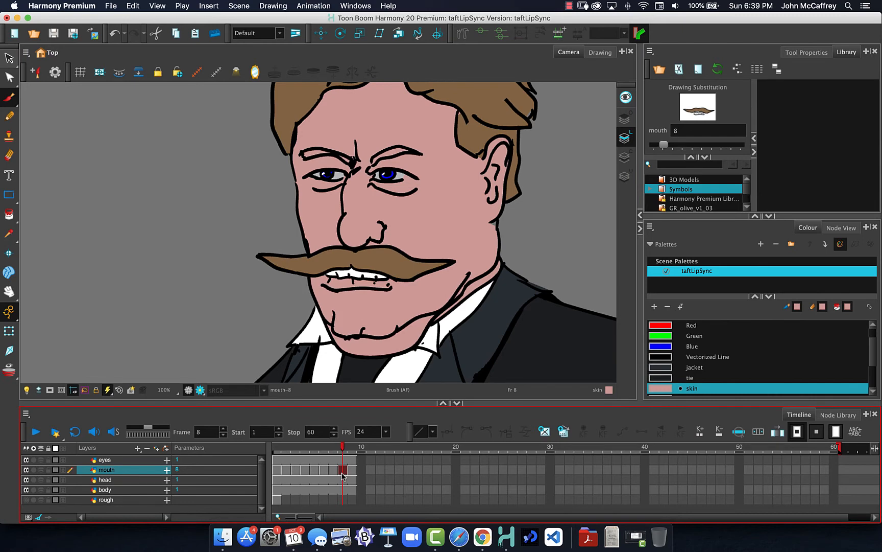
key(super+d)
text(G)
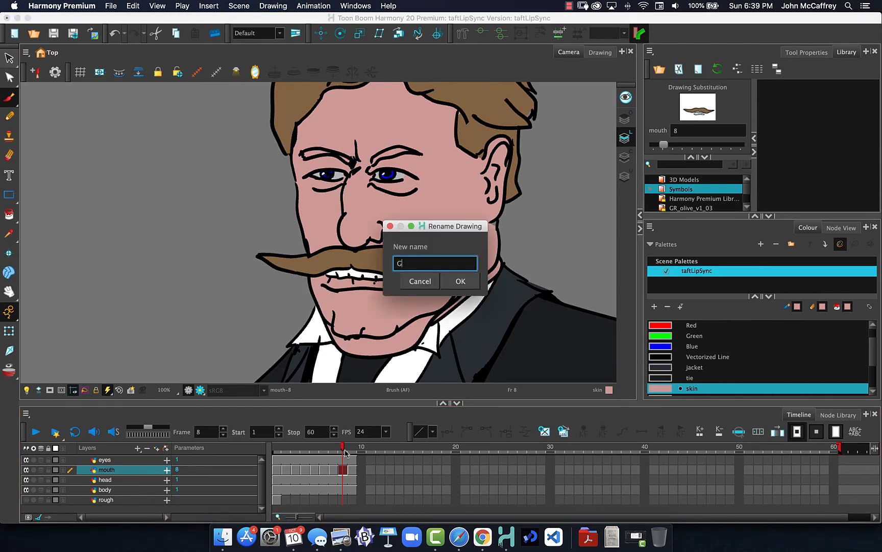
click(457, 285)
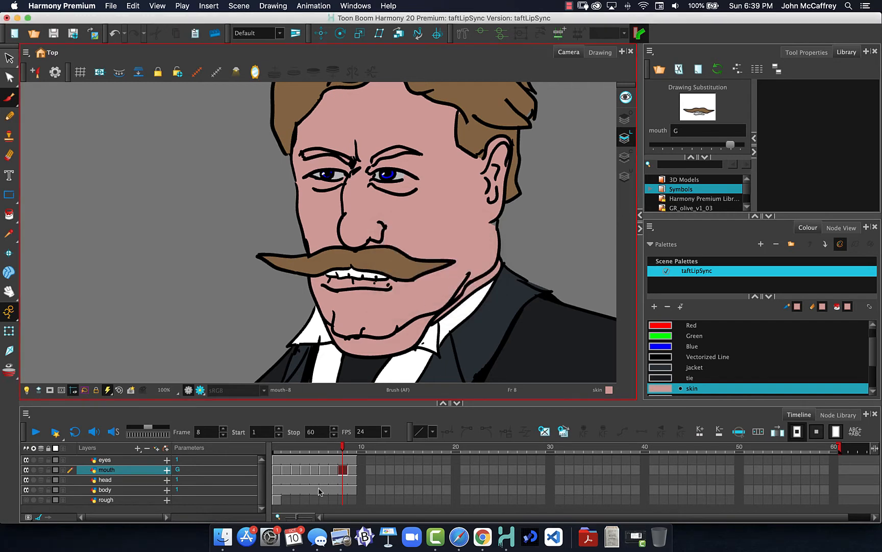
click(352, 470)
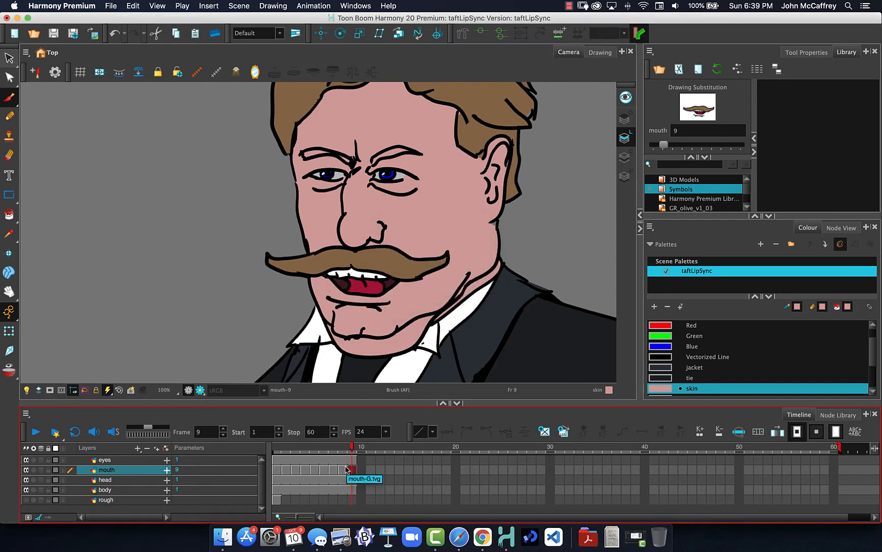
key(super+d)
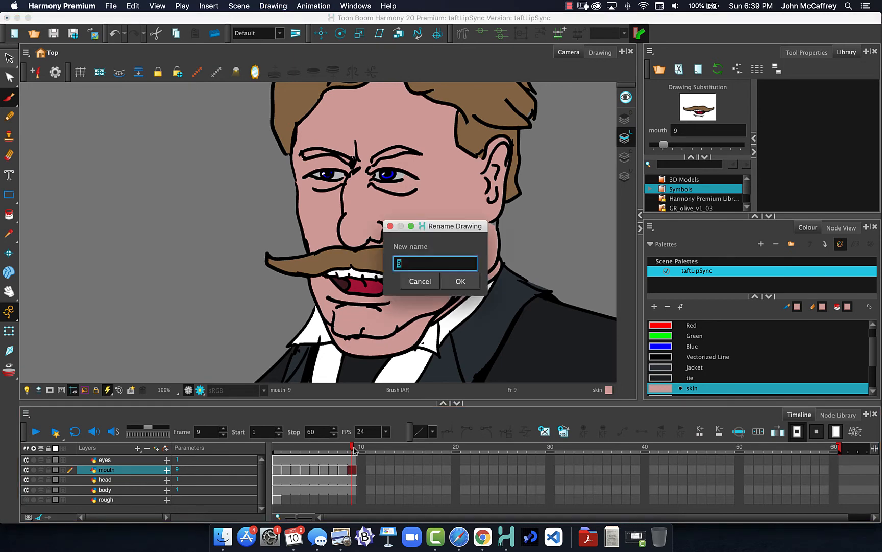
text(L)
click(460, 281)
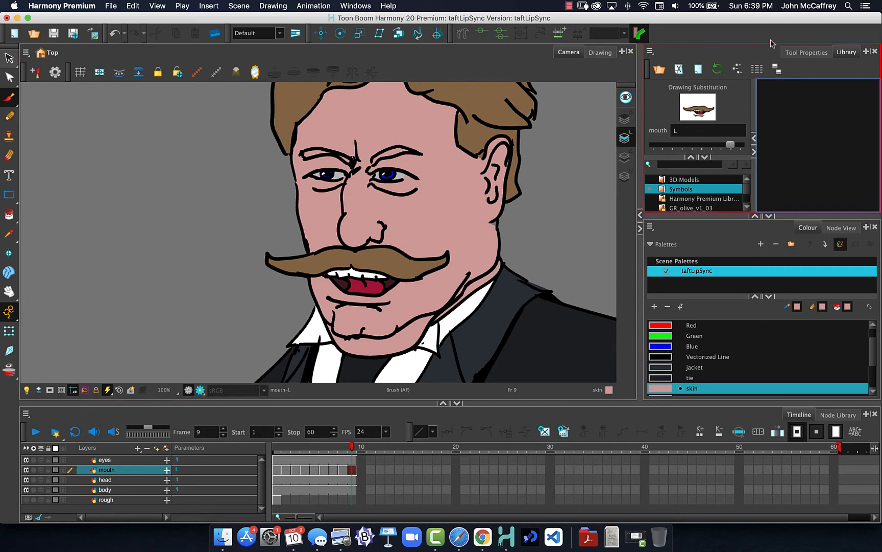
Step: Preview the mouth's drawing substitutions on frame 9 by cycling through them in both directions, finishing on drawing L
mouse_move(731, 147)
mouse_down()
mouse_move(656, 152)
mouse_move(721, 148)
mouse_up()
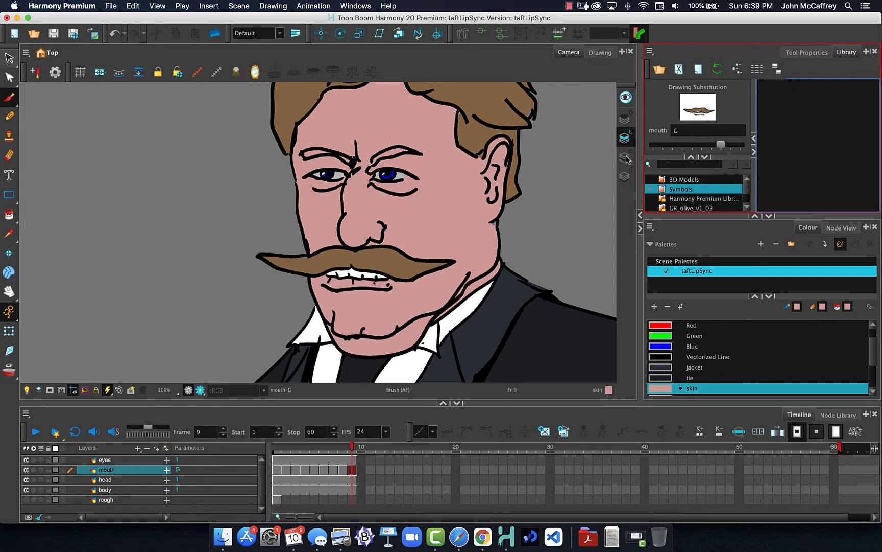
click(663, 144)
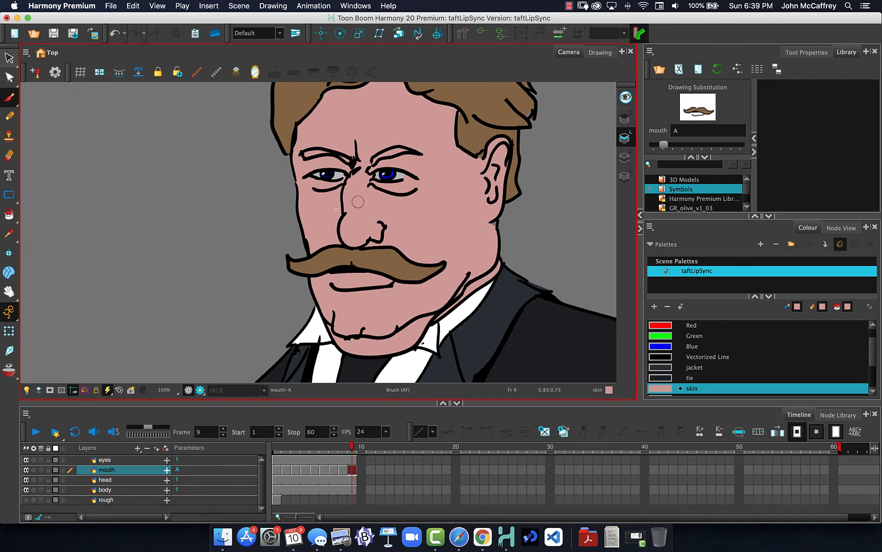
click(9, 59)
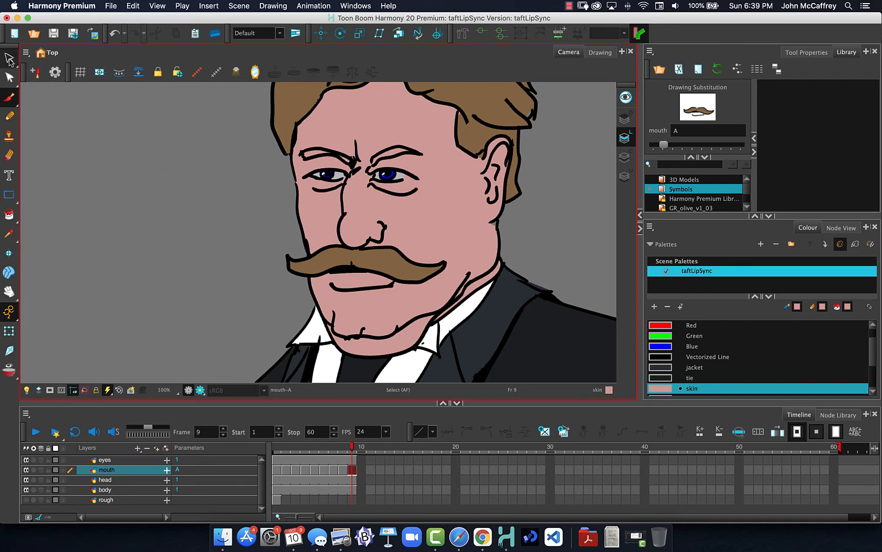
key(equal)
key(equal)
key(equal)
key(equal)
key(equal)
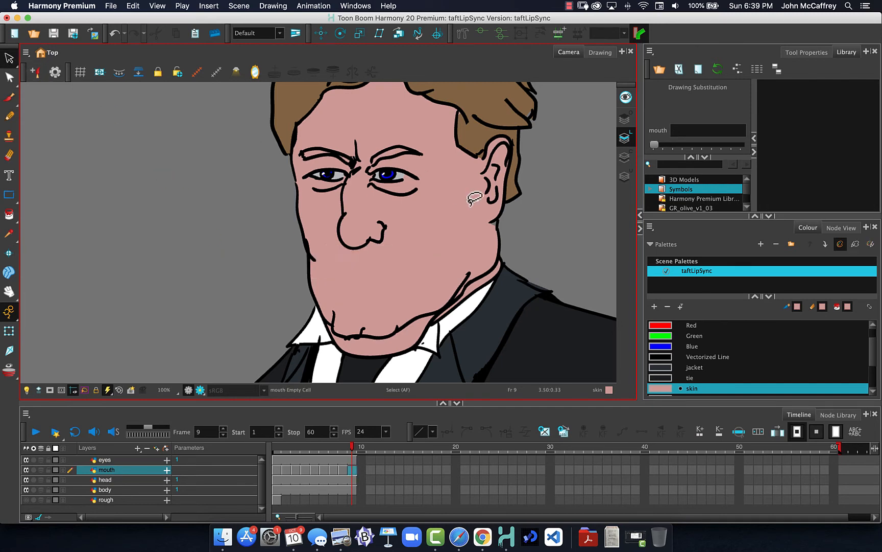
key(equal)
key(equal)
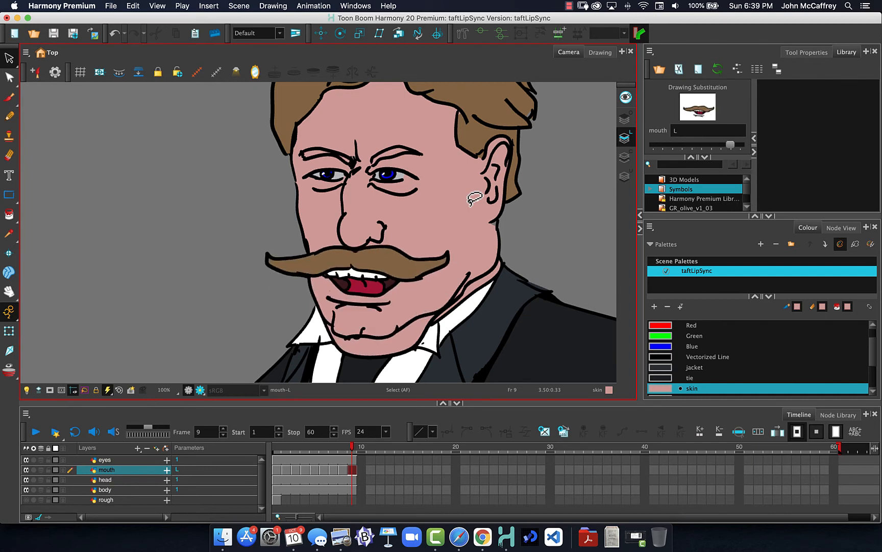
key(minus)
key(minus)
key(minus)
key(minus)
key(minus)
key(minus)
key(minus)
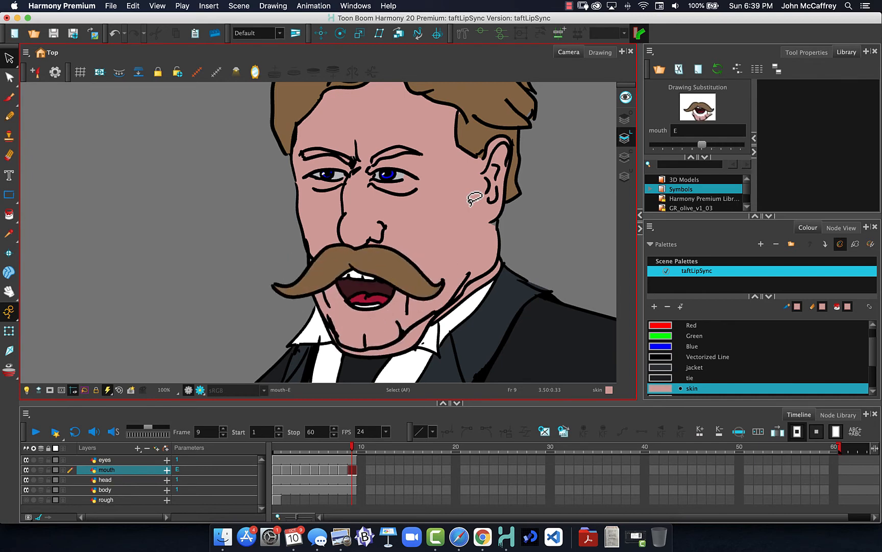
key(equal)
key(equal)
key(equal)
key(equal)
key(equal)
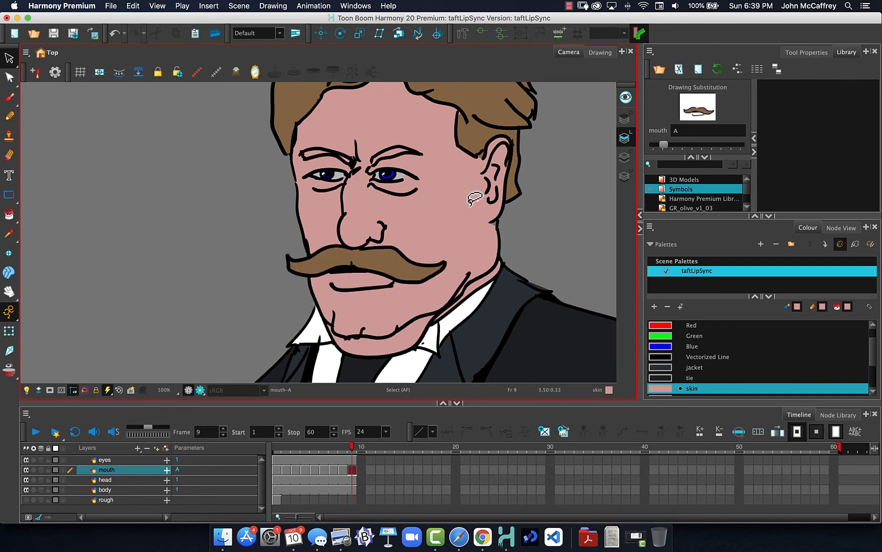
key(equal)
key(equal)
key(equal)
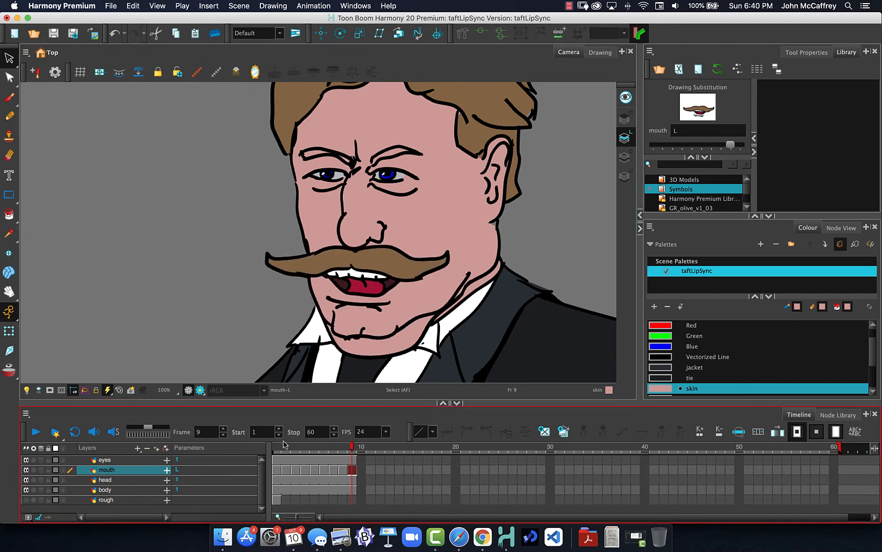
Step: Return to frame 1 and import the sound file taftAudio.mp3 into the scene
click(315, 448)
mouse_move(315, 448)
mouse_down()
mouse_move(278, 449)
mouse_move(355, 449)
mouse_move(262, 446)
mouse_up()
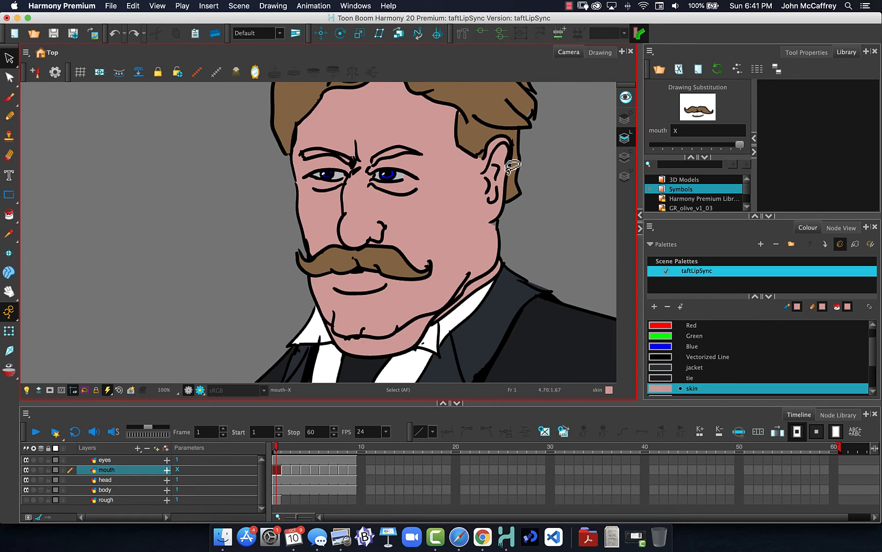
click(104, 3)
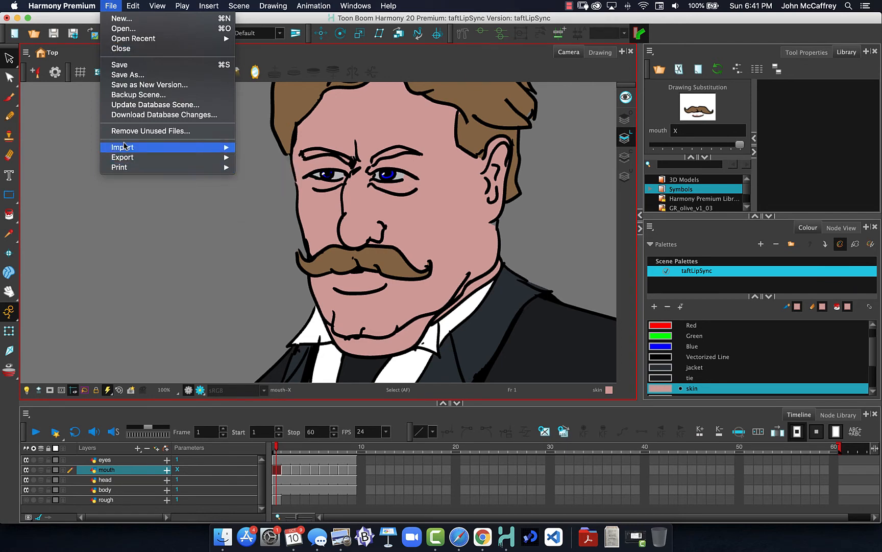
mouse_move(124, 148)
click(258, 187)
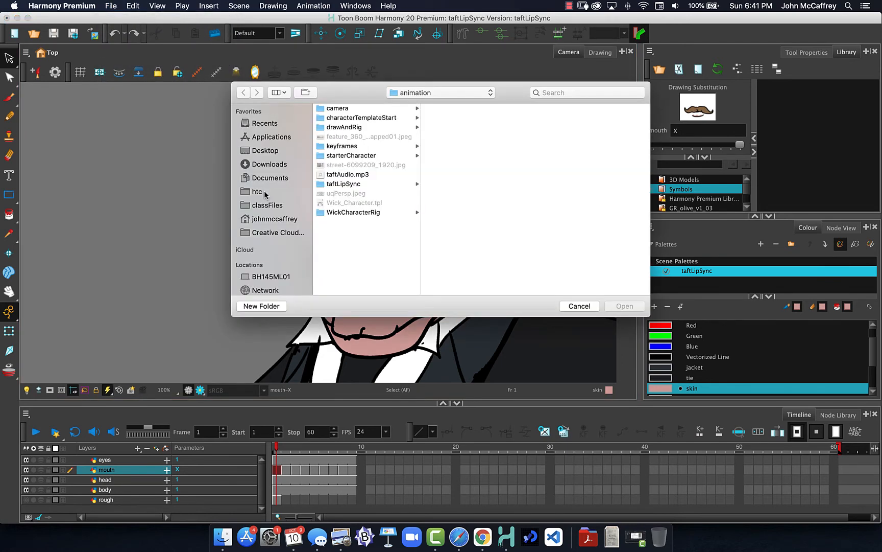
click(336, 174)
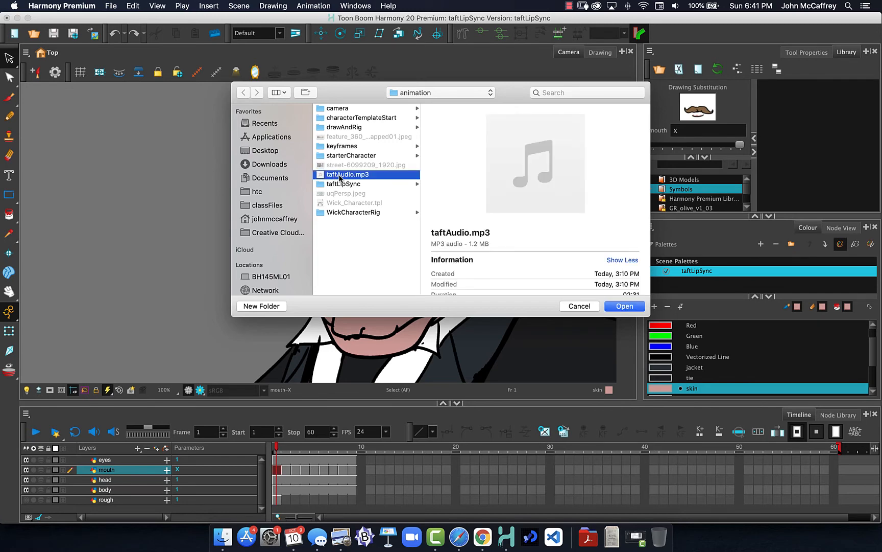
click(624, 306)
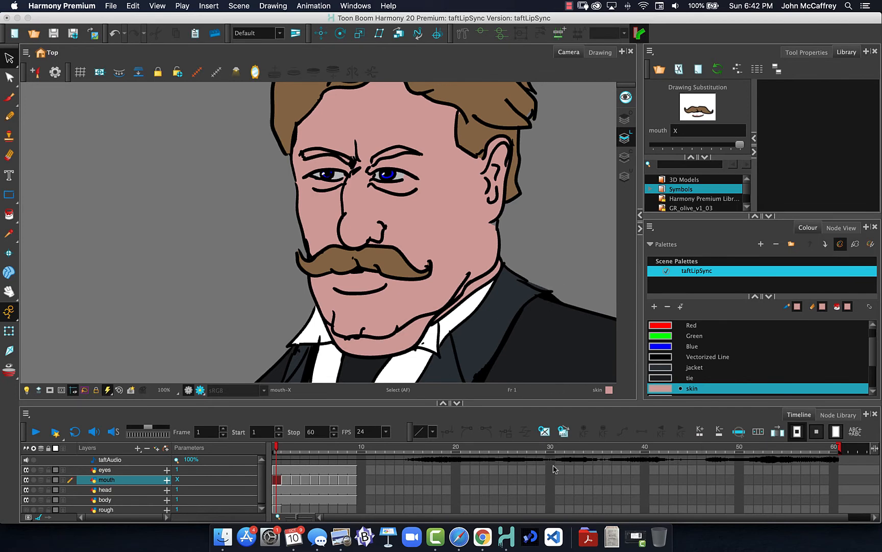
Step: Enable sound playback and play the scene to listen to the imported audio
click(37, 432)
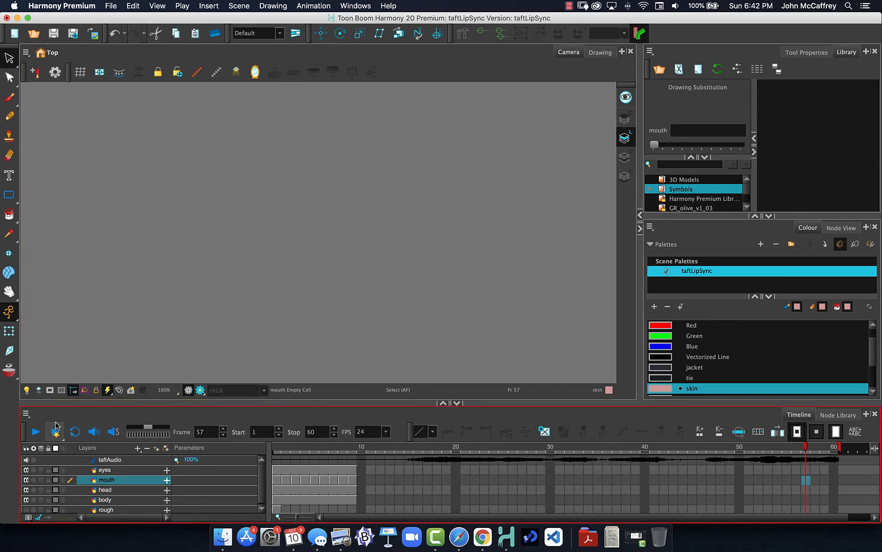
click(94, 432)
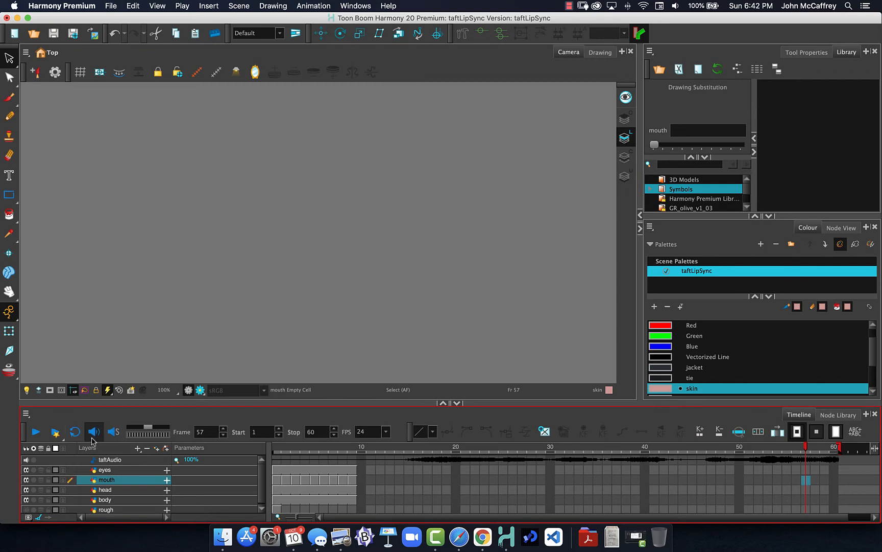
click(37, 434)
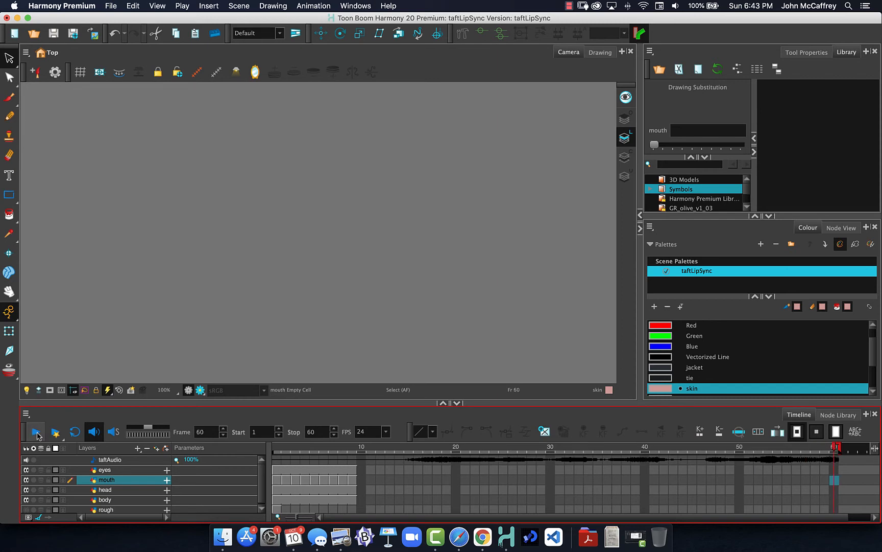
click(354, 445)
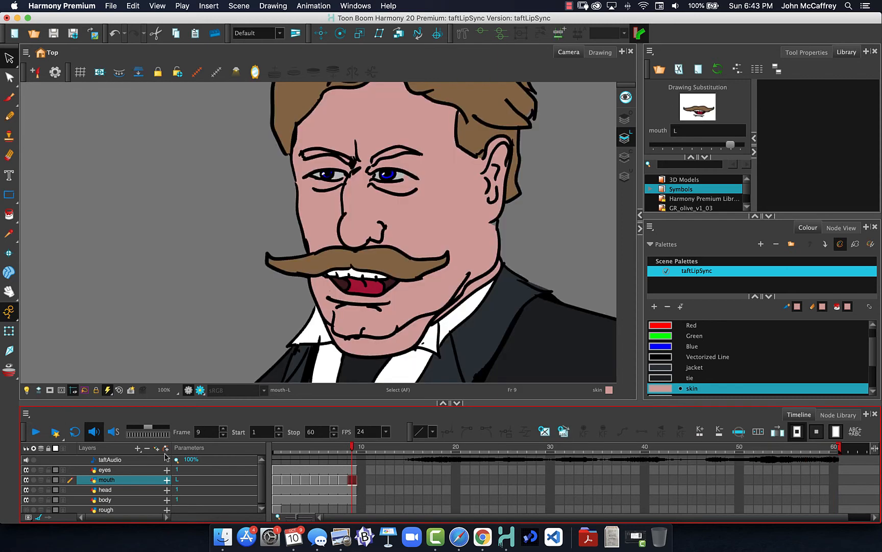
click(37, 433)
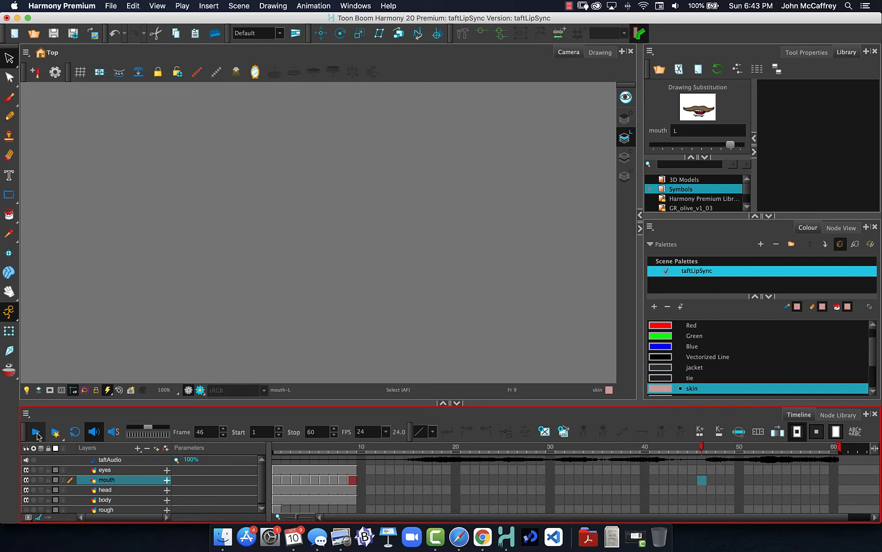
click(37, 434)
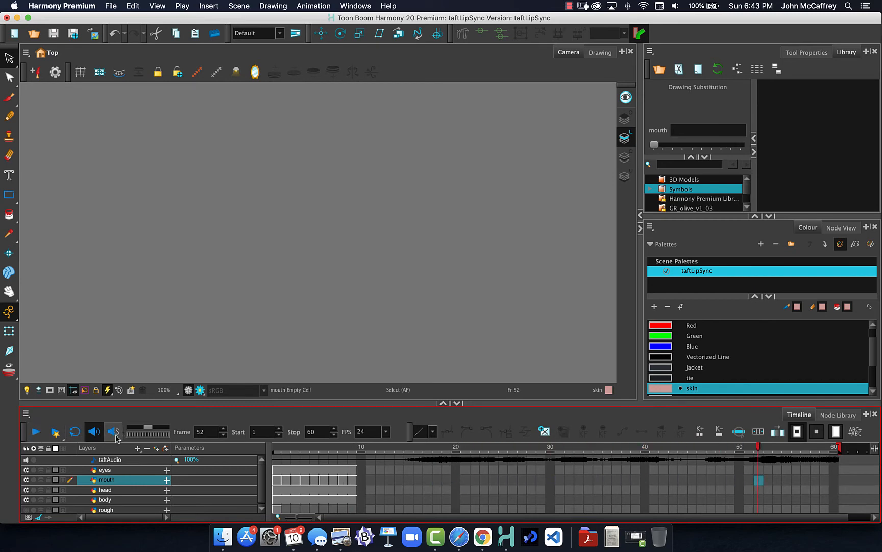
Step: Turn on sound scrubbing, raise the system volume and scrub along the audio waveform, ending at frame 39
click(114, 432)
drag(510, 448, 664, 432)
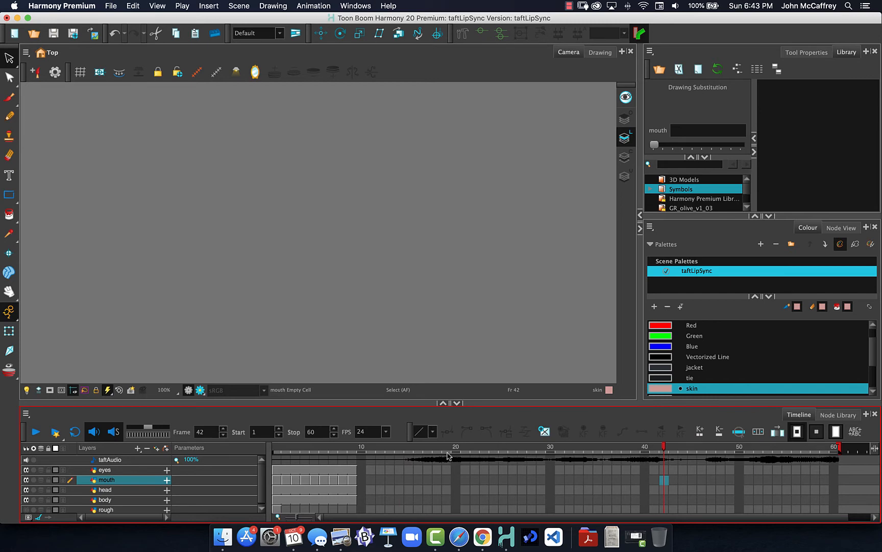
key(F12)
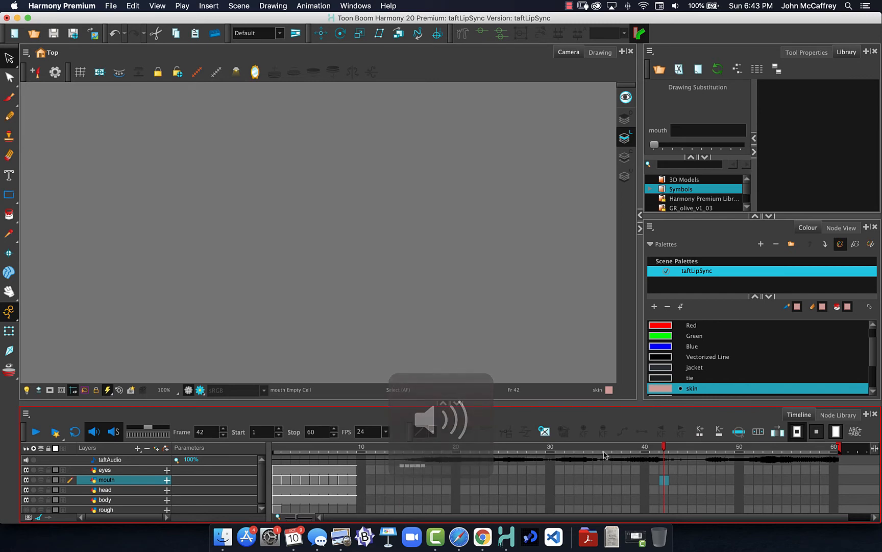
click(565, 451)
drag(565, 451, 634, 448)
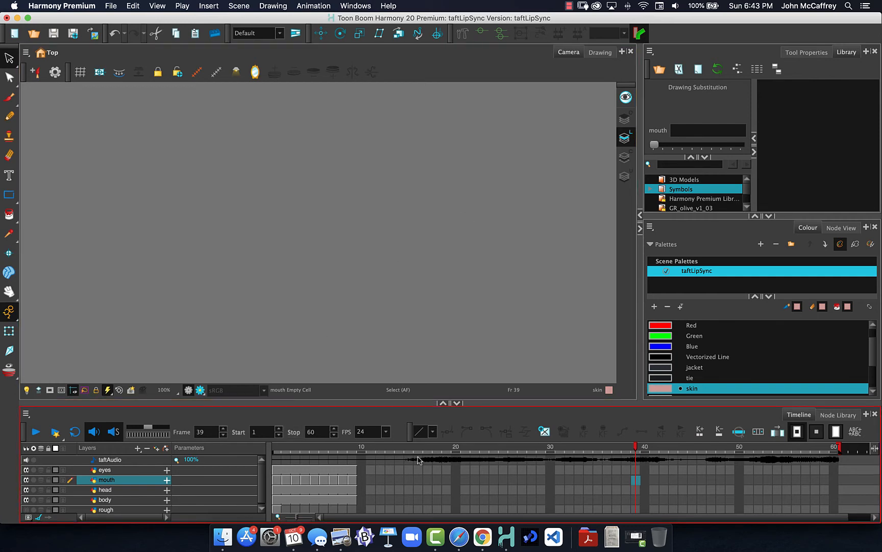
Step: Run Auto Lip-Sync Detection on the taftAudio layer
click(418, 459)
right_click(418, 460)
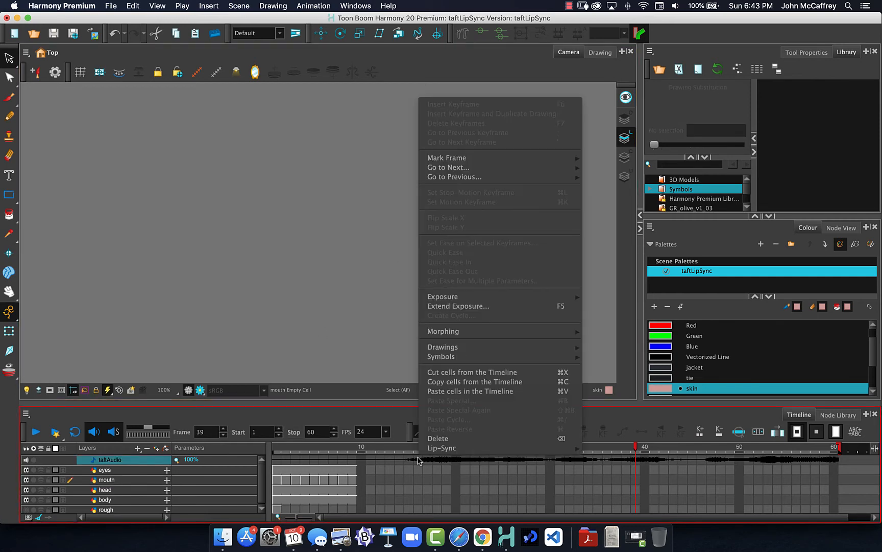
mouse_move(445, 448)
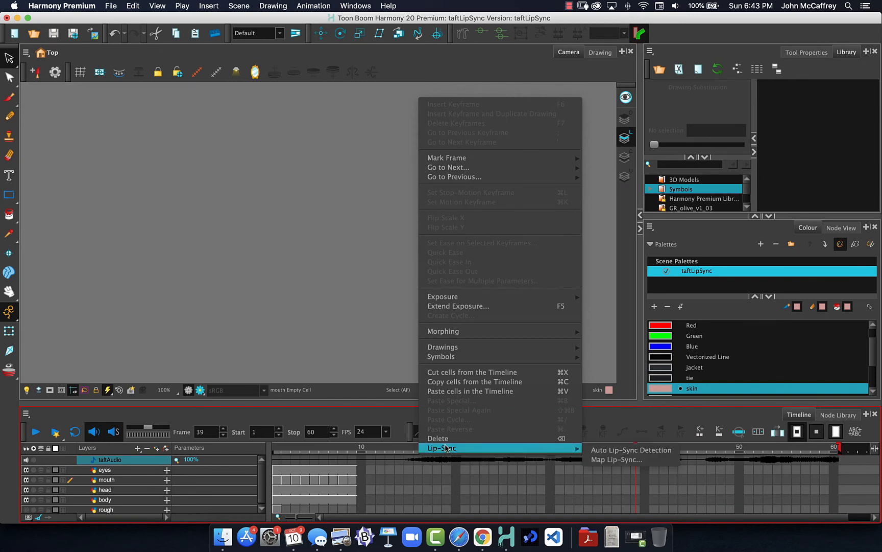
click(604, 450)
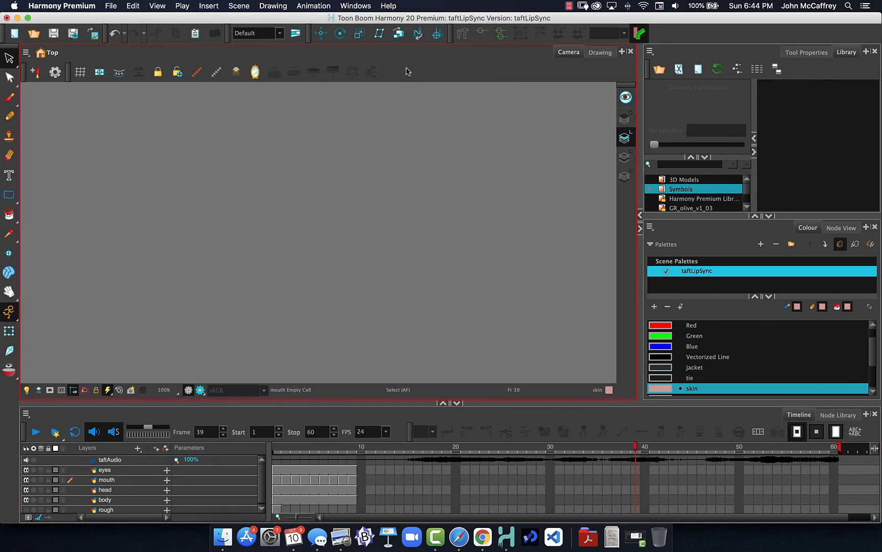
Step: Map the taftAudio lip-sync detection to the mouth layer and play the scene from frame 11 to check it
right_click(423, 463)
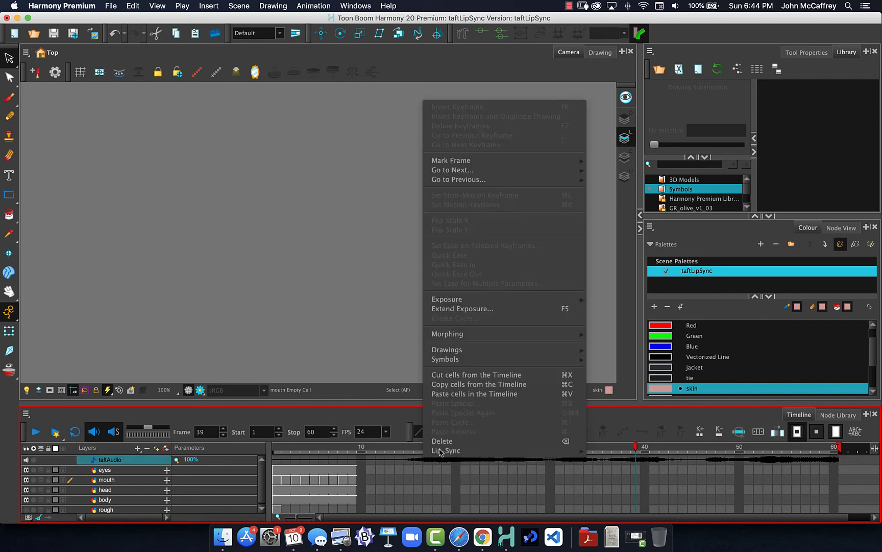
click(628, 467)
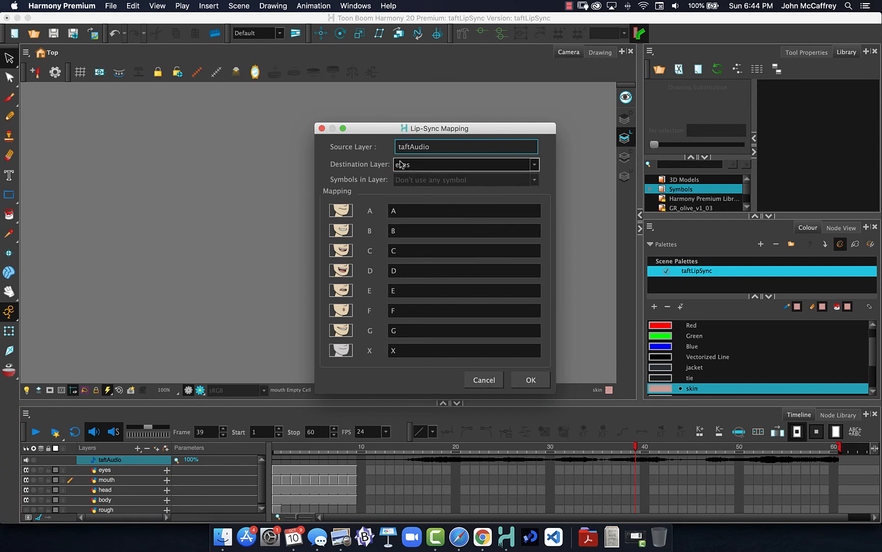
click(444, 166)
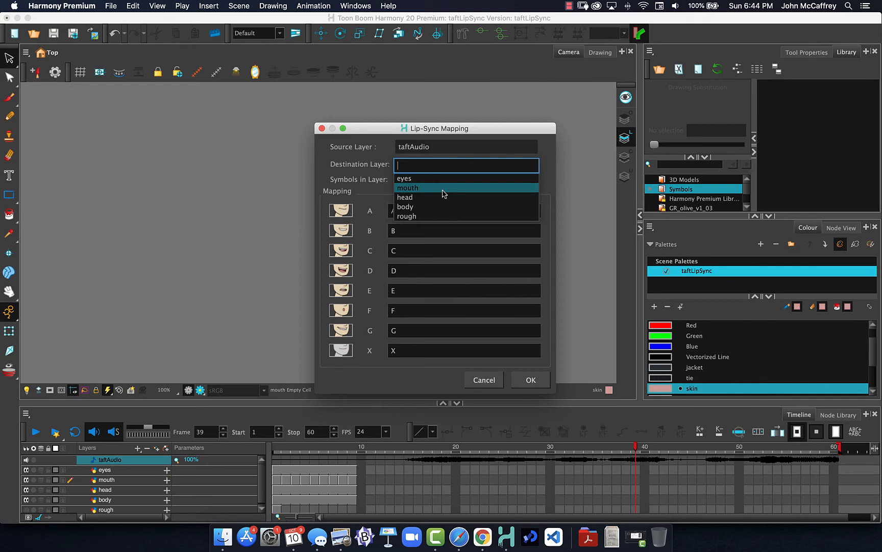
click(415, 188)
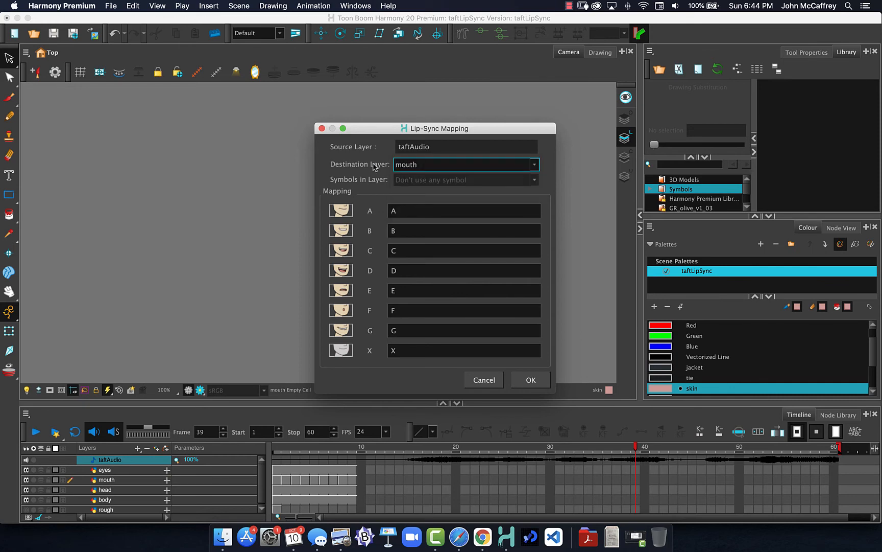
click(531, 380)
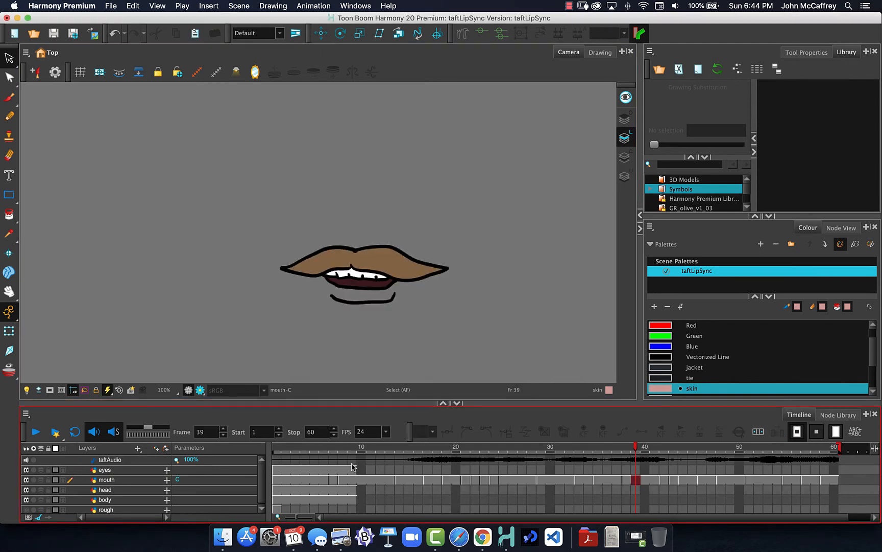
mouse_move(322, 451)
mouse_down()
mouse_move(465, 453)
mouse_move(372, 446)
mouse_up()
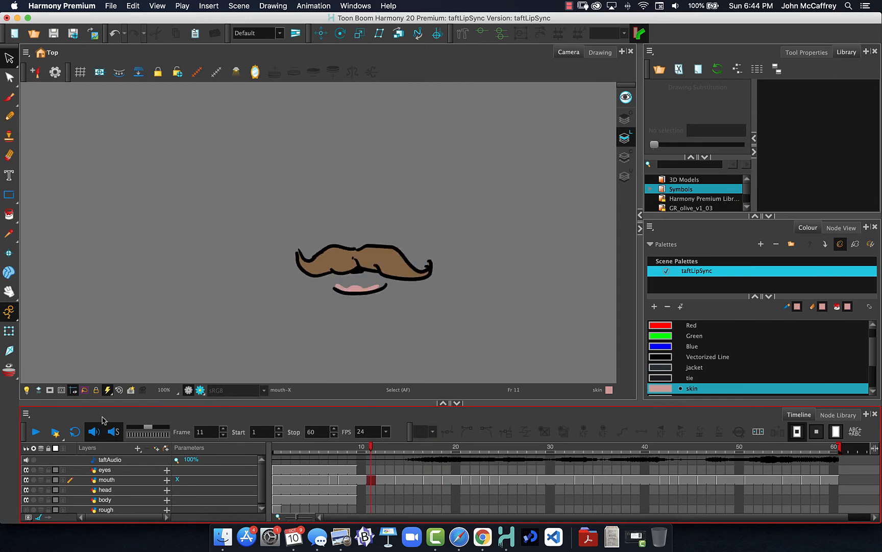
click(40, 435)
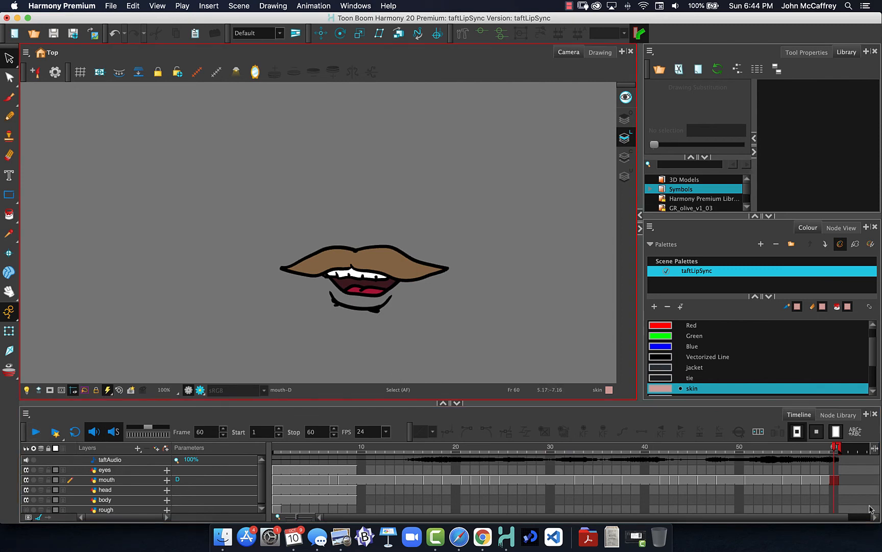
Step: Set the scene length to 200 frames and play the scene through to its new end
click(226, 5)
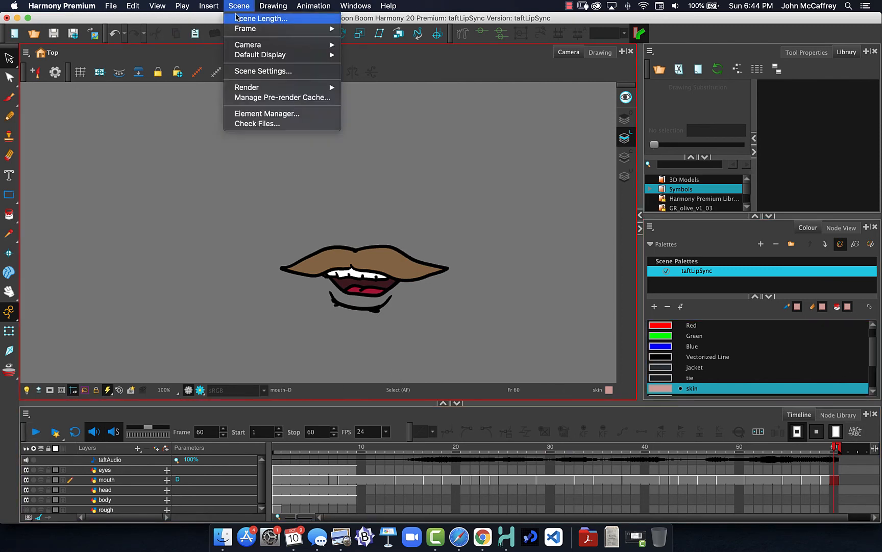
click(241, 19)
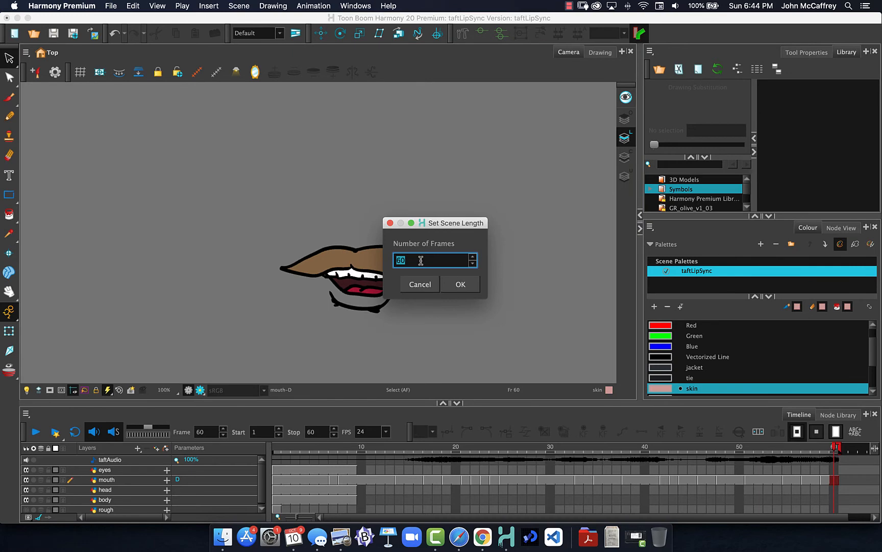
text(200)
key(Return)
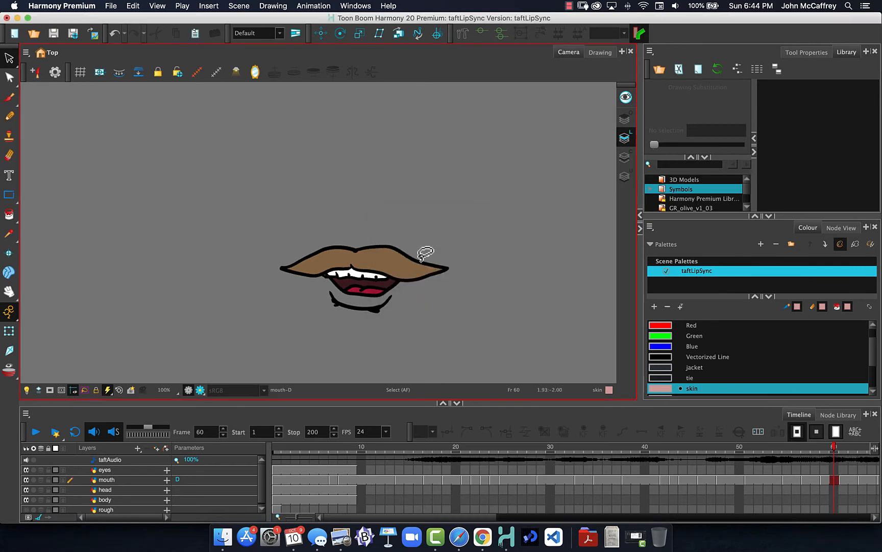
click(33, 433)
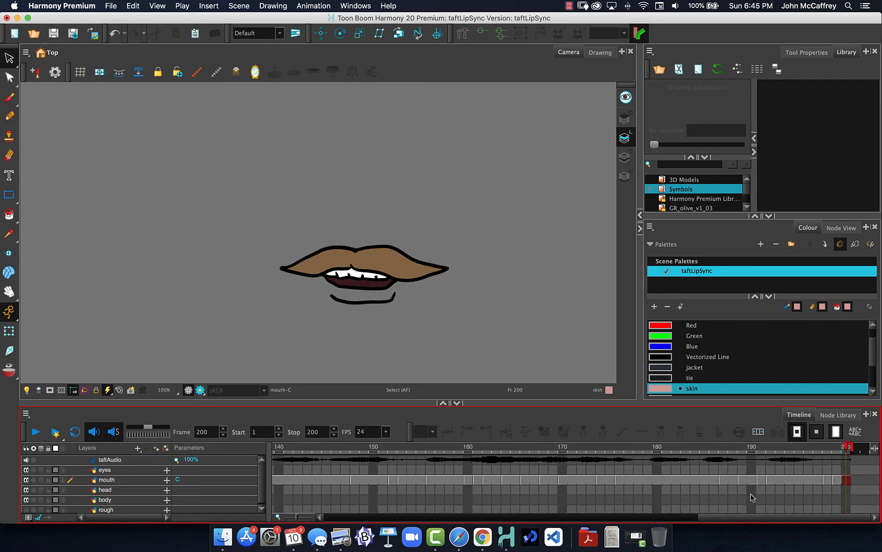
Step: Extend the exposure of the head, body and eyes layers to frame 200
drag(846, 500, 848, 495)
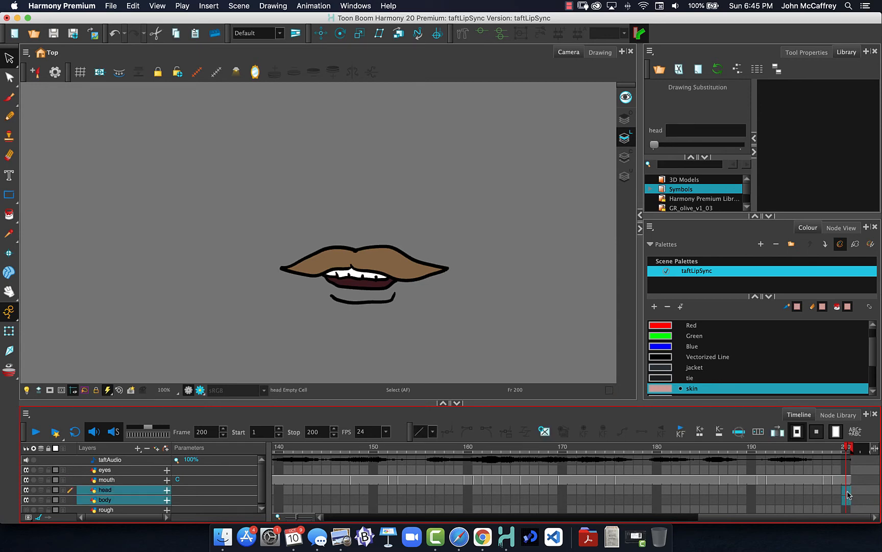
key(F5)
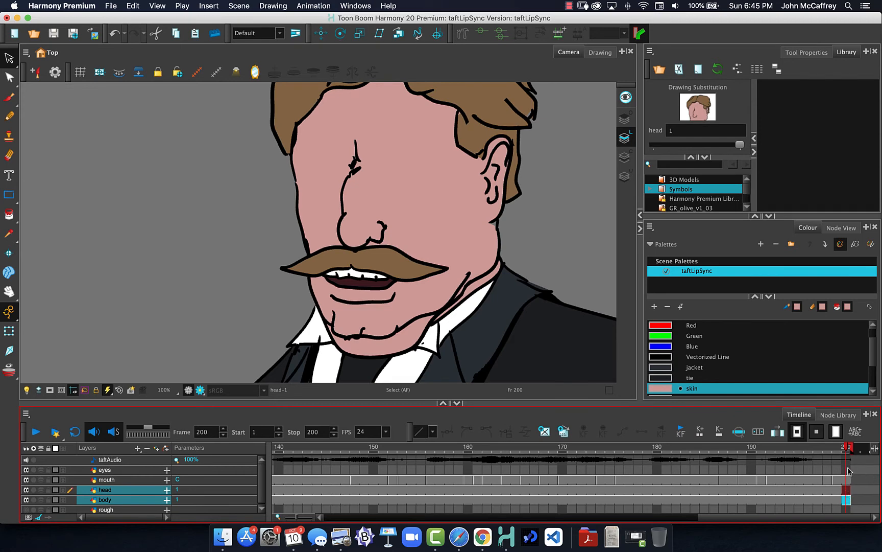
click(848, 470)
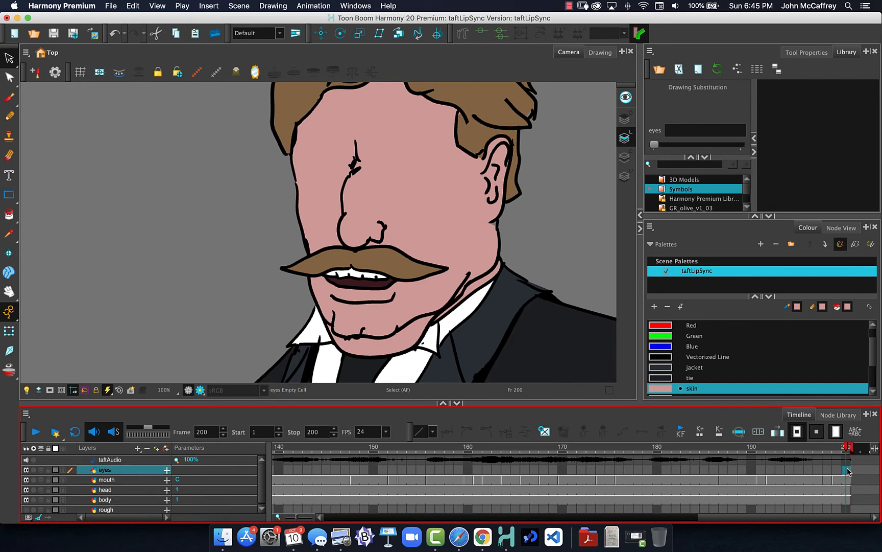
key(F5)
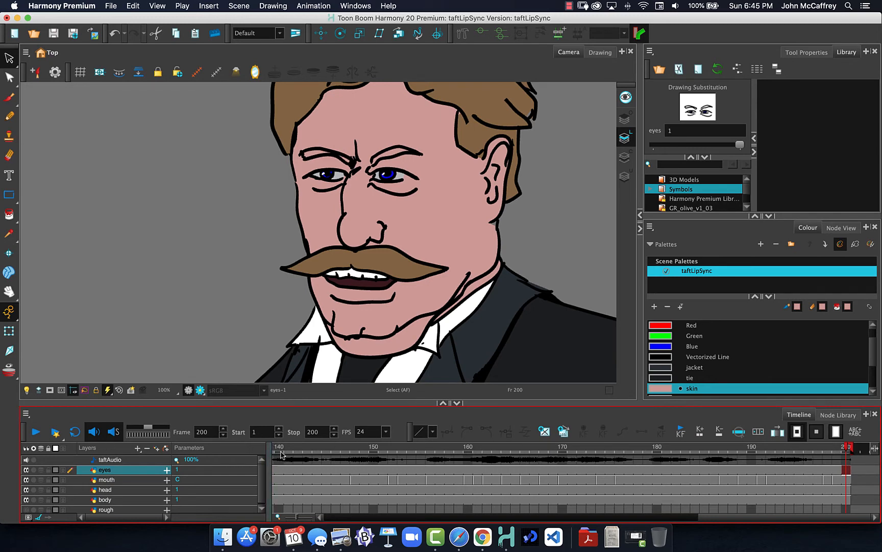
Step: Go back to frame 1, show the whole character in the camera view and play the full scene
drag(693, 518, 323, 517)
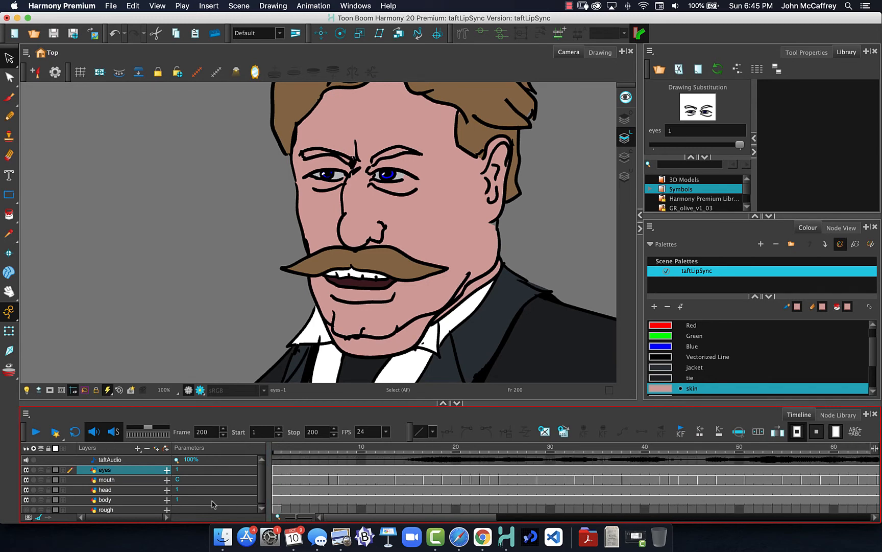
click(277, 450)
scroll(335, 256, down, 3)
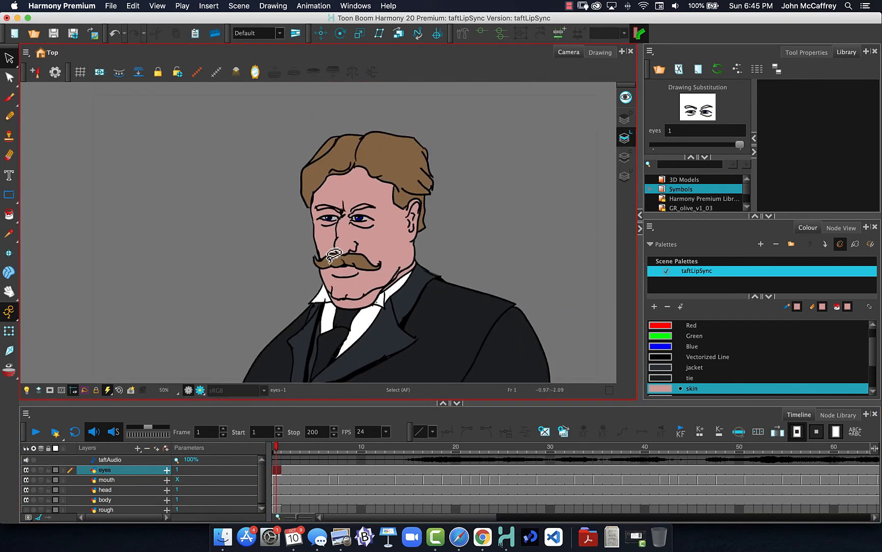
scroll(334, 255, down, 1)
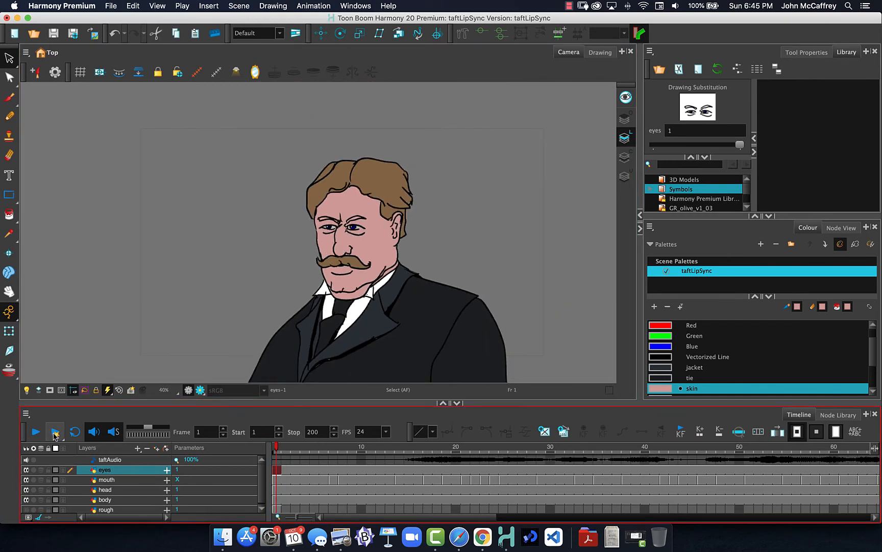
click(29, 432)
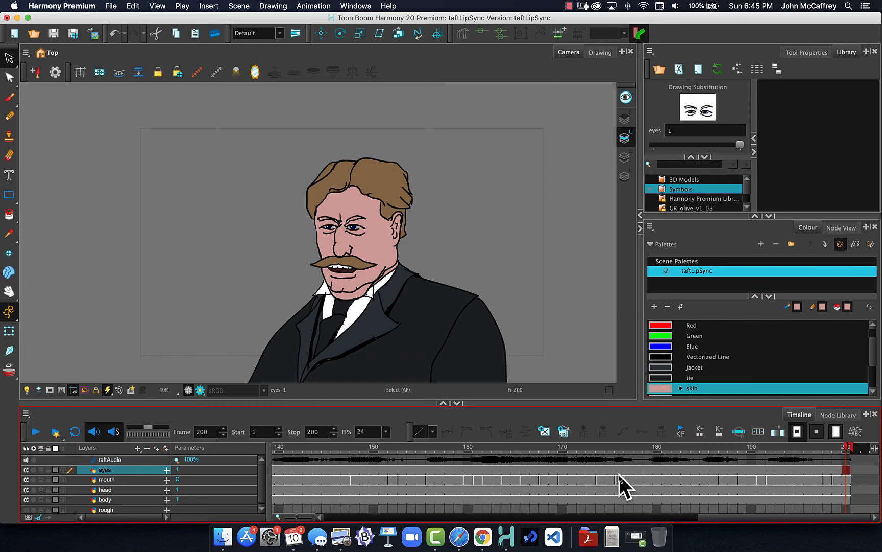
Step: Scrub to frame 15 and play a short stretch of the lip-sync, stopping around frame 31
drag(716, 520, 467, 520)
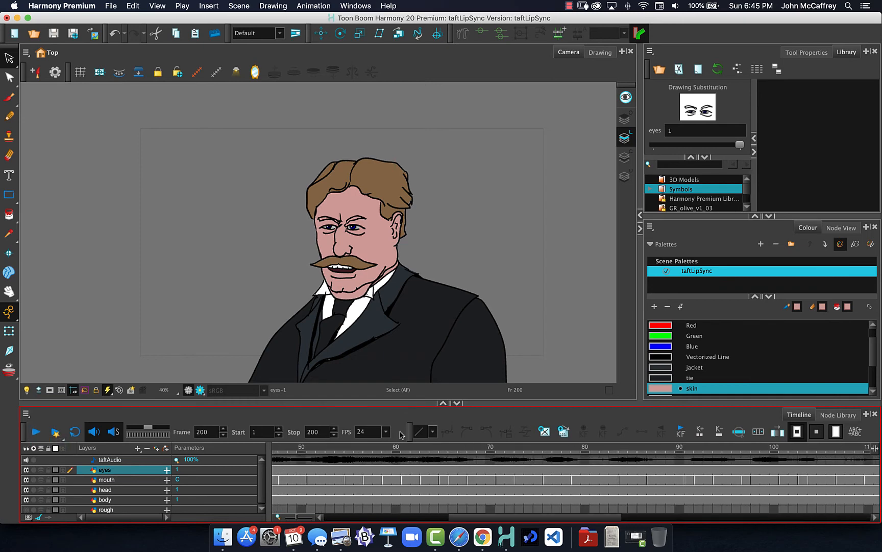
click(341, 449)
drag(340, 449, 407, 455)
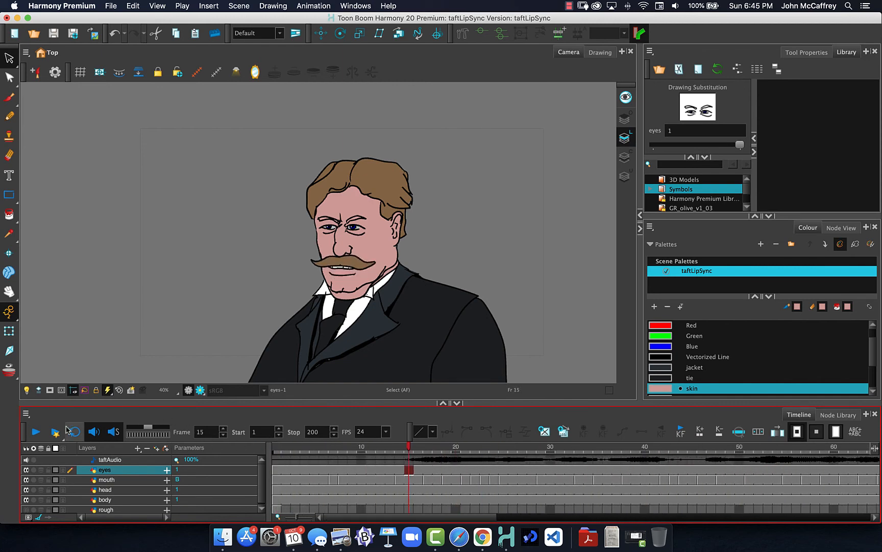
click(37, 432)
click(37, 432)
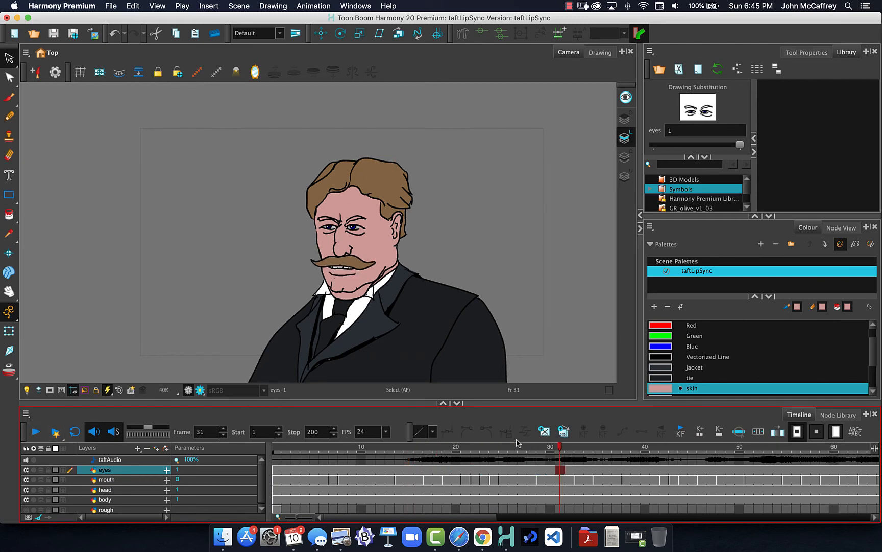
Step: Substitute the mouth drawing at frame 26 with drawing L
mouse_move(466, 449)
mouse_down()
mouse_move(542, 452)
mouse_move(450, 452)
mouse_move(560, 451)
mouse_move(492, 451)
mouse_move(513, 451)
mouse_up()
click(513, 484)
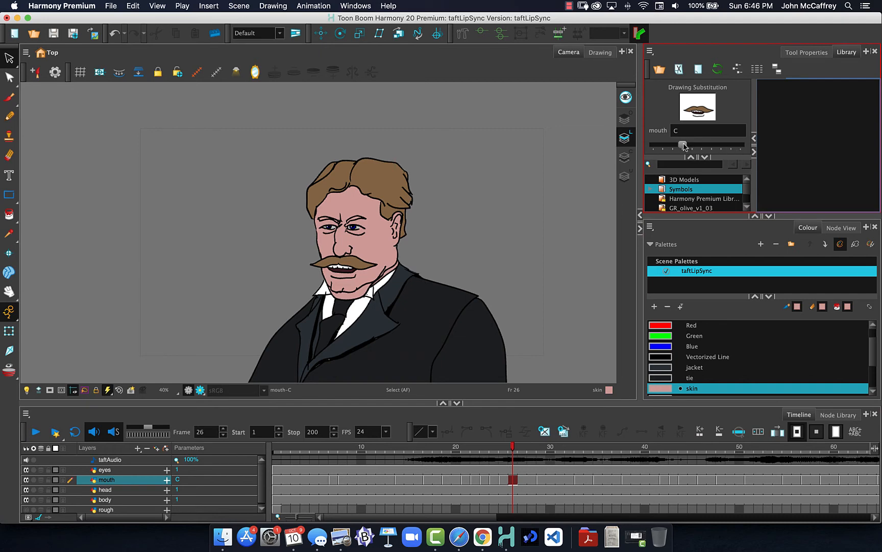
drag(684, 146, 740, 146)
drag(742, 146, 734, 147)
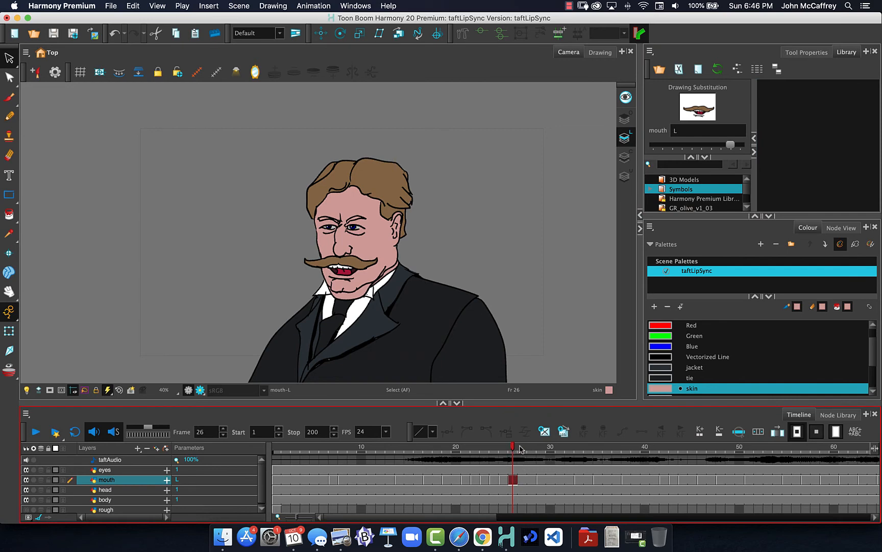
Step: Scrub back to frame 16 and play the scene to review the substituted mouth
click(520, 448)
click(659, 179)
mouse_move(522, 448)
mouse_down()
mouse_move(493, 449)
mouse_move(539, 449)
mouse_move(418, 448)
mouse_up()
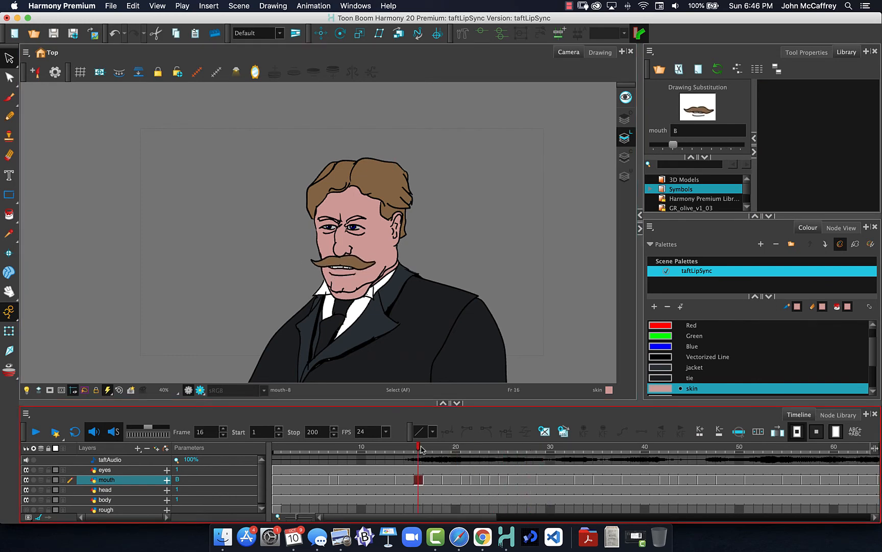
click(35, 434)
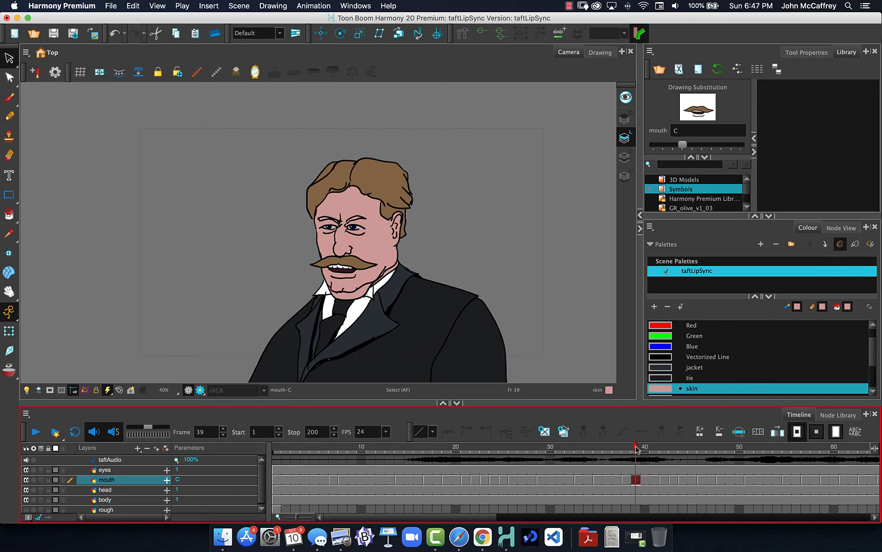
Step: Scrub the audio from frame 3 to frame 15, play the scene to its end and go to frame 154
drag(599, 452, 294, 446)
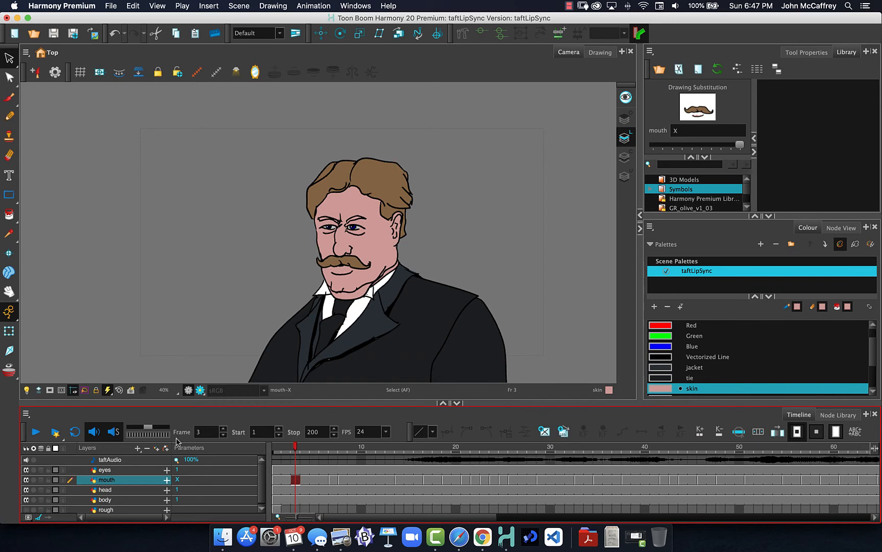
click(357, 433)
drag(295, 449, 408, 449)
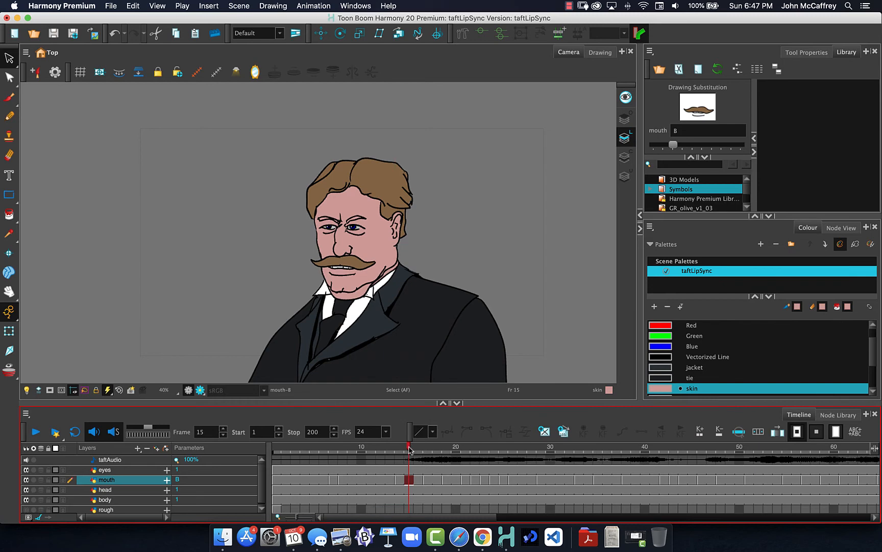
click(36, 432)
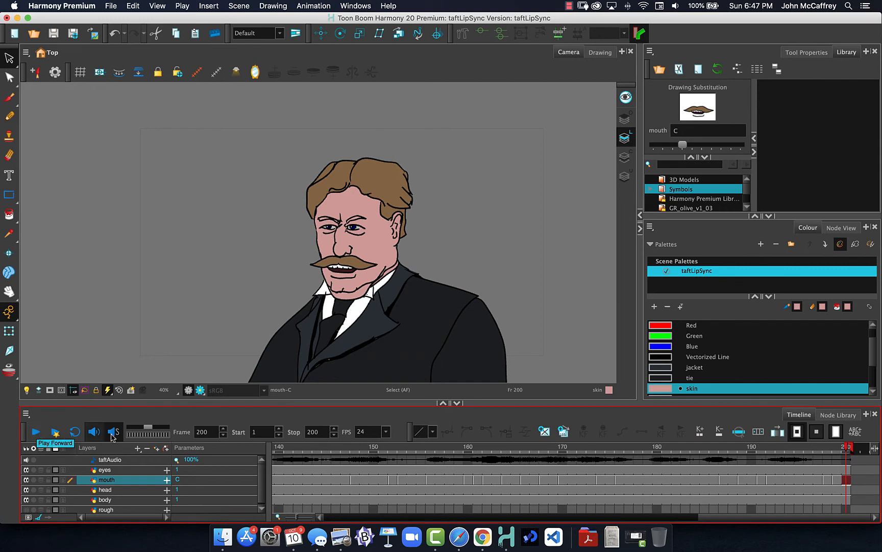
click(408, 450)
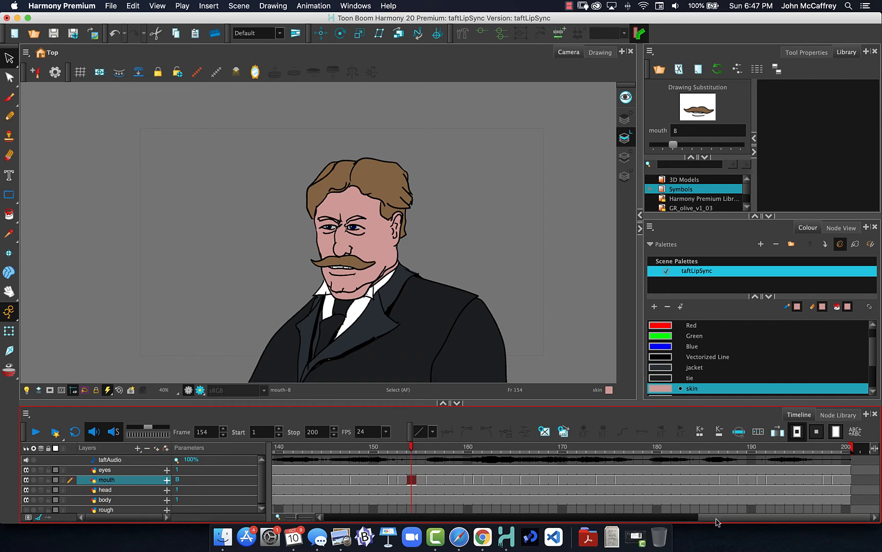
Step: Turn on the light table and onion skin, and create an empty drawing on the eyes layer at frame 2
drag(715, 517, 337, 517)
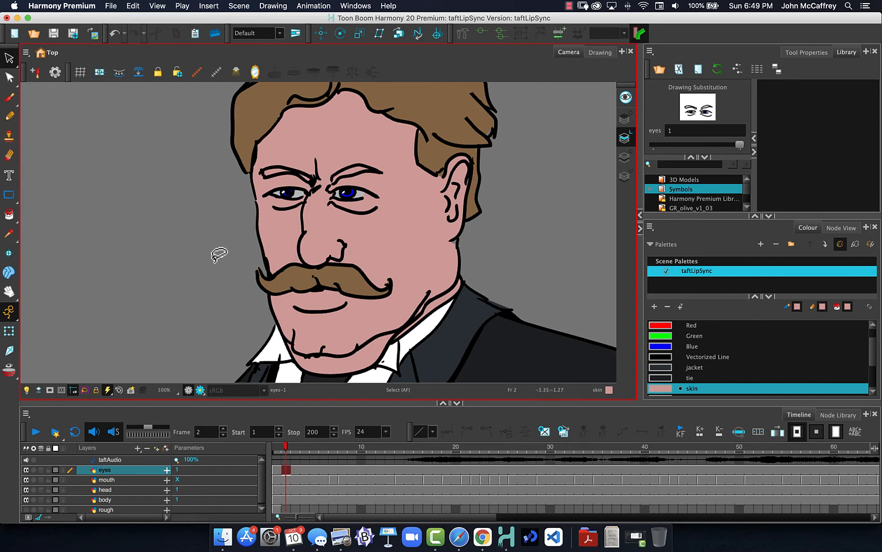
click(266, 411)
click(27, 390)
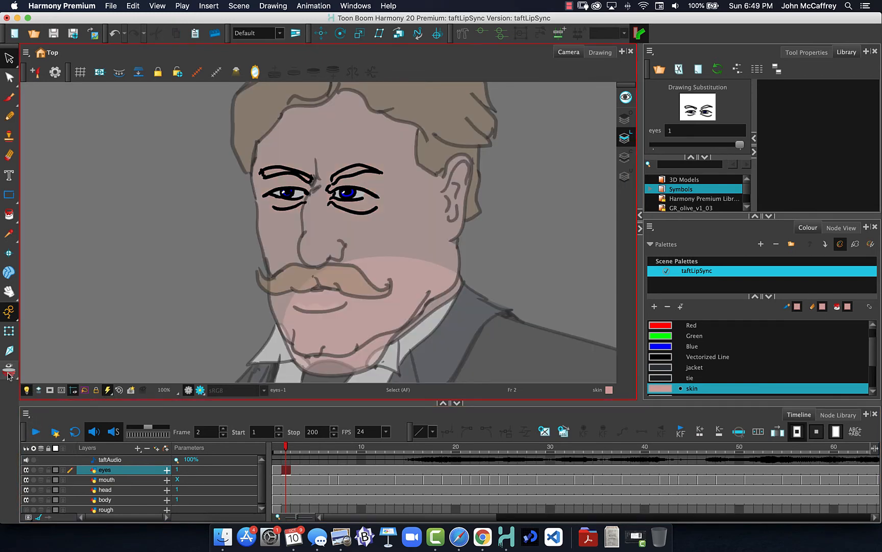
click(10, 371)
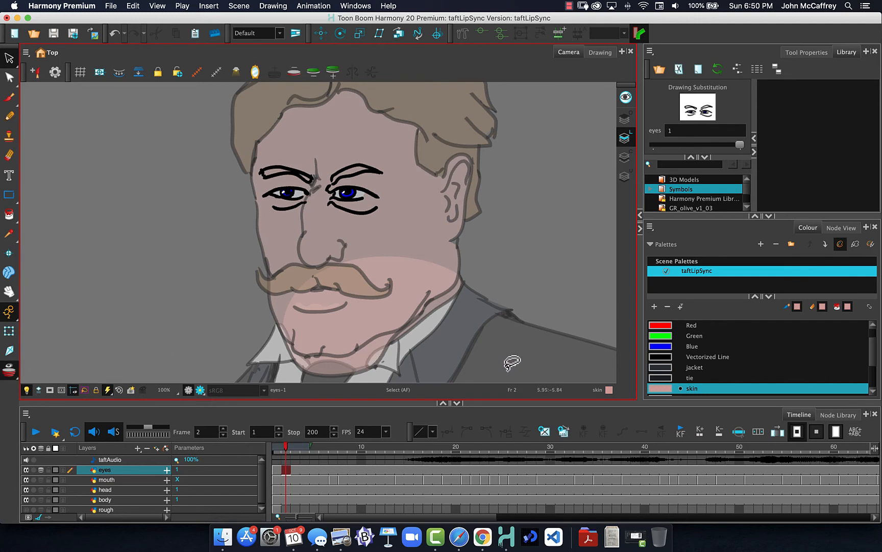
click(544, 430)
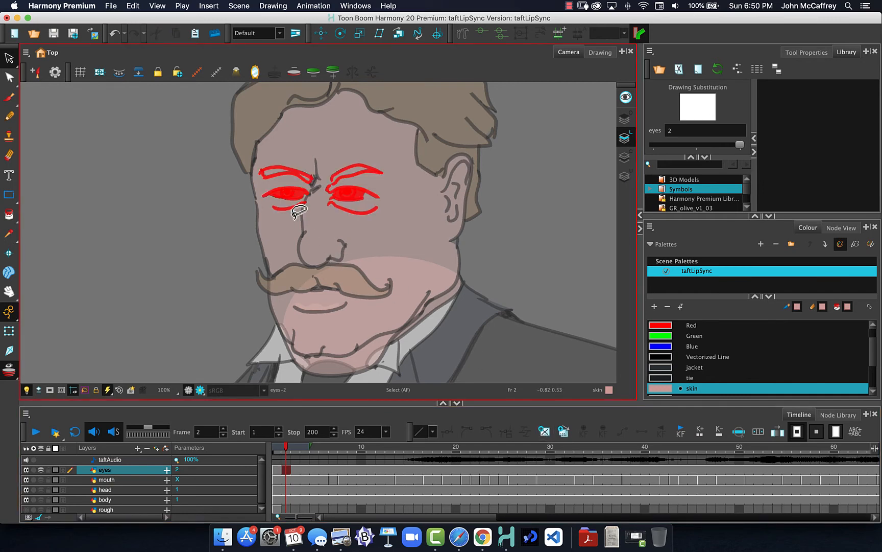
scroll(301, 219, up, 3)
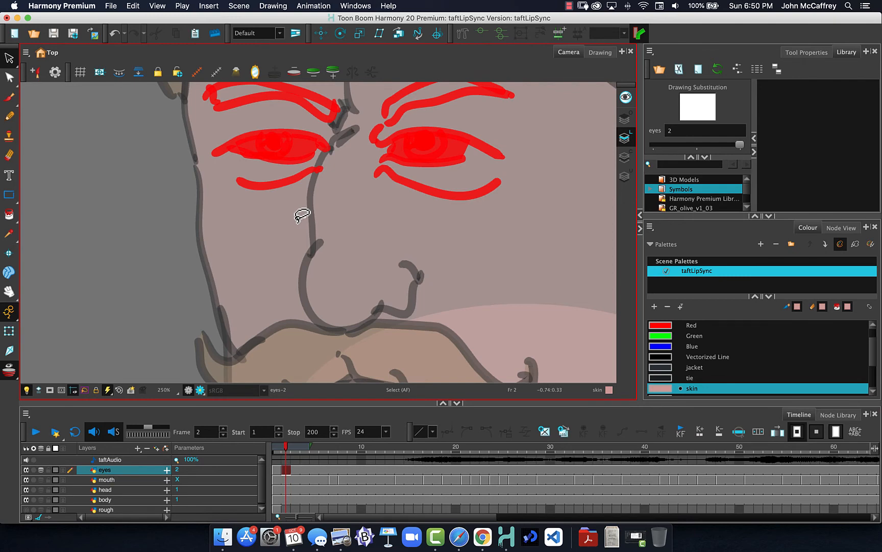
Step: Undo the test pencil stroke and the empty eyes drawing at frame 2, and duplicate the original eyes drawing there instead
scroll(299, 213, down, 1)
drag(292, 213, 284, 290)
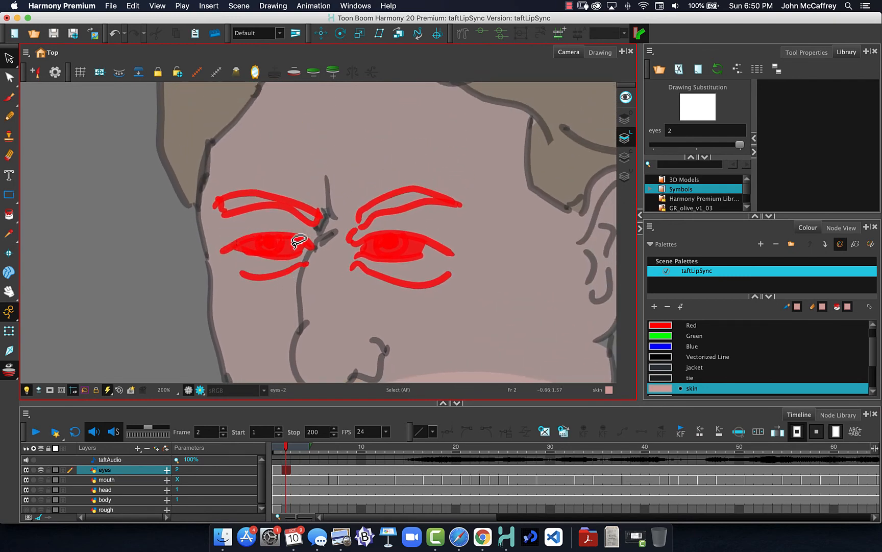
click(9, 116)
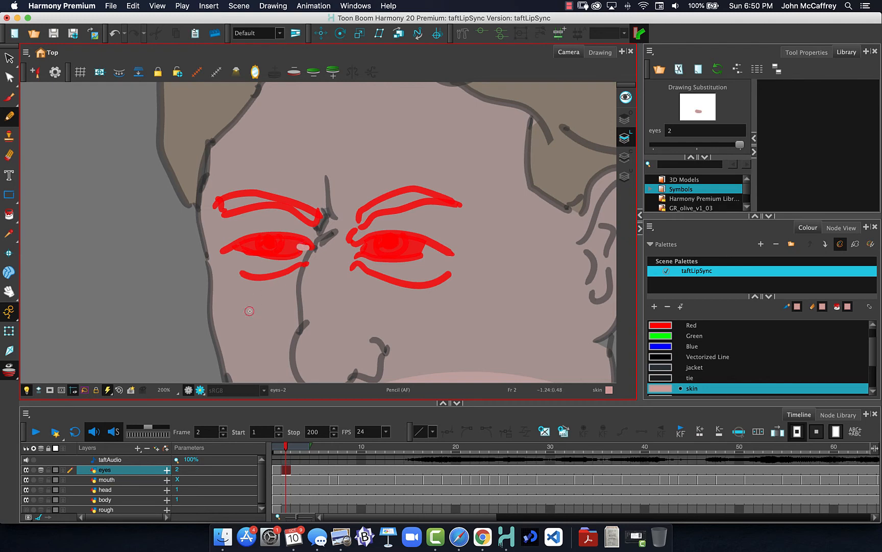
key(super+z)
key(alt+s)
key(super+z)
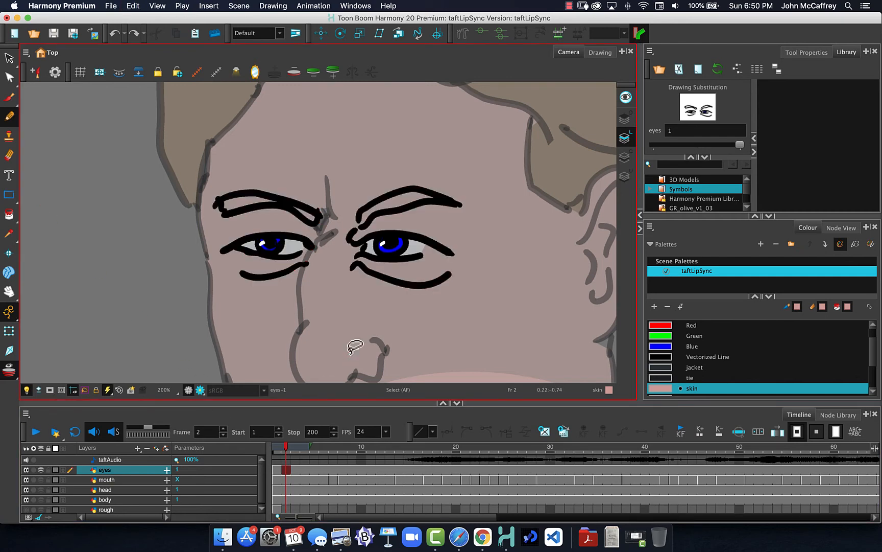
key(alt+/)
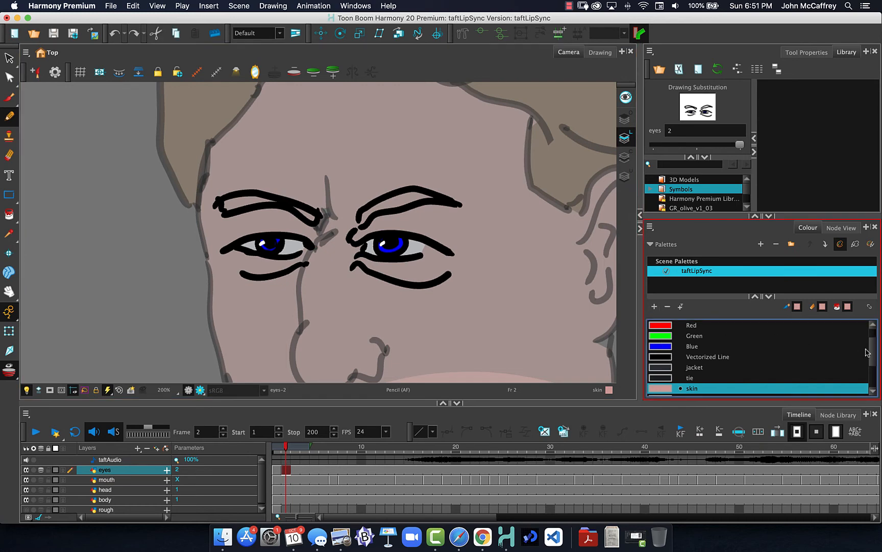
Step: Set the colour to Black and sketch lowered upper lids across both eyes with the Pencil tool
scroll(868, 352, up, 2)
click(697, 326)
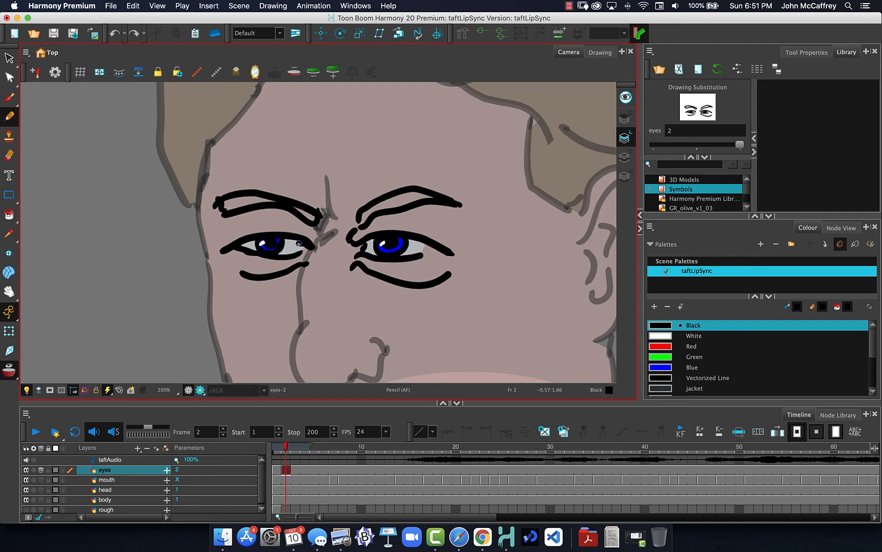
drag(261, 243, 222, 249)
click(383, 244)
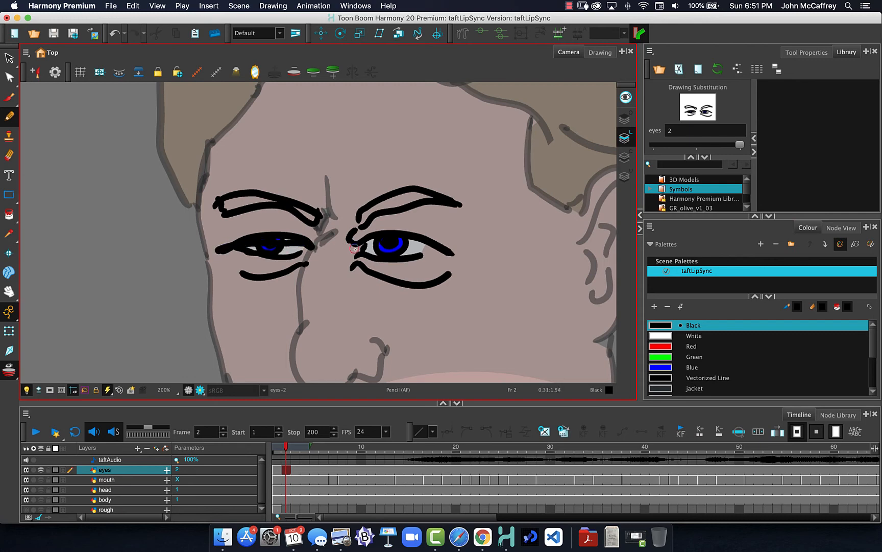
drag(352, 250, 451, 252)
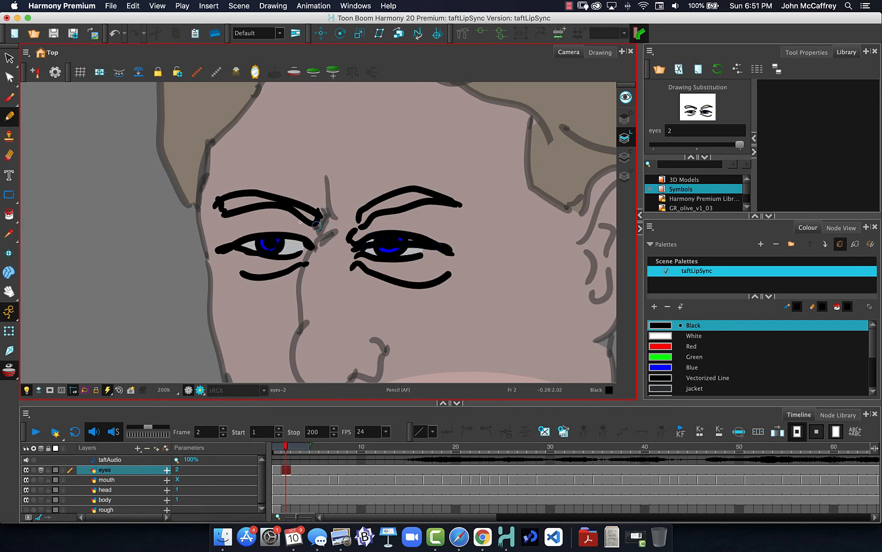
Step: Erase part of the original lid at the inner corner of the right-hand eye and turn off automatic flattening for the Pencil
click(9, 156)
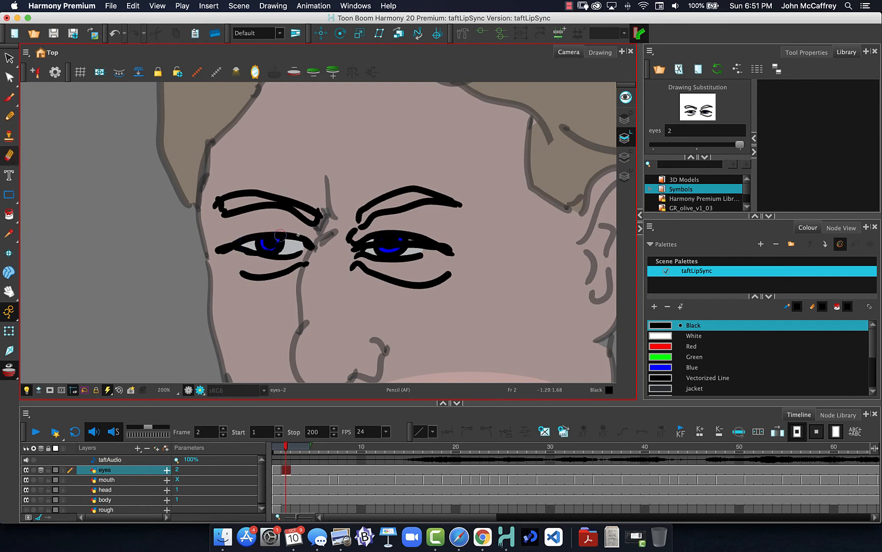
drag(358, 238, 365, 236)
click(807, 52)
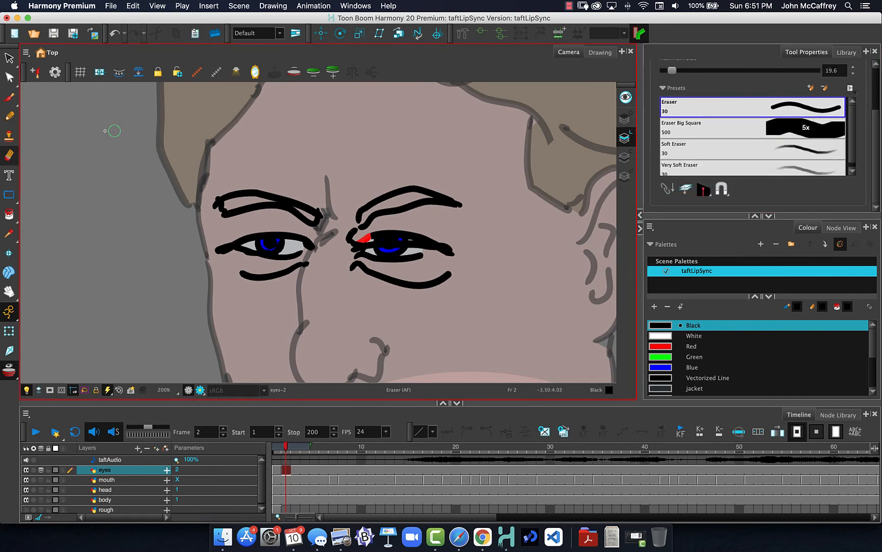
drag(875, 121, 870, 190)
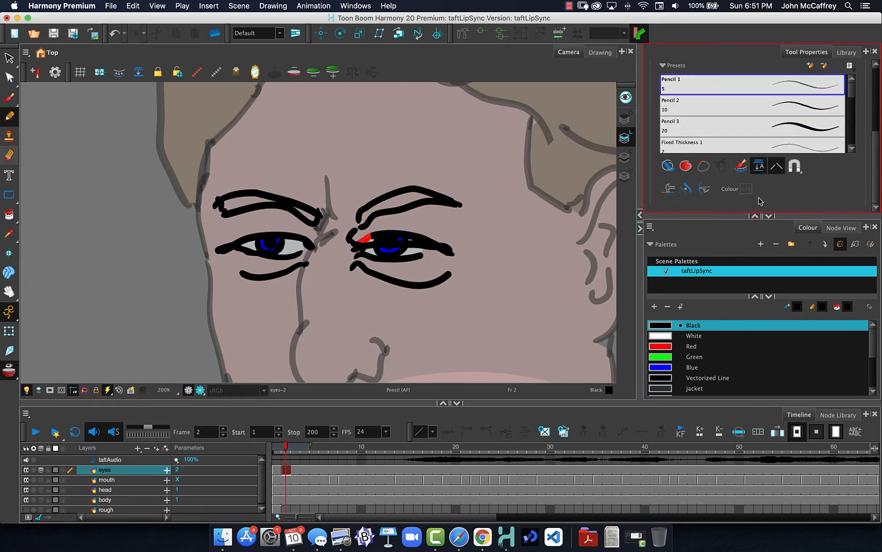
click(760, 165)
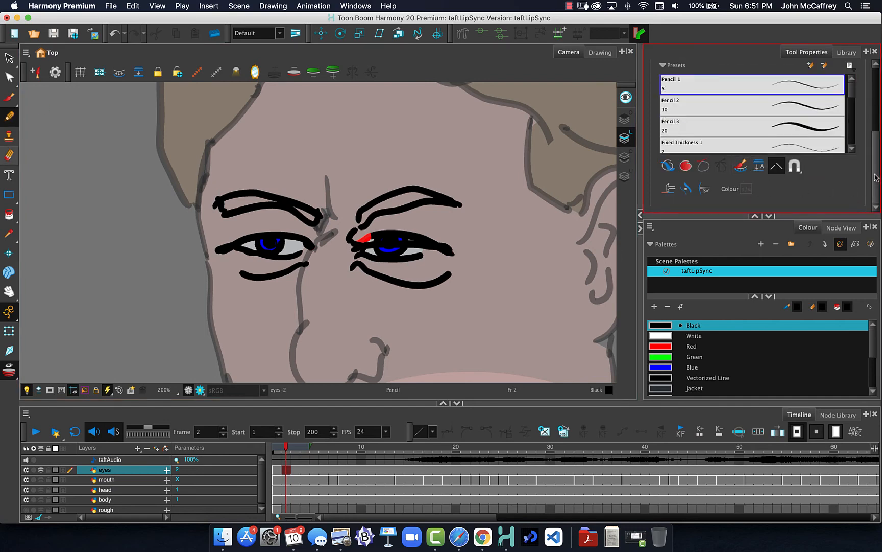
drag(875, 175, 875, 110)
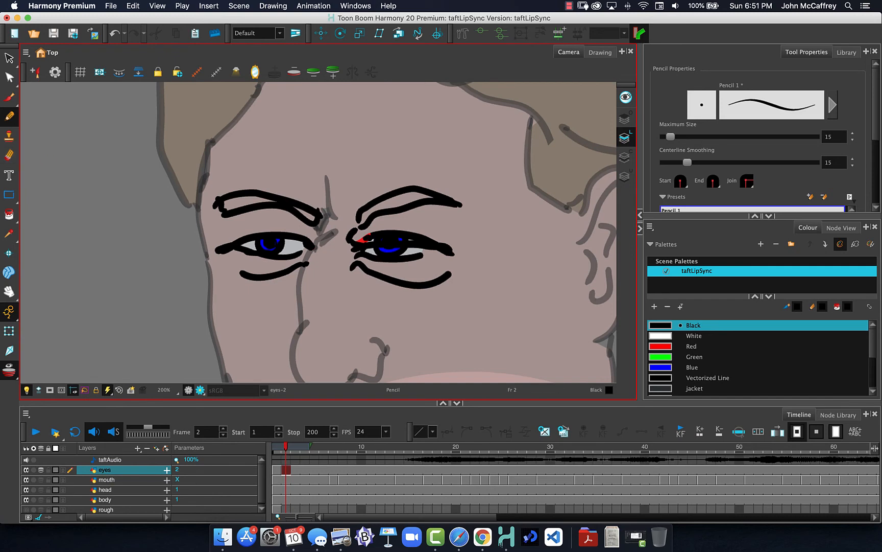
Step: Erase the original upper lid above the lowered one on the right-hand eye and turn off onion skin
click(9, 154)
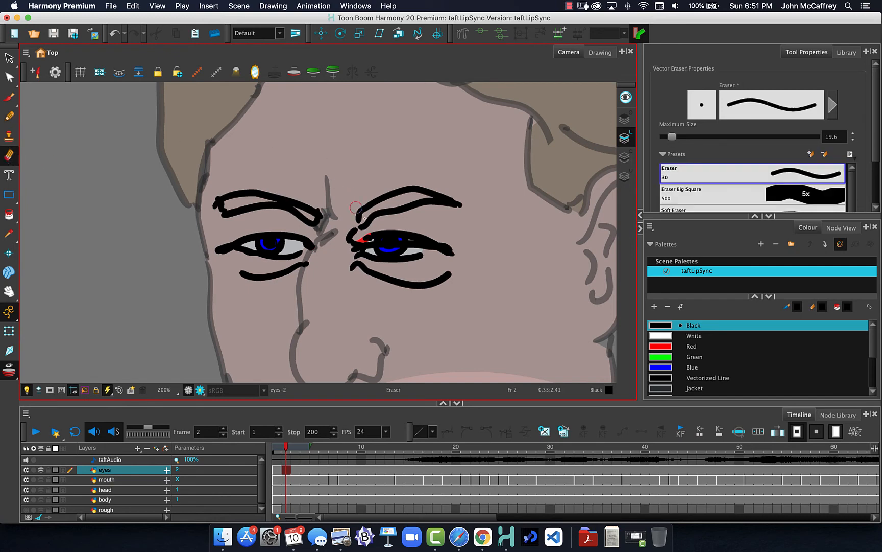
click(363, 237)
mouse_move(367, 235)
mouse_down()
mouse_move(447, 236)
mouse_move(442, 253)
mouse_move(462, 255)
mouse_up()
click(9, 370)
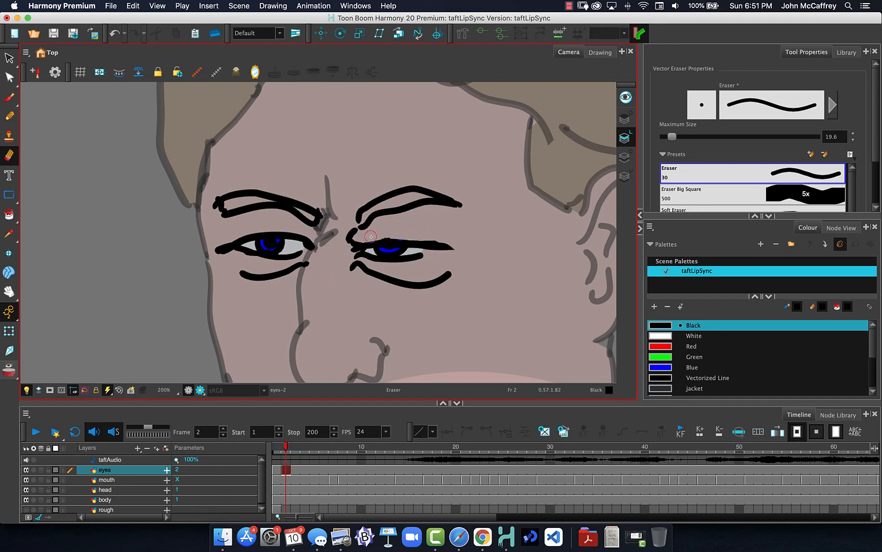
drag(367, 235, 445, 235)
Step: Pencil a lowered upper lid on the left-hand eye and erase the original lid above it and the excess at its outer corner
click(10, 116)
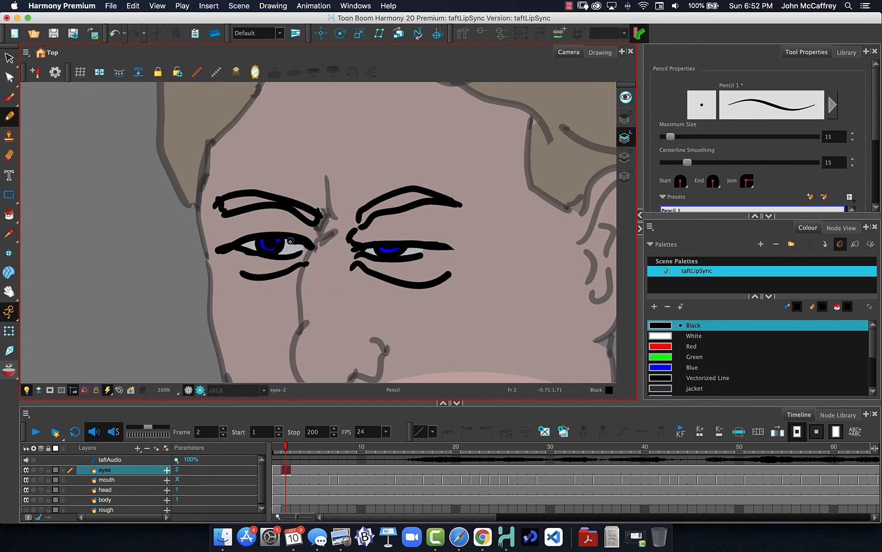
drag(274, 240, 231, 247)
drag(305, 246, 230, 243)
click(9, 136)
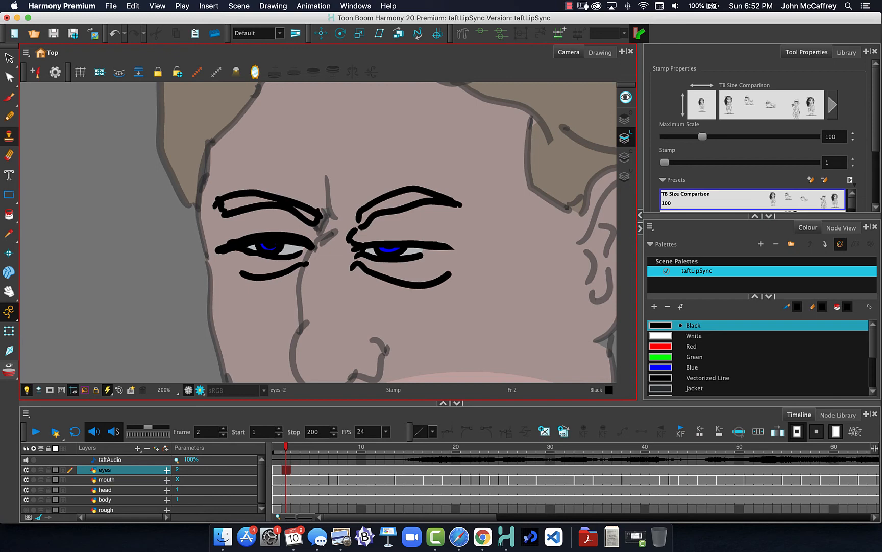
click(10, 156)
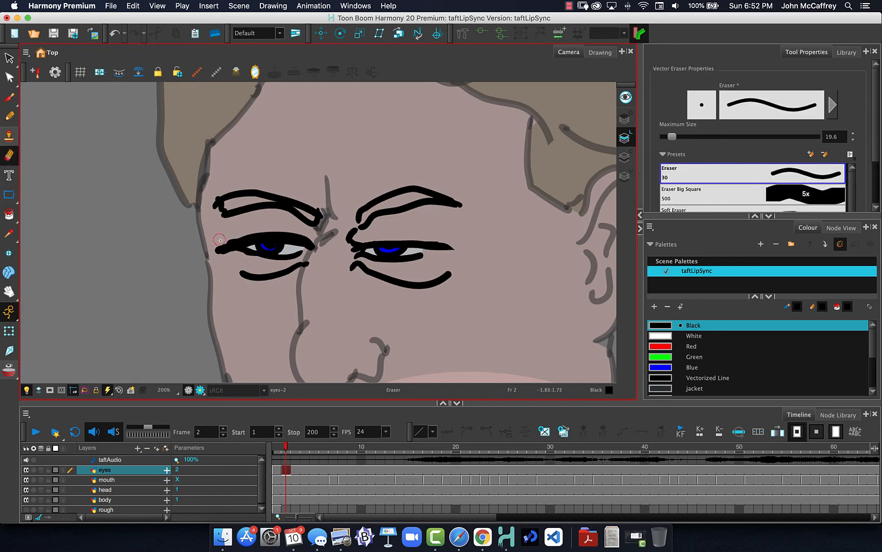
mouse_move(220, 239)
mouse_down()
mouse_move(231, 236)
mouse_move(212, 239)
mouse_move(273, 231)
mouse_move(314, 237)
mouse_move(316, 251)
mouse_move(316, 242)
mouse_up()
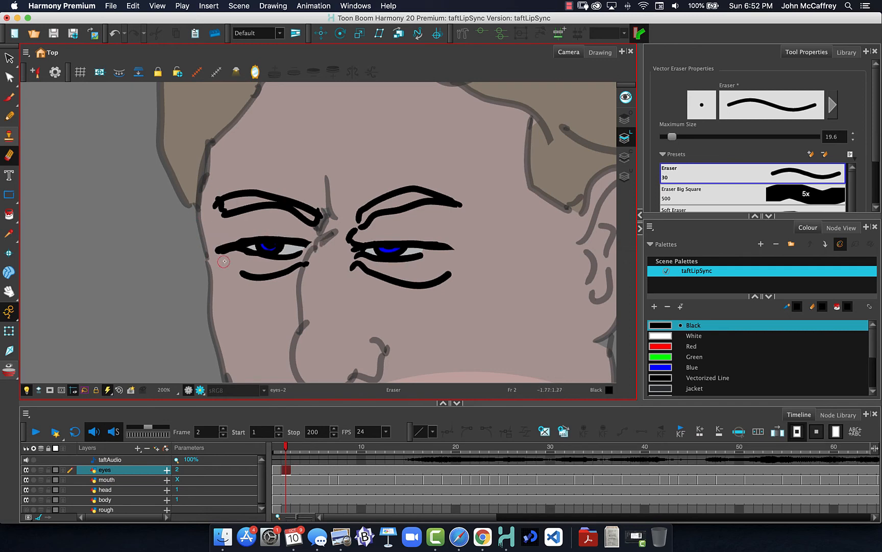
mouse_move(223, 261)
mouse_down()
mouse_move(227, 253)
mouse_move(212, 247)
mouse_move(234, 256)
mouse_up()
Step: Pencil a flatter crease beneath each eye and a slanted crease above each eye's inner corner
click(8, 117)
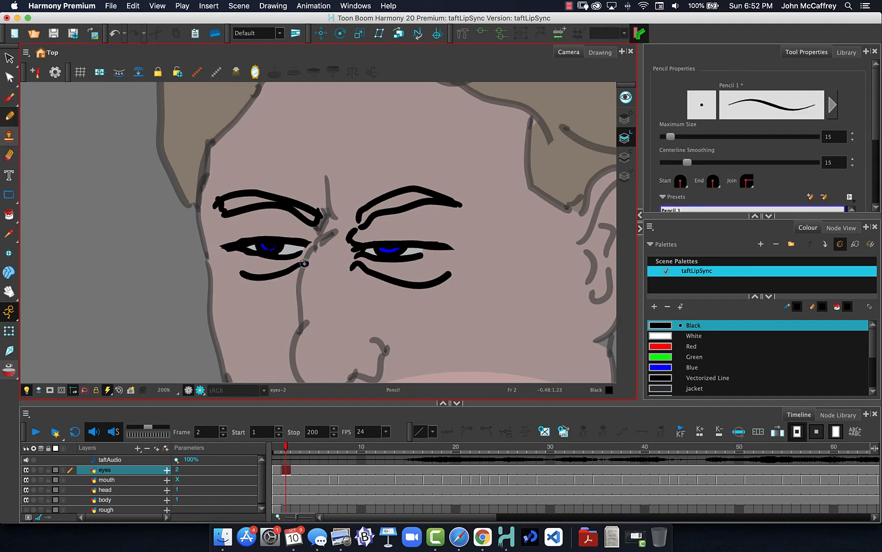
drag(873, 115, 865, 171)
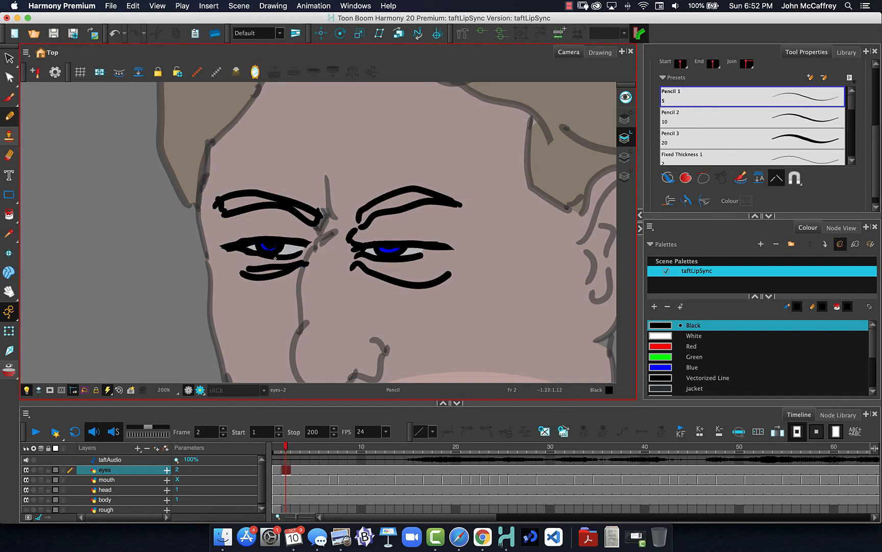
drag(373, 267, 423, 267)
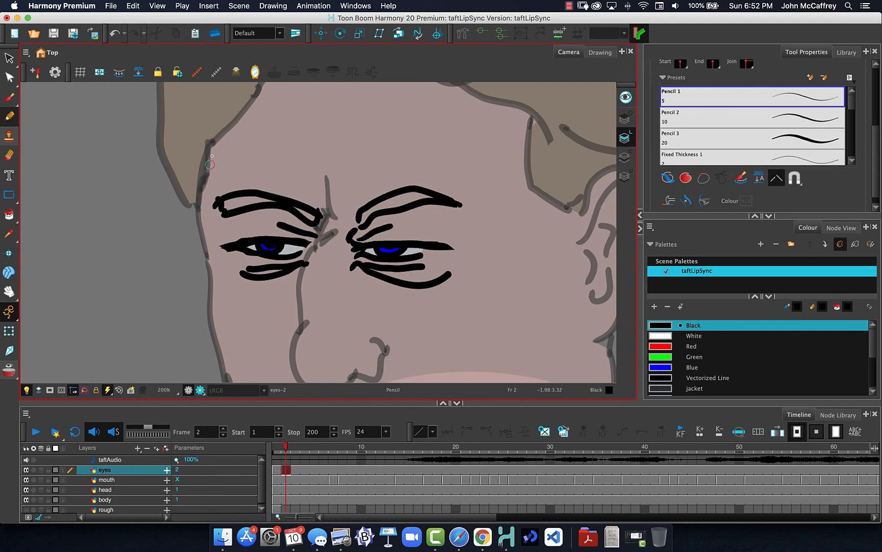
Step: Erase the original curved lines under both eyes and pencil short frown creases between the eyebrows
click(6, 157)
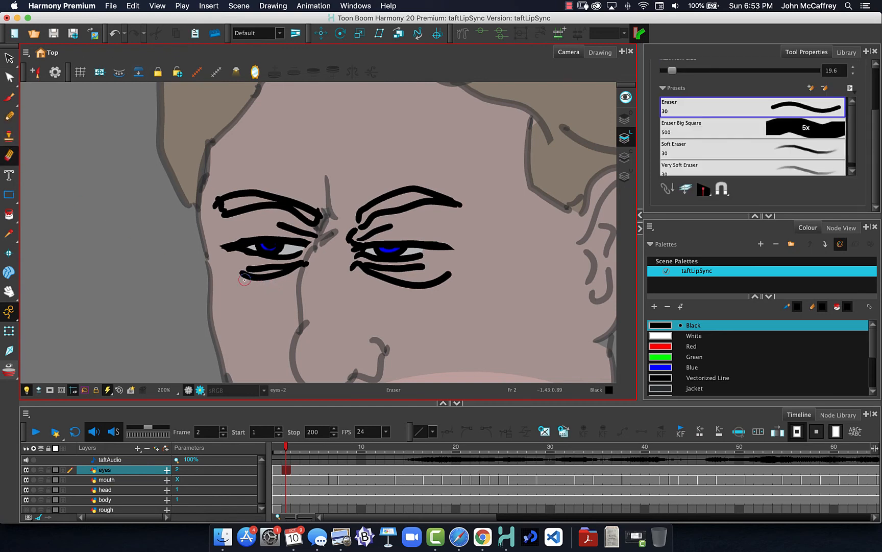
mouse_move(240, 276)
mouse_down()
mouse_move(296, 274)
mouse_move(243, 279)
mouse_up()
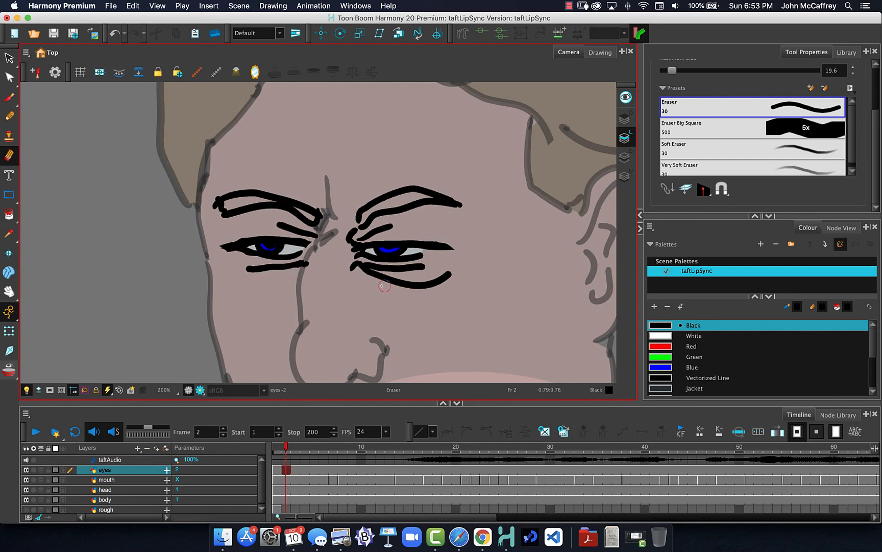
mouse_move(362, 277)
mouse_down()
mouse_move(432, 290)
mouse_move(457, 278)
mouse_move(392, 276)
mouse_up()
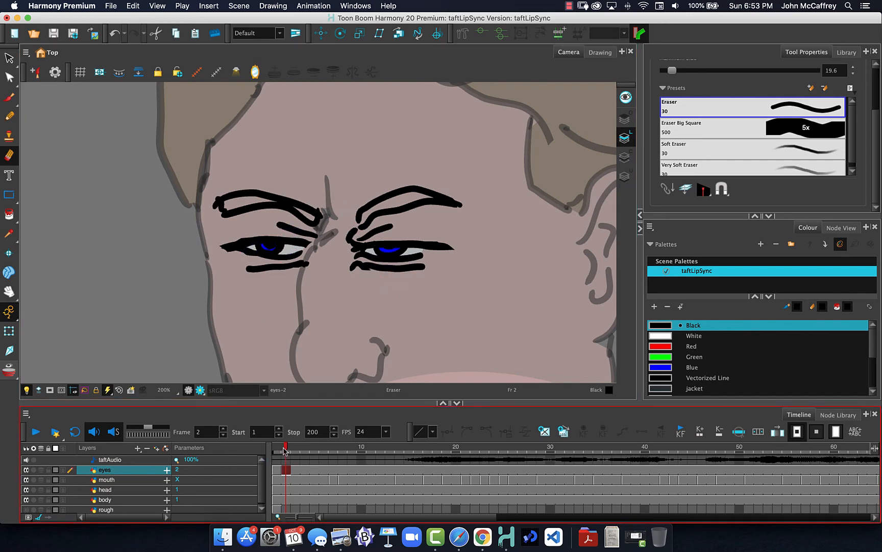
mouse_move(285, 448)
mouse_down()
mouse_move(277, 448)
mouse_move(288, 448)
mouse_up()
click(9, 117)
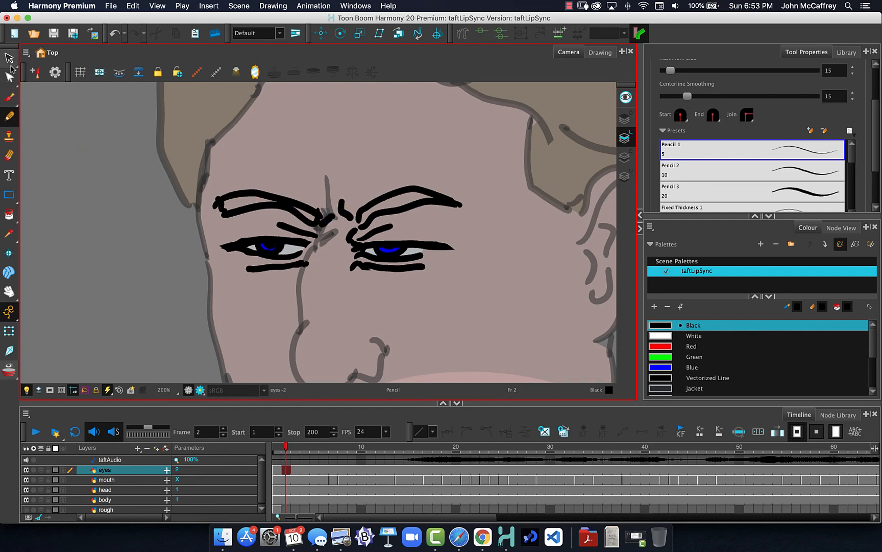
Step: Rotate the left-hand eyebrow to a steeper angry angle, raise it slightly, and move its outer end stroke up to match
click(9, 59)
click(261, 200)
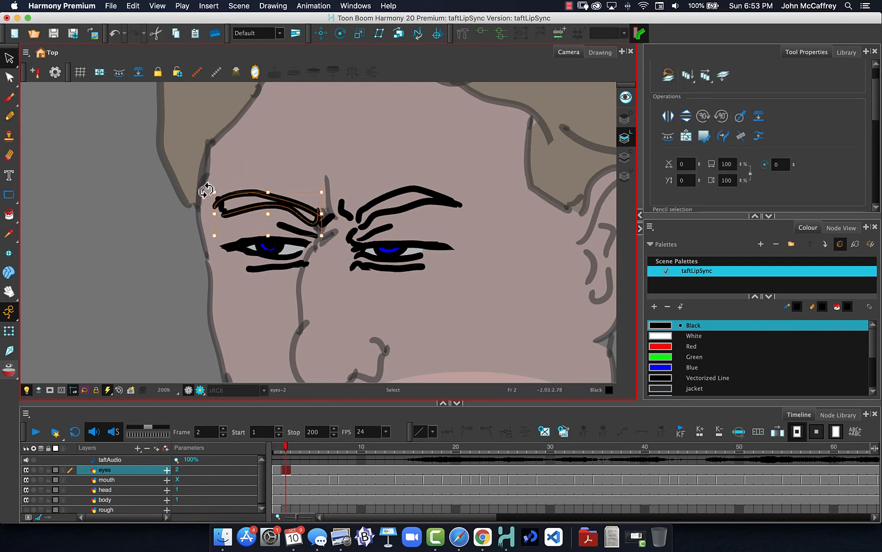
drag(207, 190, 220, 177)
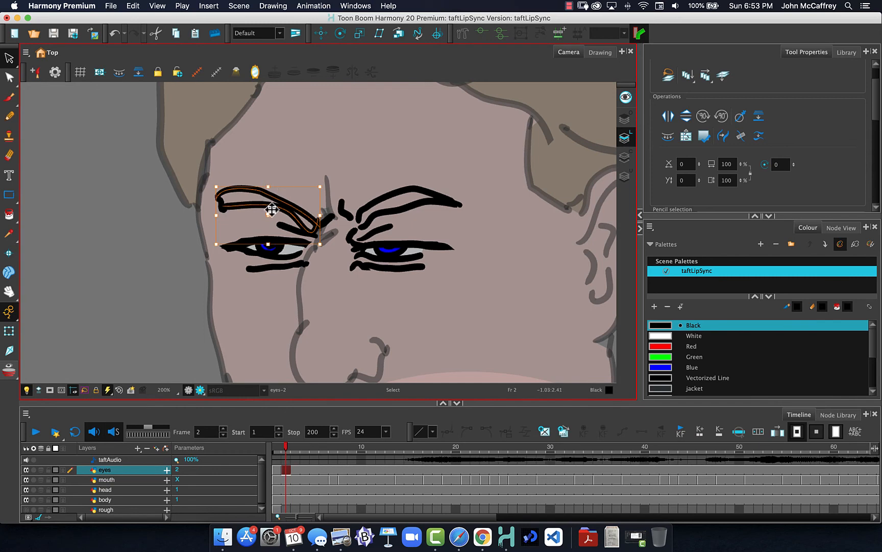
drag(272, 211, 284, 203)
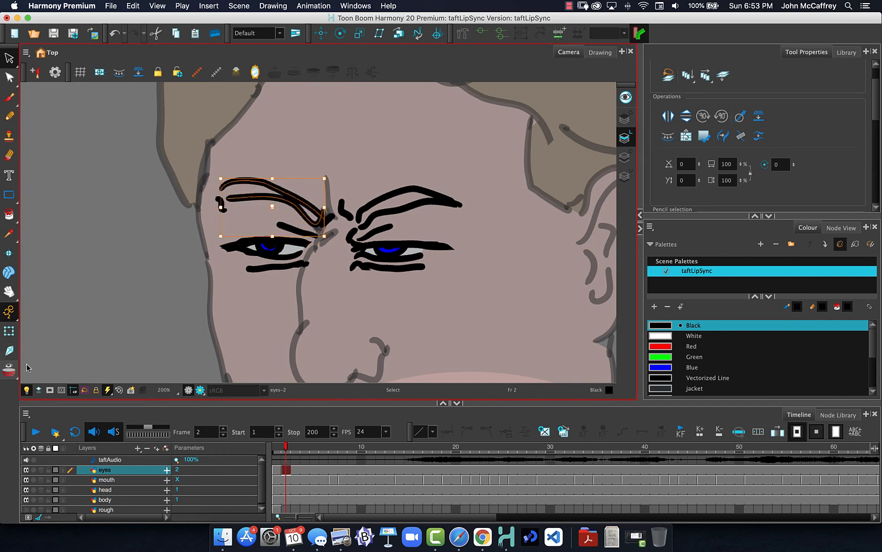
click(221, 205)
drag(223, 204, 227, 196)
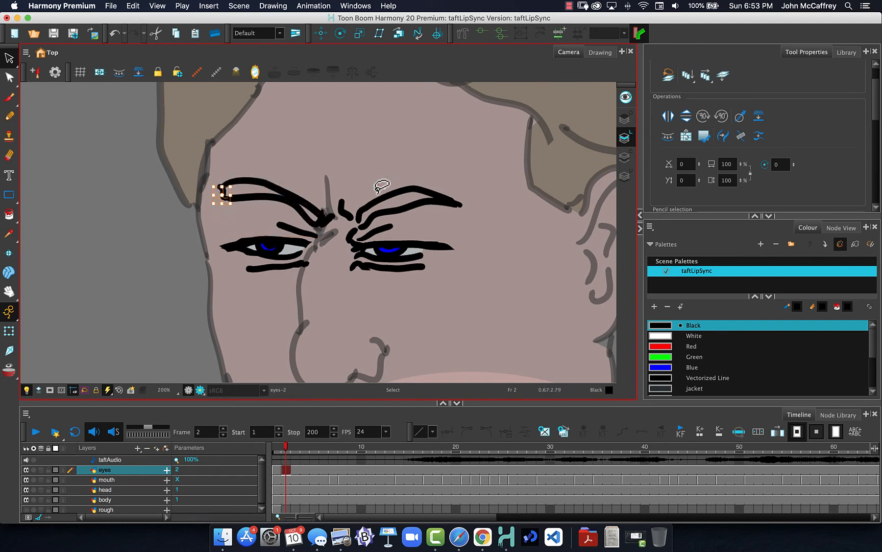
Step: Rotate the right-hand eyebrow so its outer end tilts upward, and raise it slightly
mouse_move(382, 187)
mouse_down()
mouse_move(453, 213)
mouse_move(376, 156)
mouse_up()
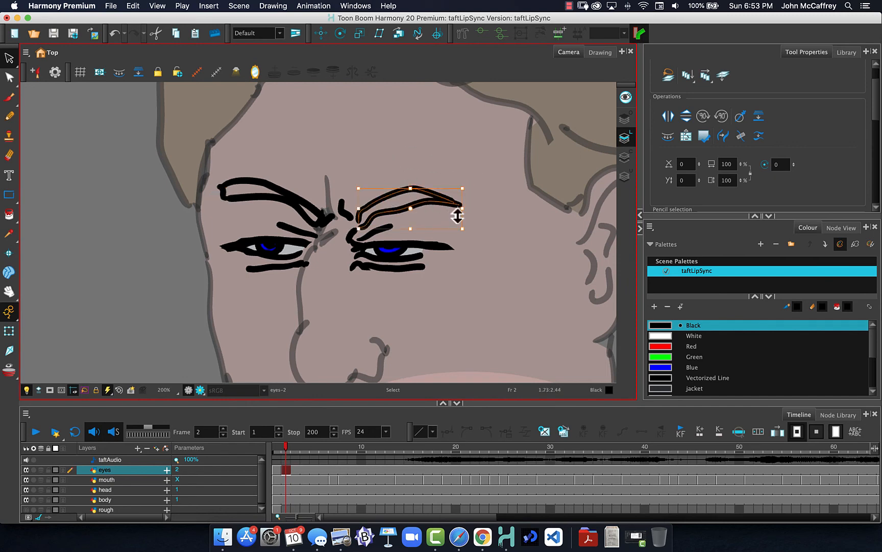
click(467, 234)
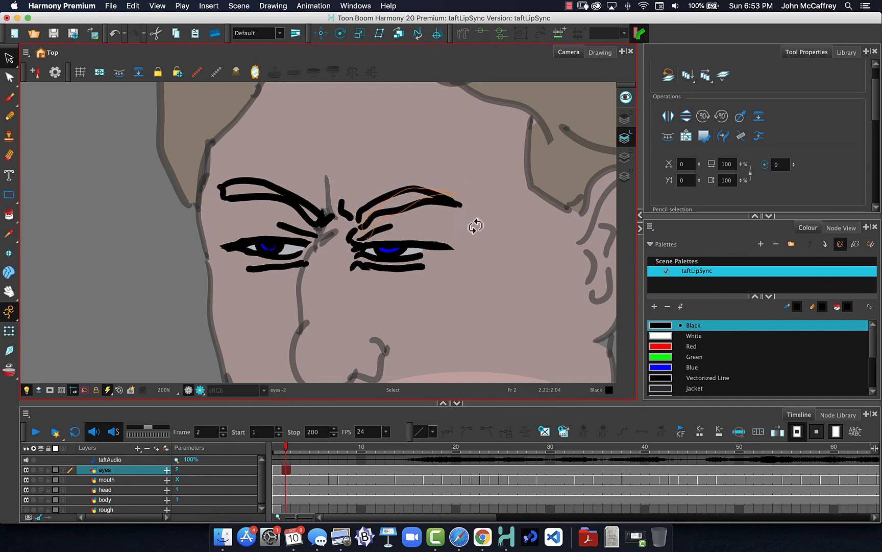
drag(476, 226, 476, 225)
drag(402, 221, 399, 210)
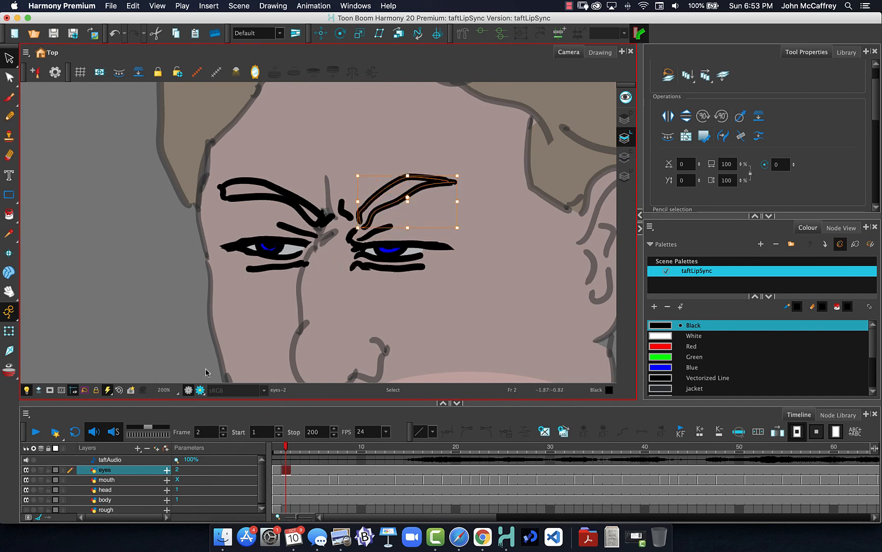
Step: Flip repeatedly between frames 1 and 2 to compare the original eyes with the squinting ones
click(286, 470)
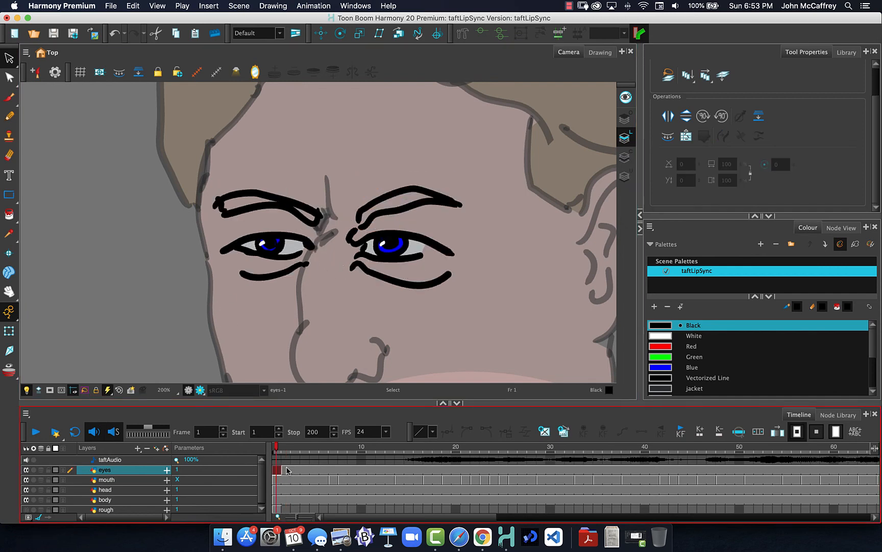
key(comma)
key(period)
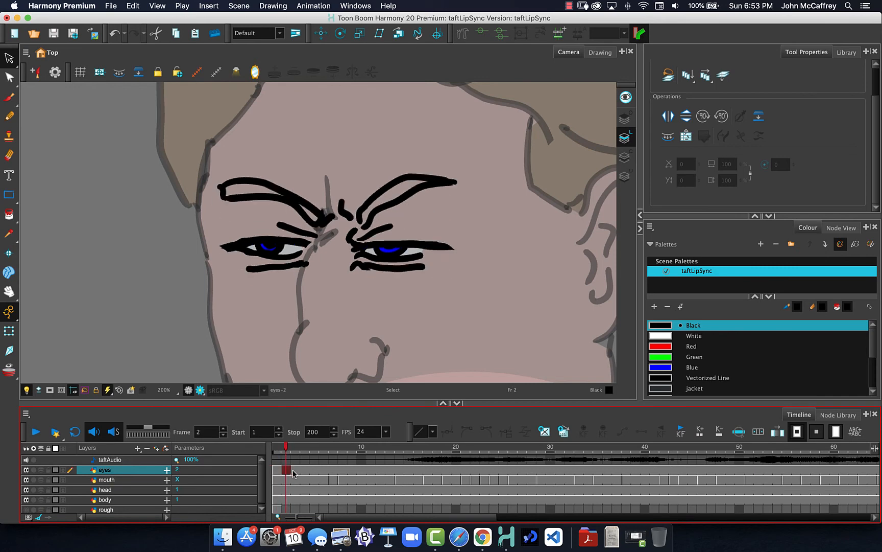
key(comma)
key(period)
key(comma)
key(period)
key(comma)
key(period)
key(comma)
key(period)
key(comma)
key(period)
key(comma)
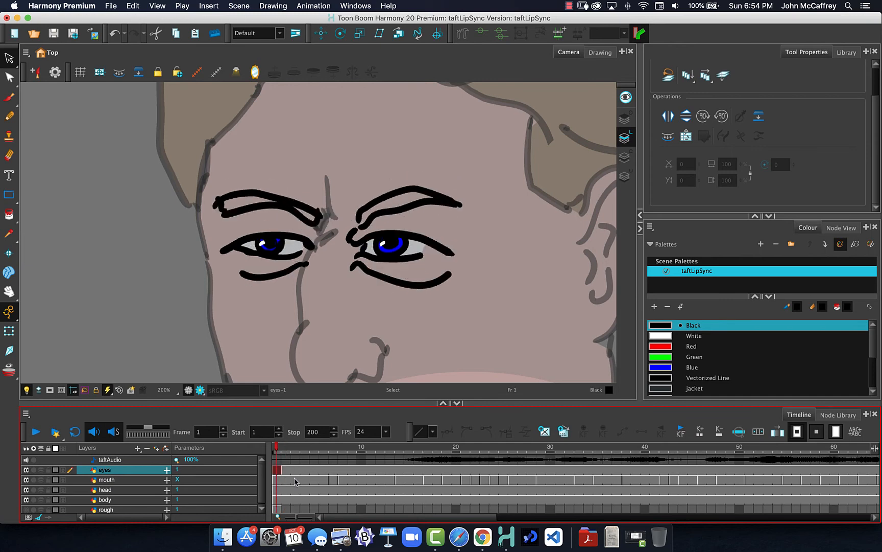
Step: Duplicate the squinting drawing at frame 3 of the eyes layer, with onion skin turned on
key(period)
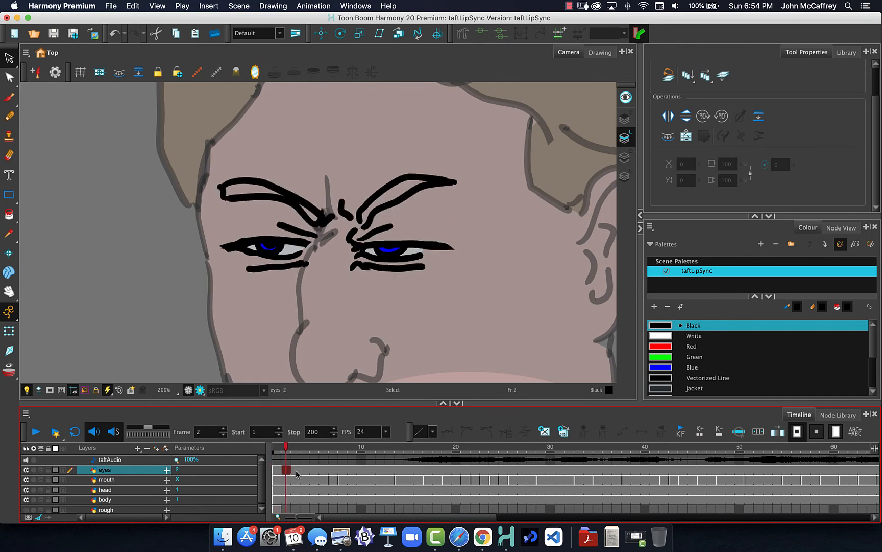
click(297, 471)
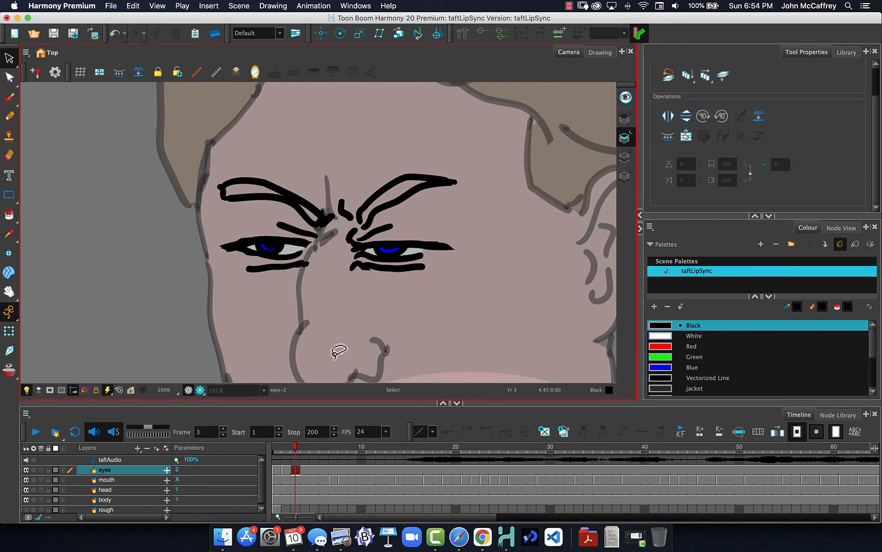
click(10, 370)
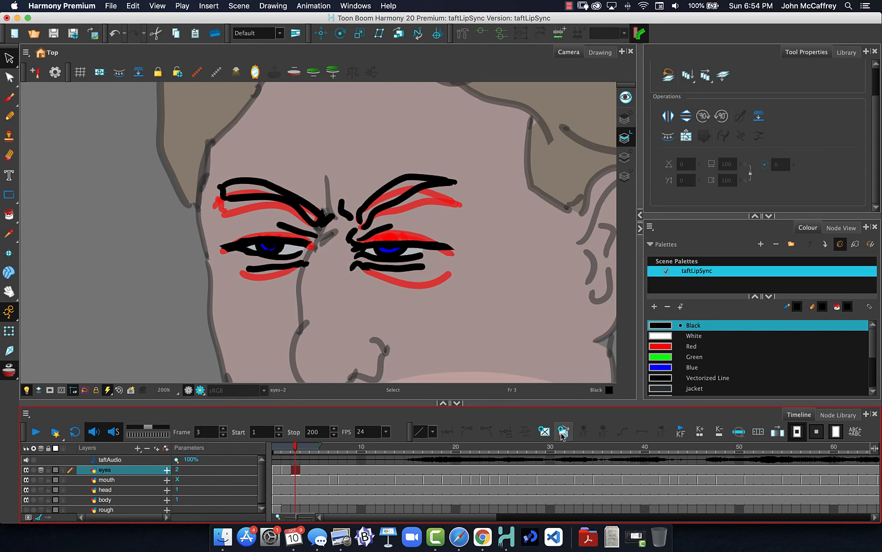
click(563, 433)
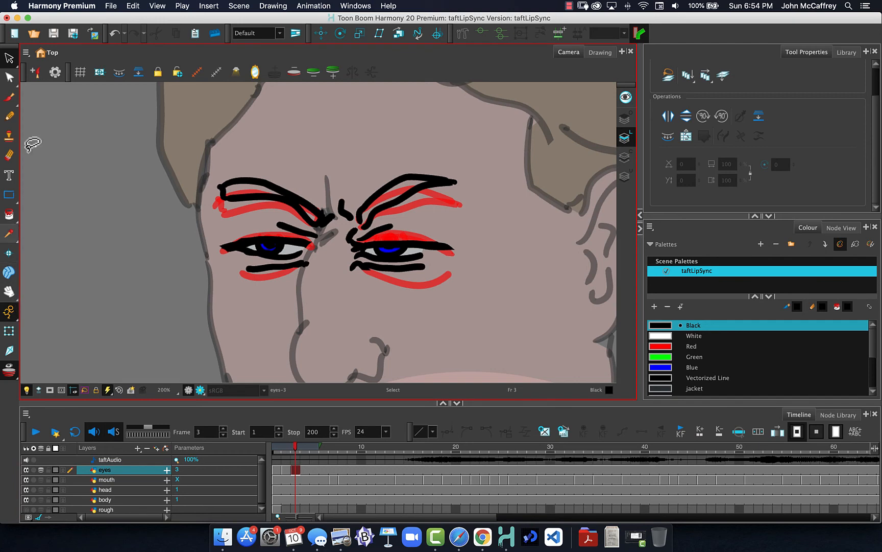
Step: Delete the open eye shapes and irises of both eyes in the duplicated drawing, keeping the brows and crease lines
click(9, 118)
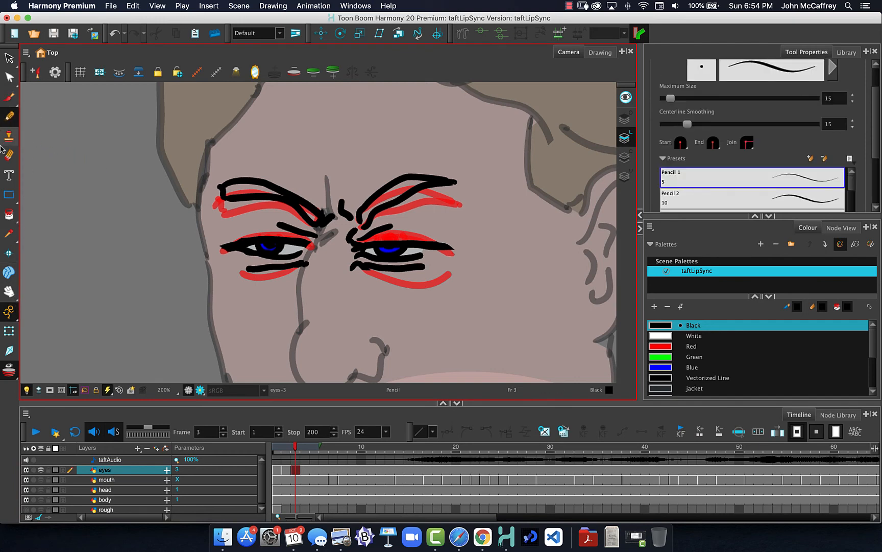
click(10, 57)
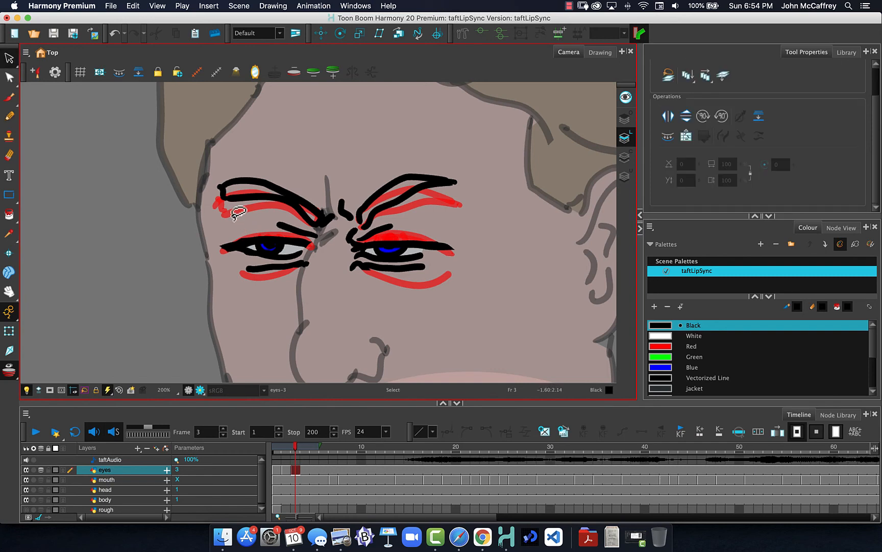
mouse_move(235, 220)
mouse_down()
mouse_move(285, 232)
mouse_move(272, 254)
mouse_move(231, 225)
mouse_up()
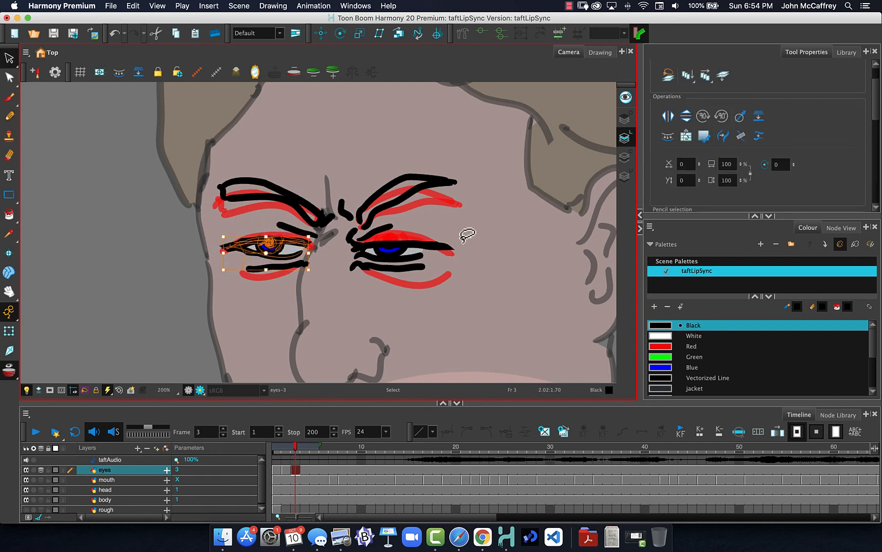
key(Delete)
mouse_move(306, 234)
mouse_down()
mouse_move(310, 253)
mouse_move(338, 250)
mouse_move(346, 233)
mouse_move(342, 258)
mouse_move(382, 238)
mouse_move(457, 241)
mouse_move(442, 261)
mouse_move(348, 251)
mouse_up()
key(Delete)
key(Delete)
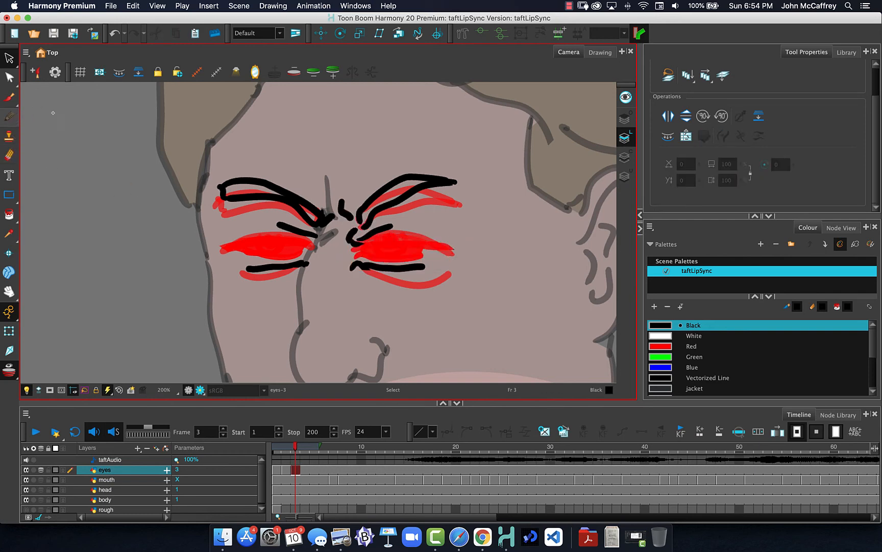
Step: Pencil downward-curved closed eyelids with short outer lash strokes on both eyes, and turn off onion skin
click(9, 116)
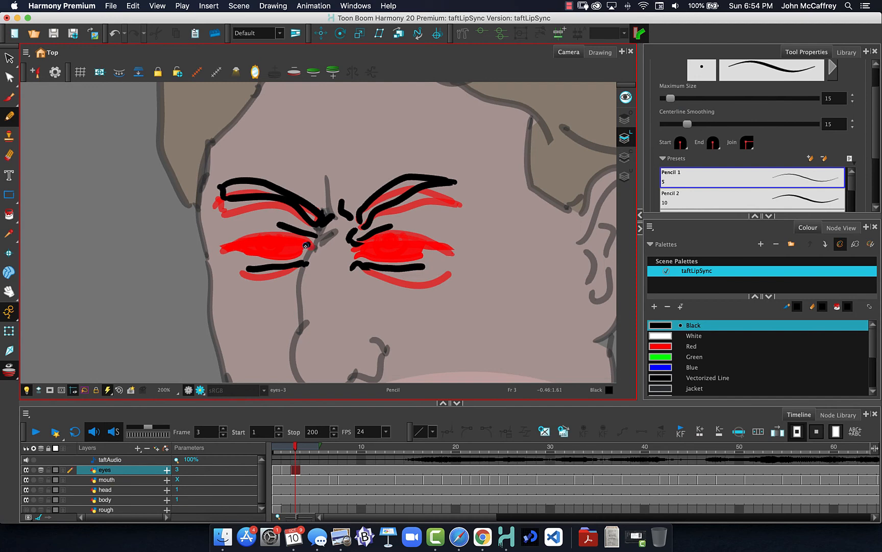
drag(289, 251, 237, 242)
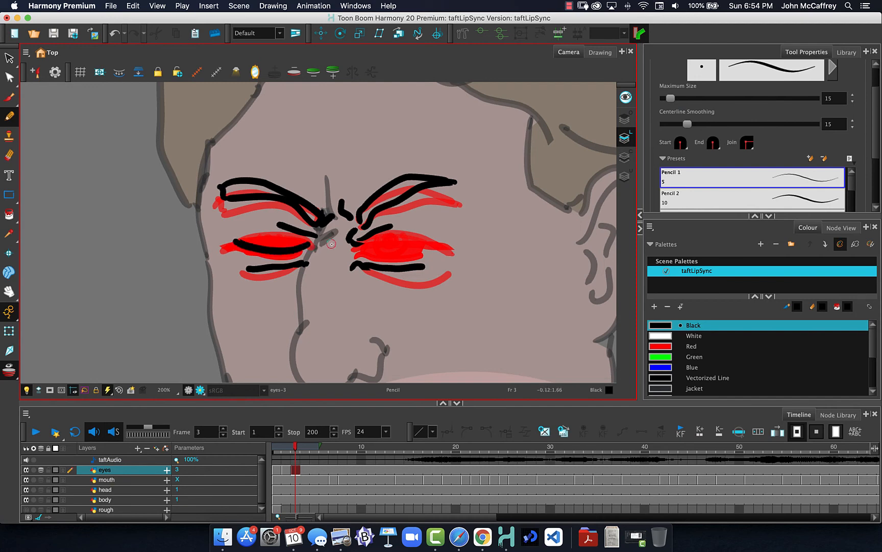
drag(368, 251, 437, 243)
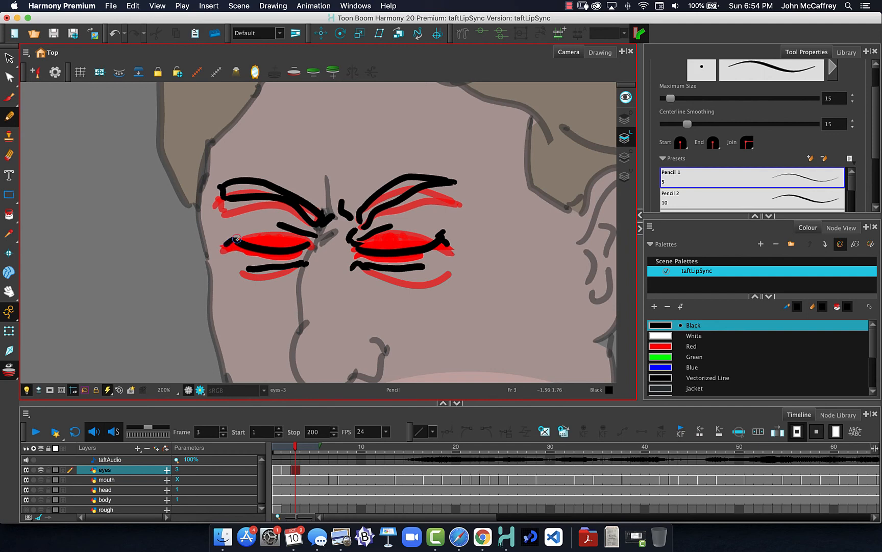
drag(236, 239, 231, 236)
click(16, 376)
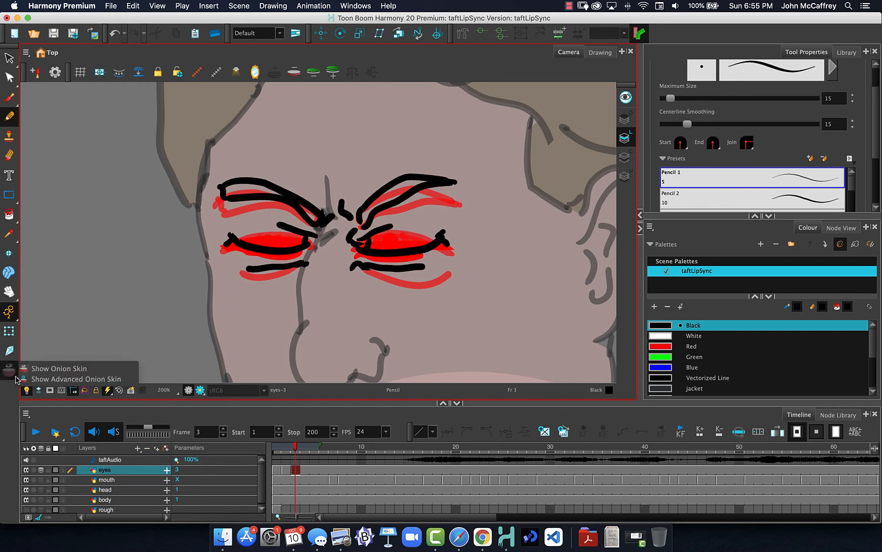
click(6, 374)
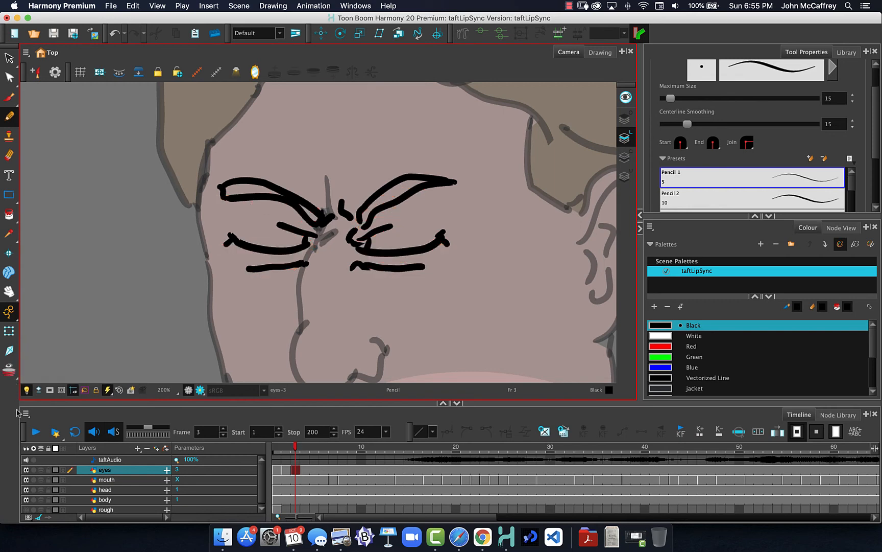
Step: Flip back and forth through frames 1 to 3 to compare the open, squinting and closed eyes
key(comma)
key(comma)
key(period)
key(period)
key(comma)
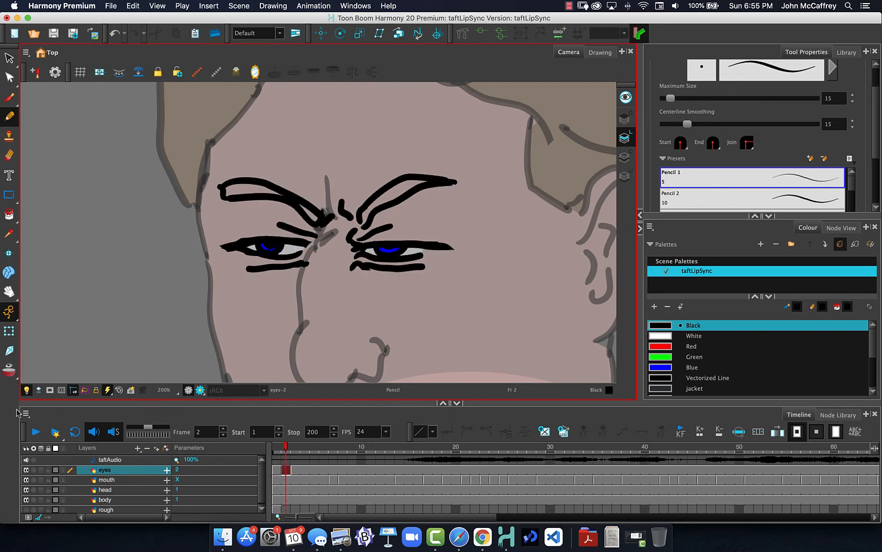
key(comma)
key(period)
key(period)
key(comma)
key(comma)
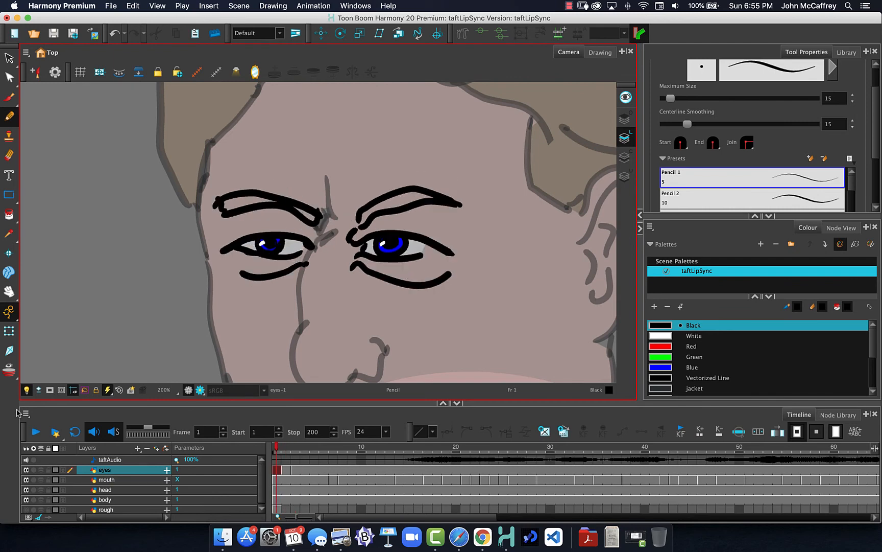
key(period)
key(period)
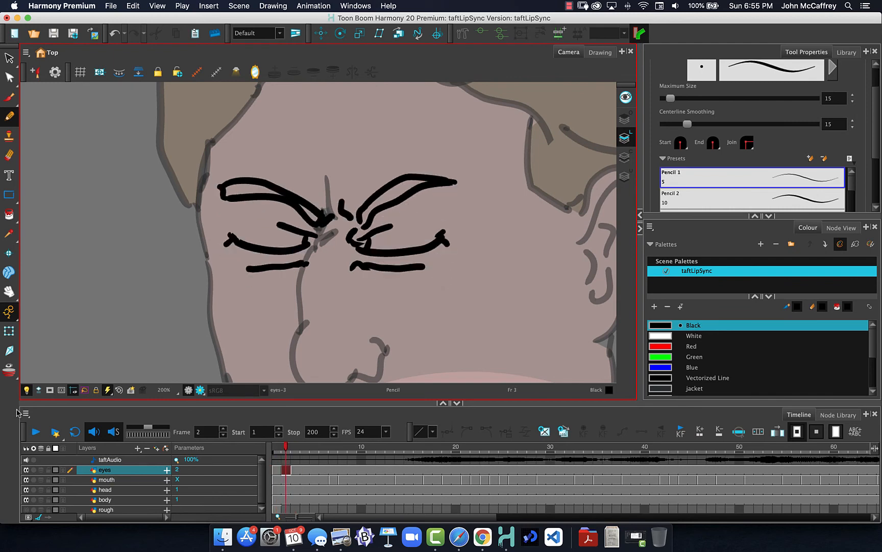
key(comma)
key(comma)
key(period)
key(period)
key(comma)
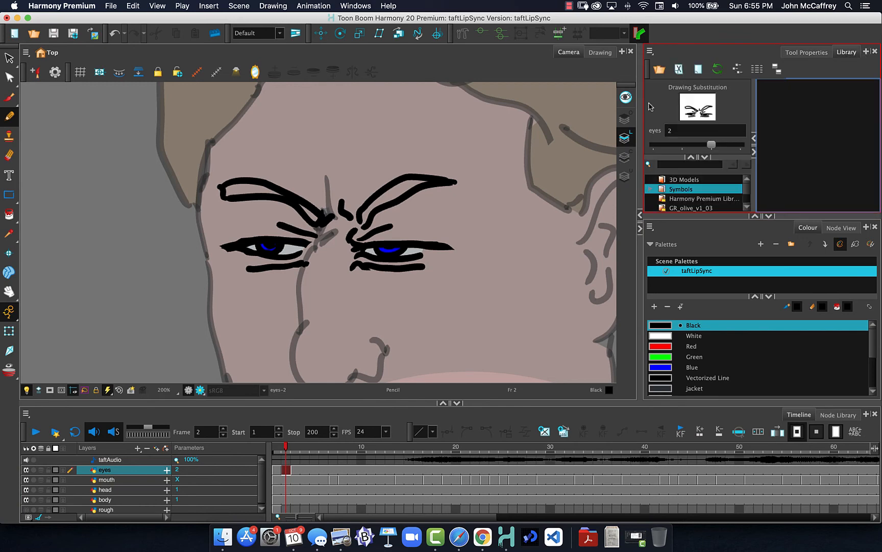
Step: Set the eyes layer's drawing substitution to 1 on frames 2 and 3
click(846, 52)
click(681, 146)
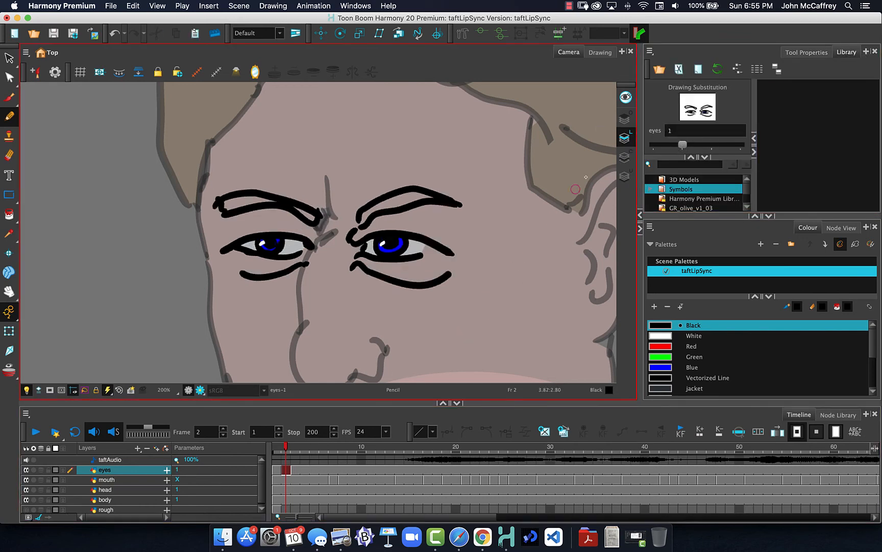
click(296, 470)
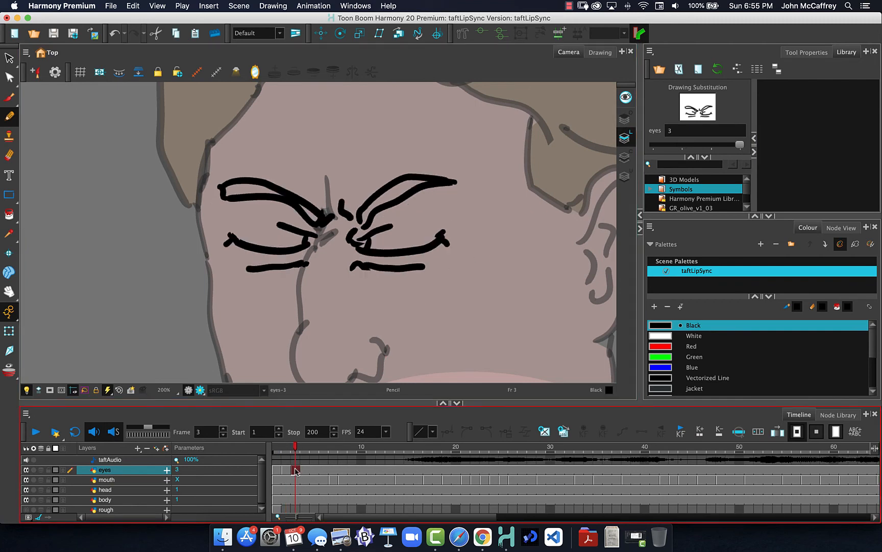
click(683, 145)
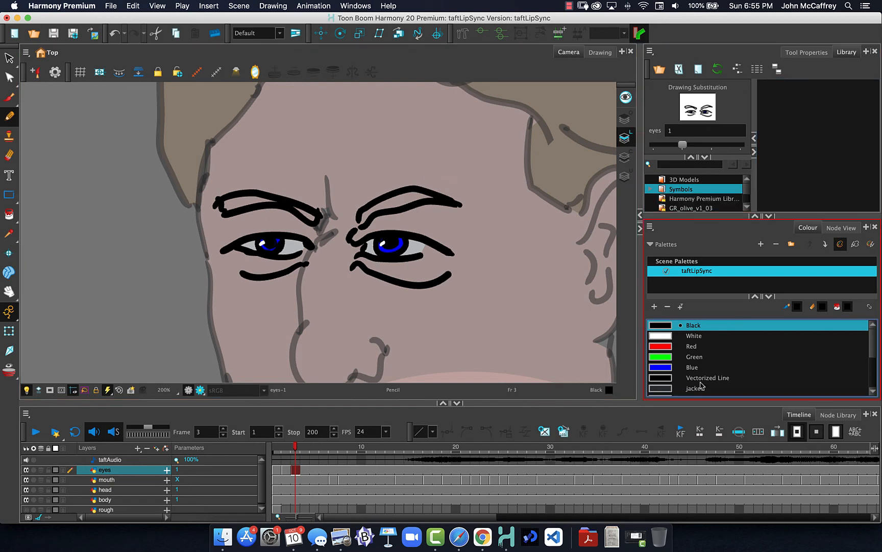
Step: Paint the inside of both eyebrows in eyes drawing 1 with the hair colour, using the Brush
scroll(698, 382, down, 3)
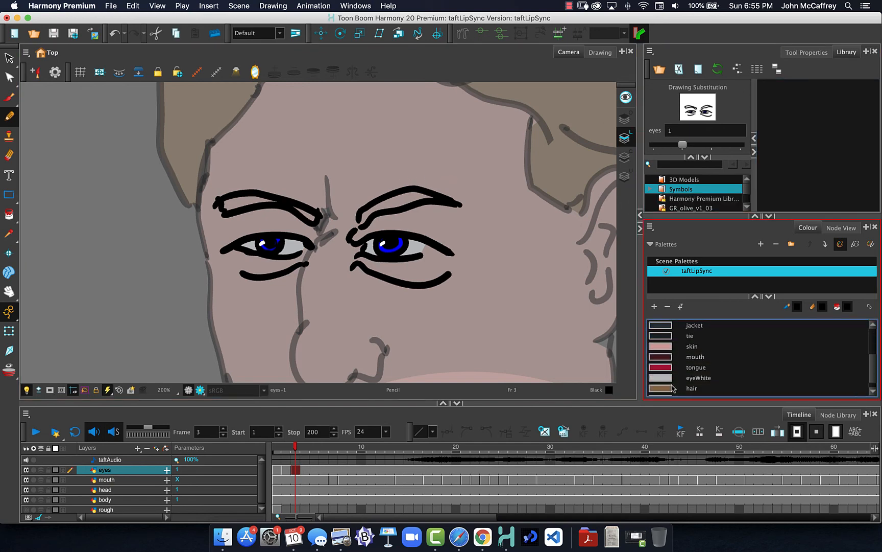
click(668, 389)
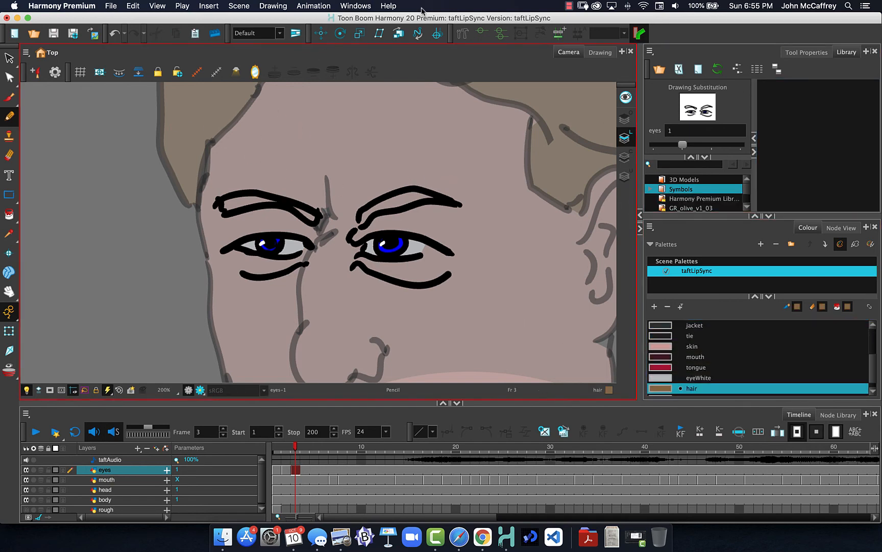
click(9, 97)
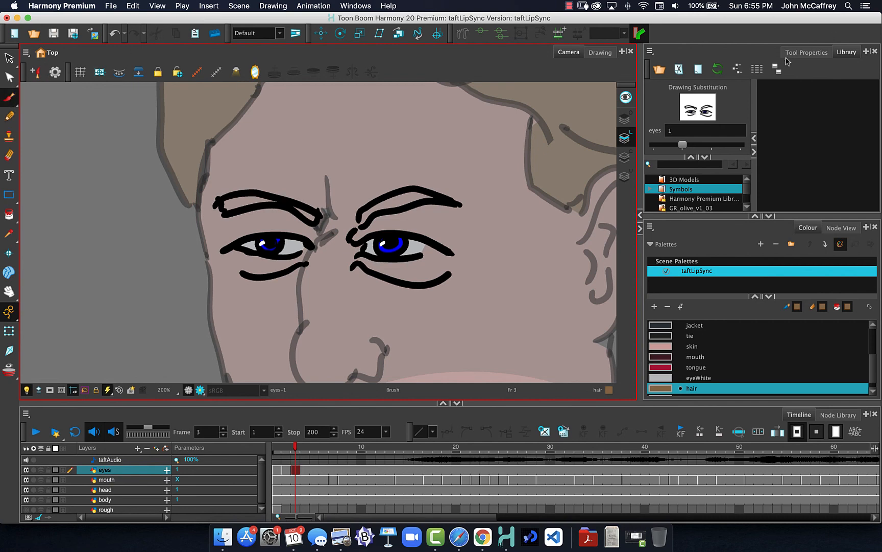
click(807, 52)
scroll(756, 133, down, 4)
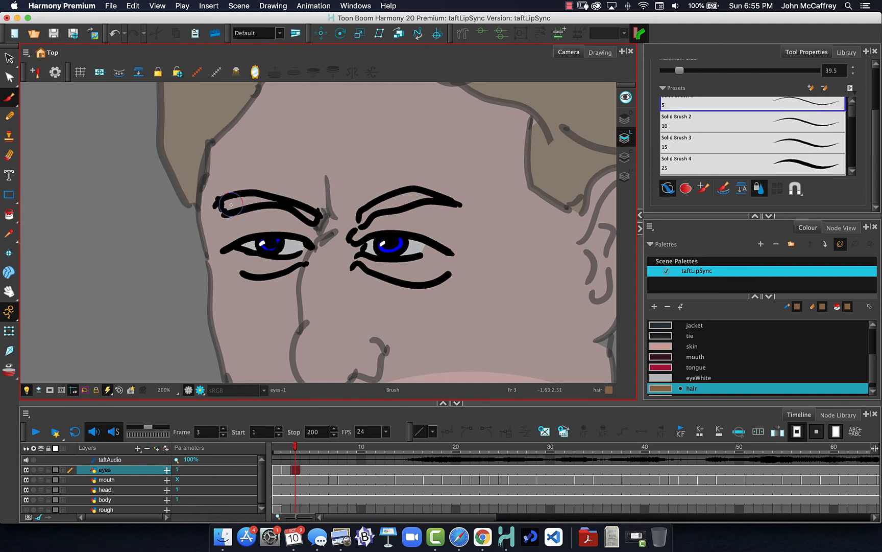
mouse_move(223, 205)
mouse_down()
mouse_move(268, 200)
mouse_move(312, 218)
mouse_move(432, 200)
mouse_up()
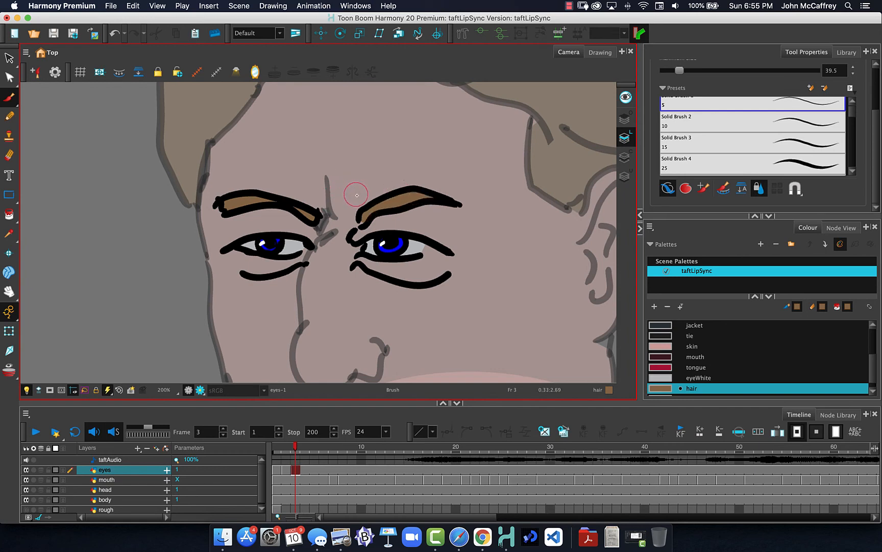
Step: Paint the inside of both eyebrows in eyes drawings 2 and 3 with the same hair colour
key(])
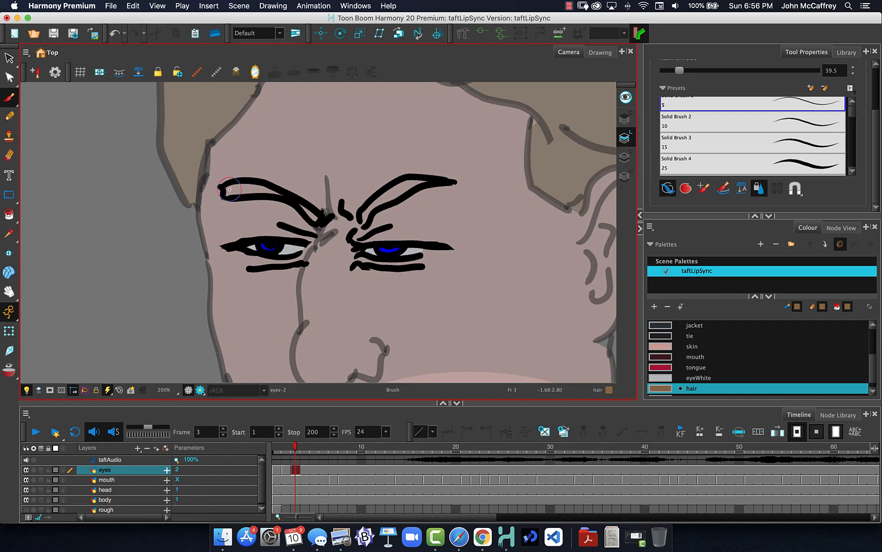
mouse_move(228, 189)
mouse_down()
mouse_move(280, 194)
mouse_move(313, 216)
mouse_move(363, 221)
mouse_move(418, 182)
mouse_up()
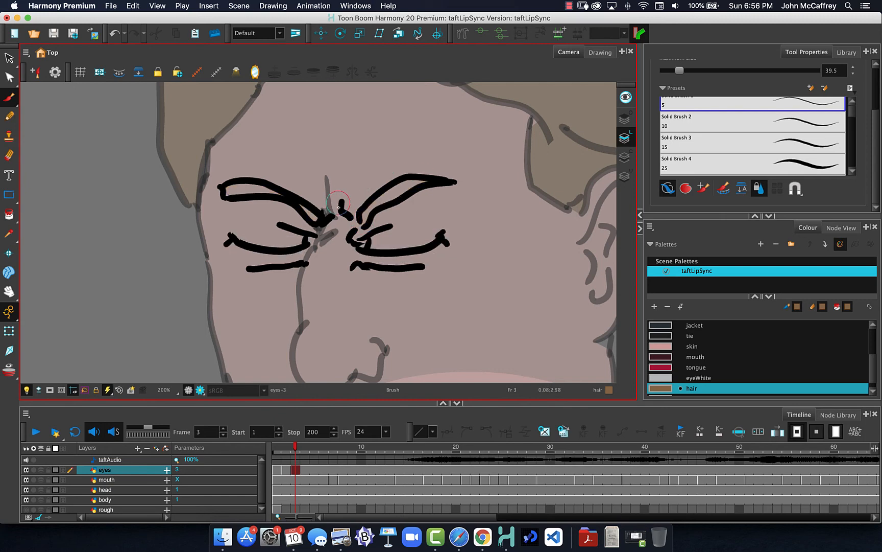
drag(366, 218, 424, 181)
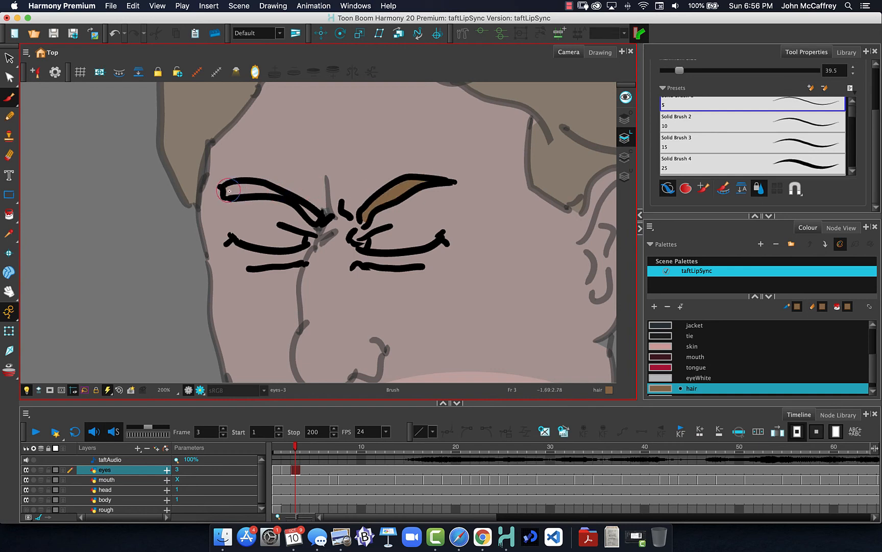
mouse_move(247, 188)
mouse_down()
mouse_move(273, 191)
mouse_move(310, 213)
mouse_up()
key(super+z)
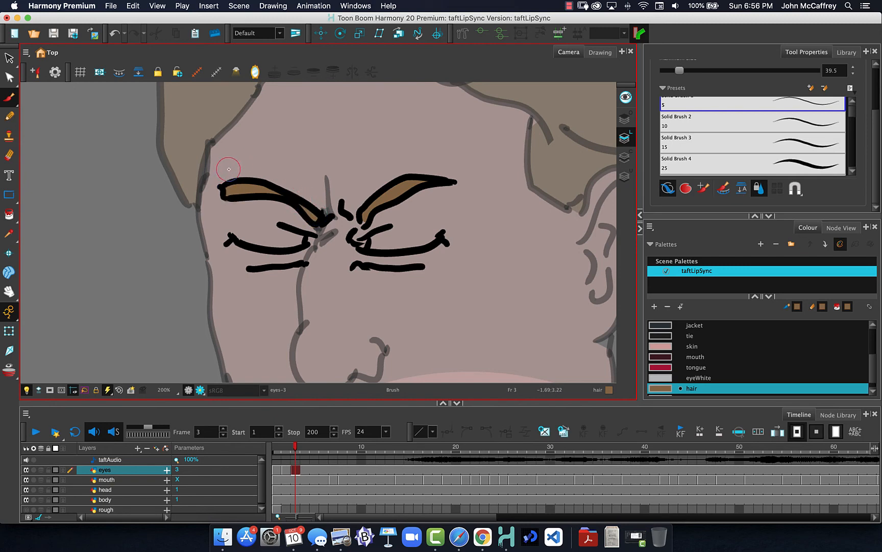
Step: Cycle through the eyes layer's drawing substitutions at frame 3 to compare the coloured eyebrows
key([)
key([)
key(])
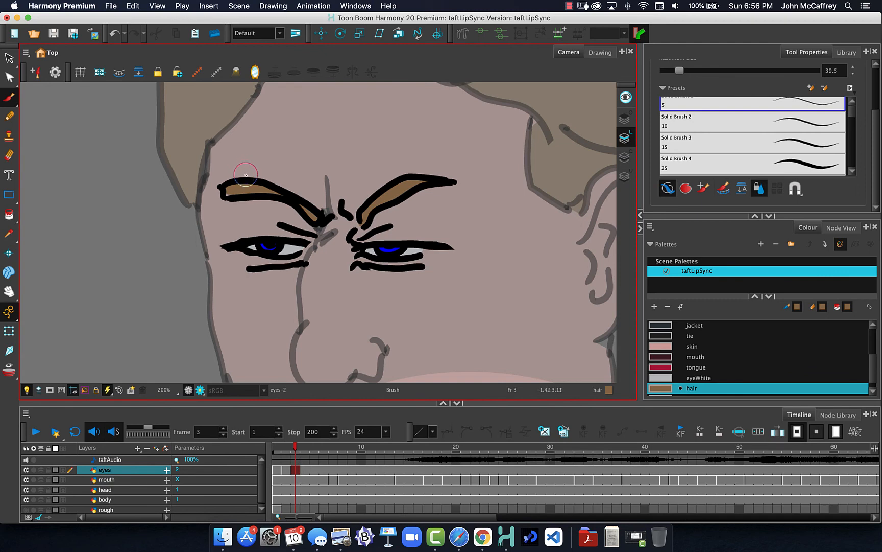
key([)
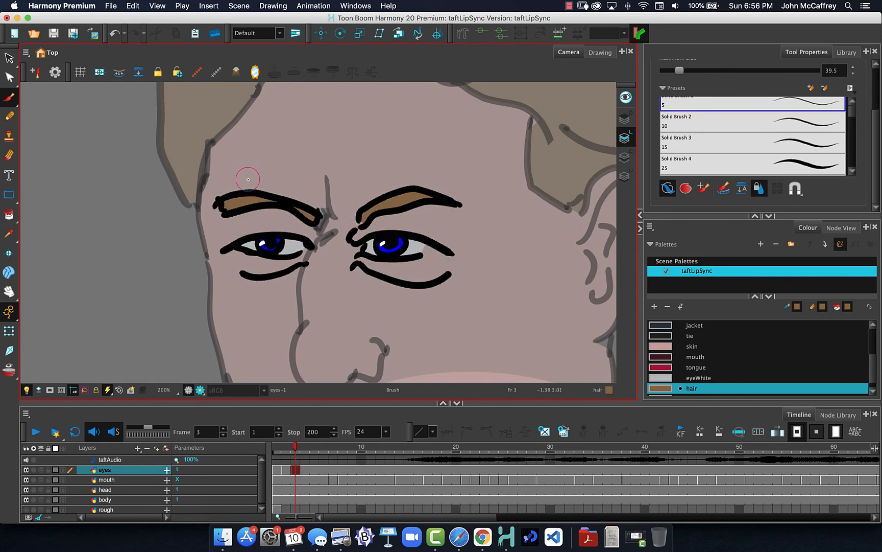
key([)
key(bracketright)
key(bracketright)
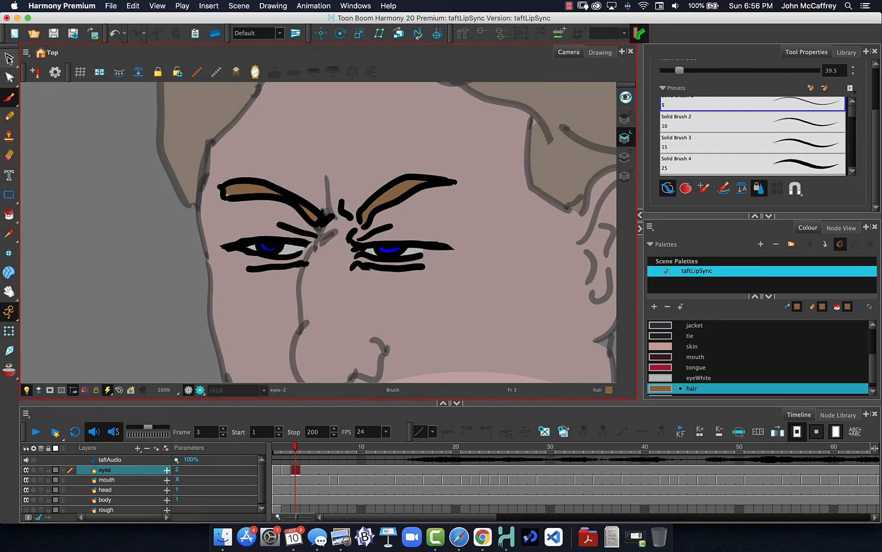
Step: Rotate the left-hand eyebrow in eyes drawing 2 to a shallower angle and reposition it above the eye
click(11, 58)
mouse_move(292, 148)
mouse_down()
mouse_move(339, 197)
mouse_move(342, 212)
mouse_move(319, 227)
mouse_move(213, 186)
mouse_up()
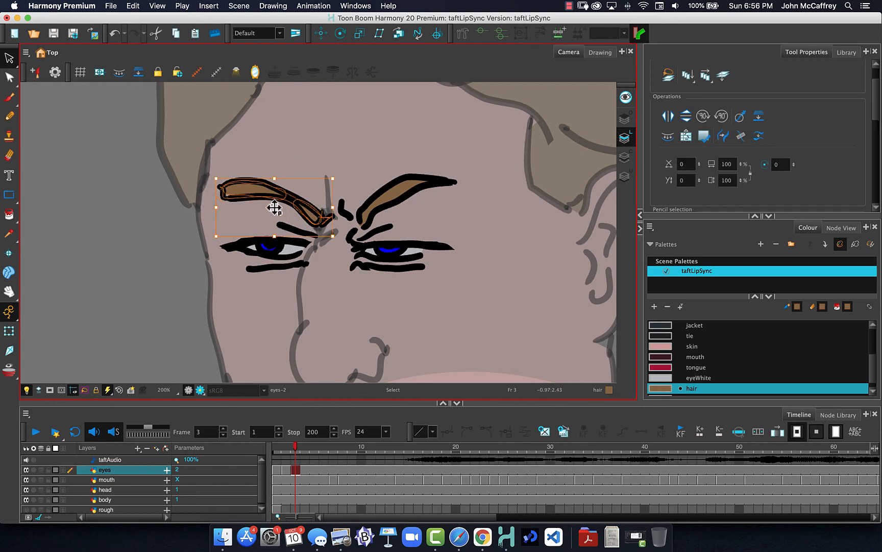
drag(306, 212, 318, 220)
drag(213, 171, 197, 182)
drag(257, 209, 256, 201)
Step: Rotate the right-hand eyebrow in eyes drawing 2 to a shallower angle and reposition it above the eye
mouse_move(353, 194)
mouse_down()
mouse_move(360, 228)
mouse_move(479, 177)
mouse_move(404, 158)
mouse_move(370, 169)
mouse_move(354, 202)
mouse_move(381, 222)
mouse_move(477, 200)
mouse_move(388, 162)
mouse_up()
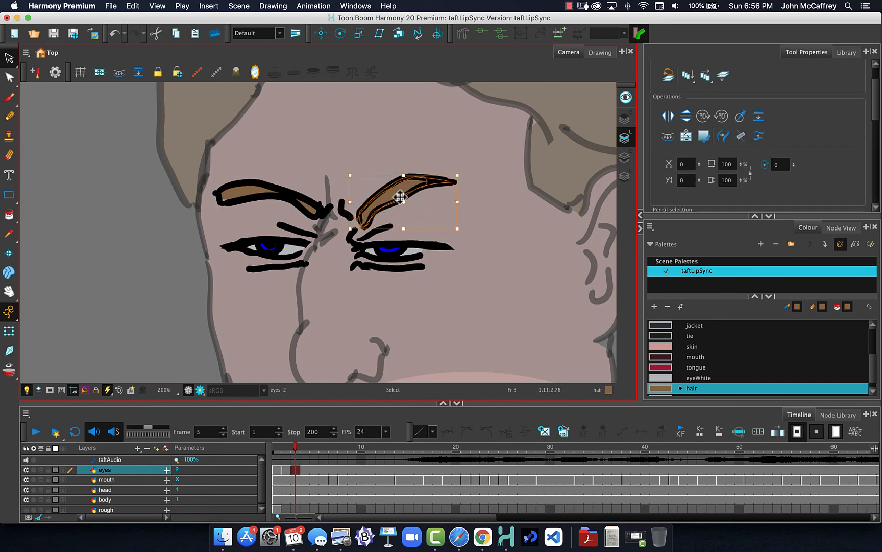
drag(372, 211, 365, 218)
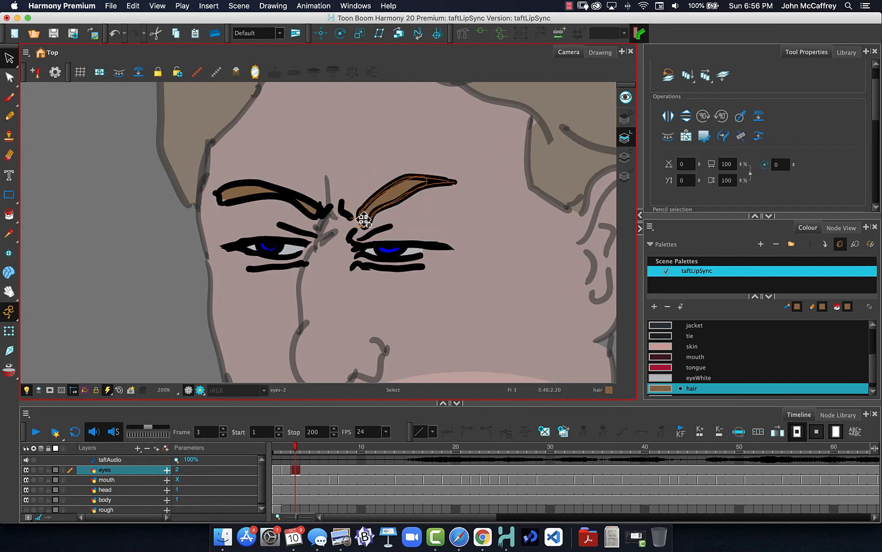
drag(461, 168, 467, 179)
drag(393, 198, 395, 191)
Step: Scrub between frames 2 and 4 to compare the eyebrow positions in eyes drawings 1 and 2
click(264, 413)
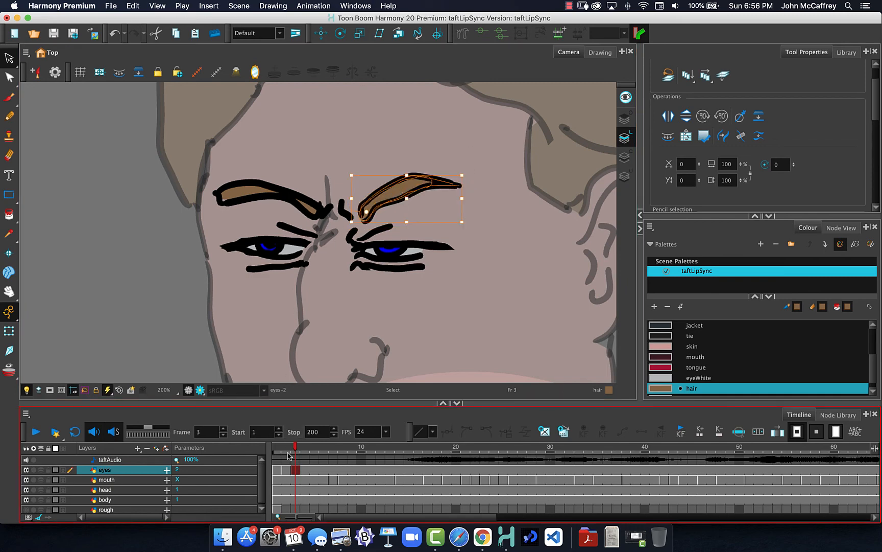
click(289, 447)
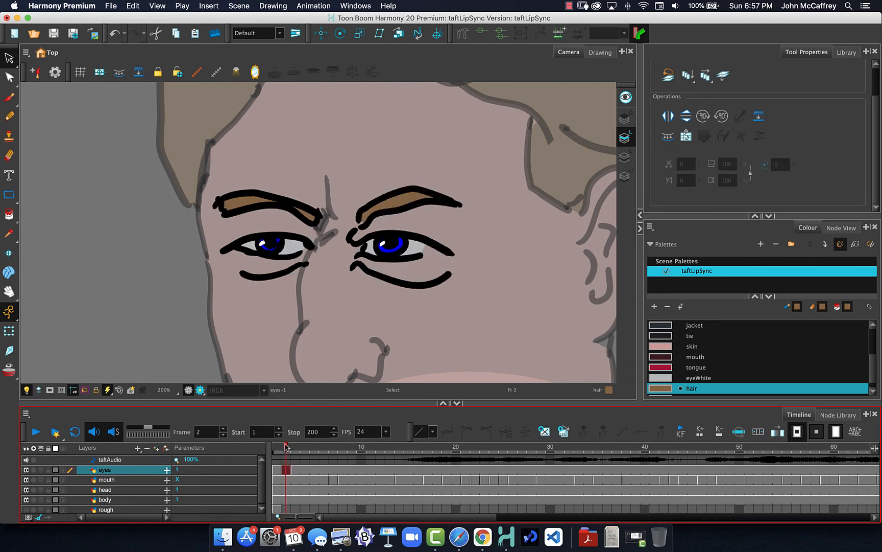
click(295, 447)
click(305, 446)
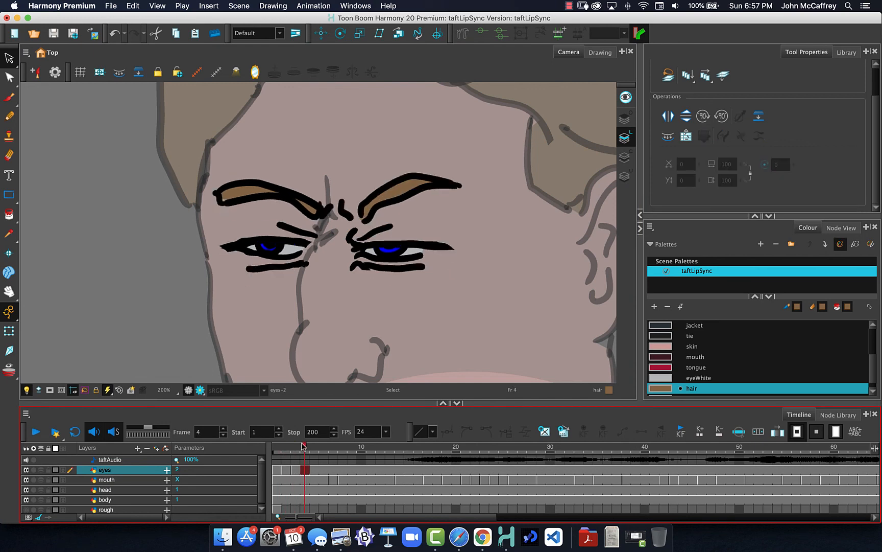
mouse_move(304, 447)
mouse_down()
mouse_move(277, 447)
mouse_move(304, 451)
mouse_up()
Step: Cycle repeatedly through eyes drawings 1, 2 and 3 at frame 4 to check how the blink moves
key(bracketright)
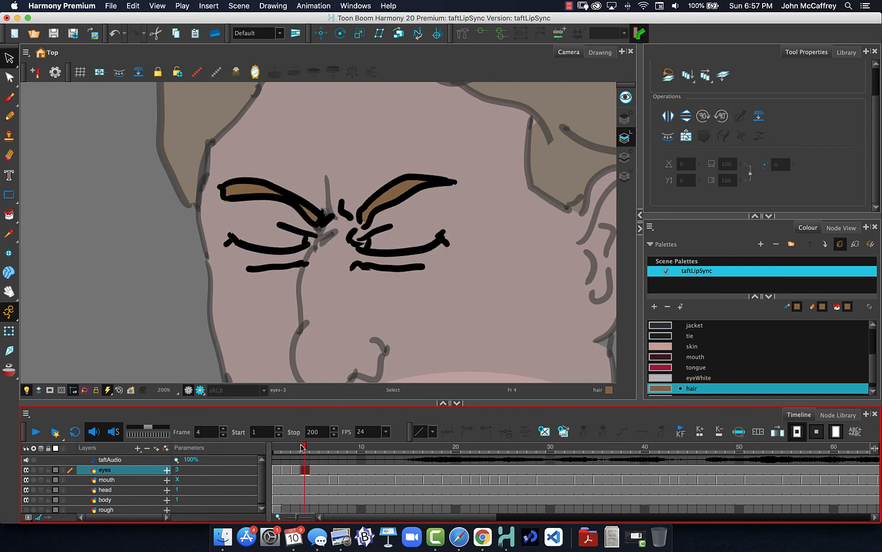
key(bracketleft)
key(bracketleft)
key(bracketright)
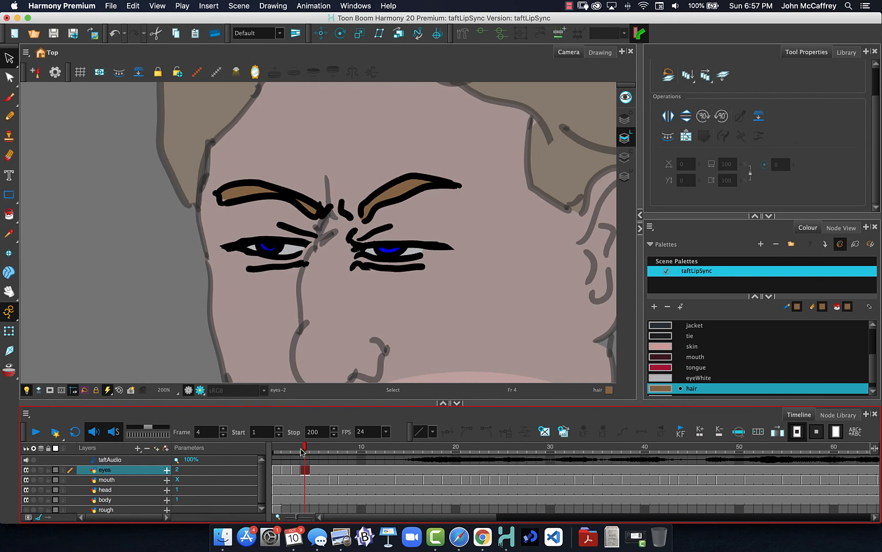
key(bracketleft)
key(bracketright)
key(bracketright)
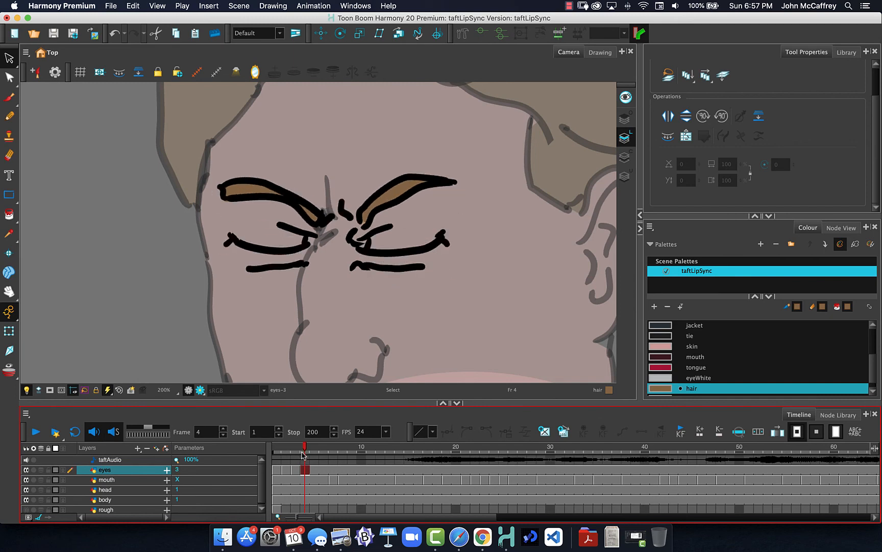
key(bracketleft)
key(bracketleft)
key(bracketright)
key(bracketright)
key(bracketleft)
key(bracketleft)
key(bracketright)
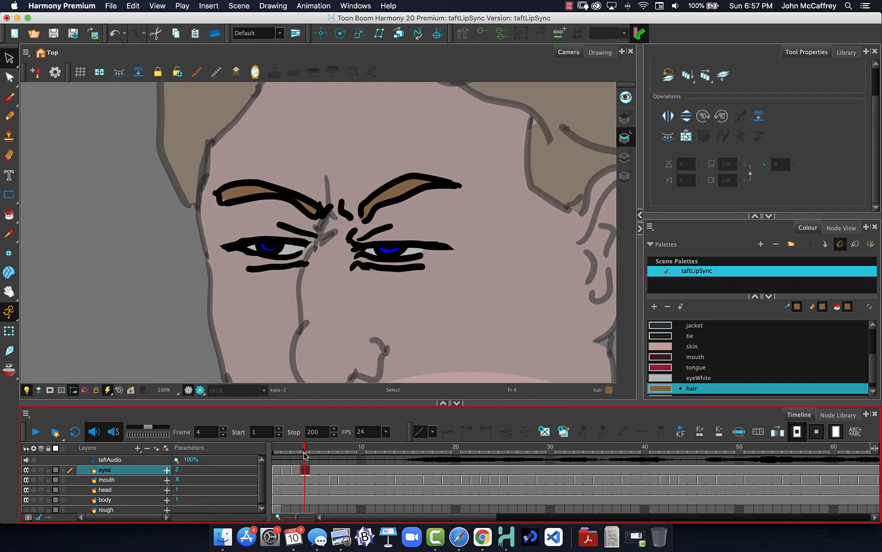
key(bracketright)
key(bracketleft)
key(bracketleft)
key(bracketright)
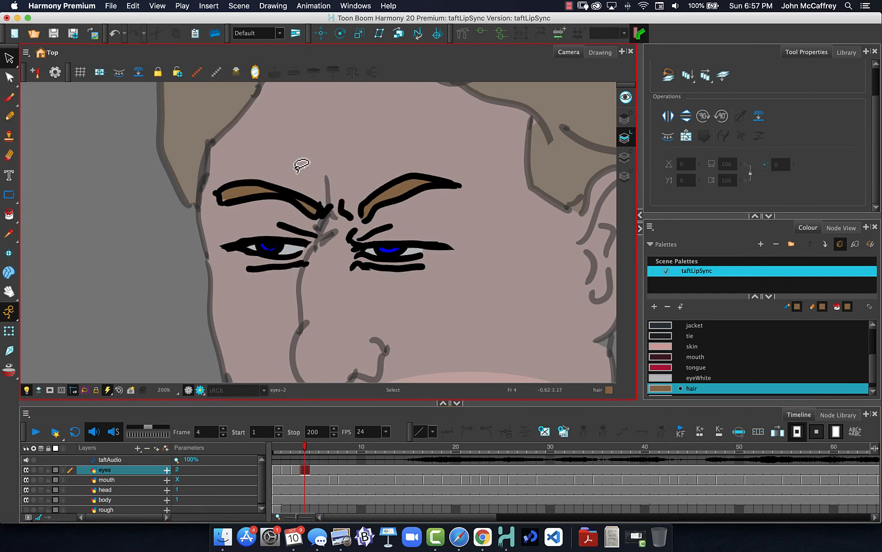
Step: Nudge both eyebrows in eyes drawing 2 slightly to fit between the open and closed poses
mouse_move(296, 172)
mouse_down()
mouse_move(314, 197)
mouse_move(282, 208)
mouse_move(209, 202)
mouse_move(245, 171)
mouse_move(289, 201)
mouse_up()
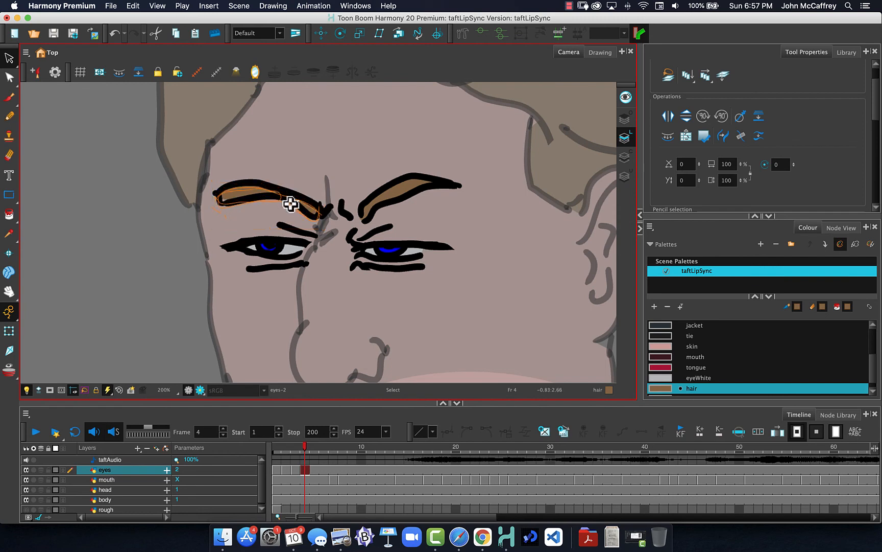
mouse_move(350, 169)
mouse_down()
mouse_move(365, 217)
mouse_move(442, 192)
mouse_move(355, 148)
mouse_up()
drag(390, 201, 389, 209)
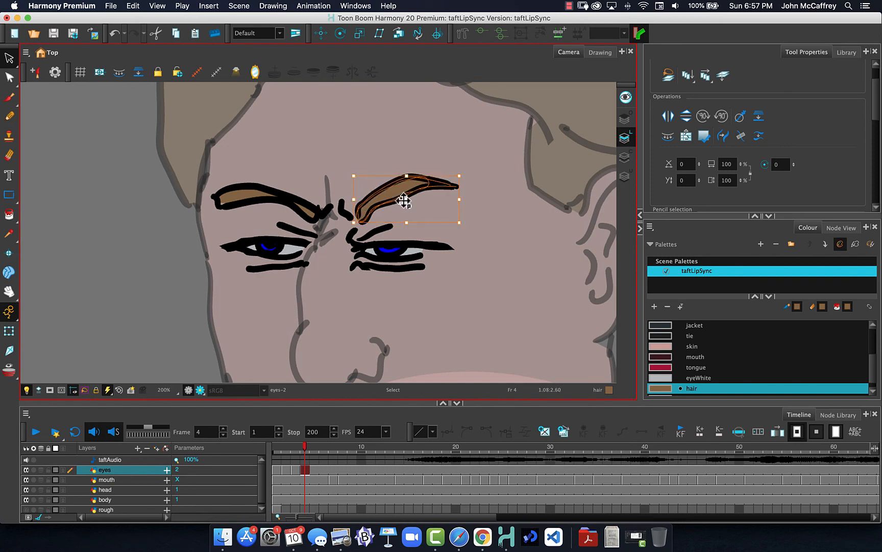
drag(407, 203, 408, 203)
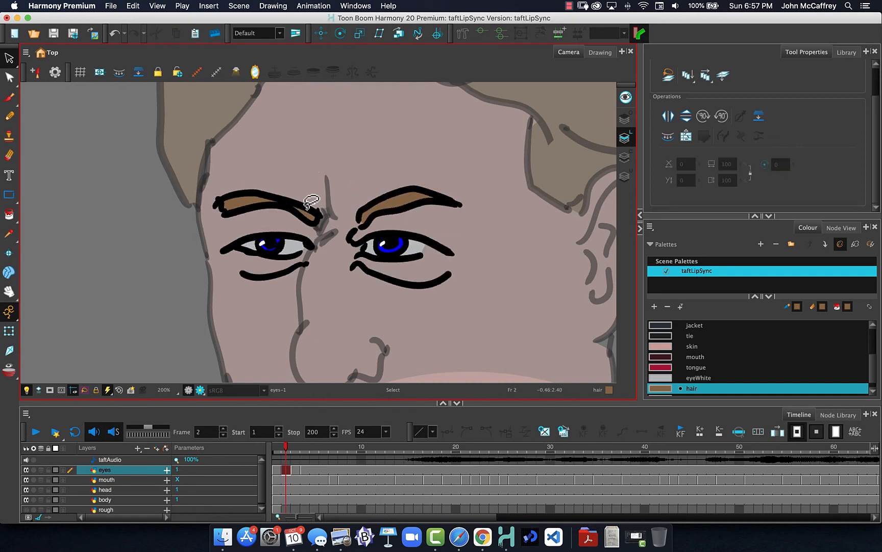
Step: Step through frames 2 to 4 to review the blink with the adjusted eyebrows
key(.)
key(.)
key(.)
key(.)
key(.)
key(.)
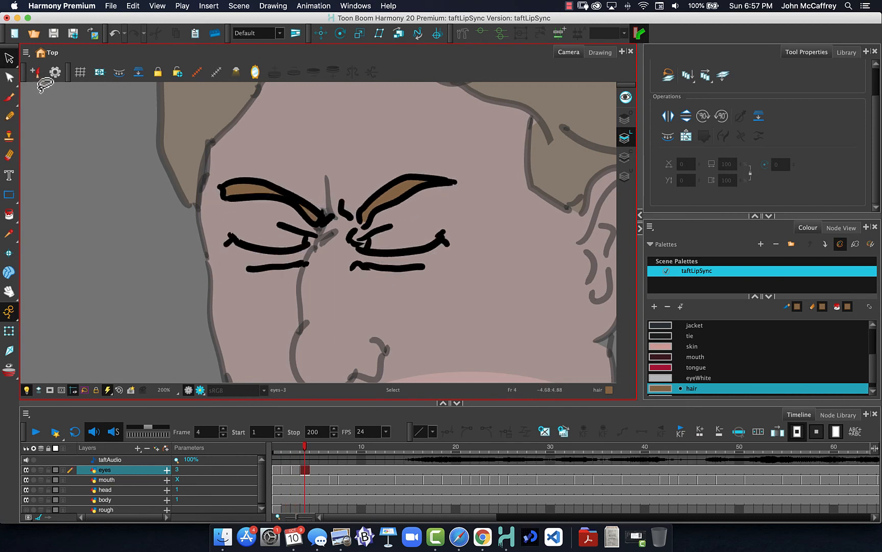
click(289, 468)
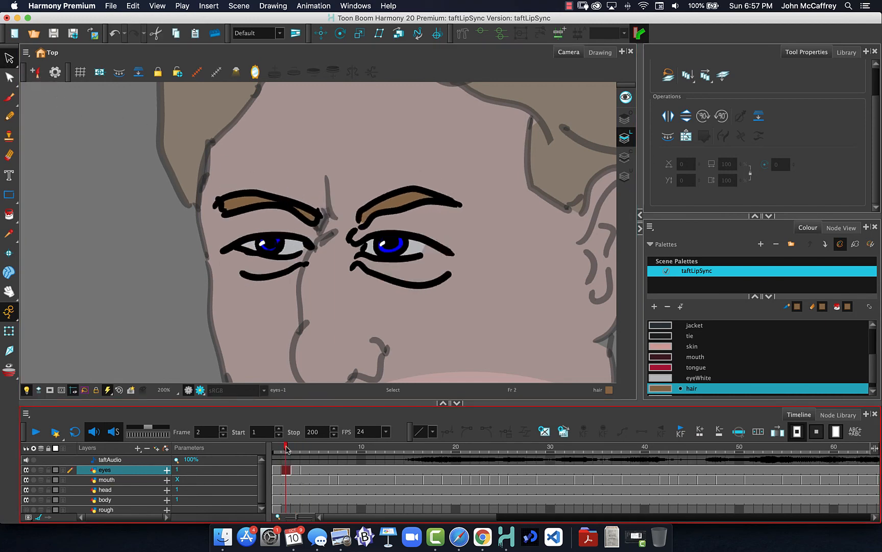
click(292, 452)
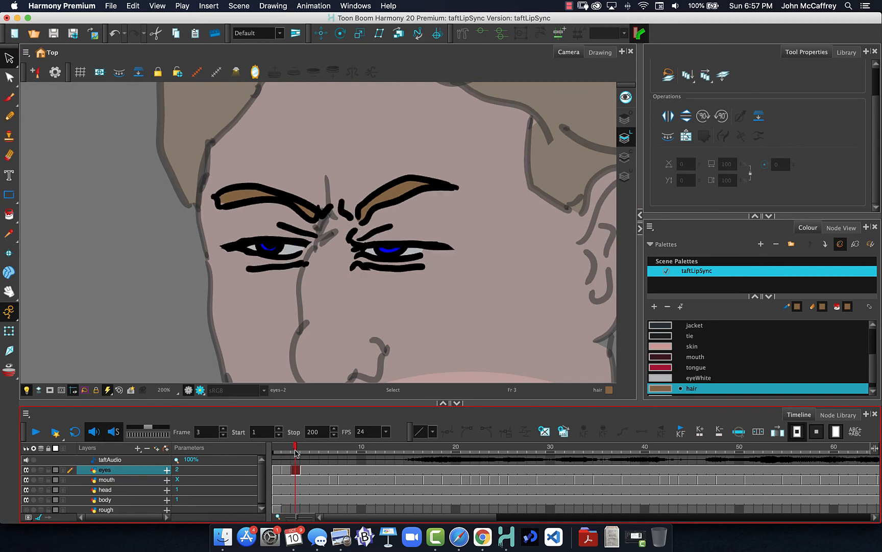
Step: Substitute eyes drawing 1 at frames 3 and 4, and turn off the light table to show the character in full colour
key(bracketleft)
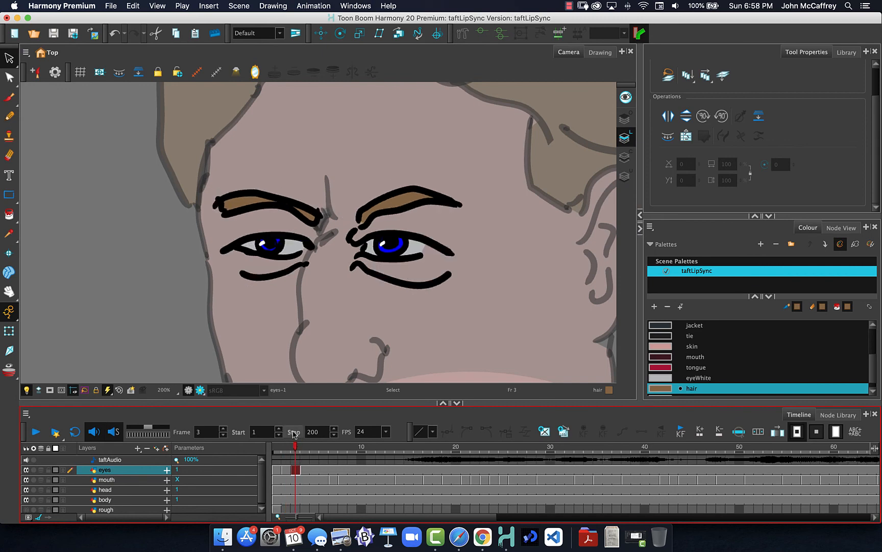
click(26, 389)
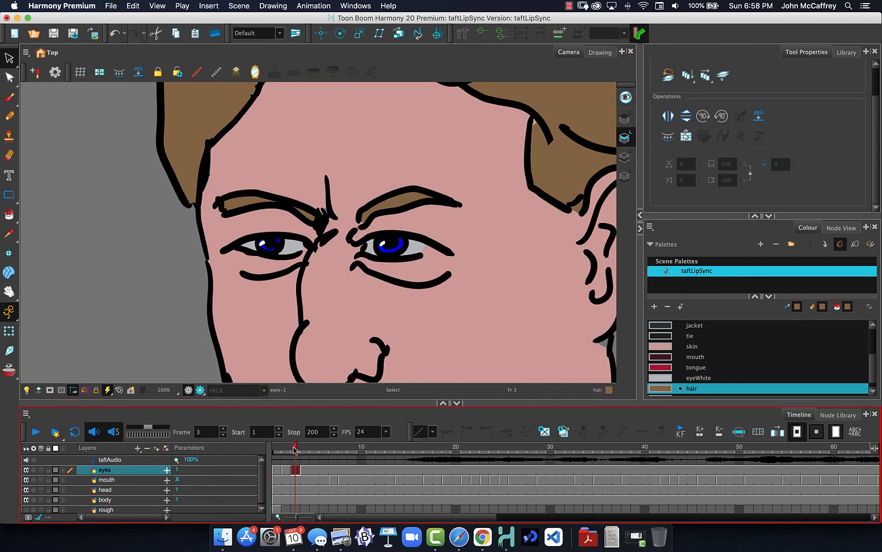
drag(294, 450, 369, 449)
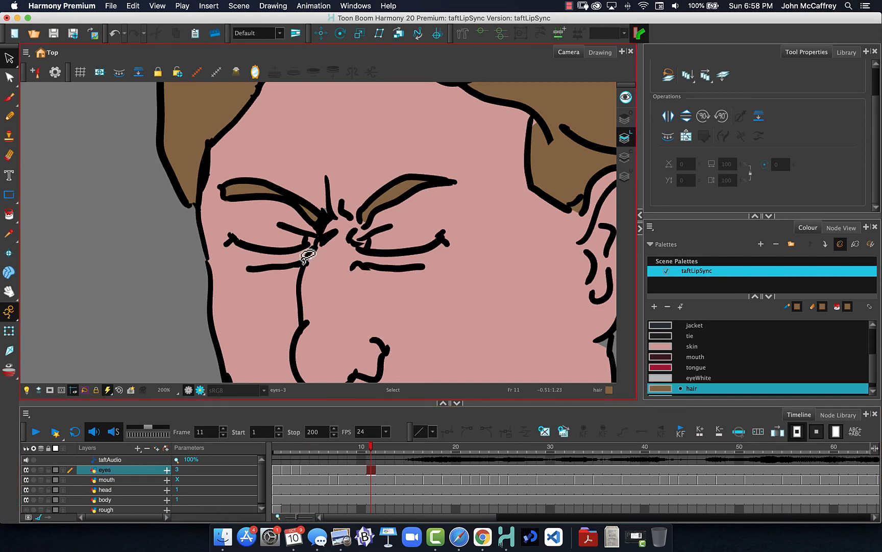
scroll(307, 253, down, 5)
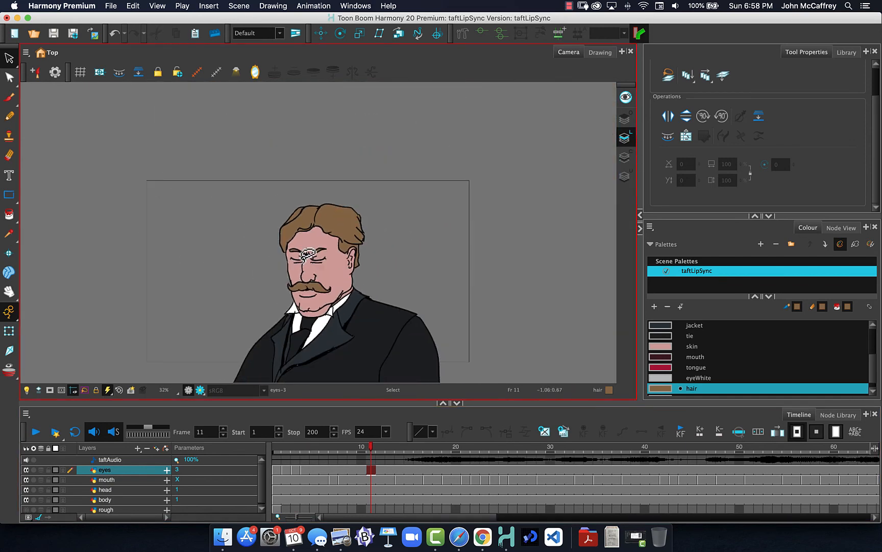
scroll(306, 253, down, 2)
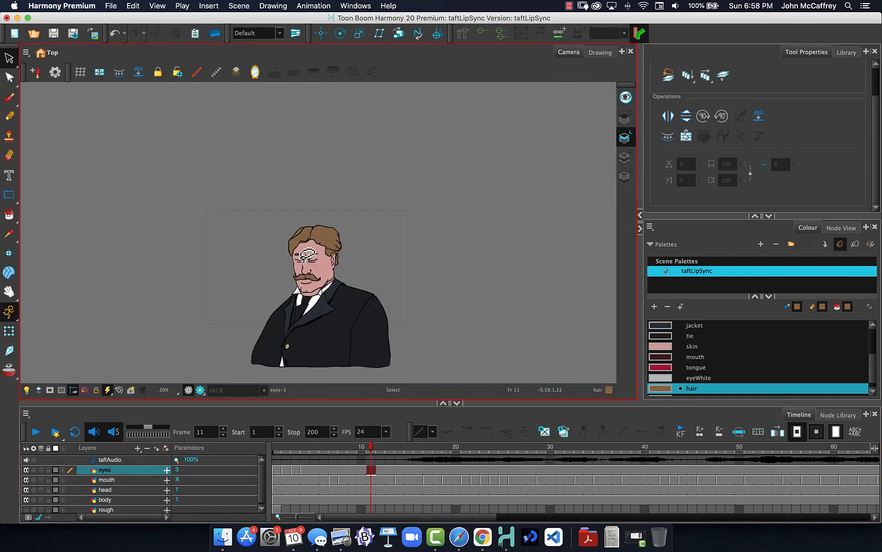
click(305, 470)
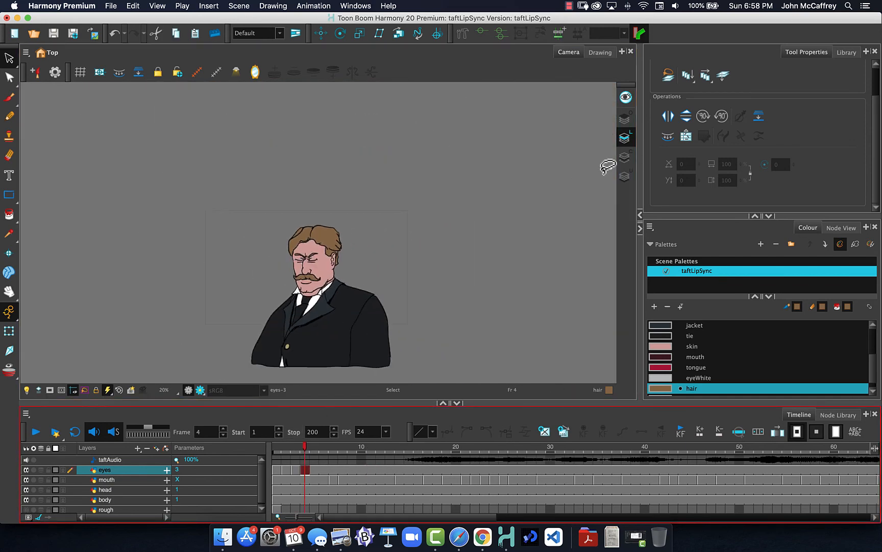
key([)
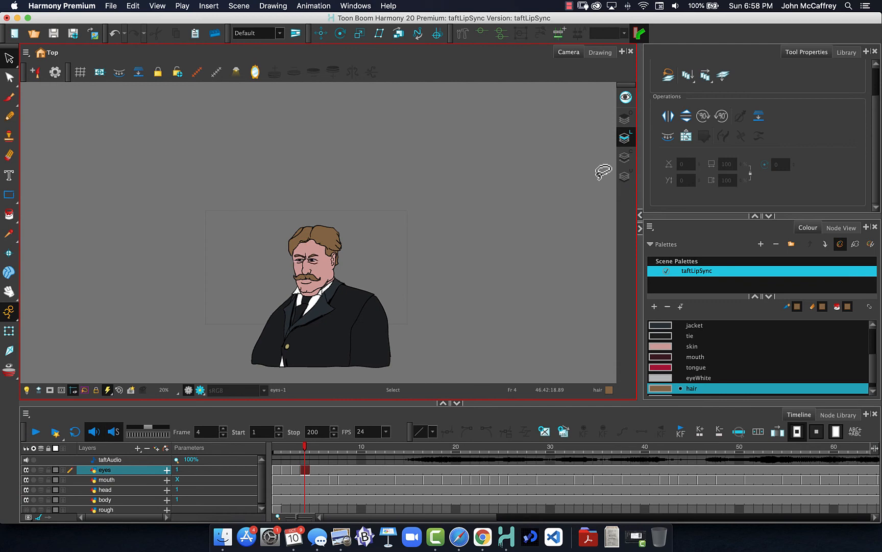
scroll(336, 241, up, 3)
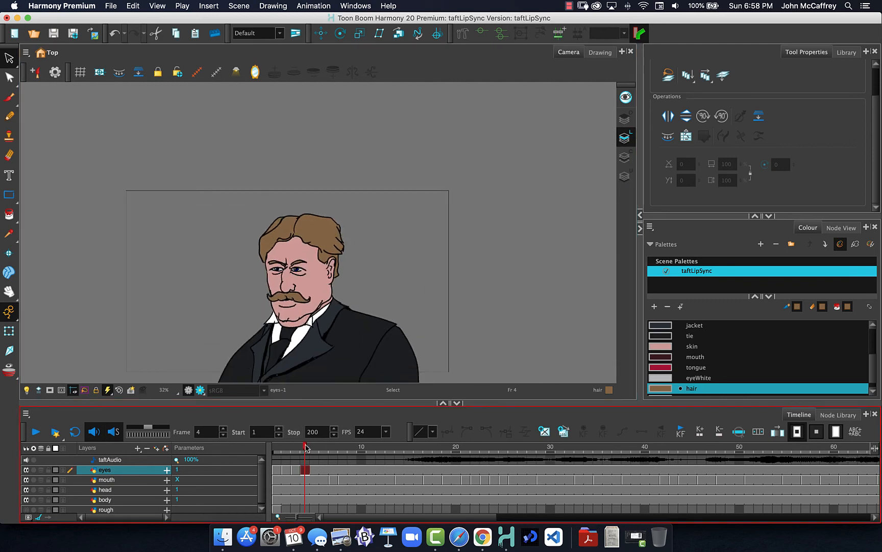
Step: Play the scene with sound from frame 1 and stop near frame 50 to find a spot for a blink
mouse_move(278, 449)
mouse_down()
mouse_move(437, 446)
mouse_move(279, 444)
mouse_up()
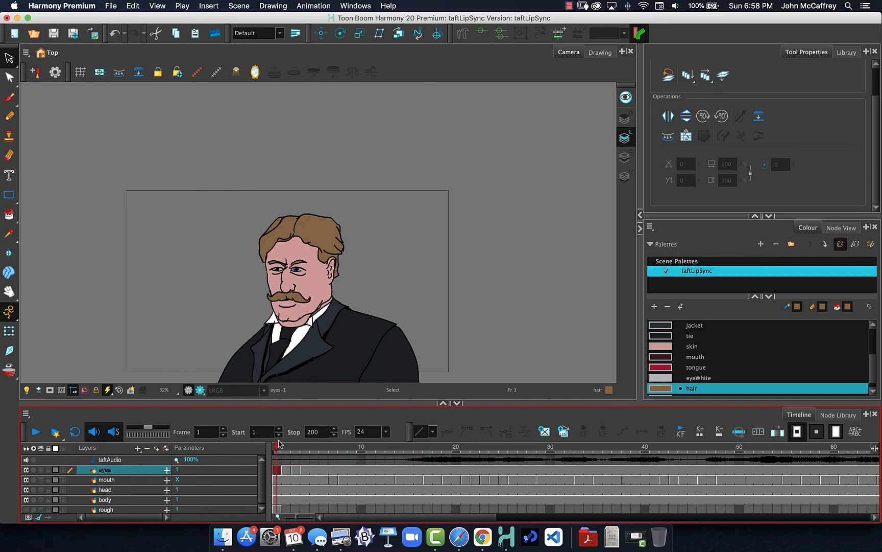
click(37, 434)
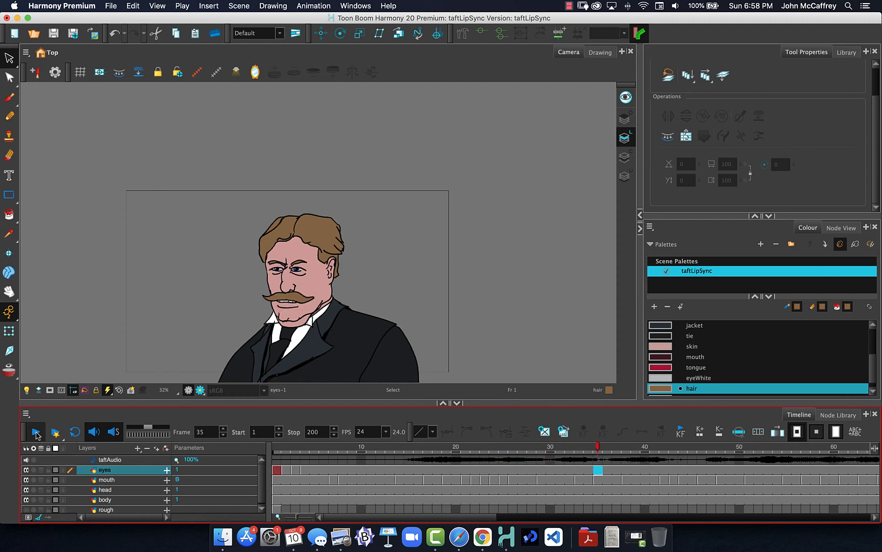
click(36, 434)
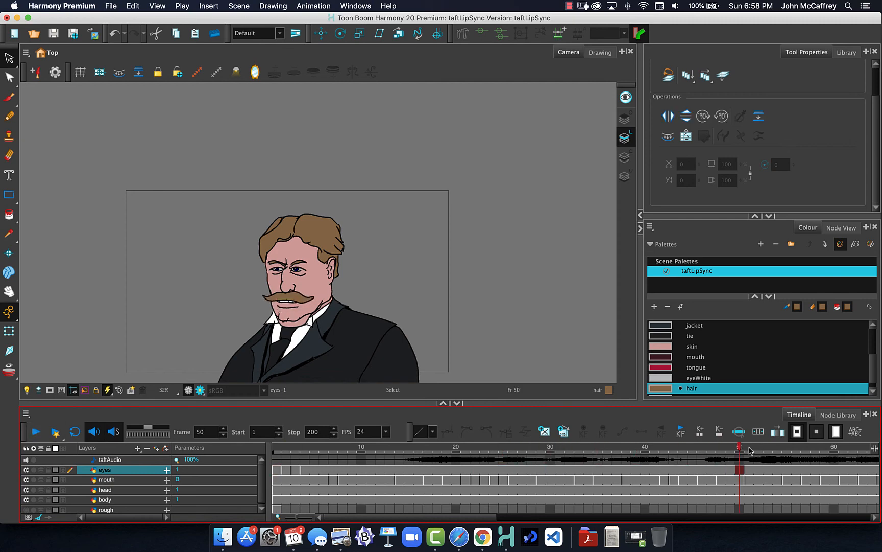
Step: Start a blink on the eyes layer with squinting drawing 2 at frame 48 and closed drawing 3 at frame 49
mouse_move(739, 449)
mouse_down()
mouse_move(655, 448)
mouse_move(710, 448)
mouse_up()
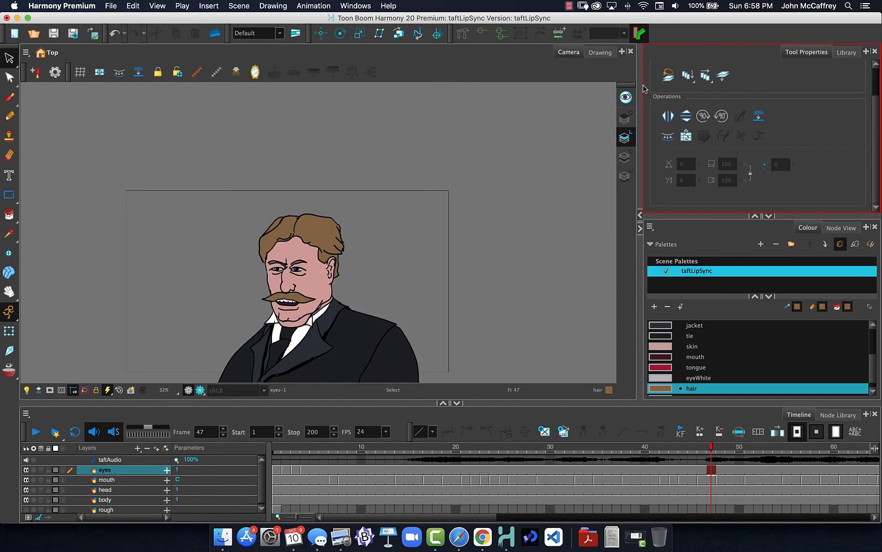
key(equal)
key(period)
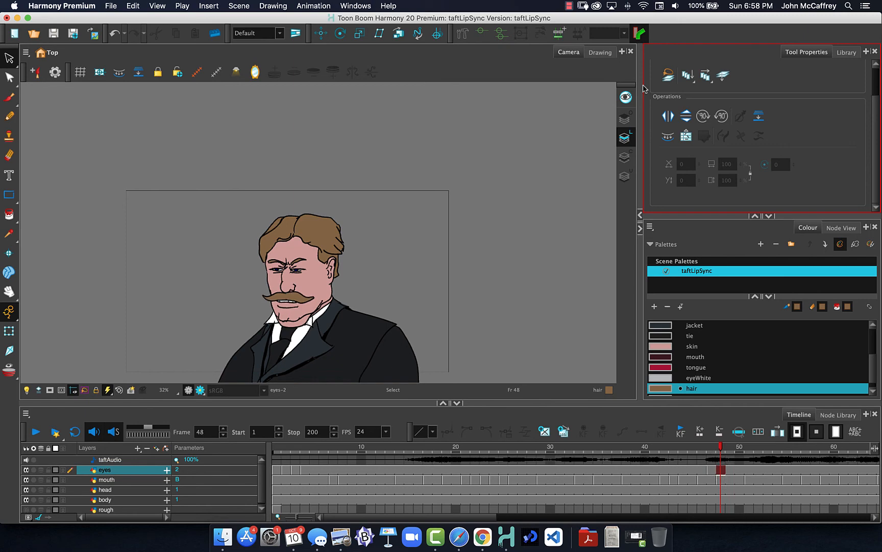
key(period)
key(equal)
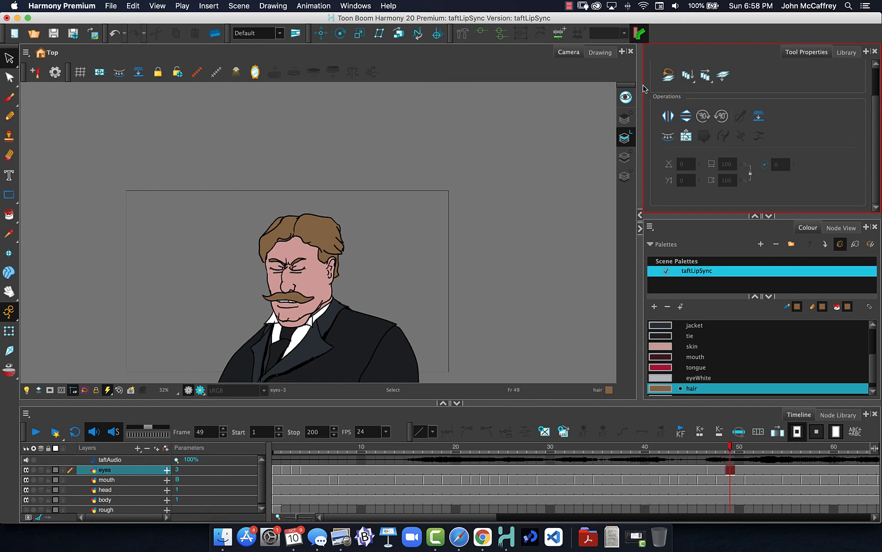
Step: Reopen the eyes with drawing 2 at frame 53 and drawing 1 at frame 55
key(period)
key(period)
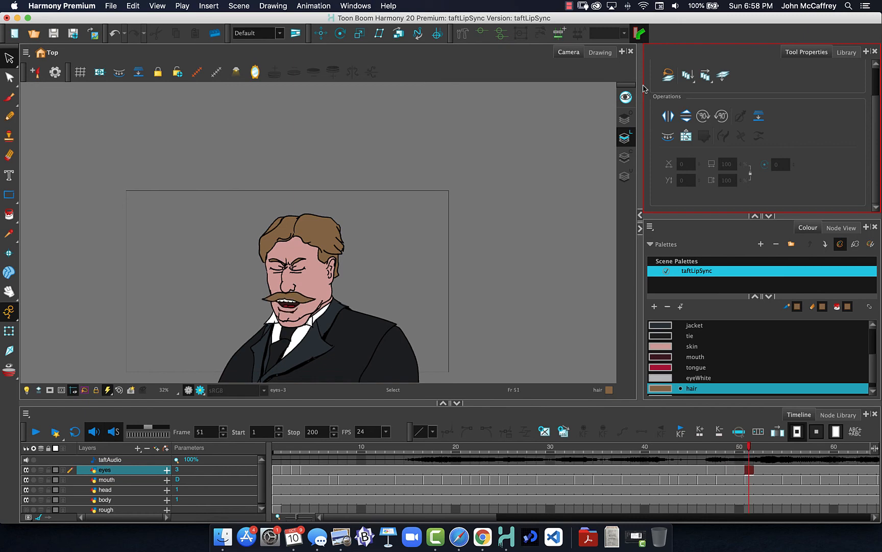
key(period)
key(period)
key(minus)
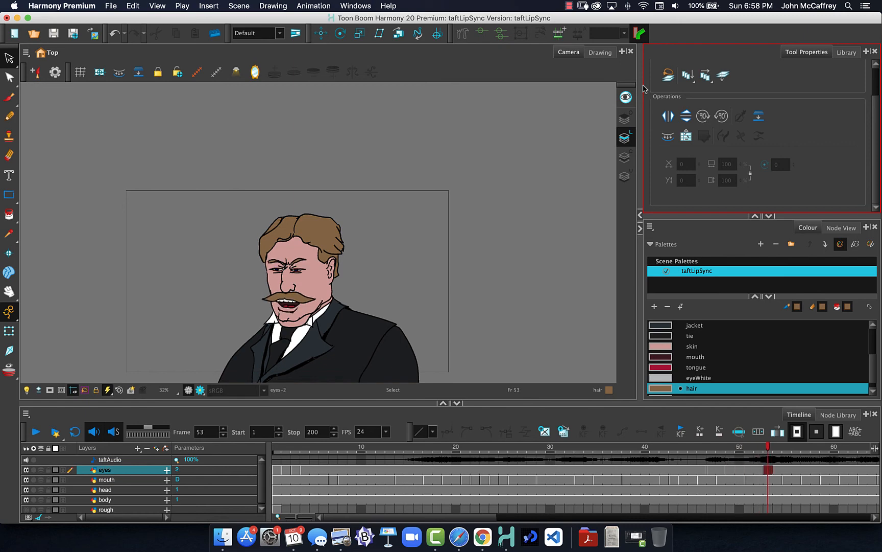
key(period)
key(period)
key(equal)
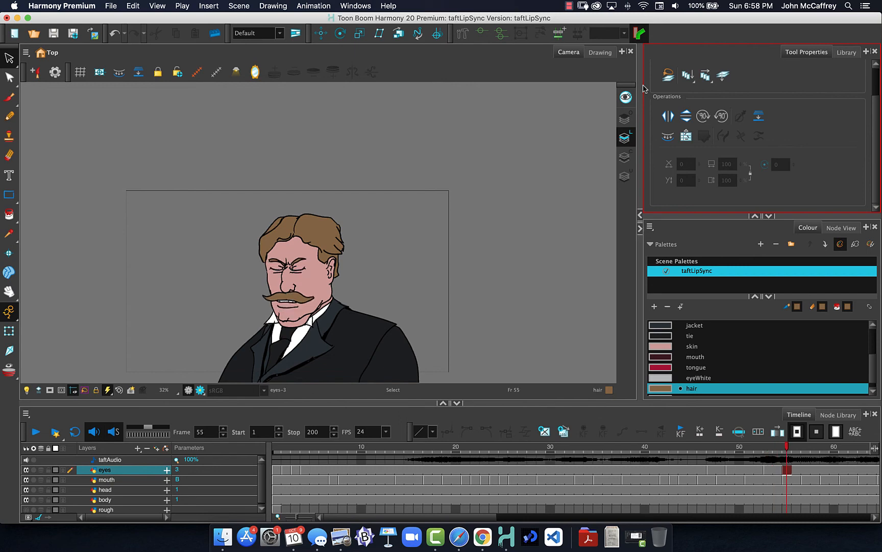
key(minus)
key(minus)
Step: Play the scene from frame 34 to review the blink against the dialogue
click(591, 449)
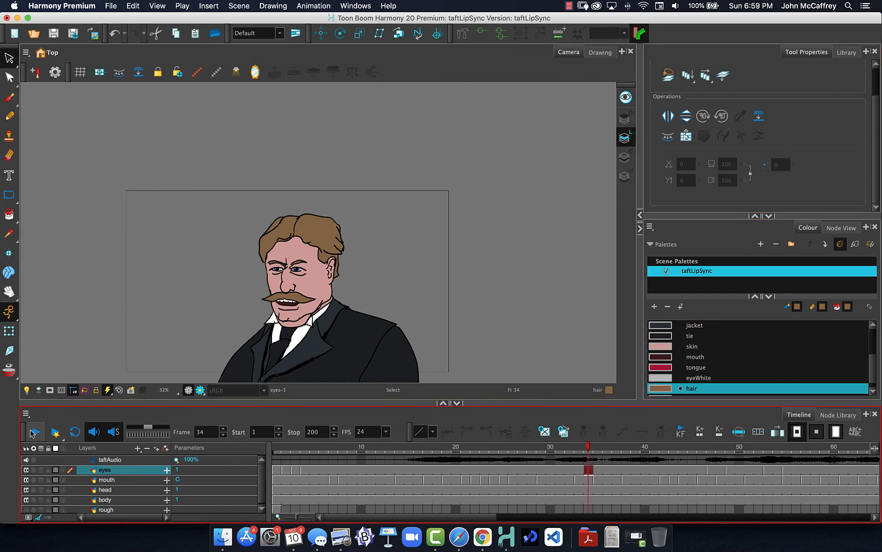
click(32, 433)
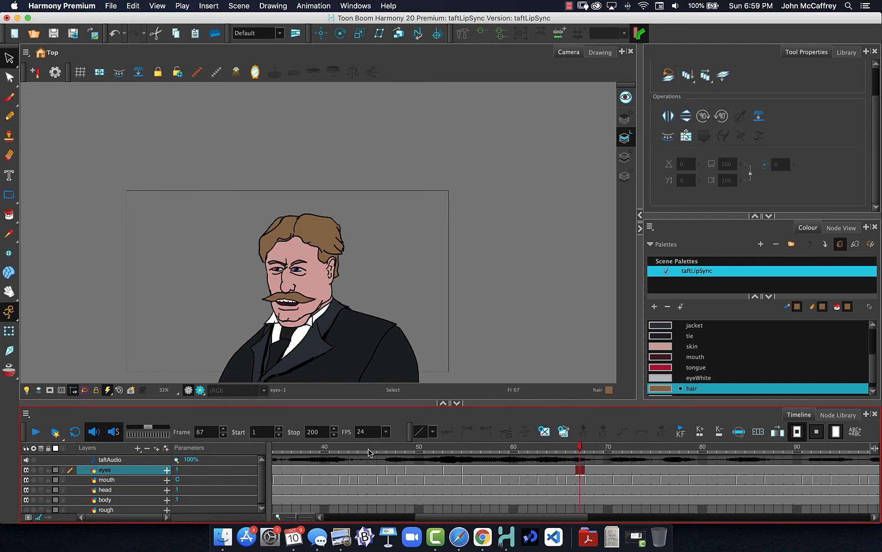
Step: Try a second blink on the eyes layer with squinting drawing 2 at frame 73 and closed drawing 3 at frame 74, then reopen the eyes
click(409, 450)
click(637, 451)
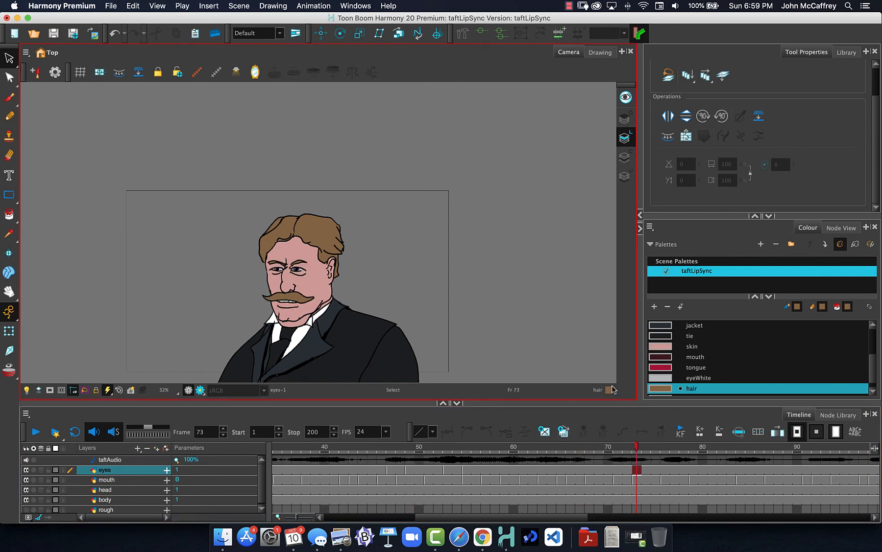
key(equal)
key(equal)
key(period)
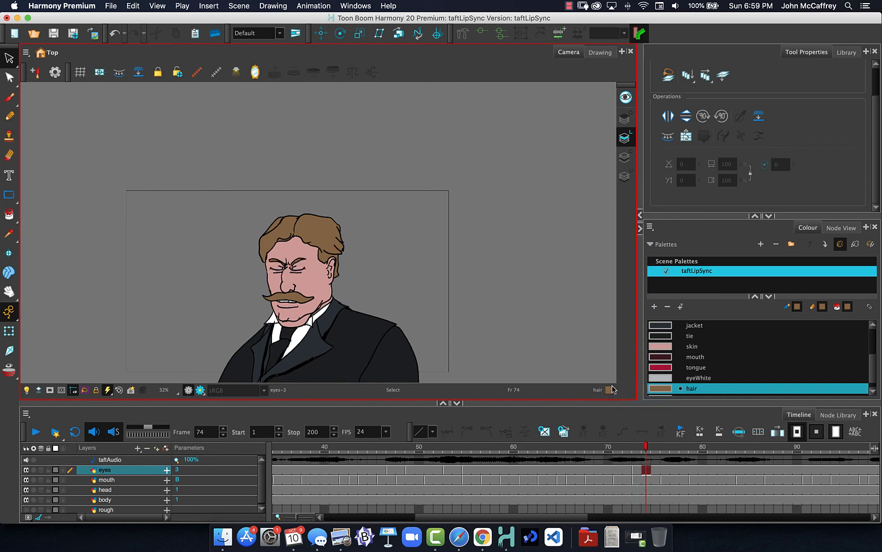
key(minus)
key(minus)
Step: Play the scene with sound from frame 58 and again from frame 42 to review the blink near frame 73
click(488, 450)
click(35, 432)
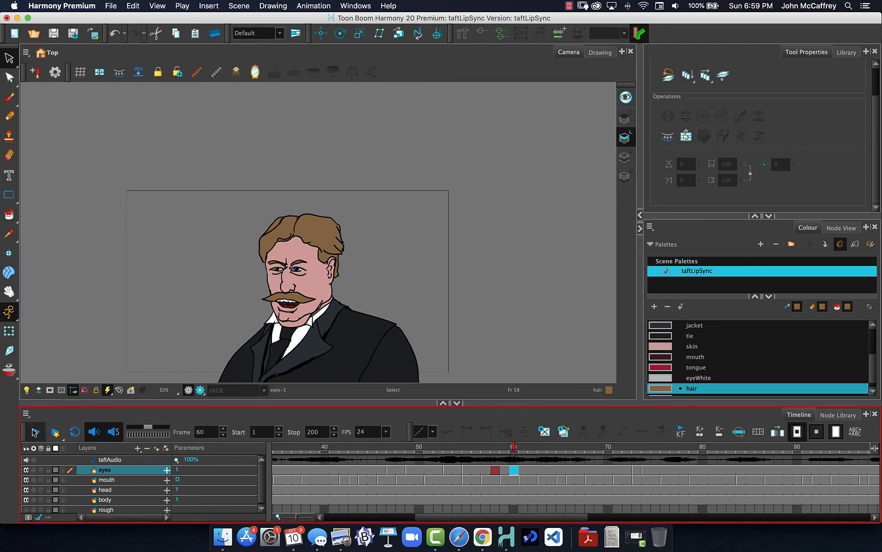
click(35, 432)
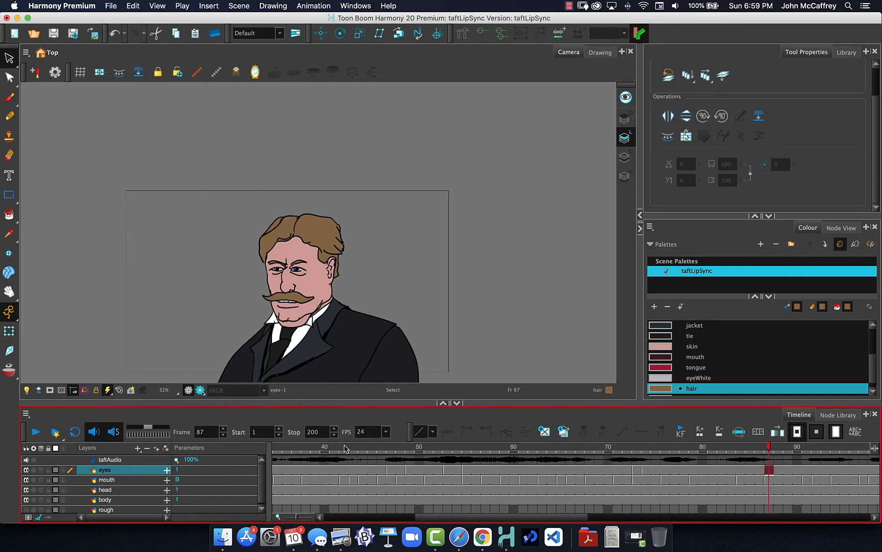
click(34, 433)
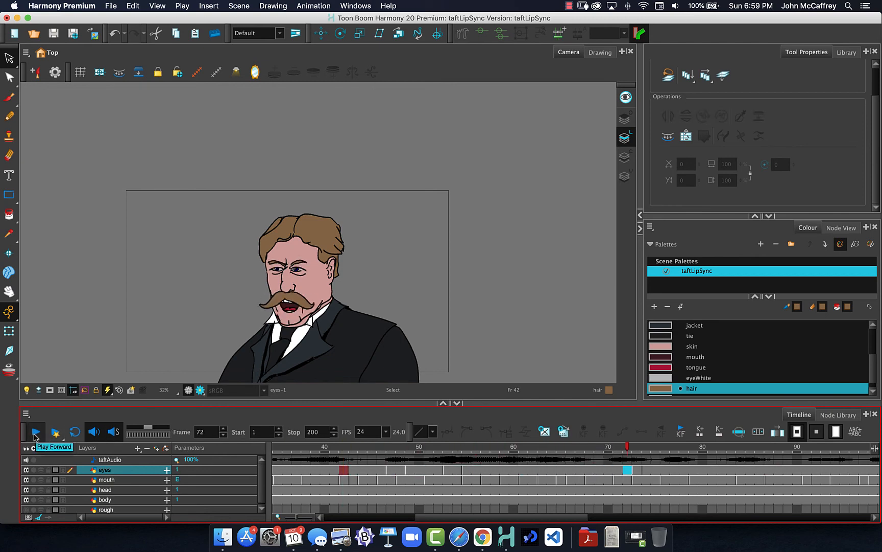
click(35, 433)
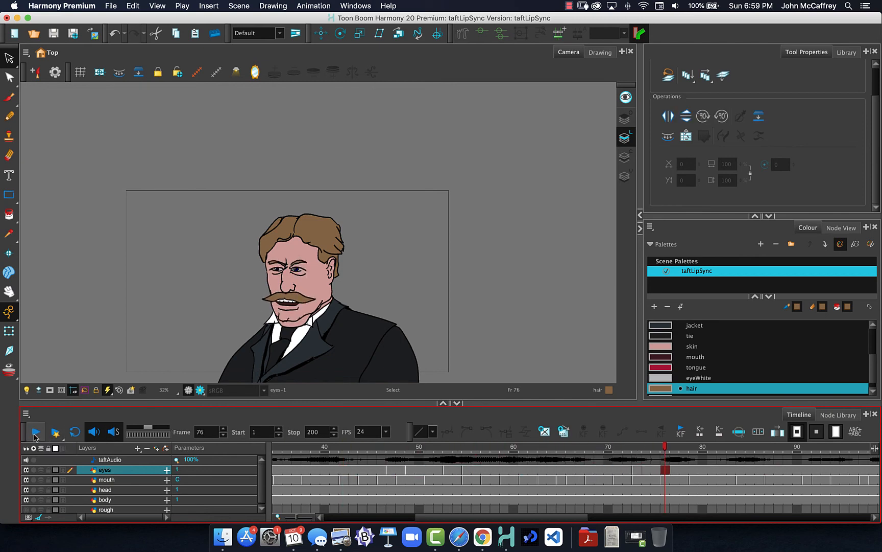
Step: Replace the blink at frame 73 on the eyes layer with open eye drawing 1
click(635, 470)
text(1)
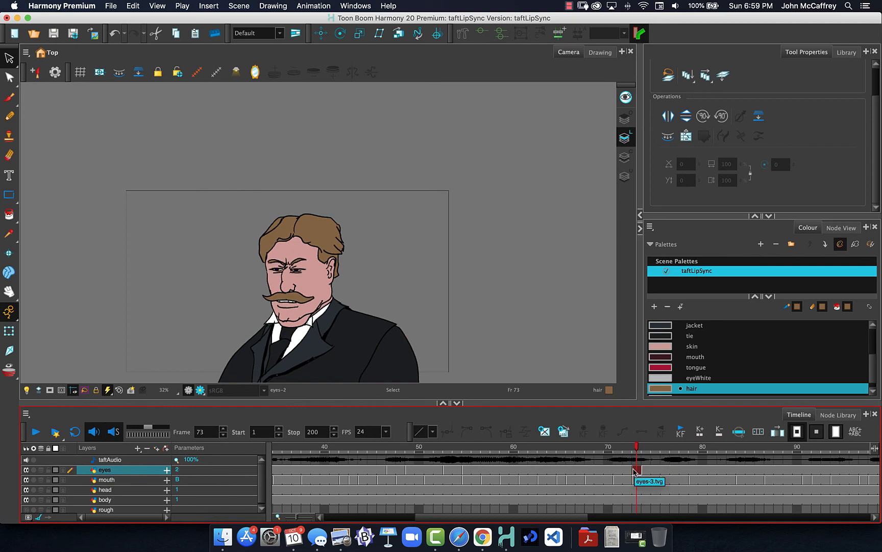
key(Return)
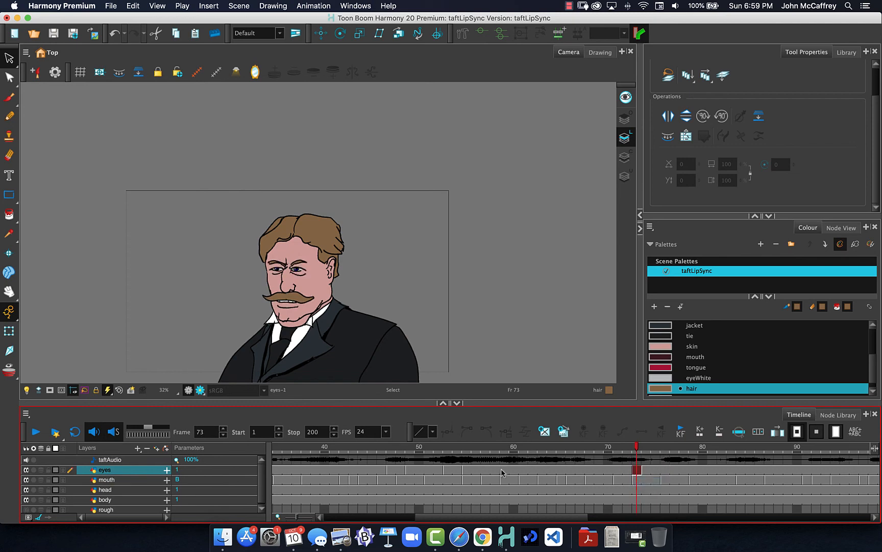
Step: Scrub through the closed-eye frames between 50 and 52 and play the scene from frame 39 to review the remaining blink
click(408, 448)
drag(408, 448, 440, 449)
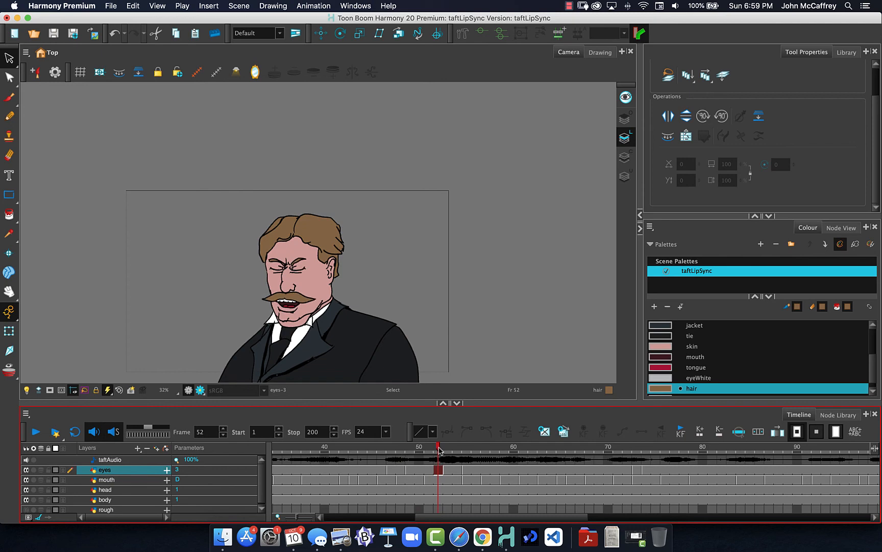
mouse_move(439, 449)
mouse_down()
mouse_move(399, 450)
mouse_move(422, 450)
mouse_up()
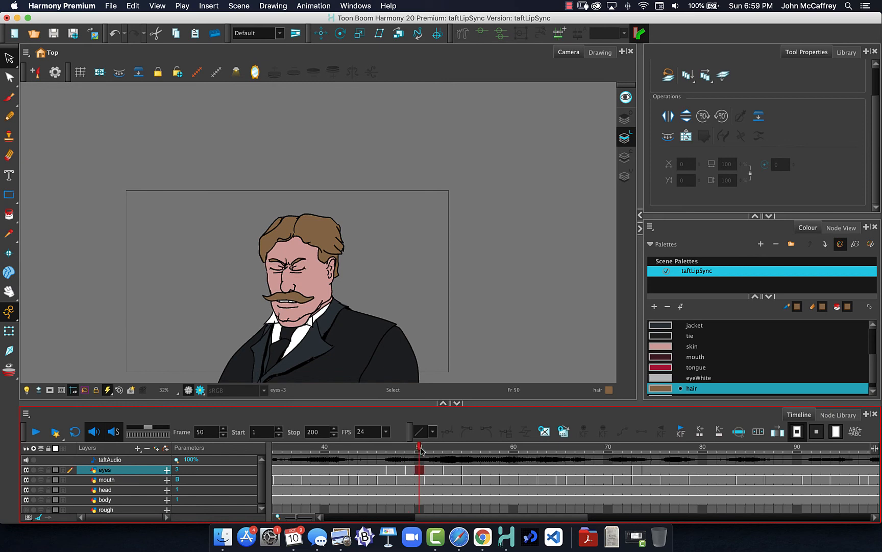
mouse_move(421, 449)
mouse_down()
mouse_move(455, 449)
mouse_move(438, 450)
mouse_up()
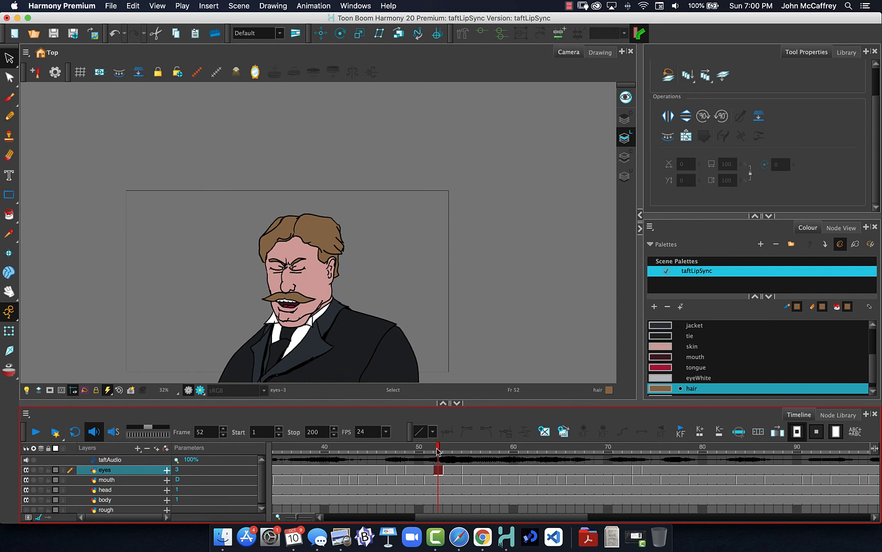
drag(438, 447, 315, 448)
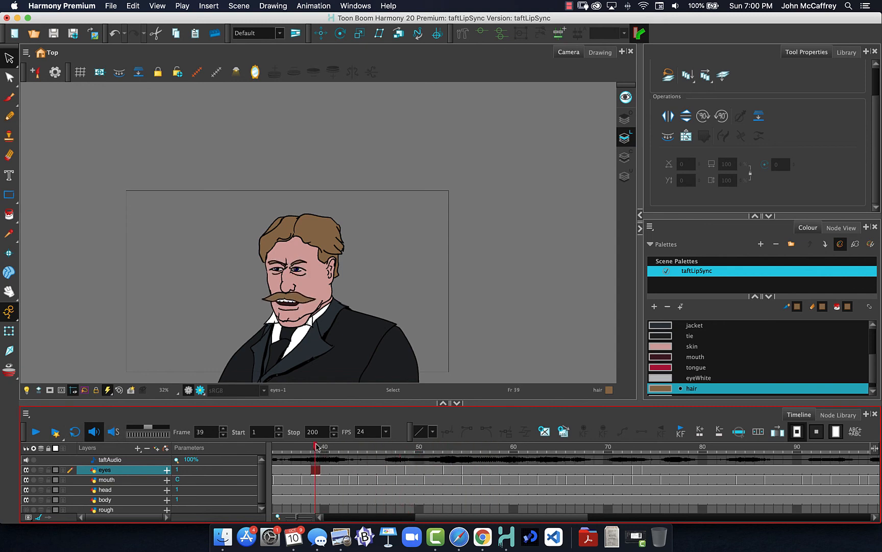
click(35, 432)
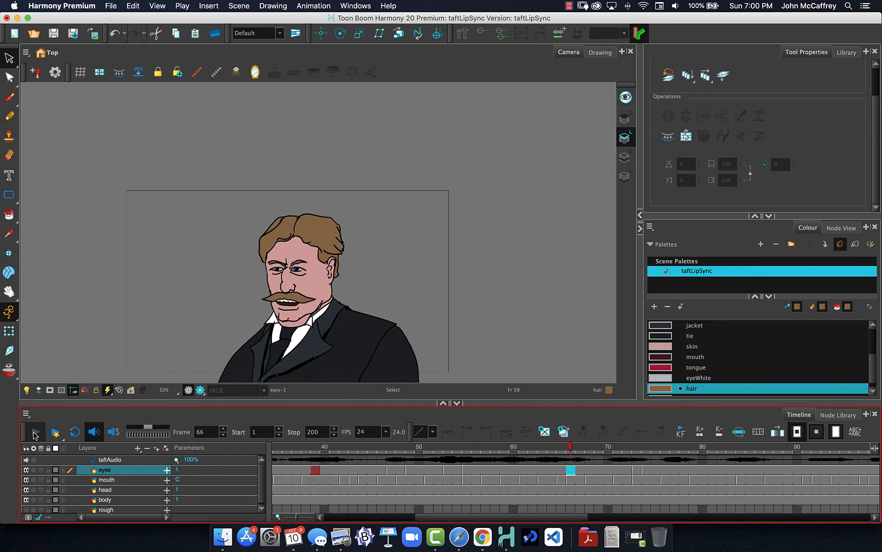
click(35, 432)
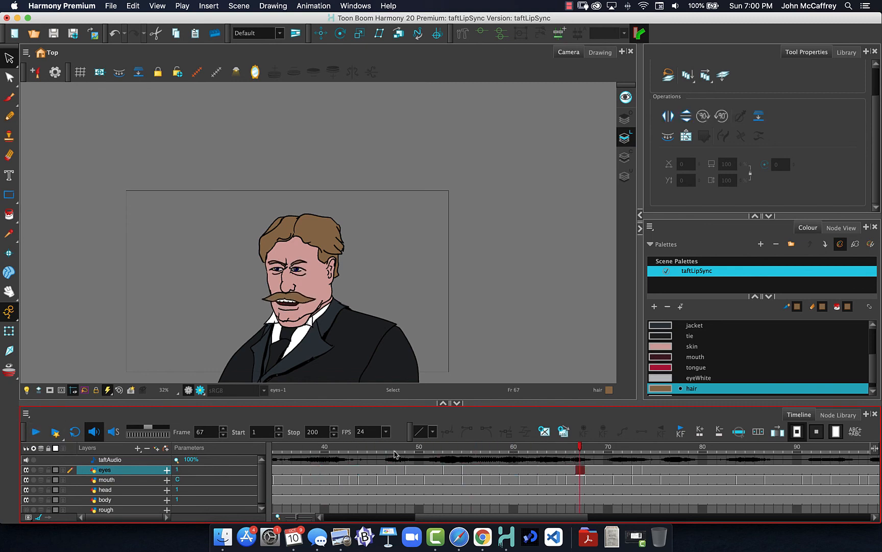
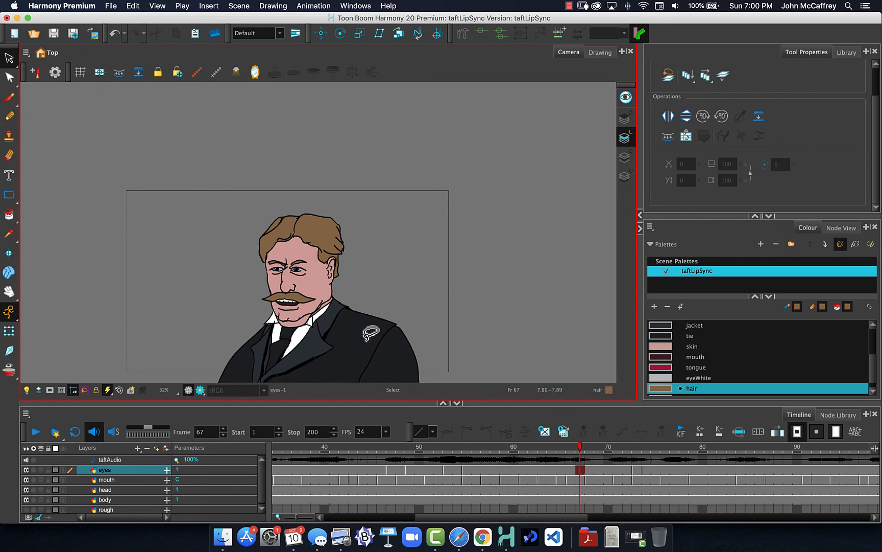
Step: Add a parent peg to each of the eyes, mouth, head and body layers
click(110, 500)
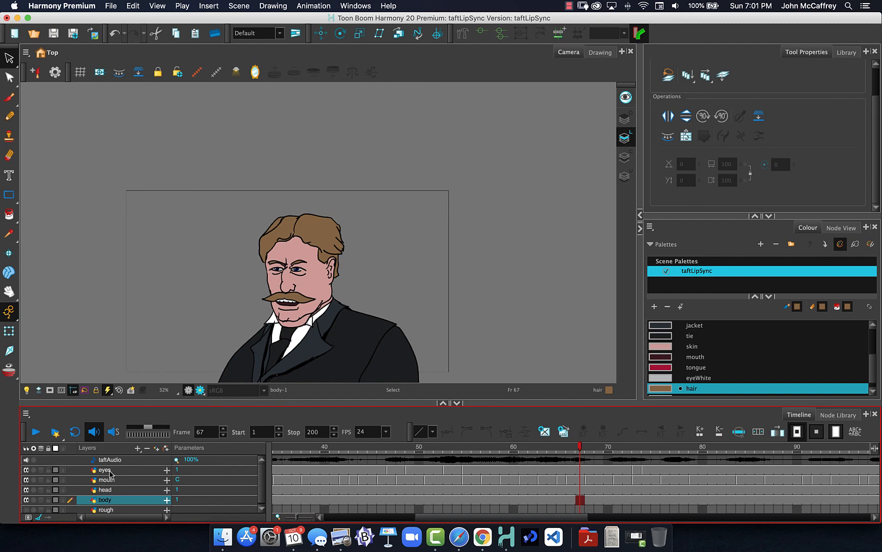
shift+click(109, 472)
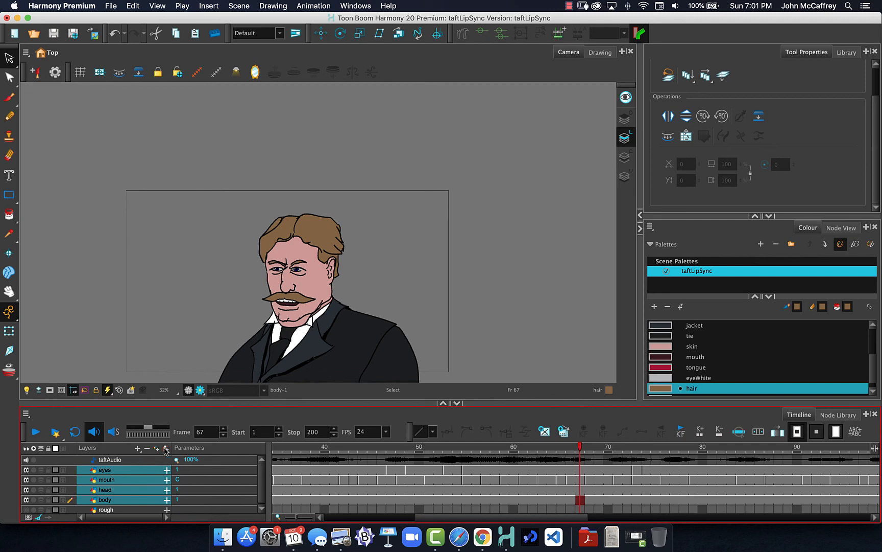
click(166, 448)
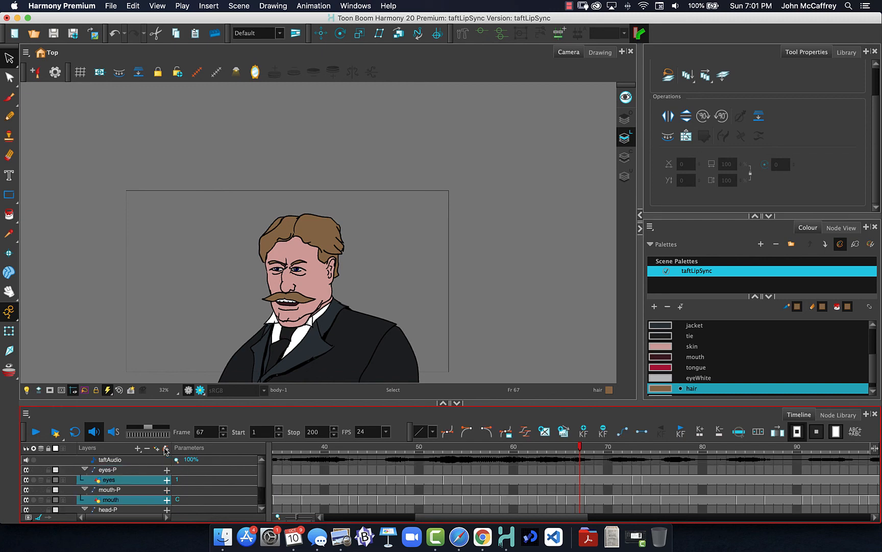
Step: Show the Node View full screen and order the network above Display with 25% X overlap, layer spacing 60 and vertical spacing 5
click(848, 230)
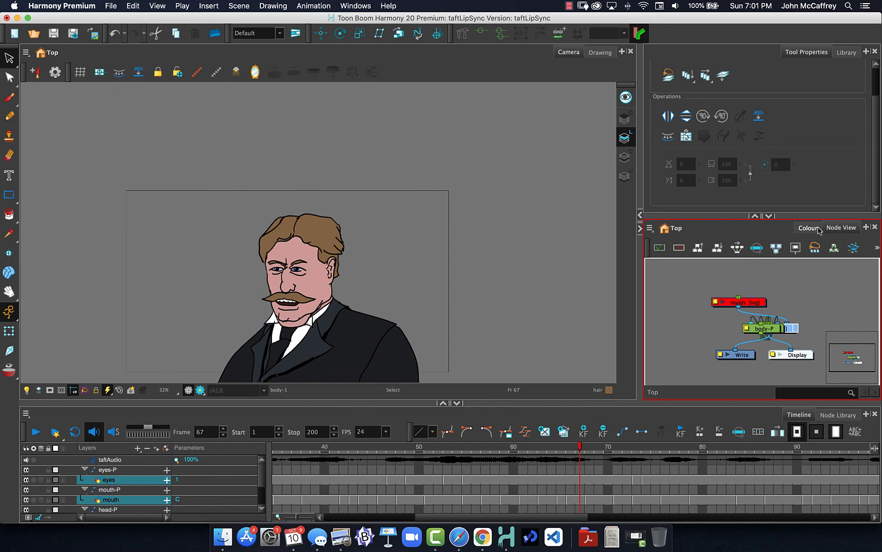
key(super+f)
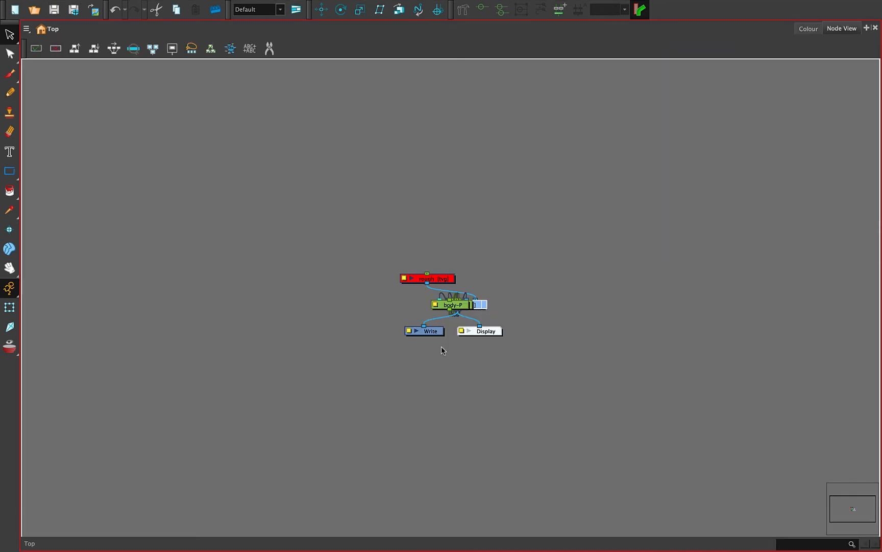
click(492, 333)
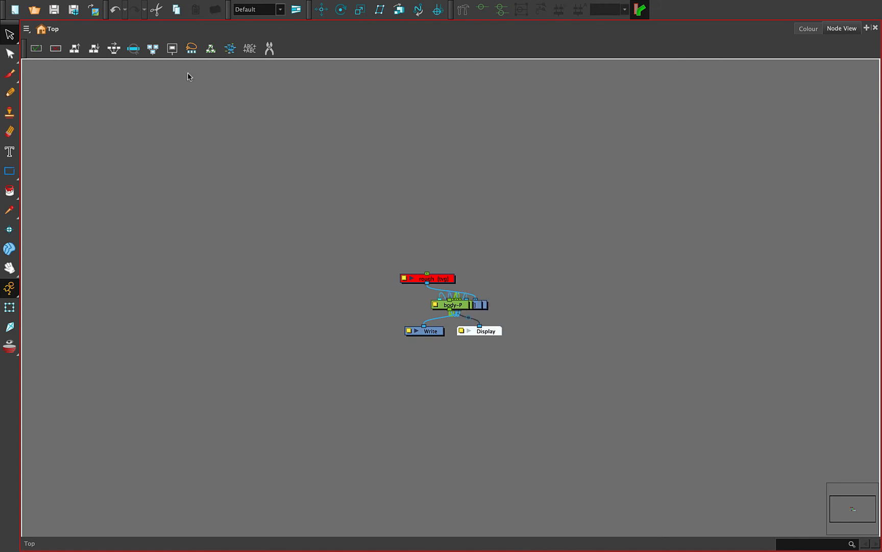
click(73, 53)
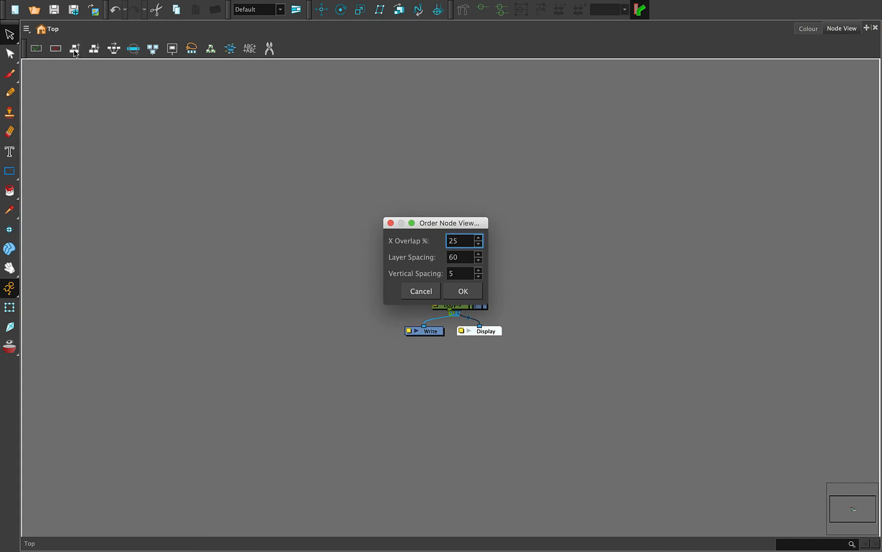
click(463, 292)
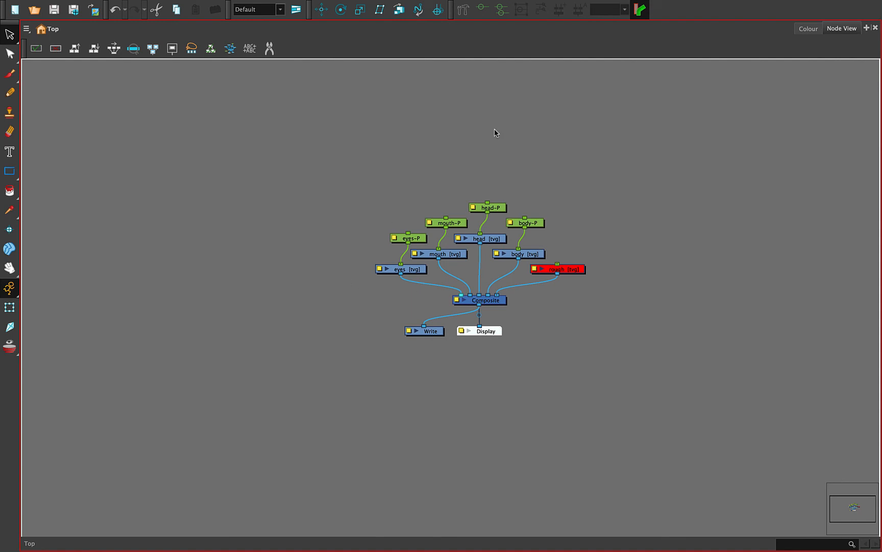
click(378, 170)
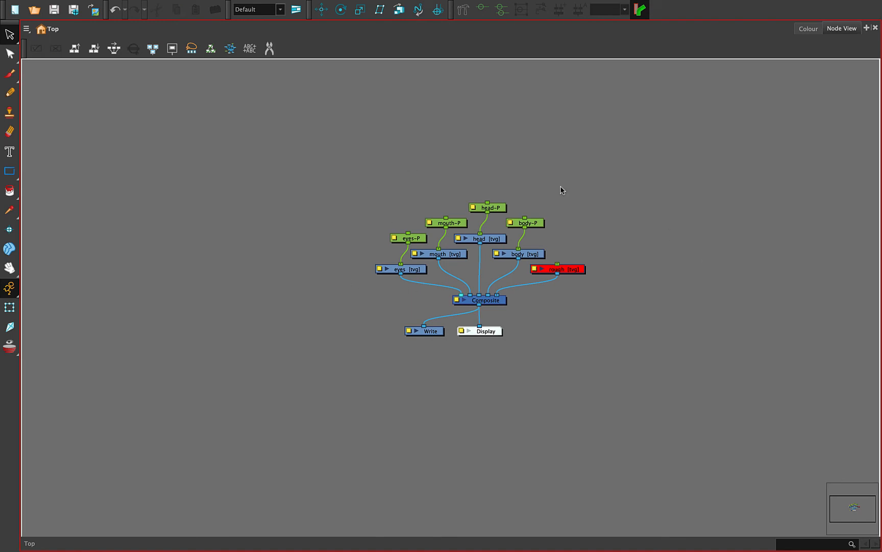
Step: Add a parent peg above head-P and connect mouth-P and eyes-P to it as children
click(495, 210)
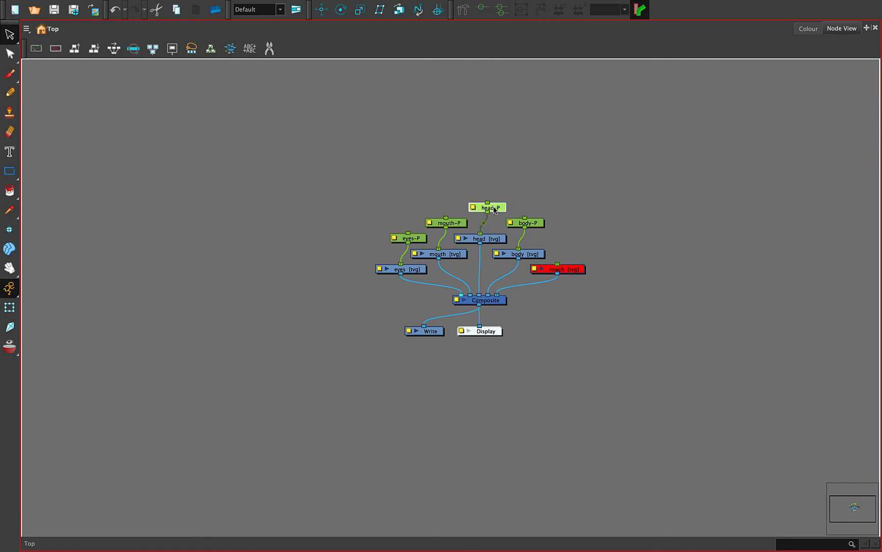
key(ctrl+p)
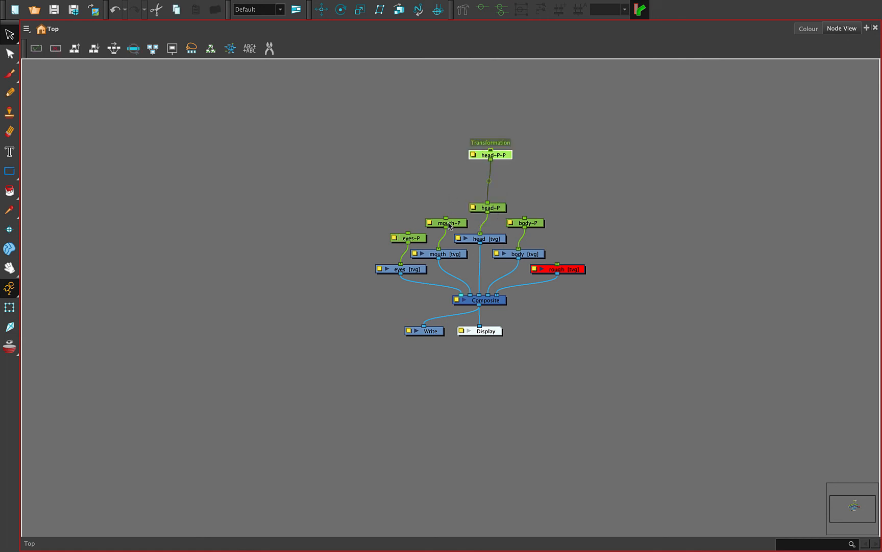
drag(446, 220, 492, 160)
drag(408, 234, 491, 159)
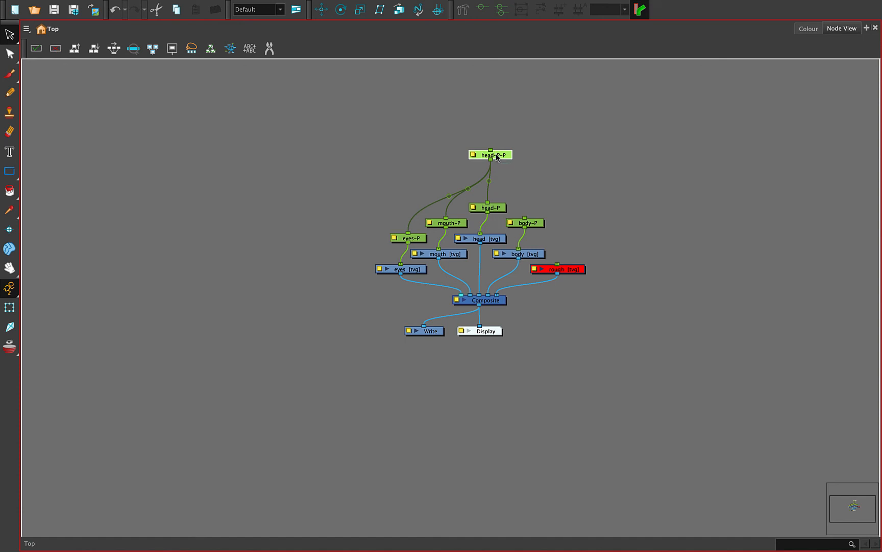
Step: Add a new peg named Master-P and connect it as parent of head-P-P and body-P
click(509, 126)
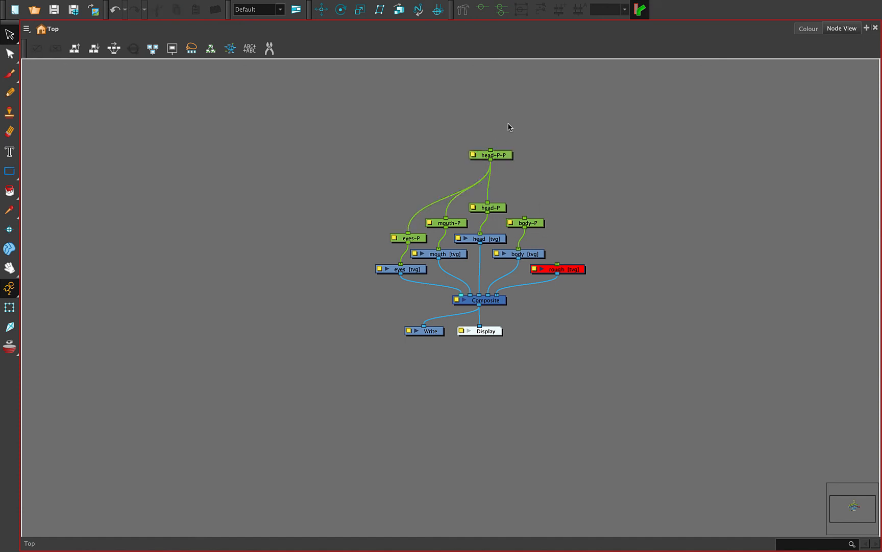
key(ctrl+p)
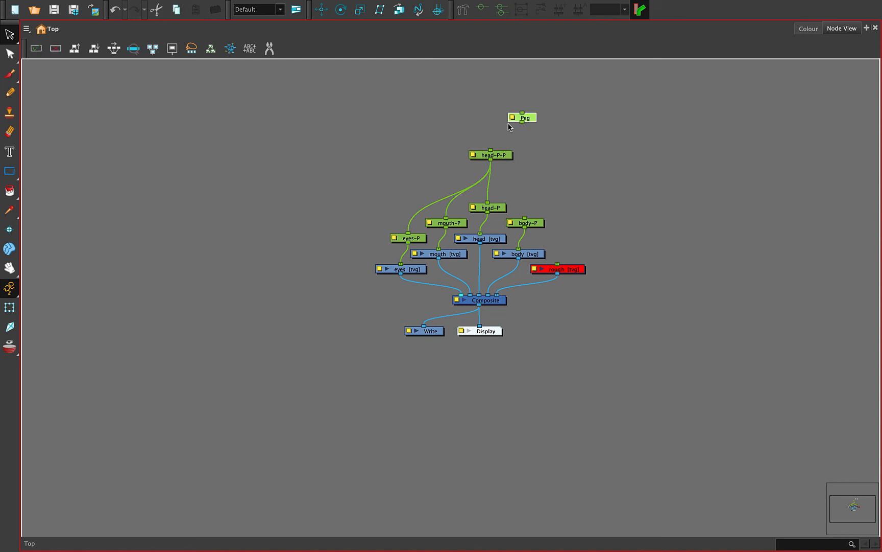
double_click(514, 119)
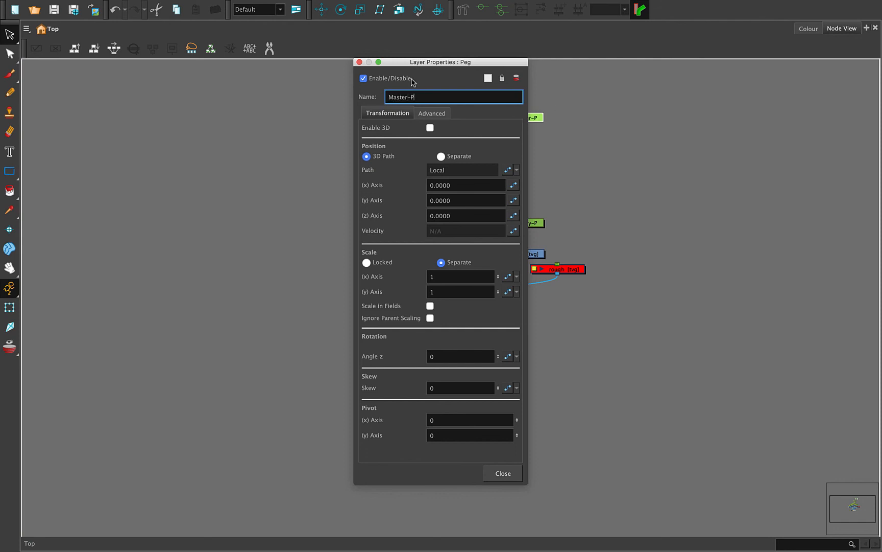
click(359, 62)
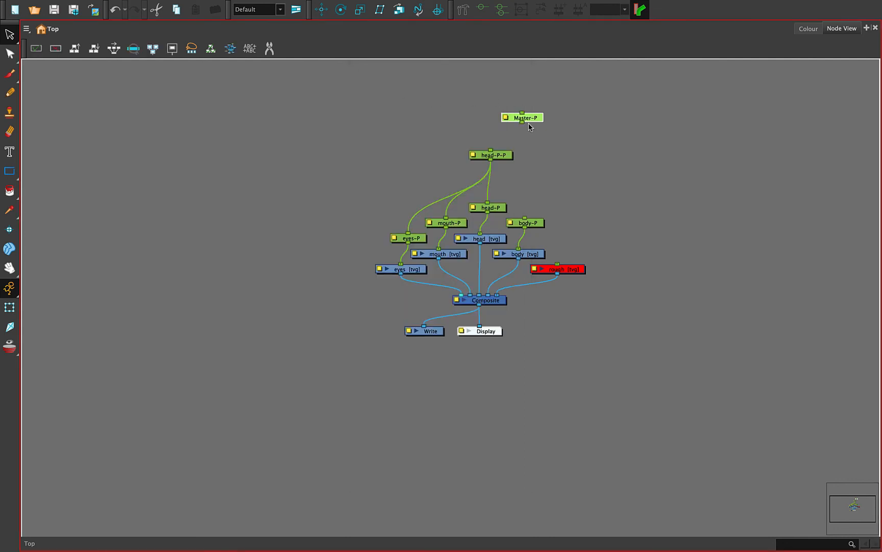
drag(522, 122, 526, 218)
Step: Move the rough node aside and group all the character's pegs and drawing nodes, leaving out the Composite and rough
drag(566, 270, 581, 294)
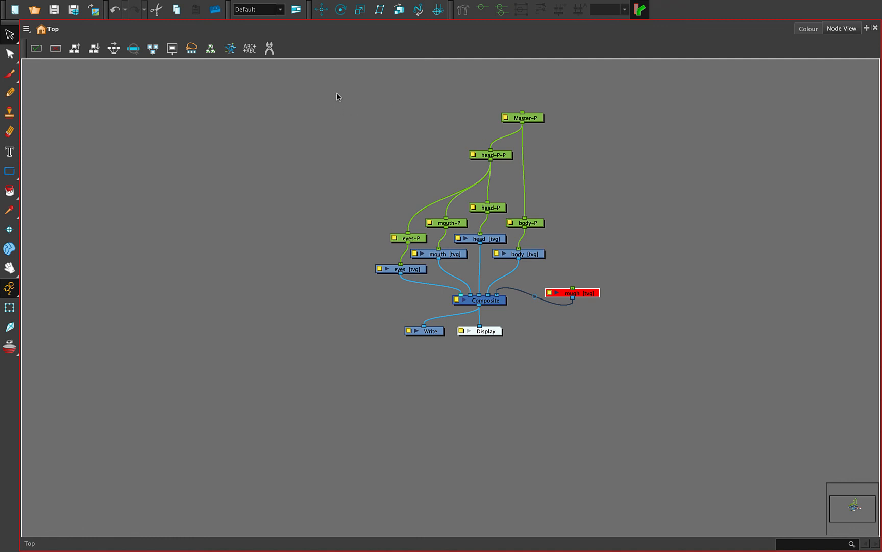
drag(360, 96, 574, 279)
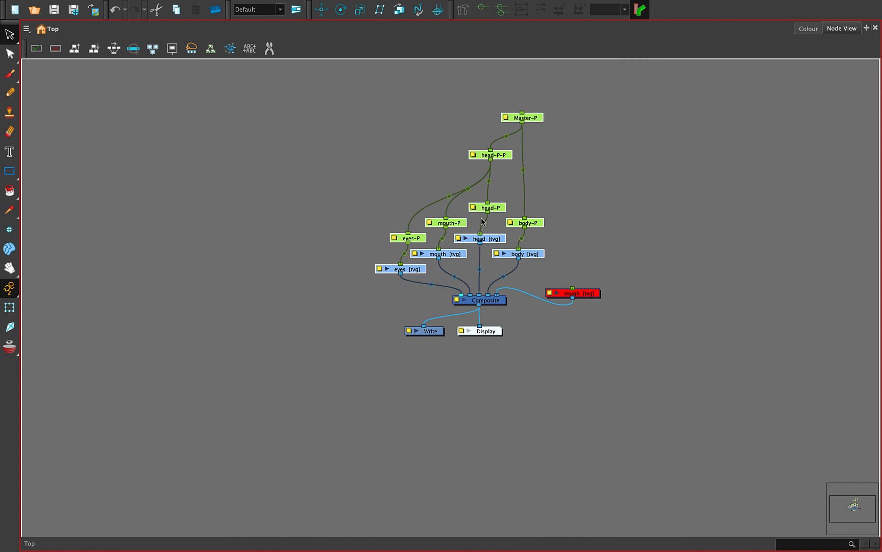
right_click(356, 183)
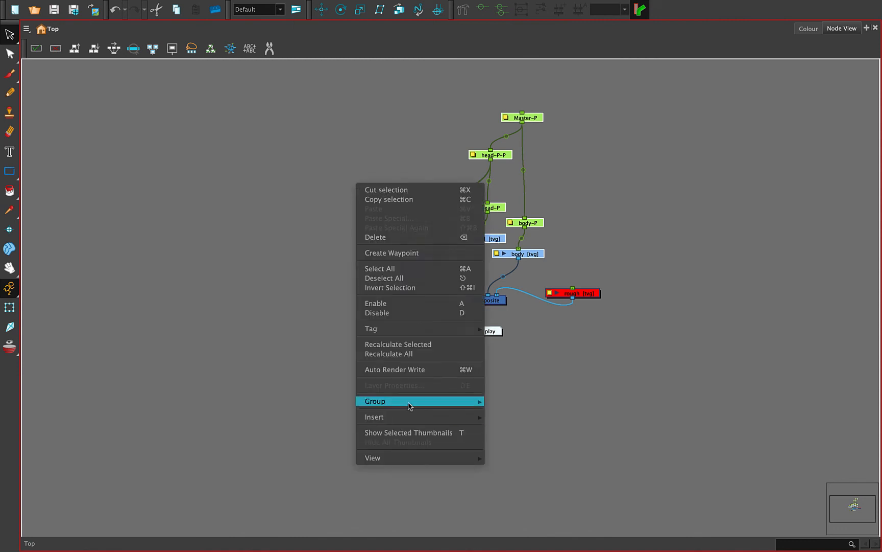
mouse_move(409, 405)
click(513, 411)
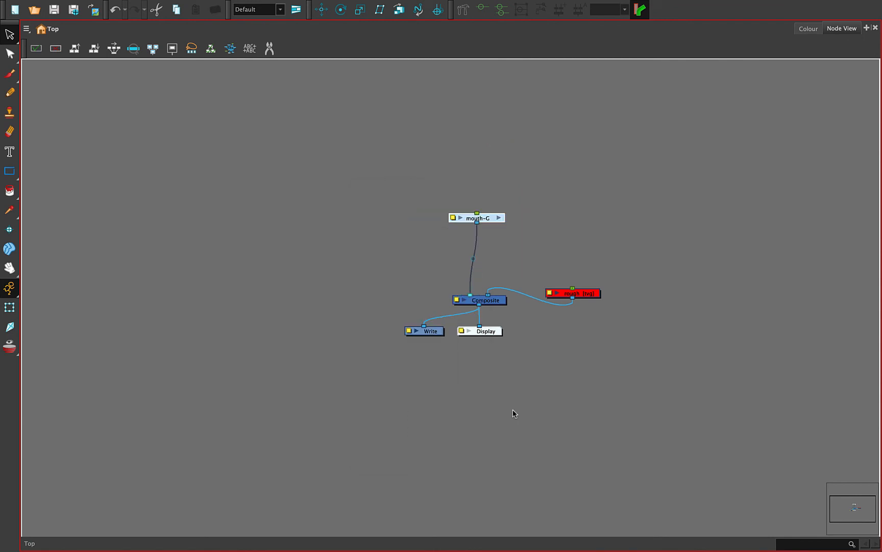
Step: Rename the character's group node as Taft-G
click(453, 218)
drag(416, 97, 370, 98)
click(427, 96)
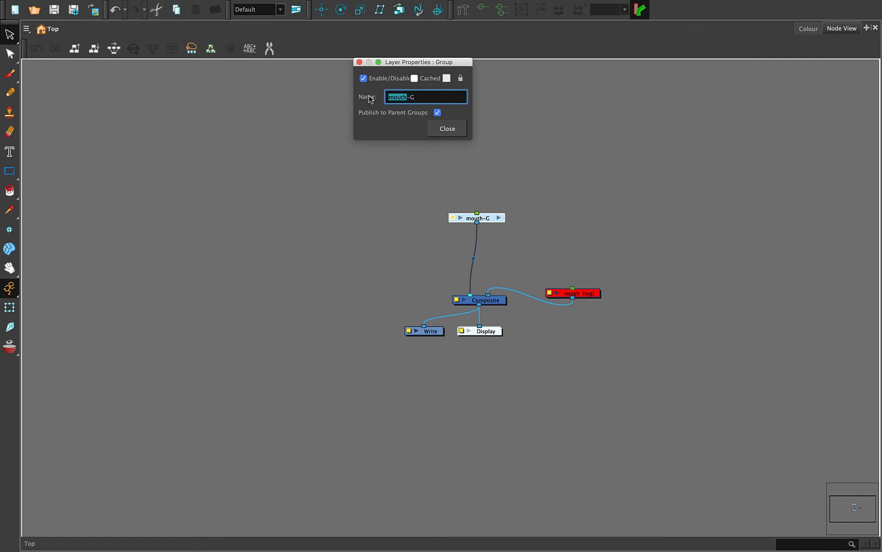
text(Taft)
click(444, 130)
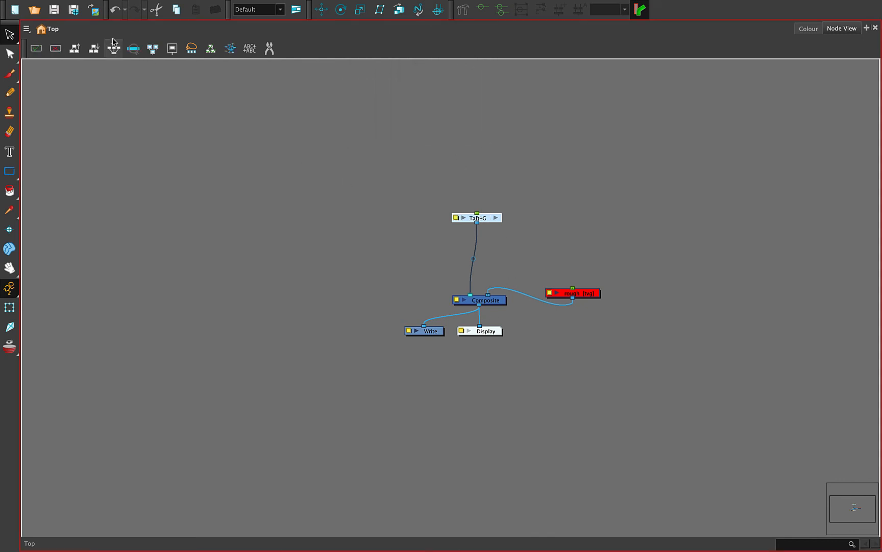
Step: Enter the Taft-G group, leave the full-screen Node View and place the eyes-P pivot between the eyes using the Rotate tool
click(494, 218)
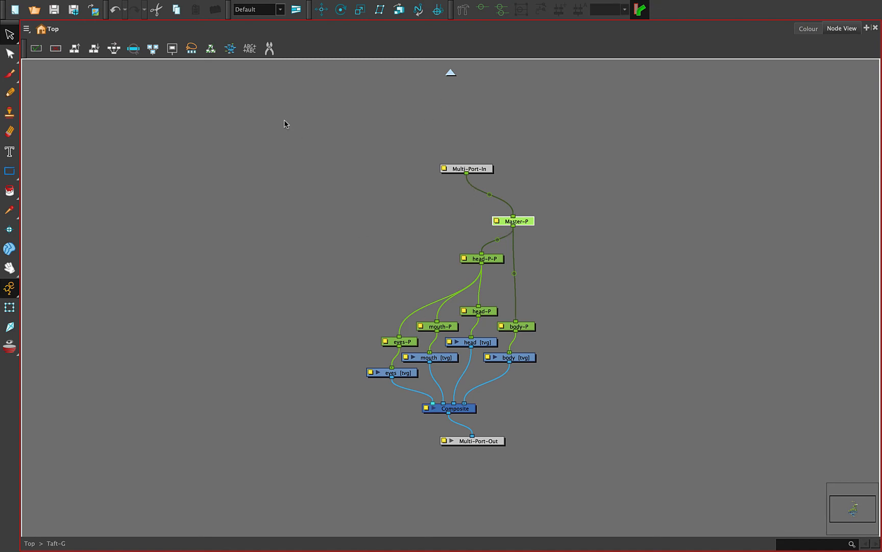
key(super+f)
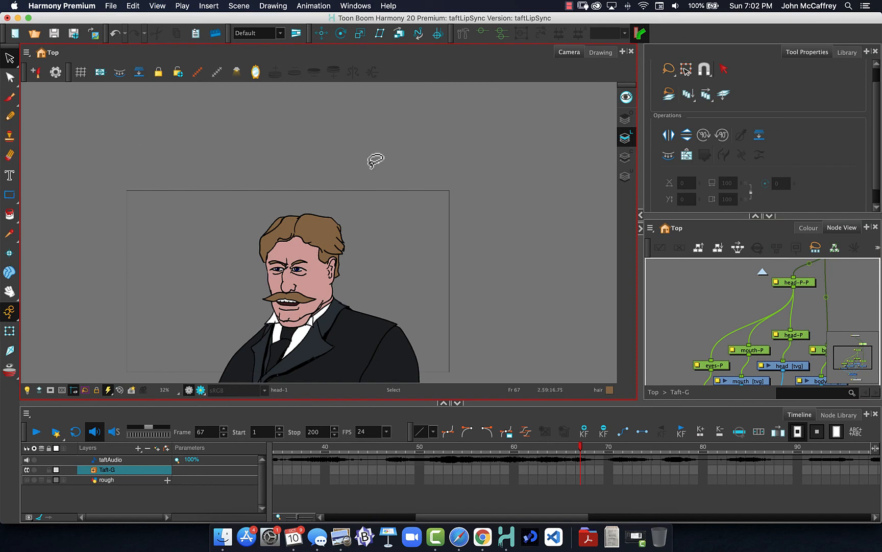
click(664, 336)
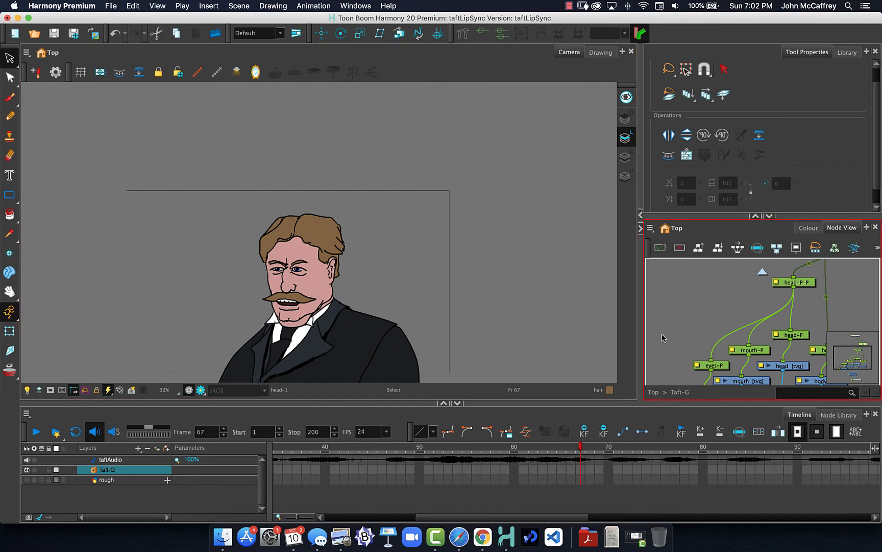
click(717, 365)
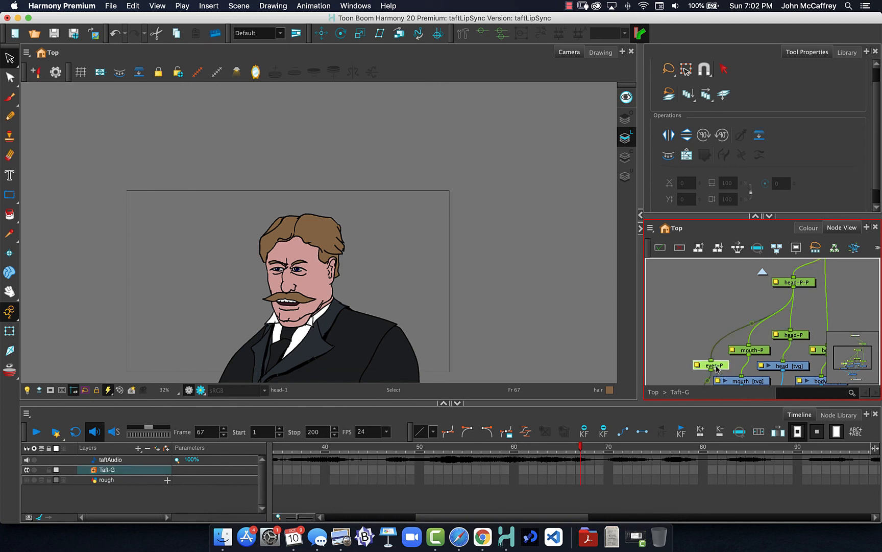
click(341, 34)
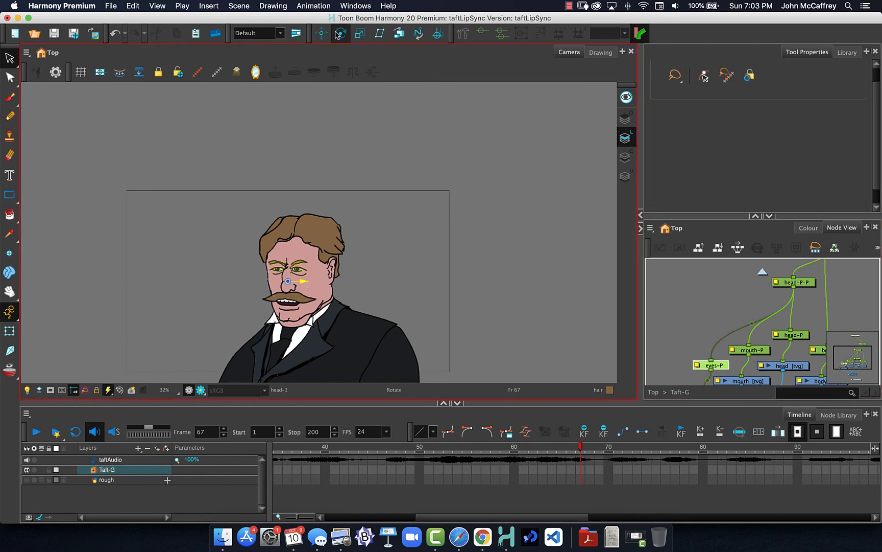
drag(288, 283, 288, 268)
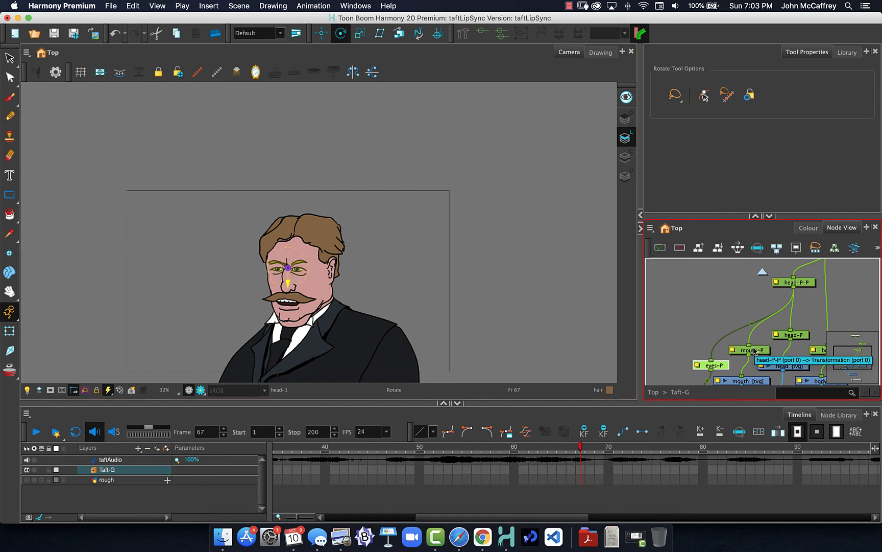
Step: Place the mouth-P pivot at the centre of the mouth and the head-P pivot on the jaw beside the mouth
click(755, 352)
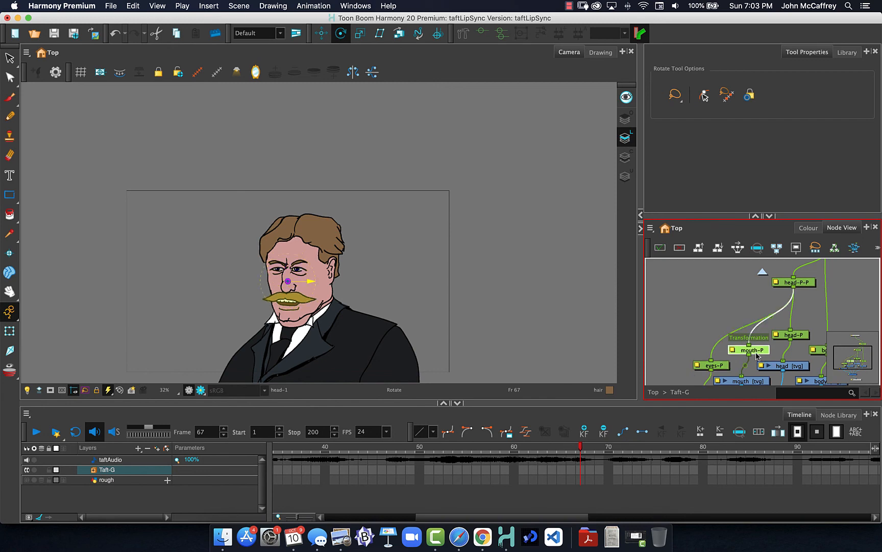
drag(288, 281, 288, 299)
click(799, 335)
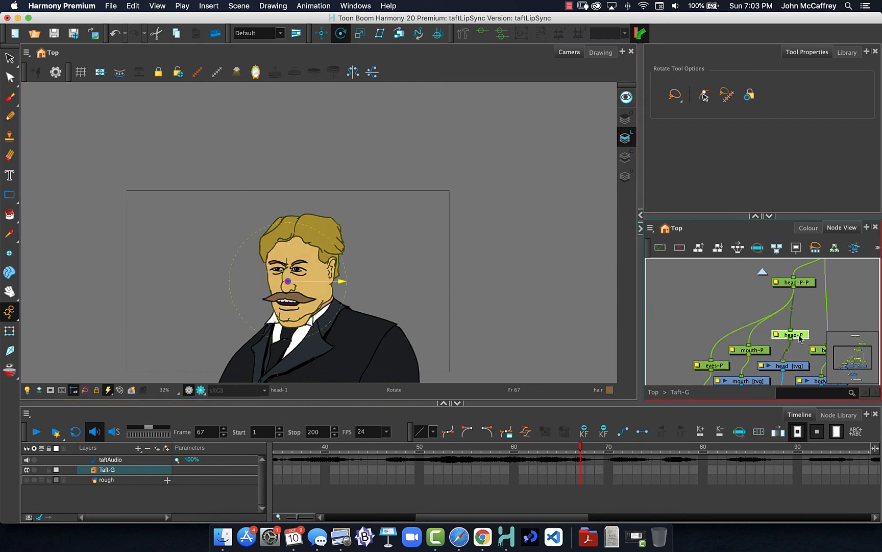
drag(288, 281, 298, 317)
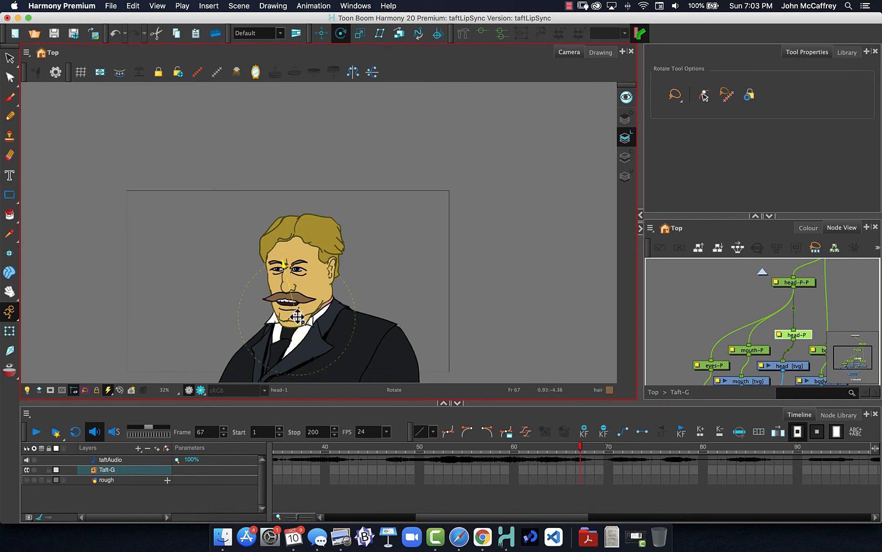
drag(298, 317, 305, 305)
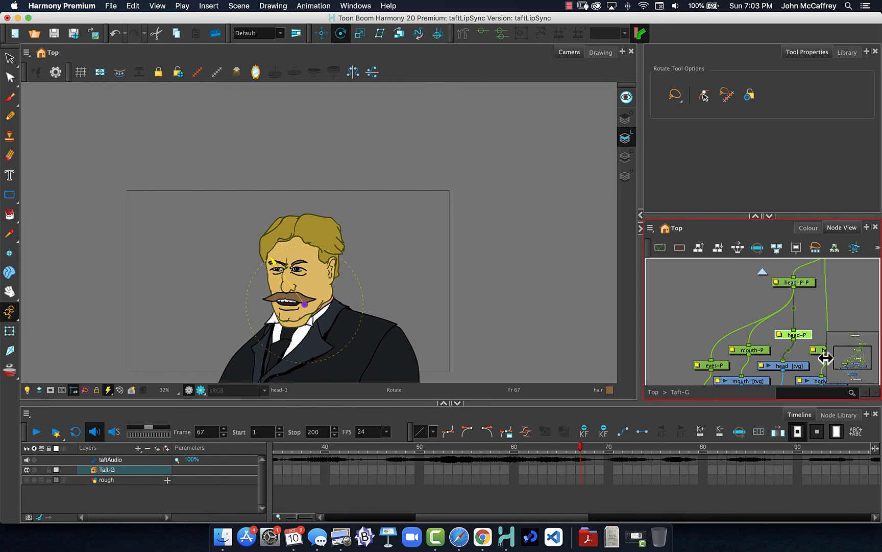
Step: Move the pivots of body-P and Master-P down to the lower middle of the torso, near the camera frame's bottom edge
drag(821, 353, 817, 354)
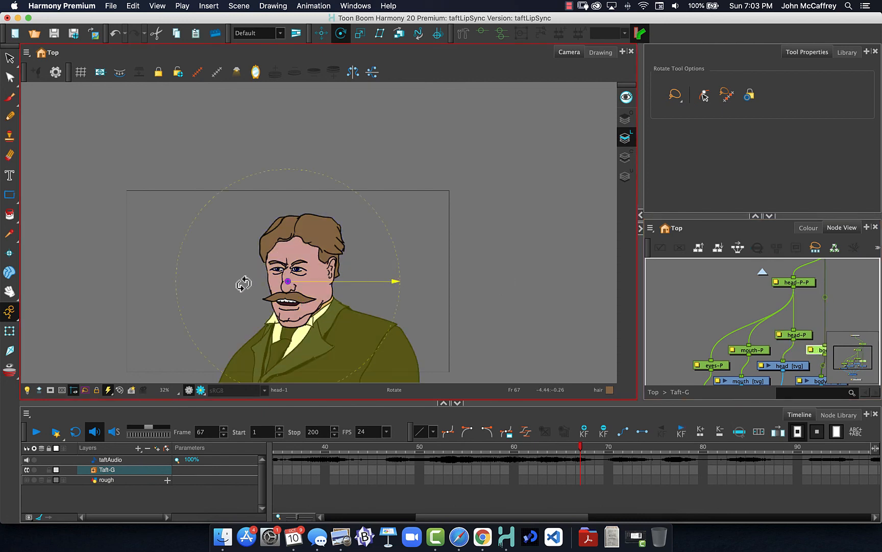
drag(284, 282, 319, 375)
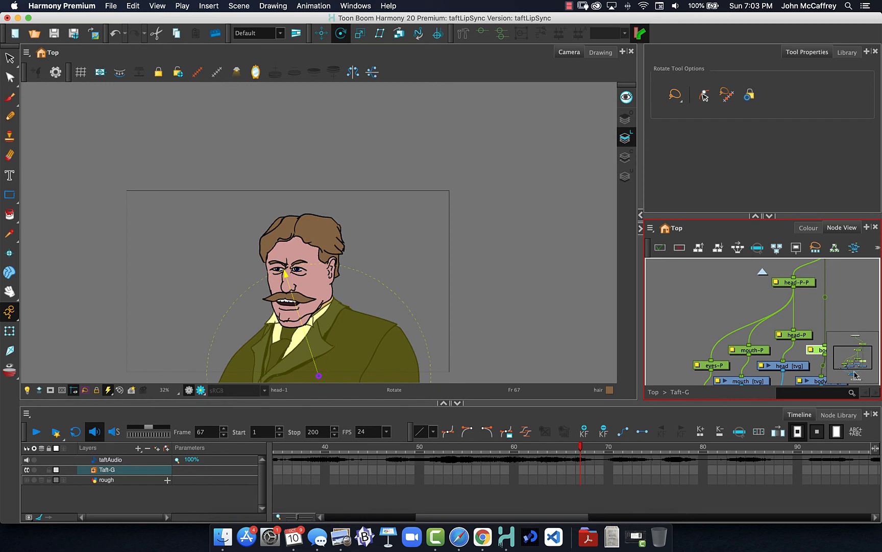
drag(853, 360, 849, 351)
click(835, 290)
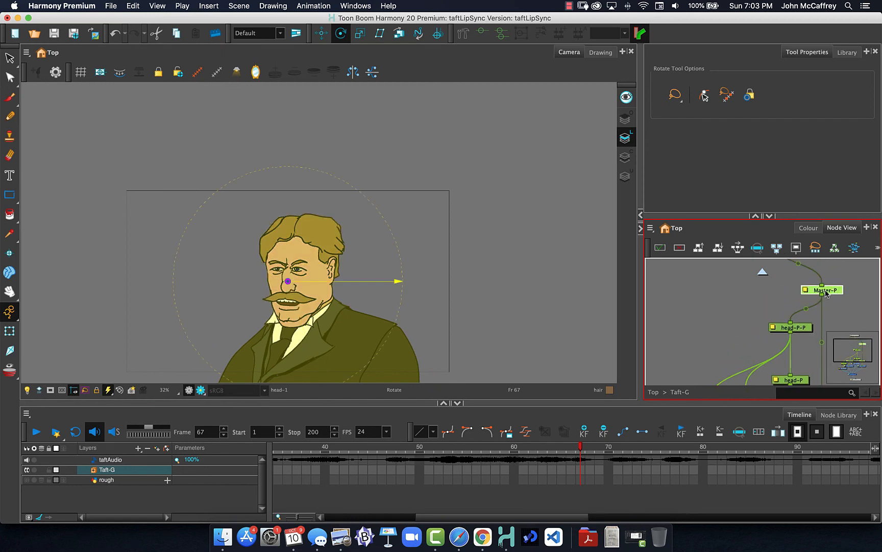
drag(287, 282, 310, 377)
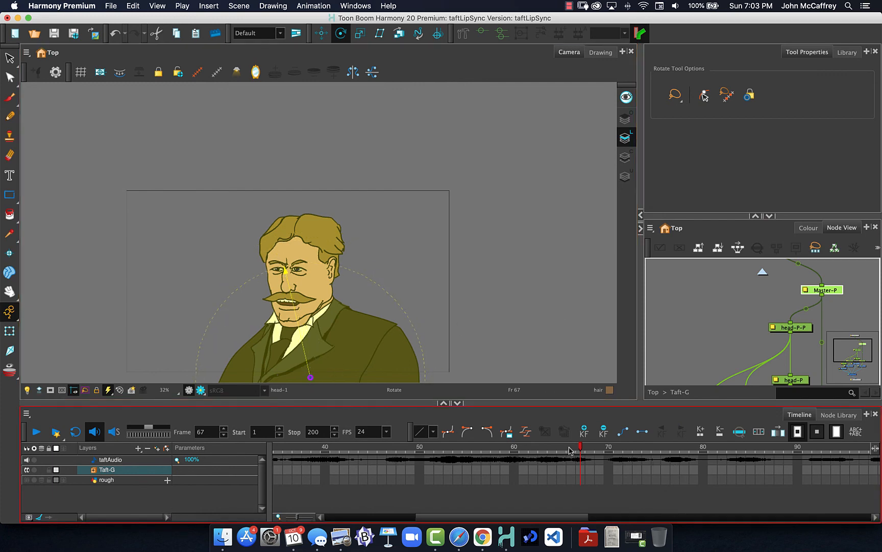
Step: Add a keyframe to the Taft-G group at frame 1
drag(582, 448, 175, 443)
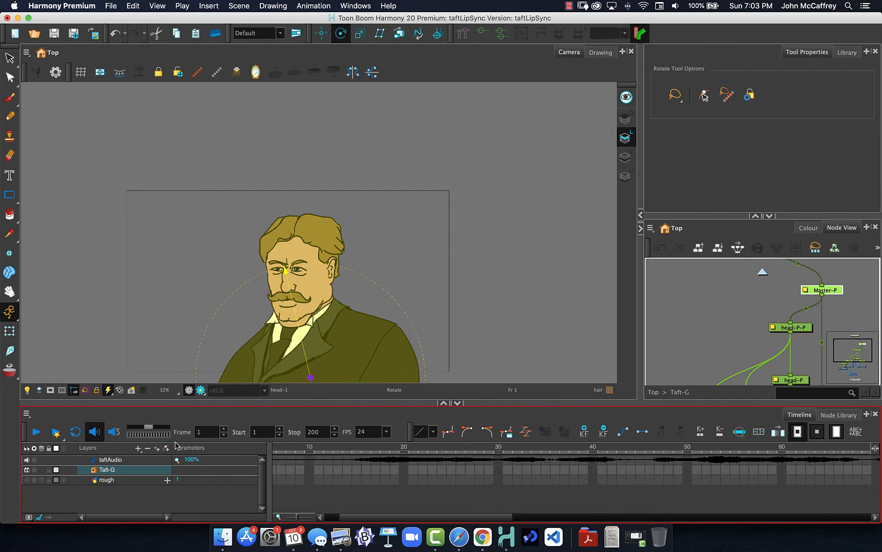
drag(401, 516, 271, 516)
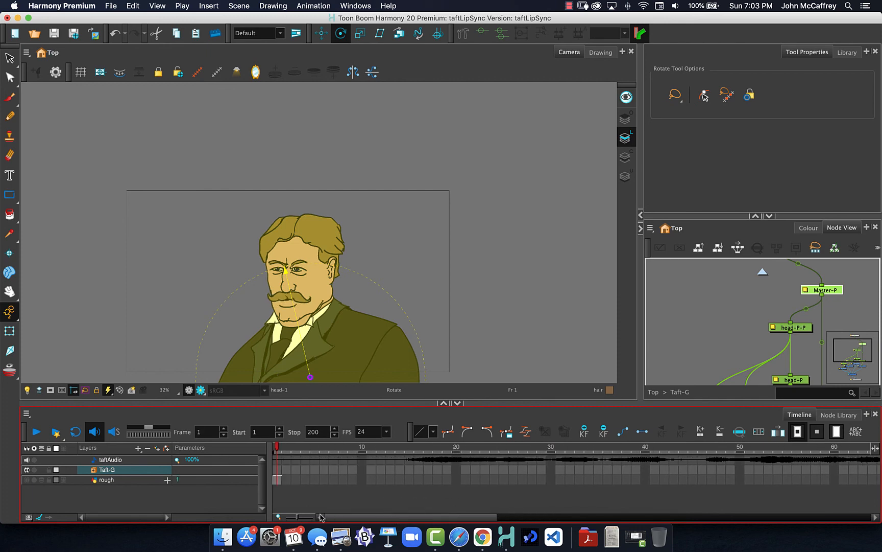
click(278, 468)
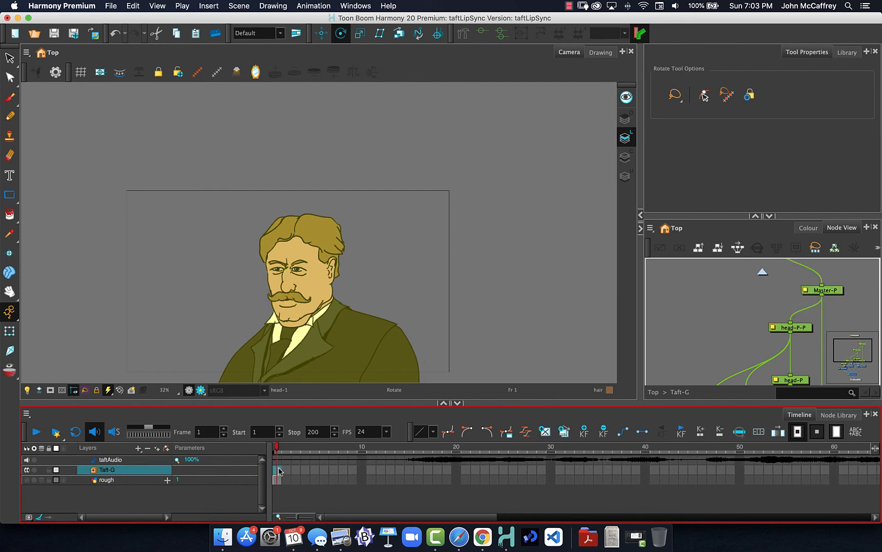
click(585, 433)
Step: Play the scene to hear where the speech starts, stop it and go to frame 15
click(36, 432)
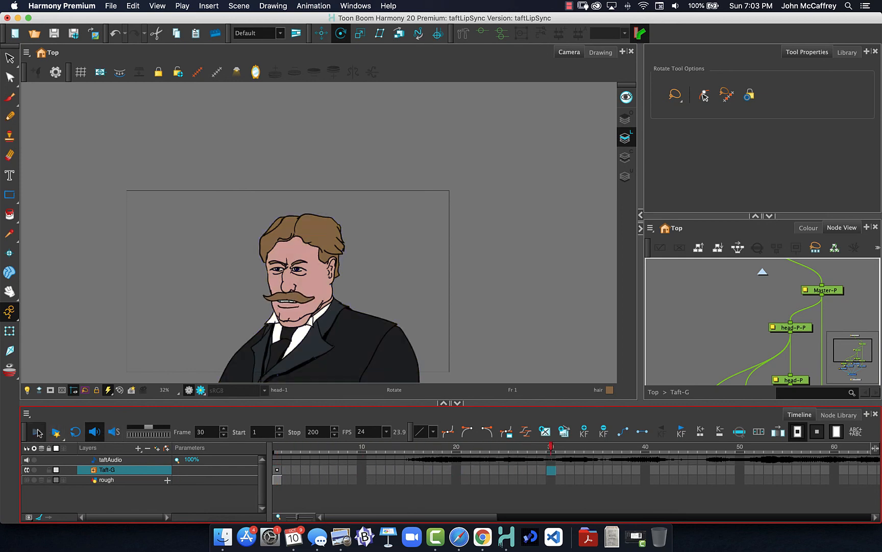
click(37, 432)
click(417, 449)
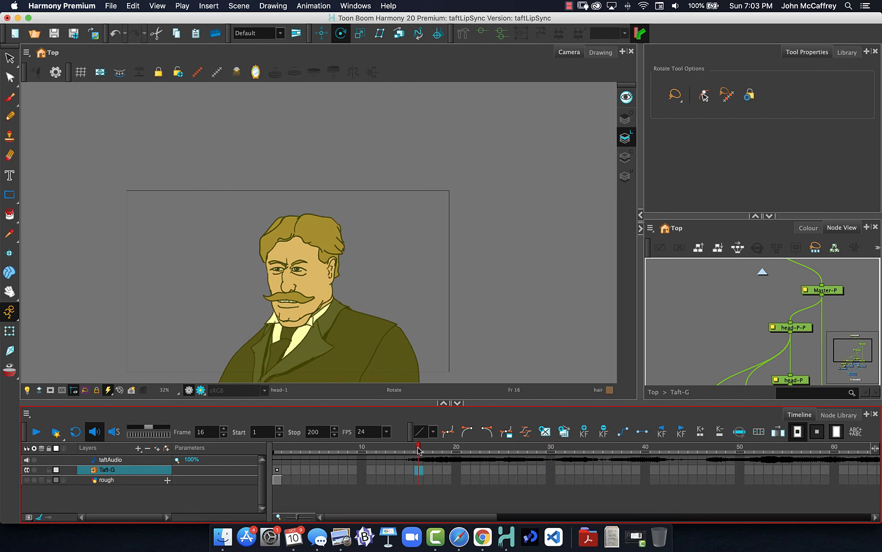
drag(416, 451, 409, 449)
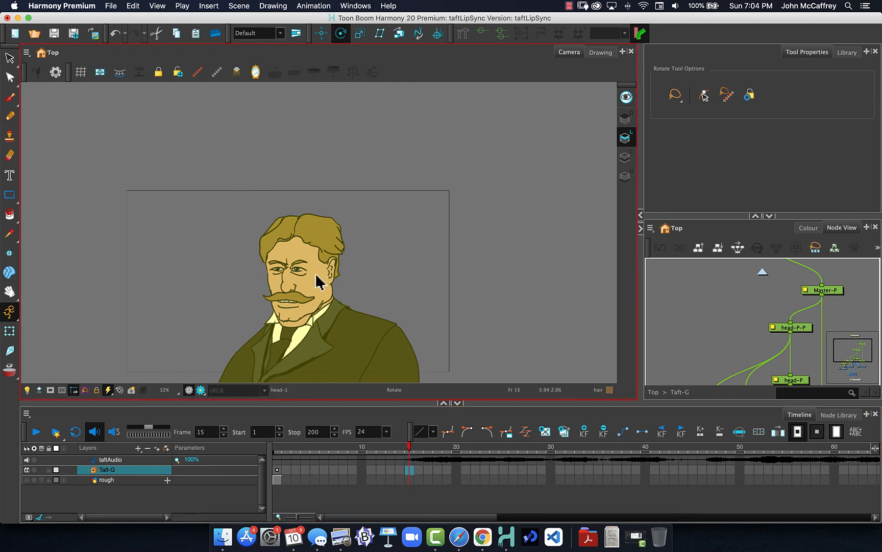
Step: Place the head-P-P pivot at the back of the jaw below the ear, working at frame 15
click(727, 294)
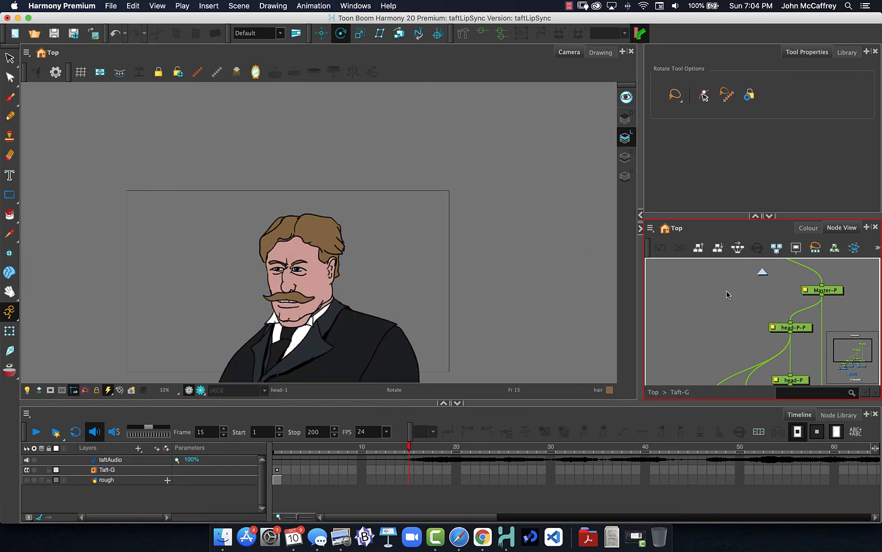
click(794, 332)
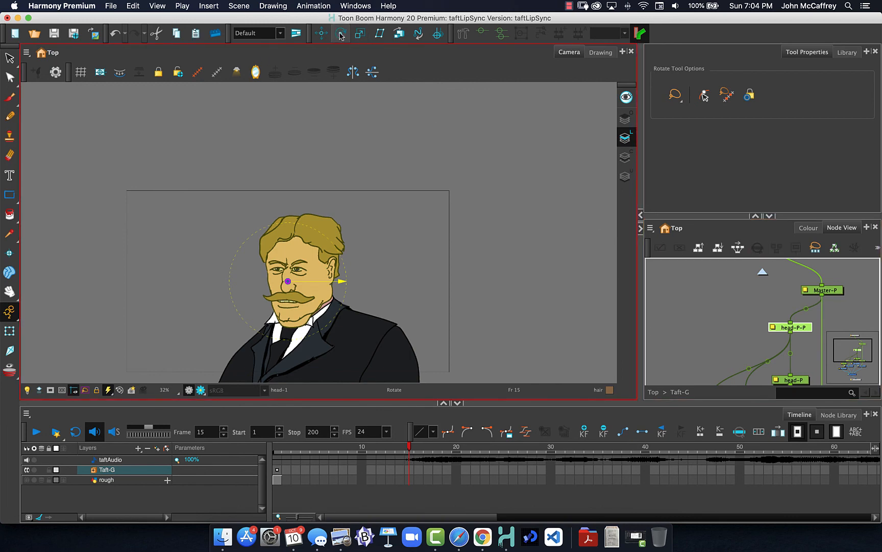
click(798, 381)
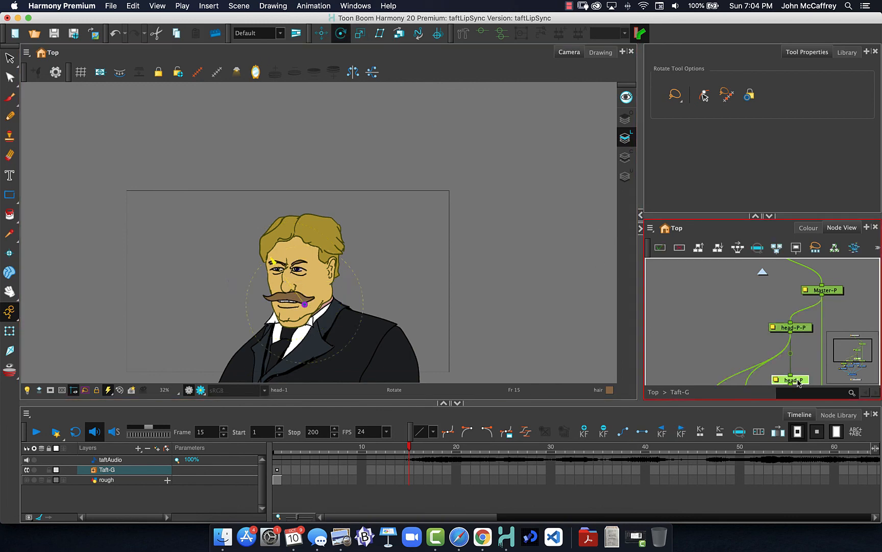
click(795, 327)
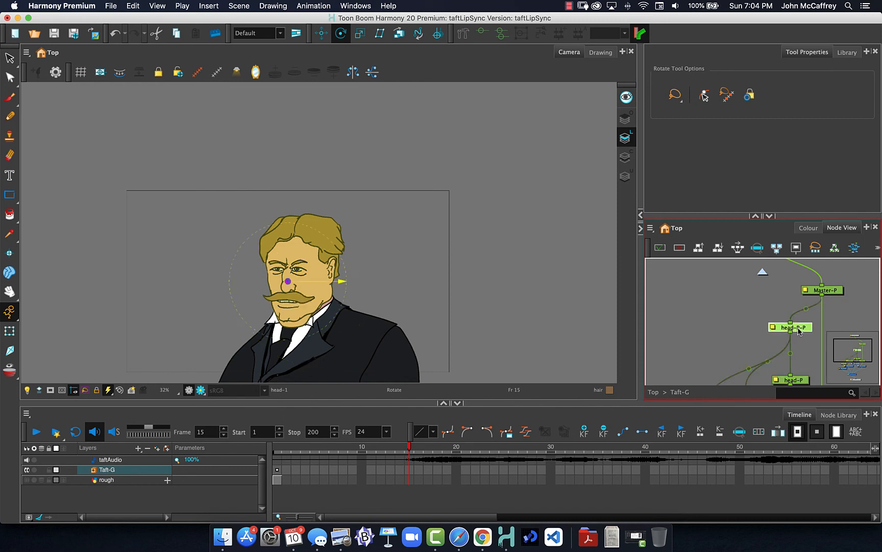
mouse_move(288, 279)
mouse_down()
mouse_move(285, 286)
mouse_move(312, 310)
mouse_up()
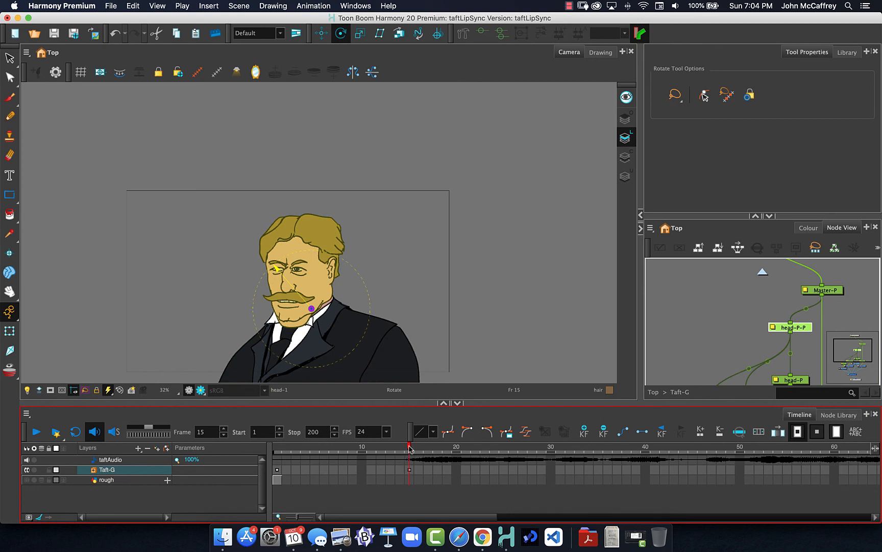
Step: At frame 15, tilt the head slightly counter-clockwise with the Transform tool on head-P-P, and scrub the preceding frames to check the motion
drag(409, 448, 428, 448)
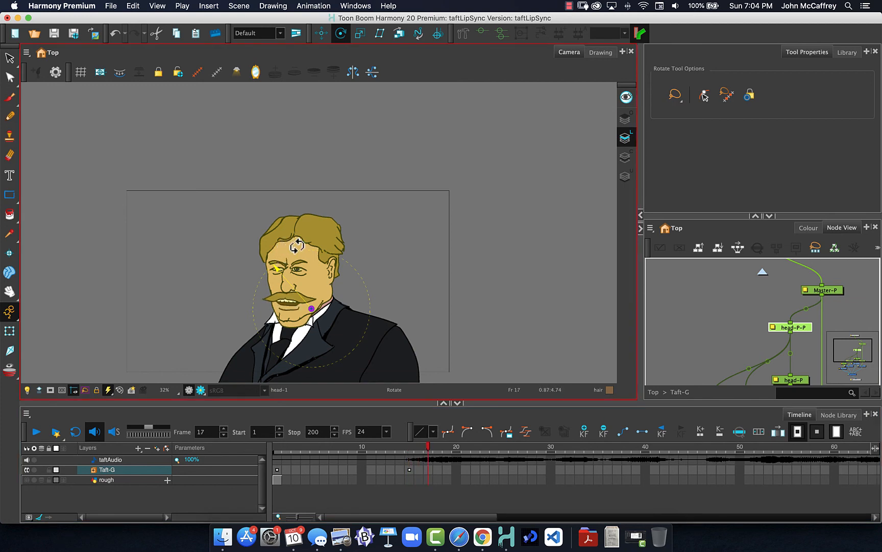
click(409, 470)
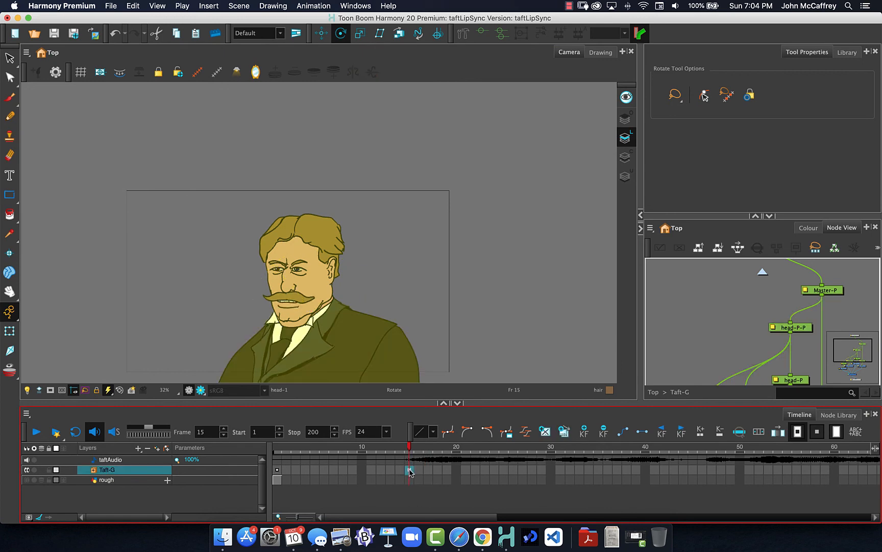
click(808, 328)
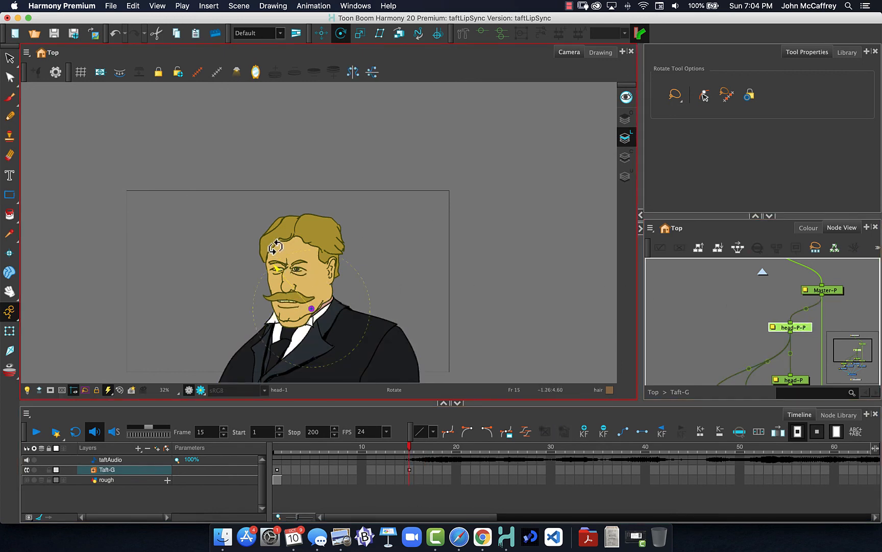
click(11, 331)
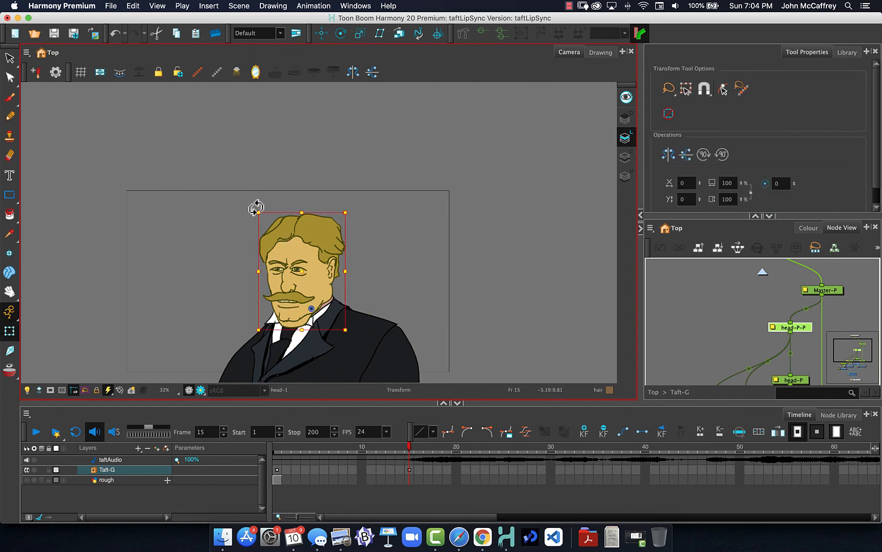
drag(256, 207, 248, 208)
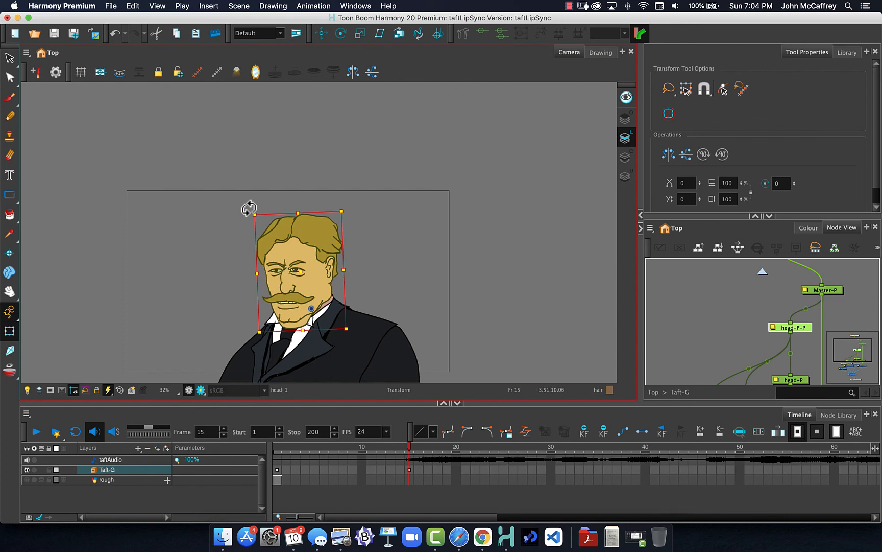
click(380, 448)
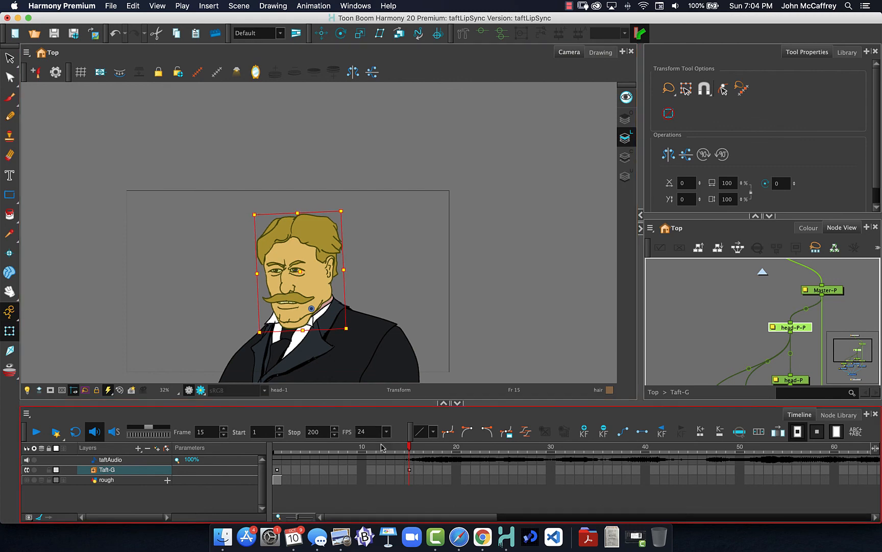
mouse_move(381, 448)
mouse_down()
mouse_move(401, 449)
mouse_move(335, 448)
mouse_move(409, 448)
mouse_up()
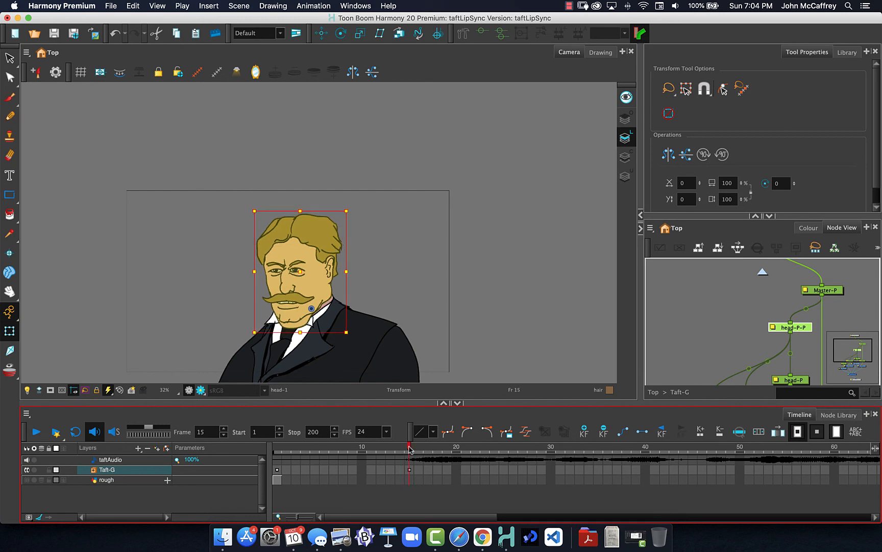
Step: Review the keyframe settings in the General preferences and close the preferences
click(89, 5)
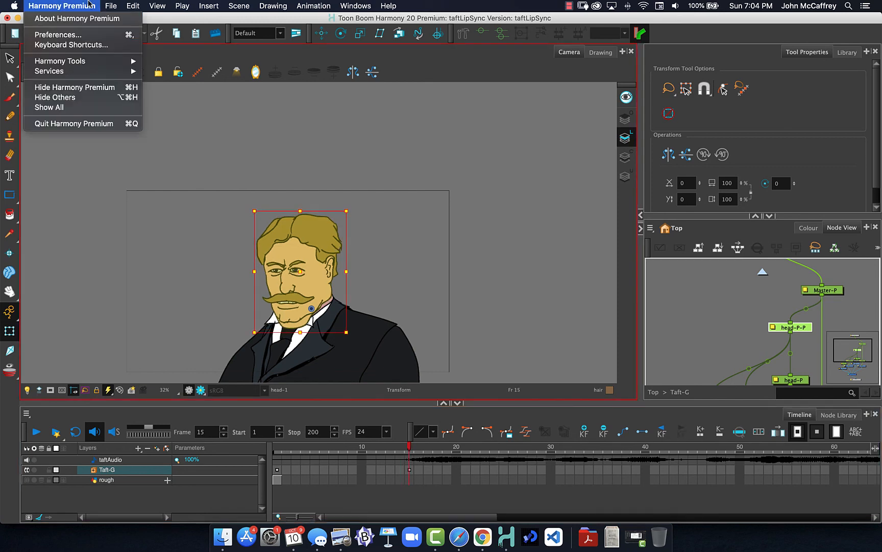
click(85, 36)
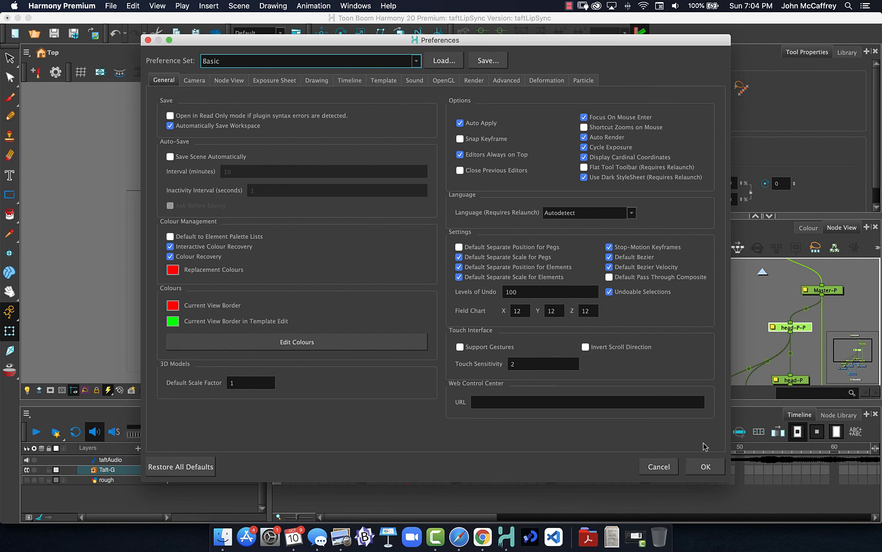
click(706, 466)
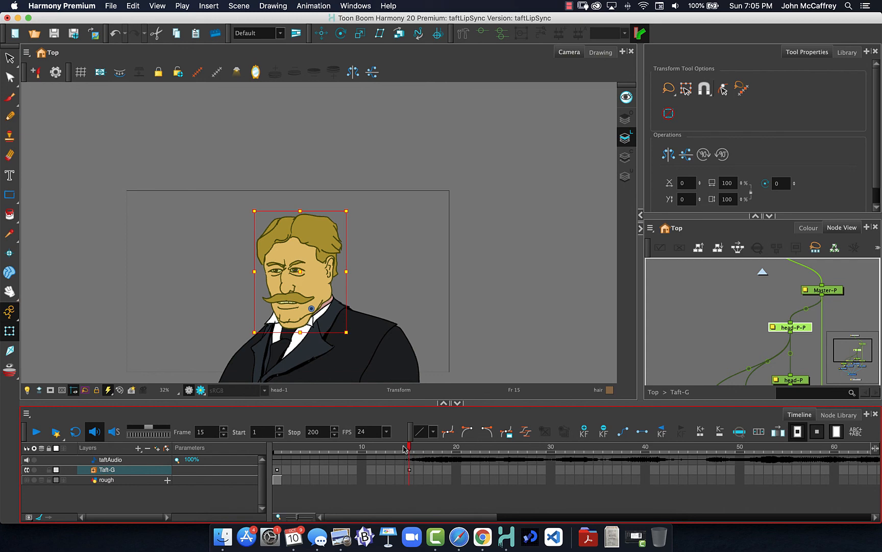
Step: At frame 19, tilt the head clockwise on head-P-P, and play the scene from frame 1 to check the nod
mouse_move(411, 449)
mouse_down()
mouse_move(400, 449)
mouse_move(449, 454)
mouse_up()
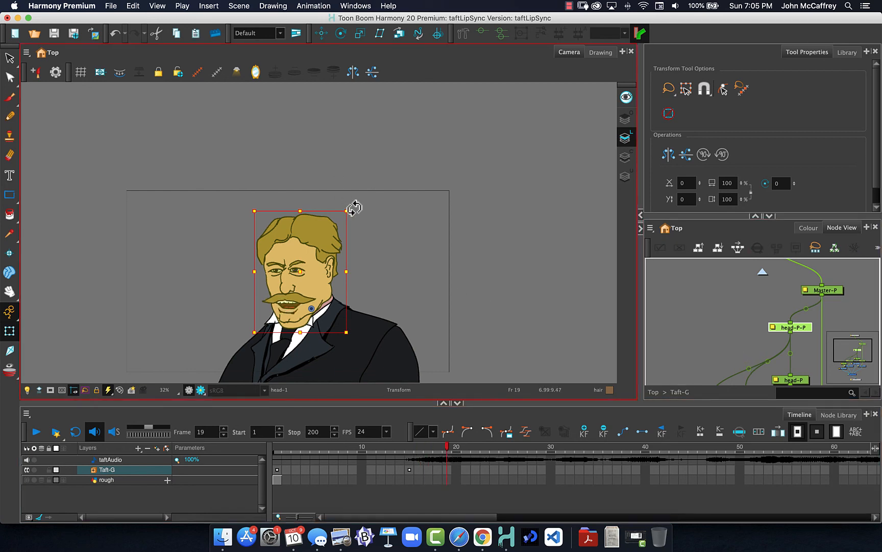
drag(355, 207, 375, 213)
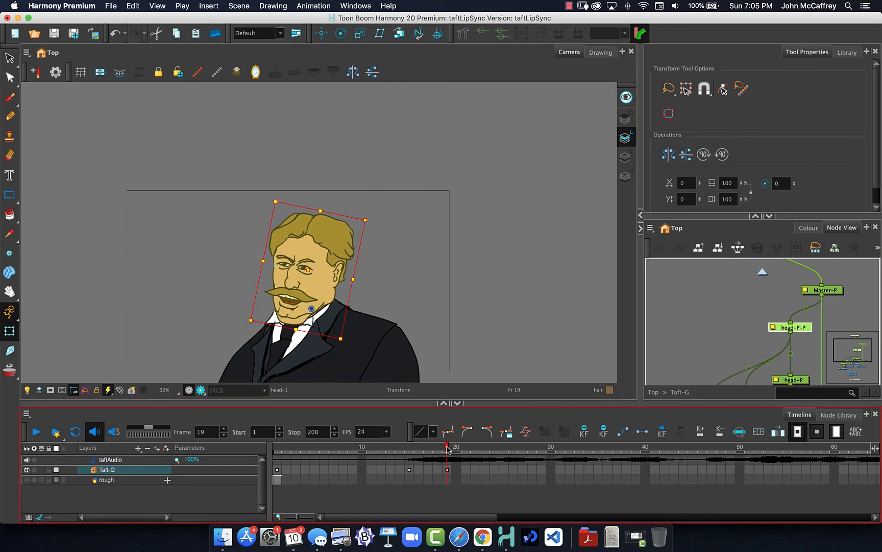
mouse_move(447, 449)
mouse_down()
mouse_move(380, 449)
mouse_move(472, 449)
mouse_move(272, 449)
mouse_up()
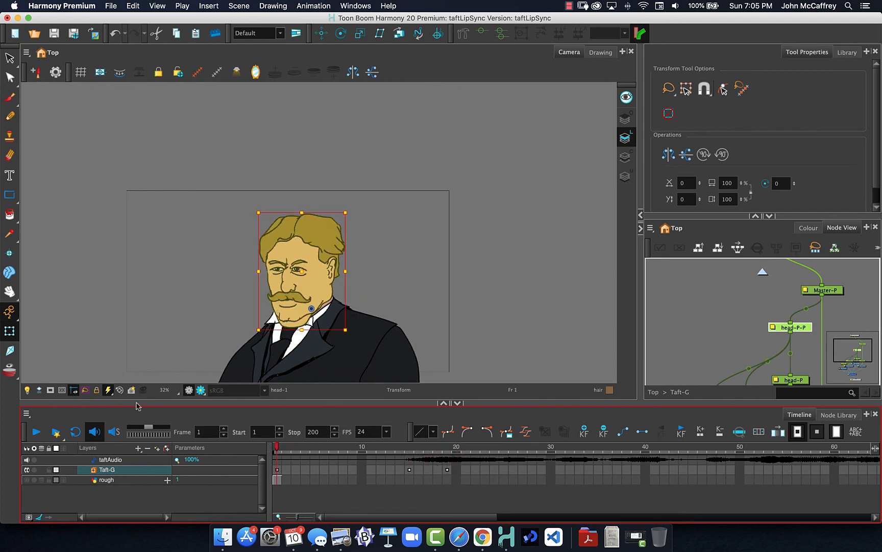
click(37, 432)
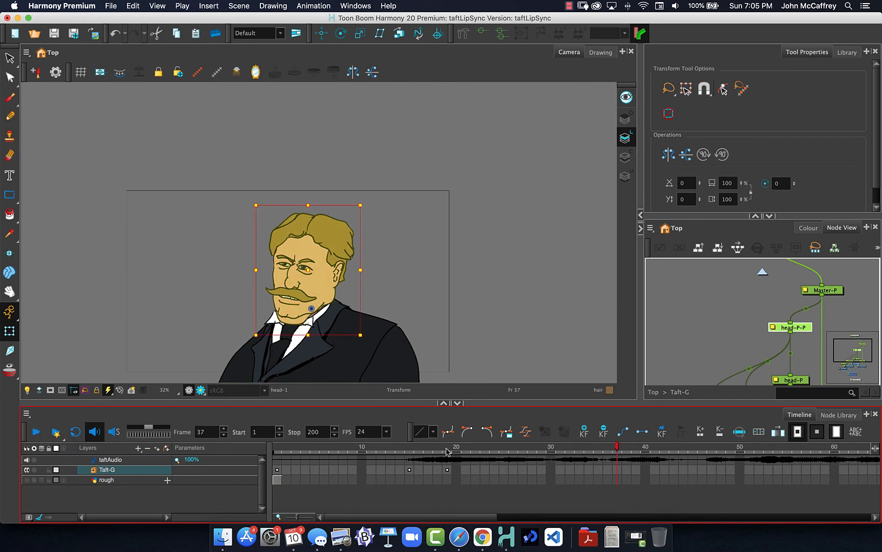
Step: Tilt the head back counter-clockwise at frame 23, and hold that pose with a keyframe at frame 47
drag(435, 450, 484, 454)
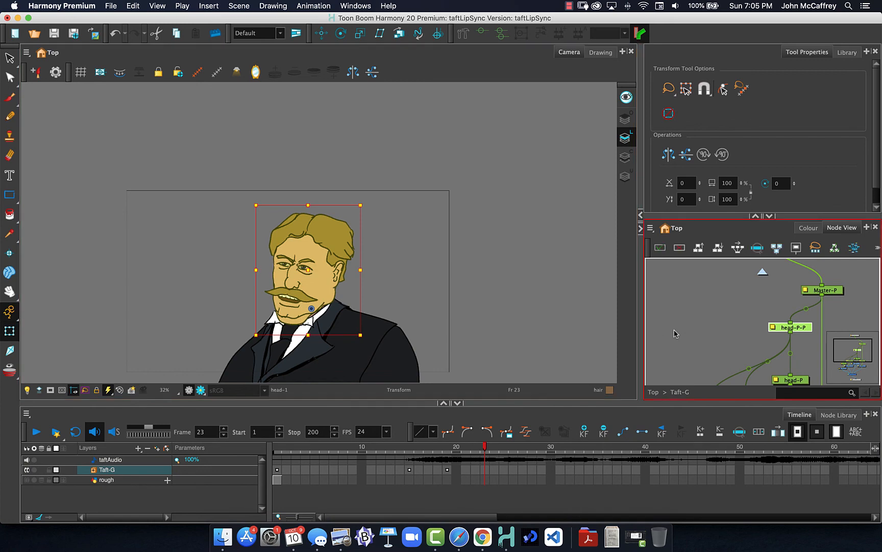
drag(367, 203, 351, 199)
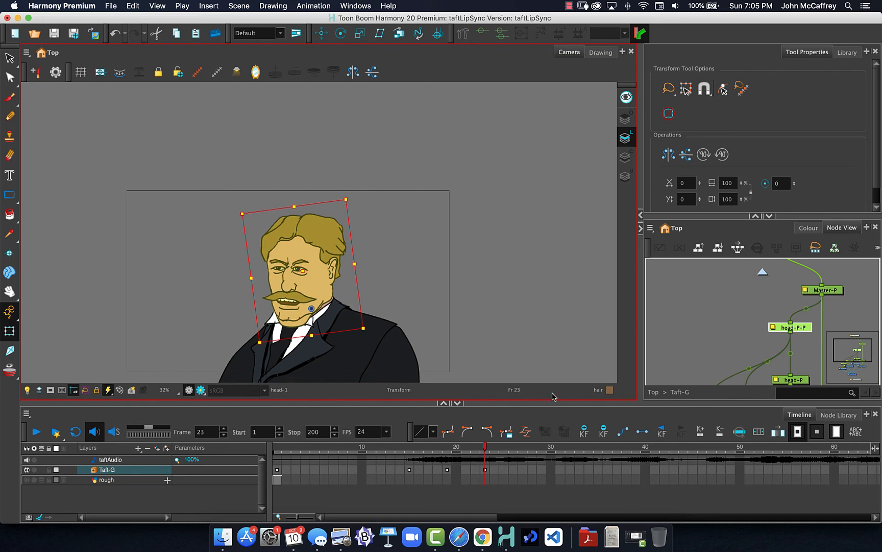
click(488, 451)
drag(484, 449, 709, 421)
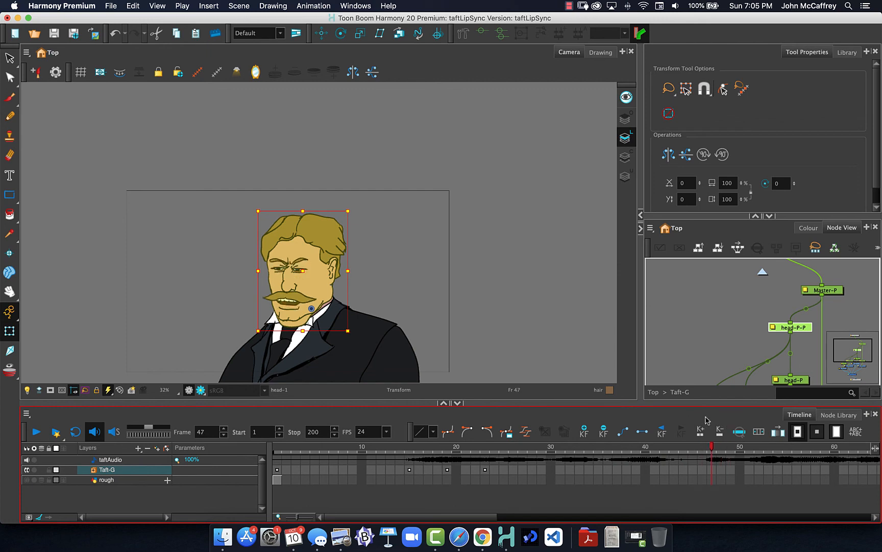
click(584, 435)
Step: Tilt the head slightly counter-clockwise at frame 49 and back clockwise at frame 55
drag(714, 447, 734, 447)
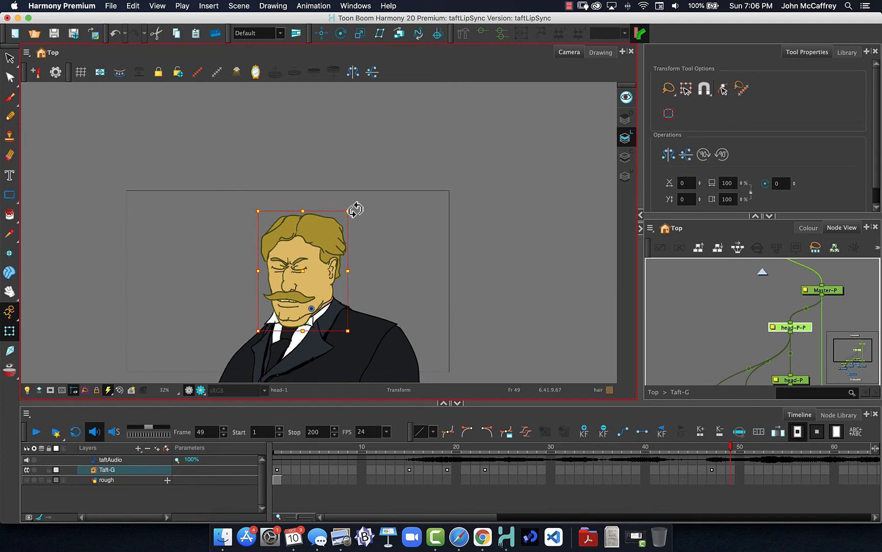
drag(355, 210, 344, 204)
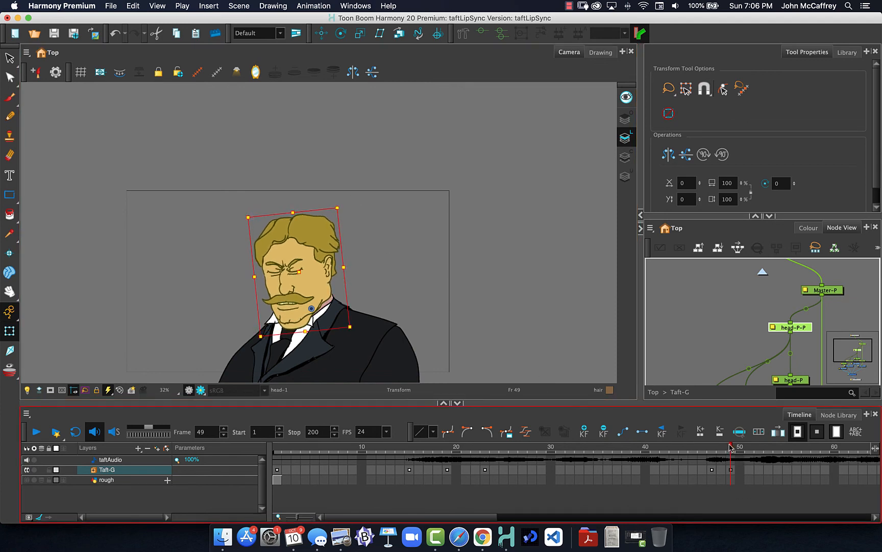
drag(730, 447, 787, 448)
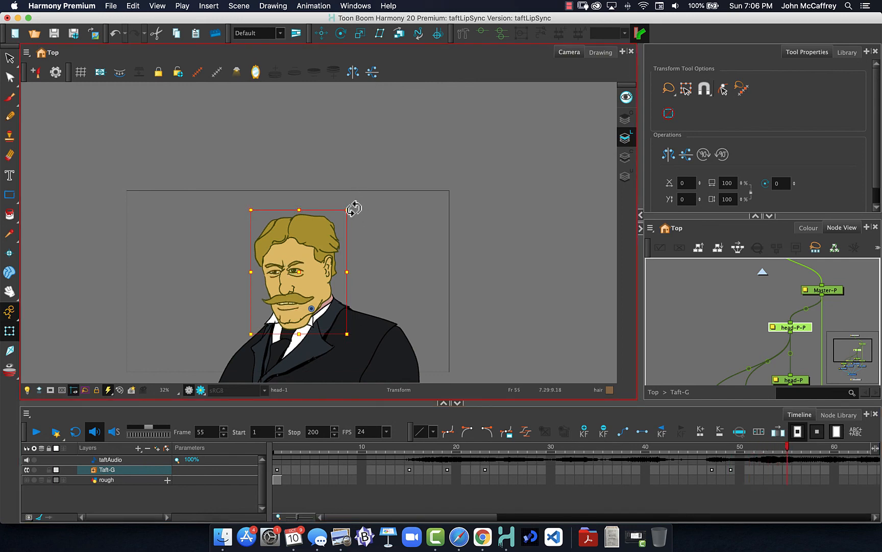
drag(353, 209, 373, 209)
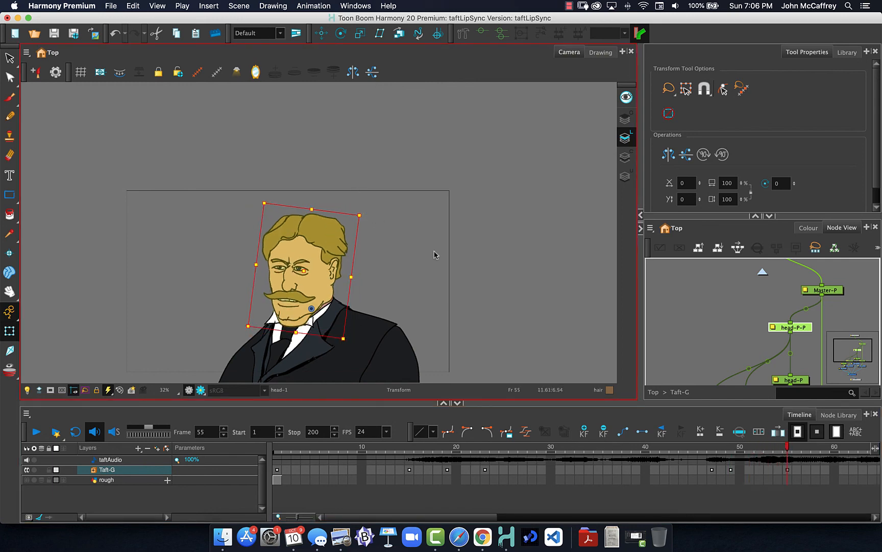
Step: Play the scene from frame 1 through the new head tilts and stop it
drag(788, 449, 254, 445)
click(36, 433)
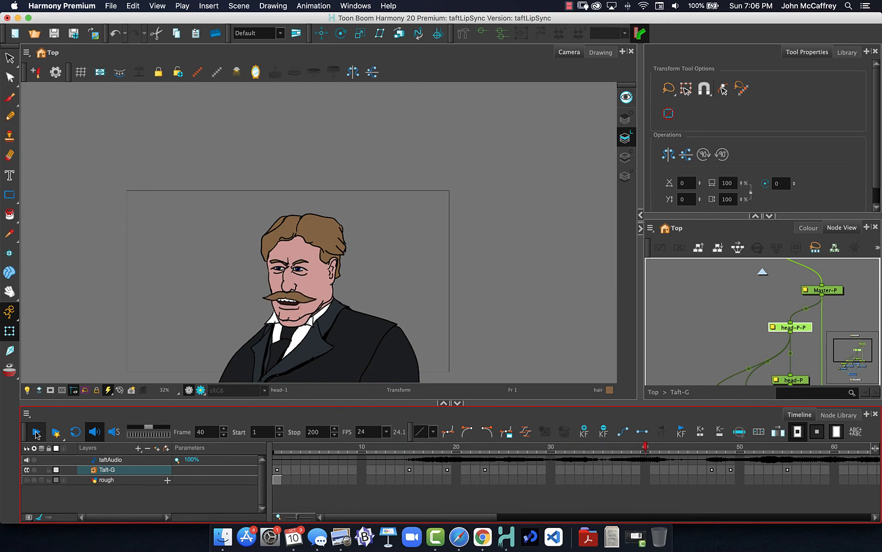
click(36, 433)
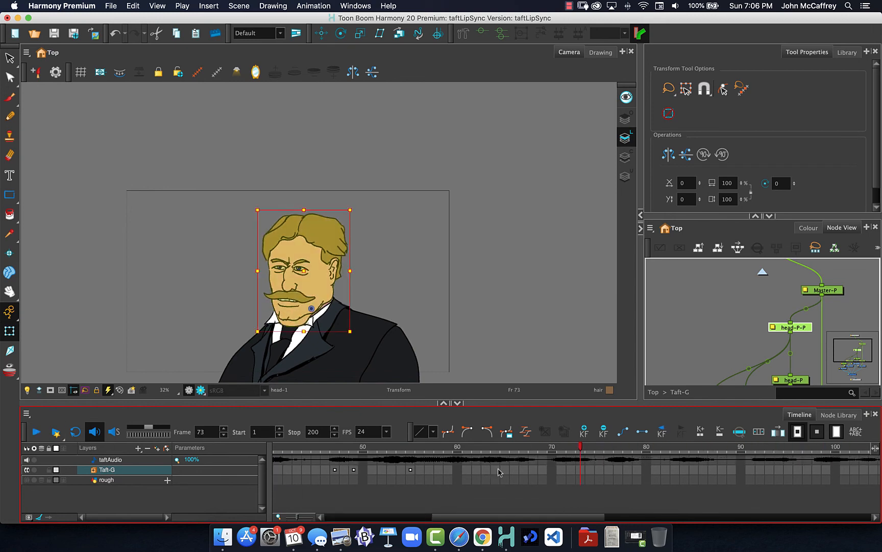
Step: Select the Taft-G keyframes across frames 1 to 73, and replay the scene from frame 1 to review the head movement
click(579, 471)
drag(585, 518, 179, 500)
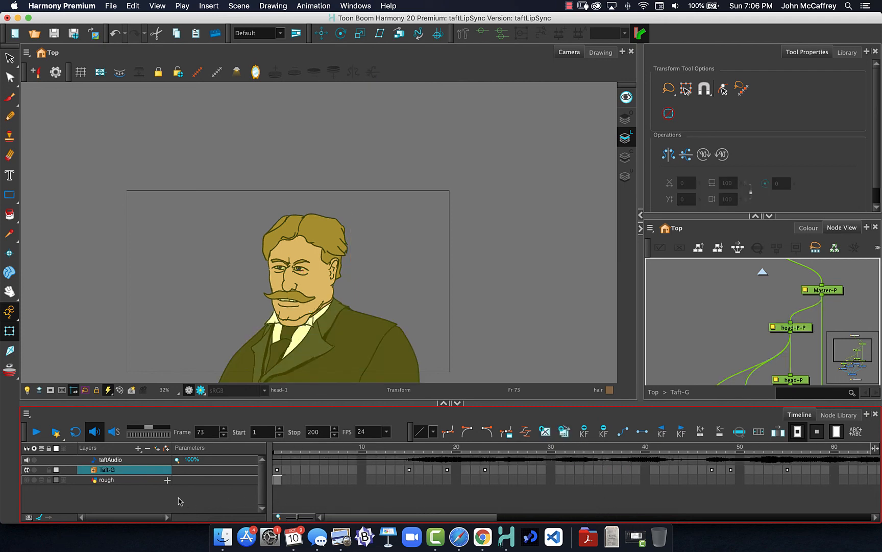
shift+click(279, 471)
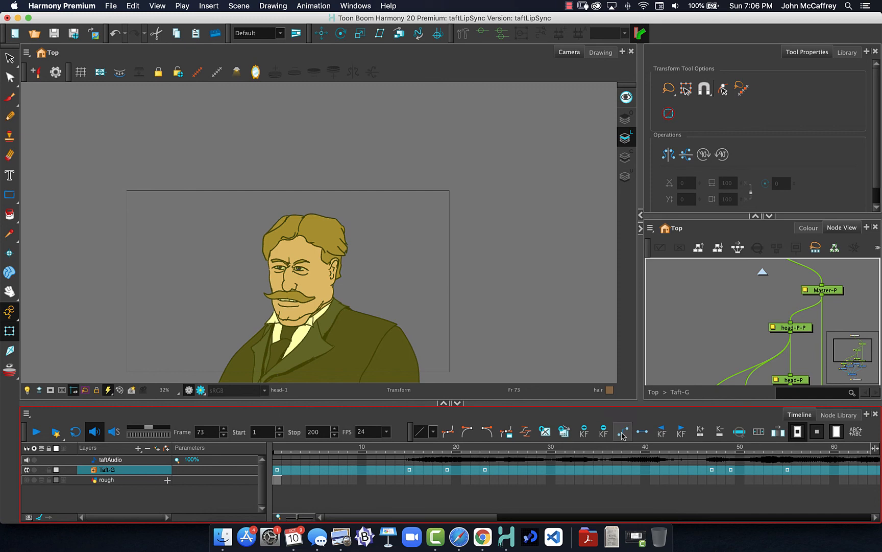
mouse_move(278, 451)
mouse_down()
mouse_move(447, 456)
mouse_move(276, 452)
mouse_up()
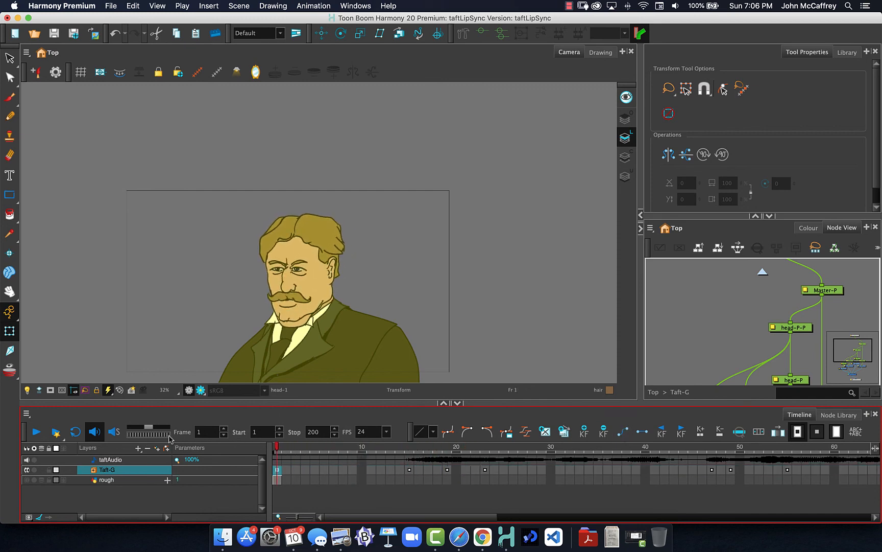
click(39, 432)
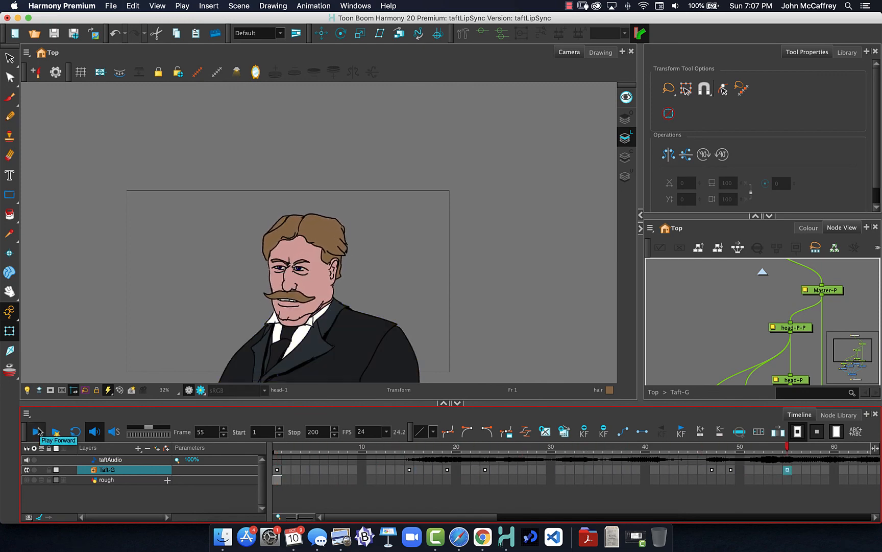
click(39, 432)
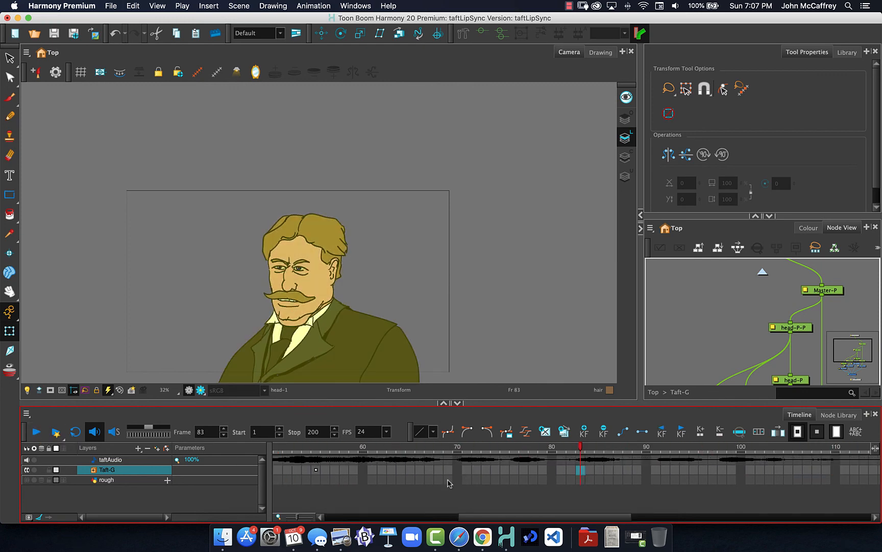
Step: At frame 49, rotate head-P-P very slightly clockwise to soften the head tilt
drag(565, 519, 466, 521)
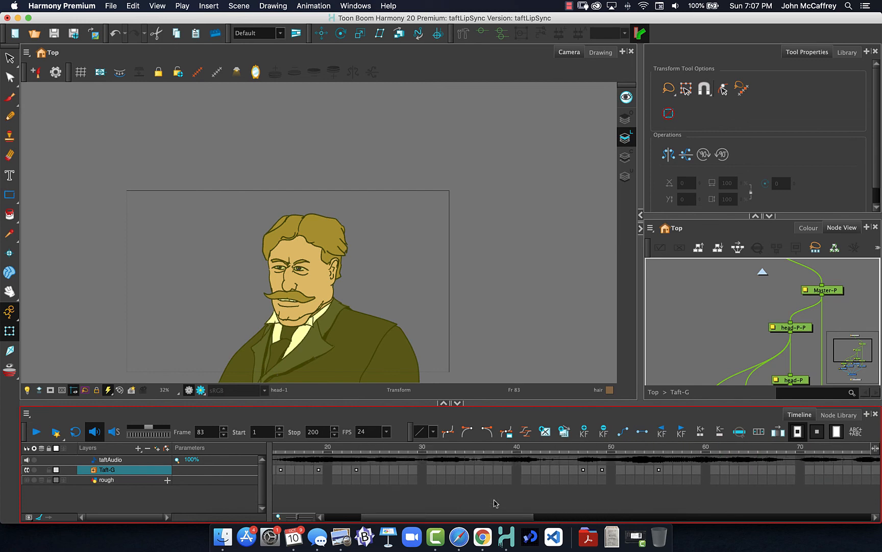
click(582, 454)
drag(584, 454, 602, 454)
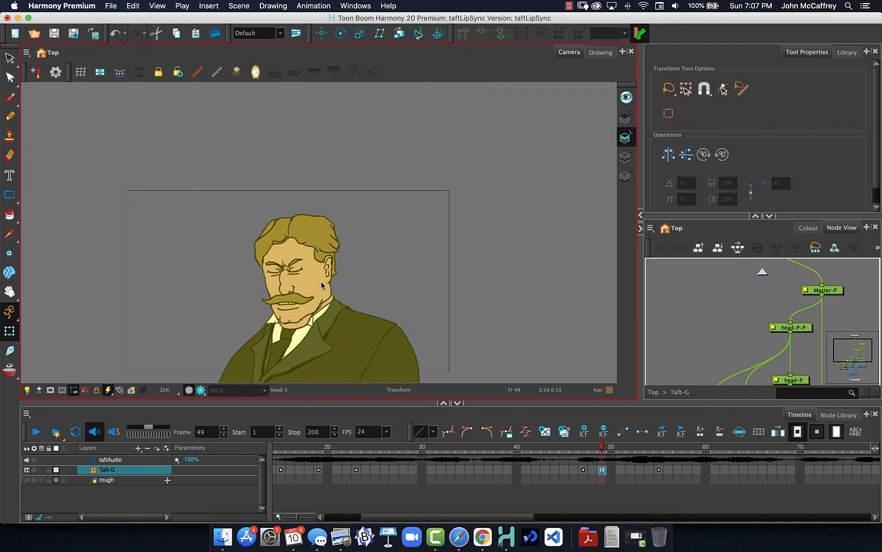
click(794, 328)
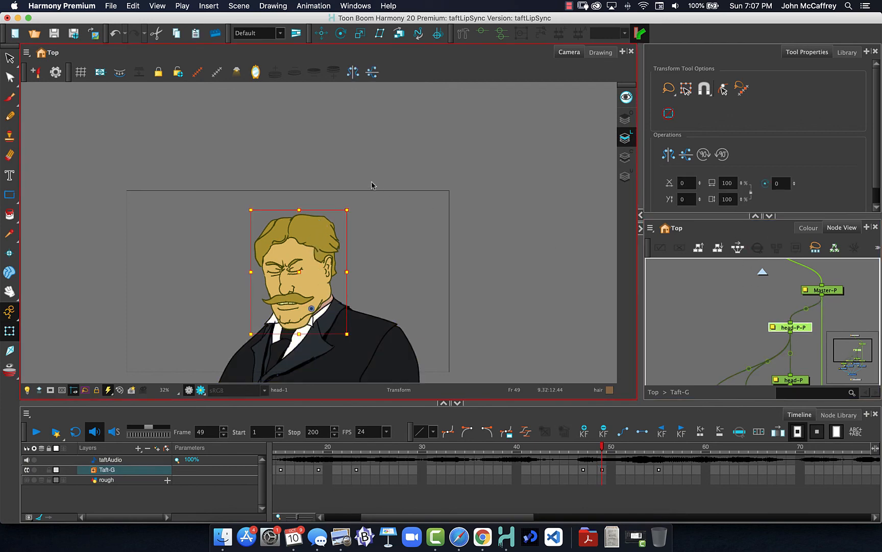
drag(355, 204, 359, 206)
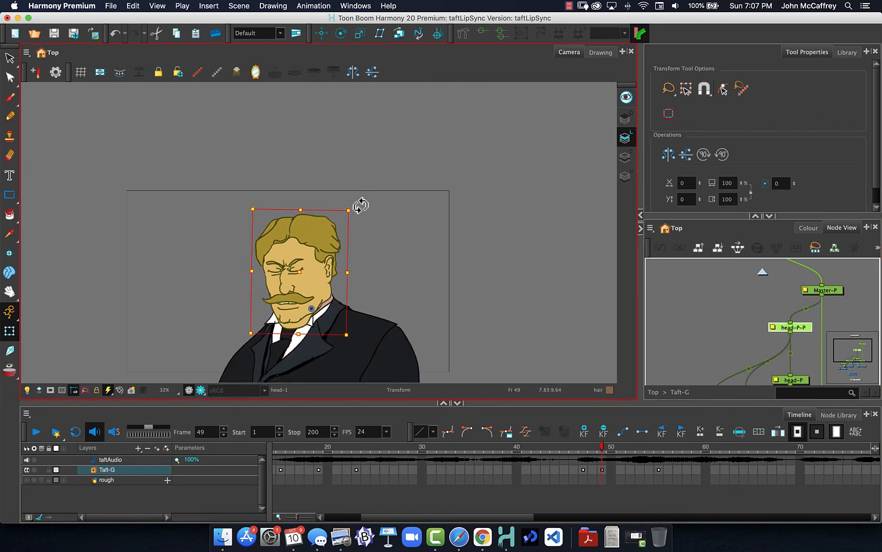
Step: Return to frame 1 and show the mouth drawing's substitutions in the Library
mouse_move(603, 448)
mouse_down()
mouse_move(569, 446)
mouse_move(670, 448)
mouse_move(176, 424)
mouse_up()
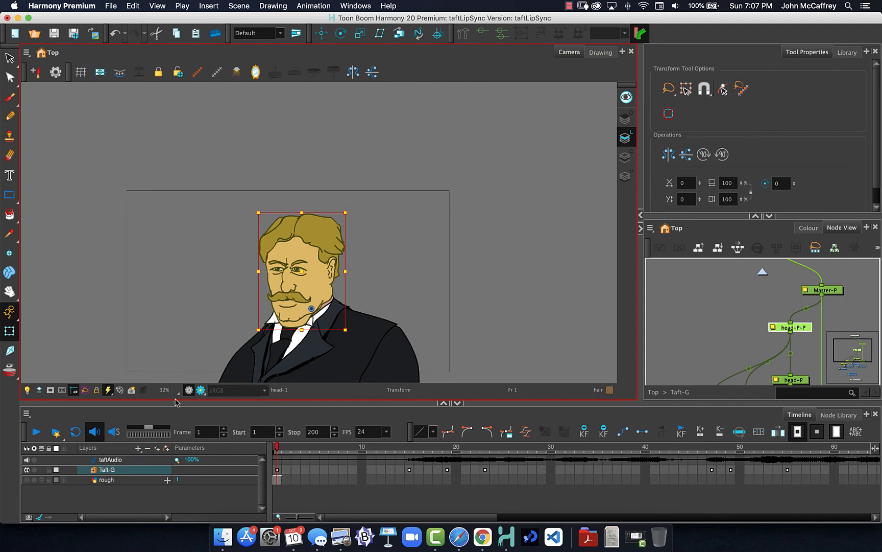
click(731, 316)
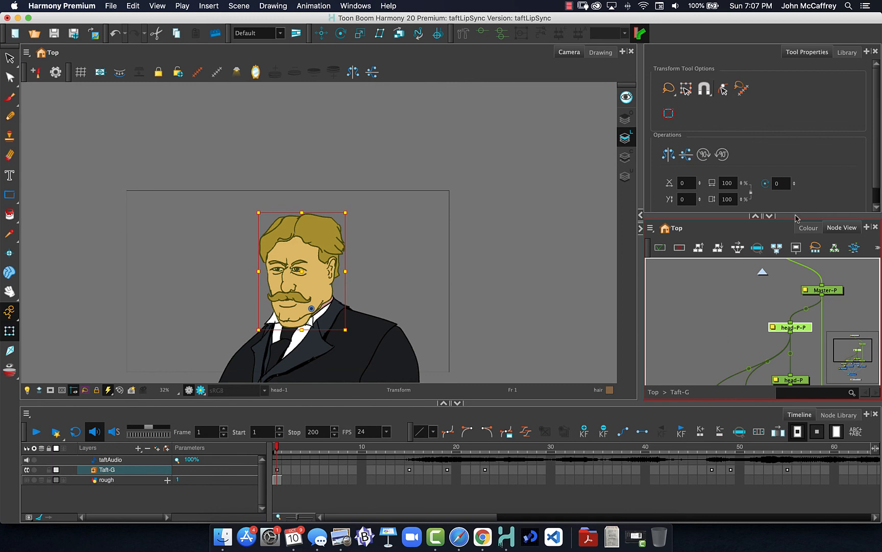
click(847, 53)
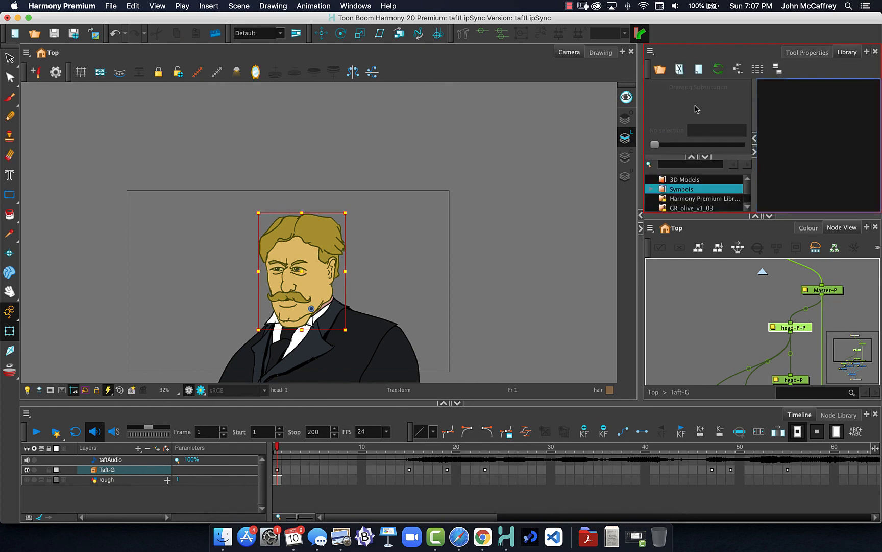
drag(847, 348, 845, 360)
click(734, 346)
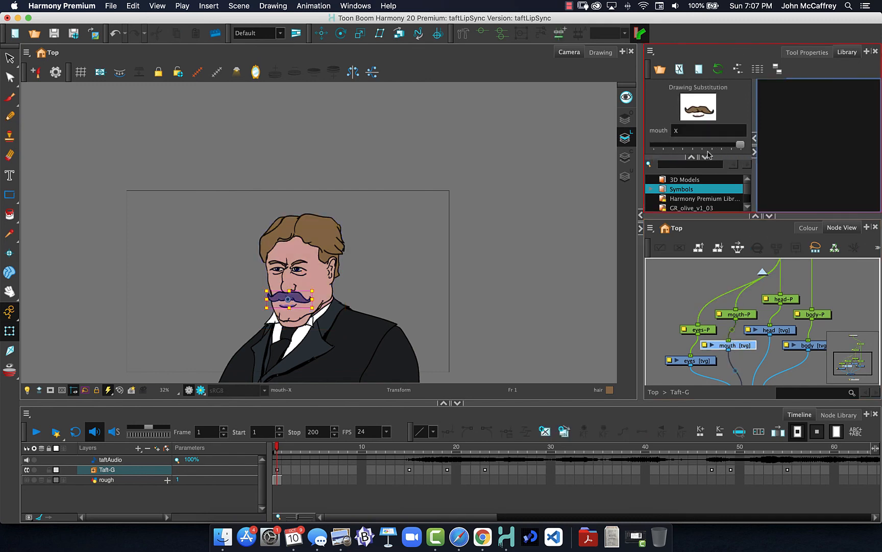
Step: Preview substitution 3 of the eyes drawing at frame 1, and set it back to drawing 1
click(699, 362)
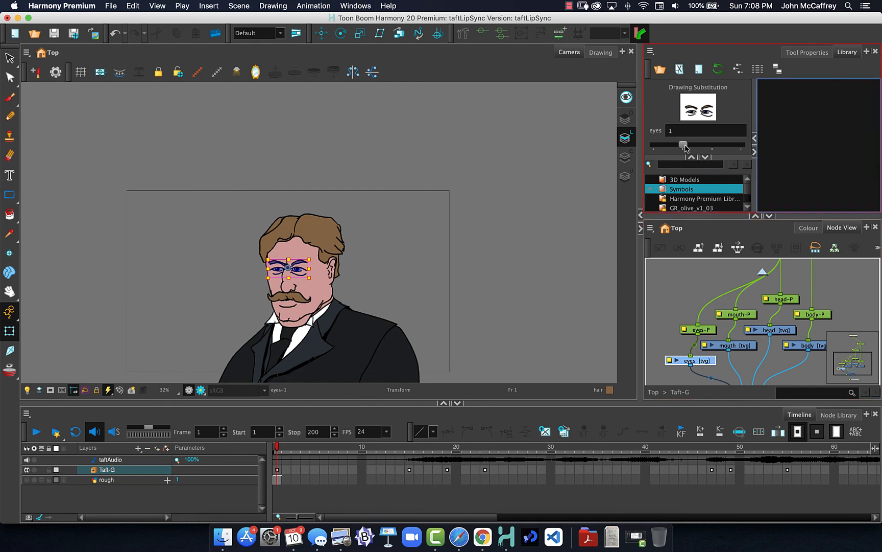
drag(685, 145, 742, 146)
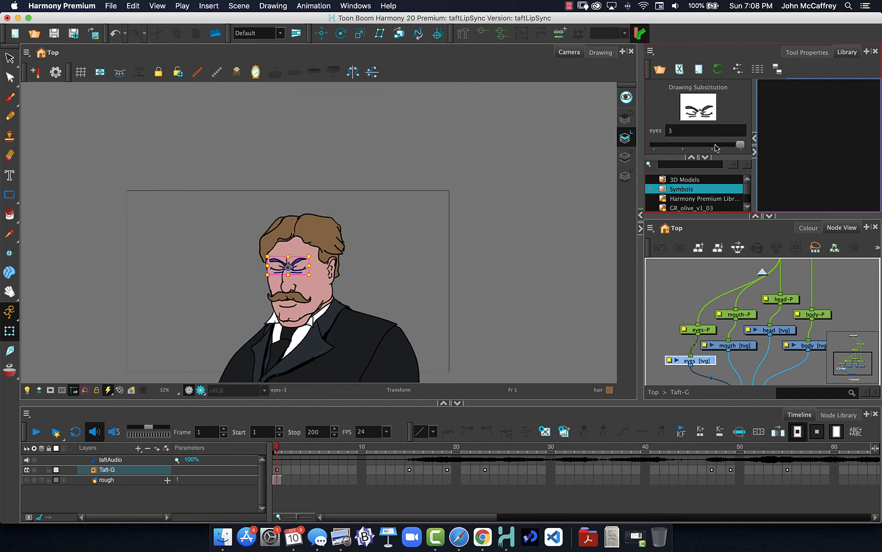
click(685, 146)
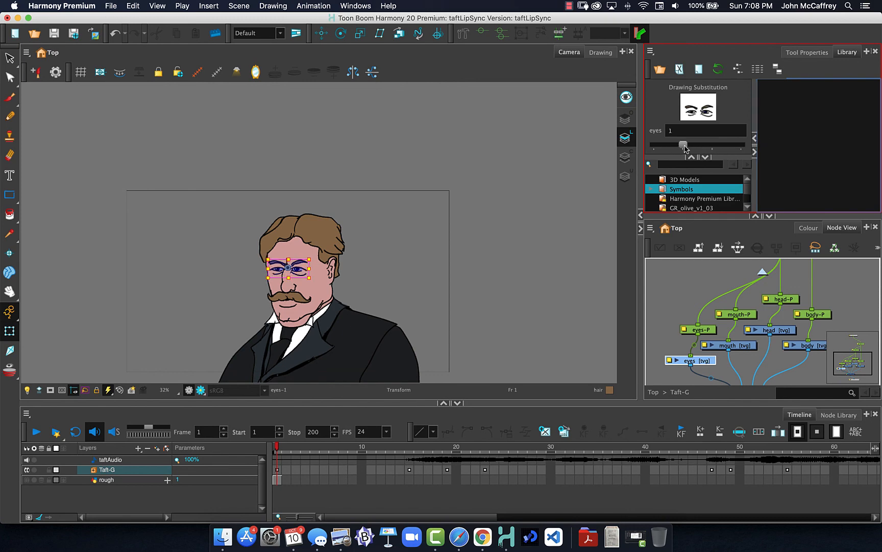